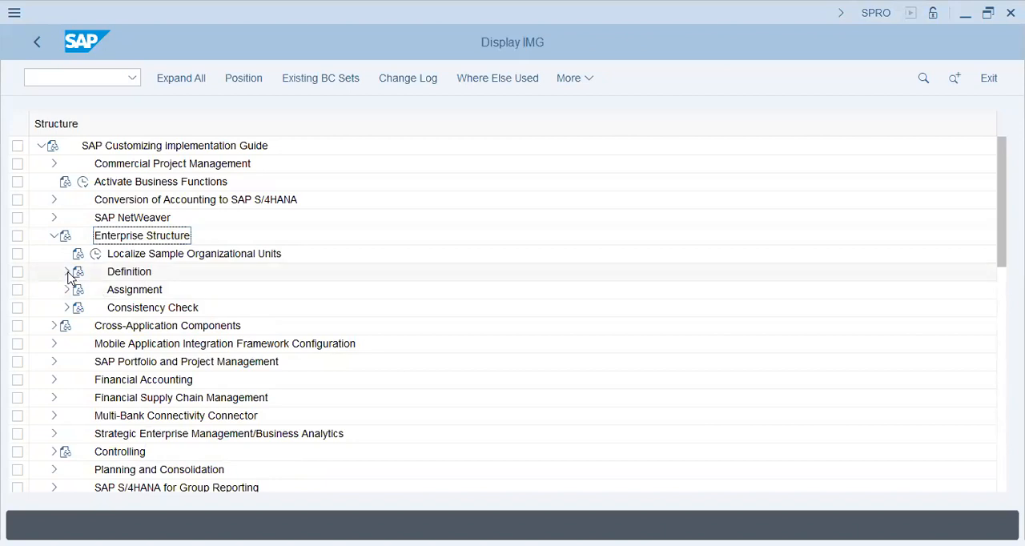
# Step: Expand the Enterprise Structure Definition node and review the activities under Financial Accounting
pyautogui.click(67, 272)
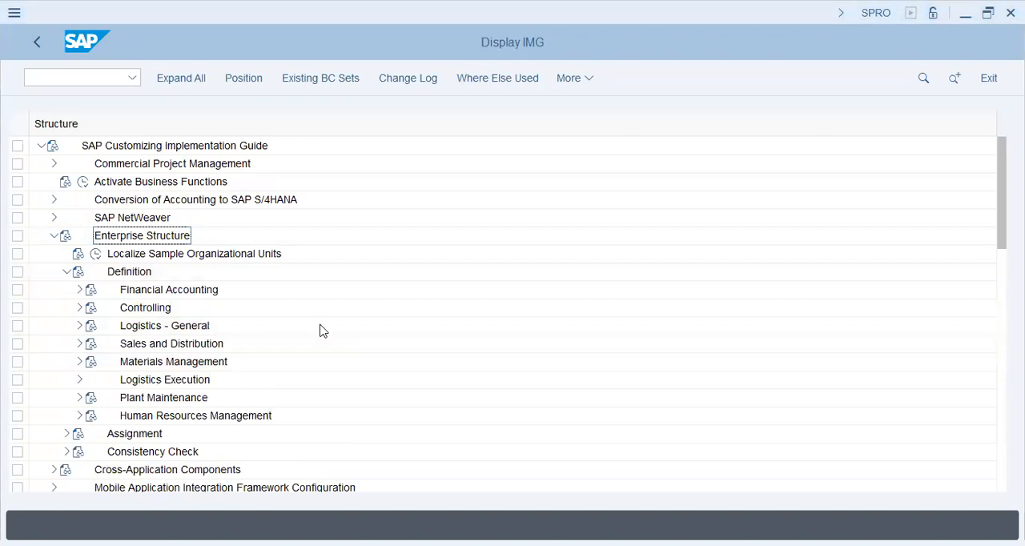
pyautogui.click(80, 290)
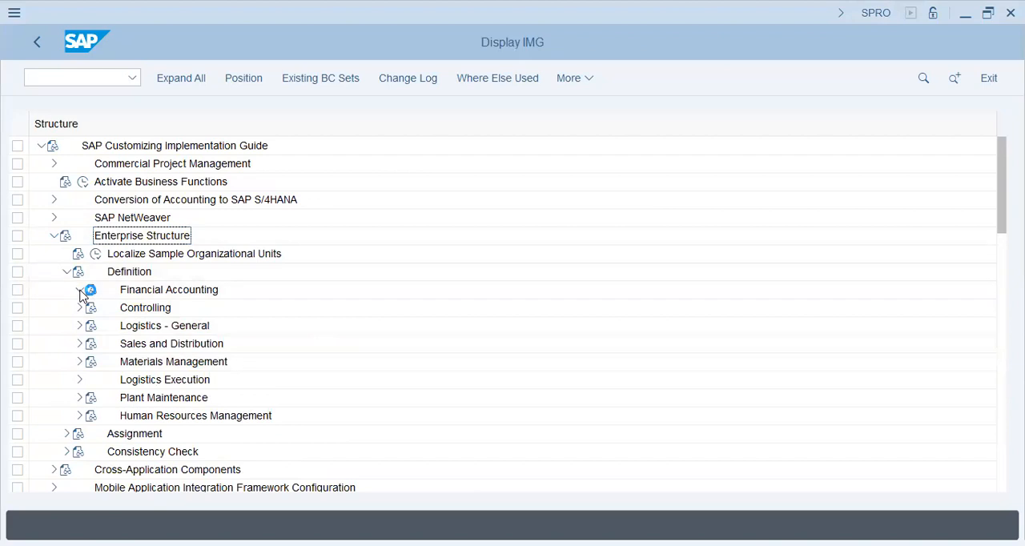
pyautogui.click(201, 348)
pyautogui.click(80, 290)
pyautogui.click(77, 290)
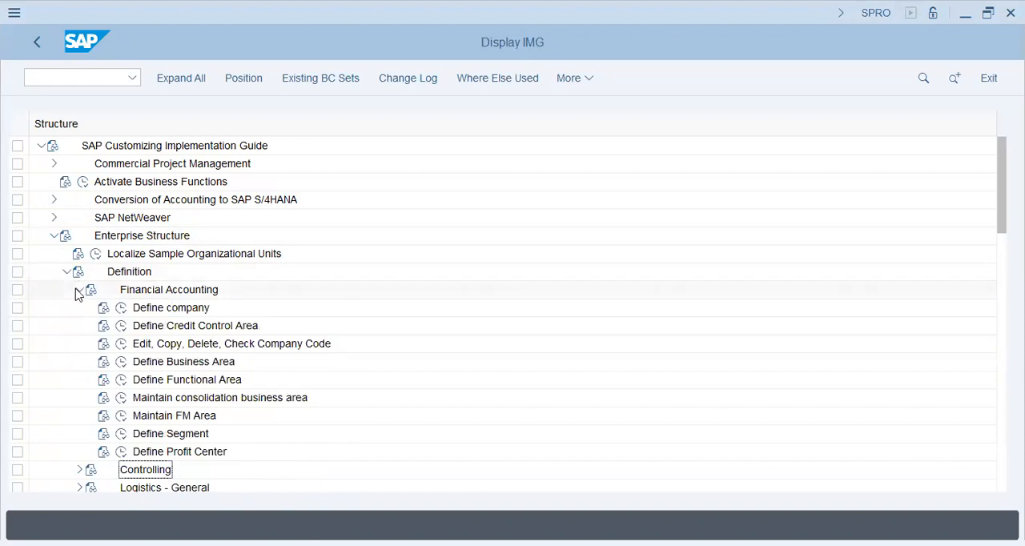
pyautogui.click(77, 290)
# Step: View the Define valuation level activity under Logistics - General and return to the implementation guide
pyautogui.click(79, 325)
pyautogui.click(120, 344)
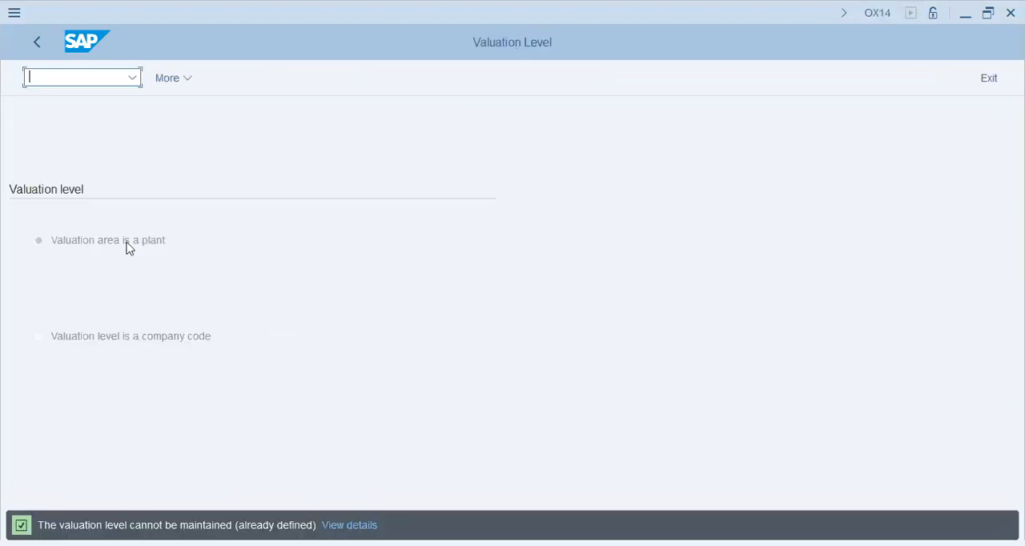
pyautogui.click(164, 248)
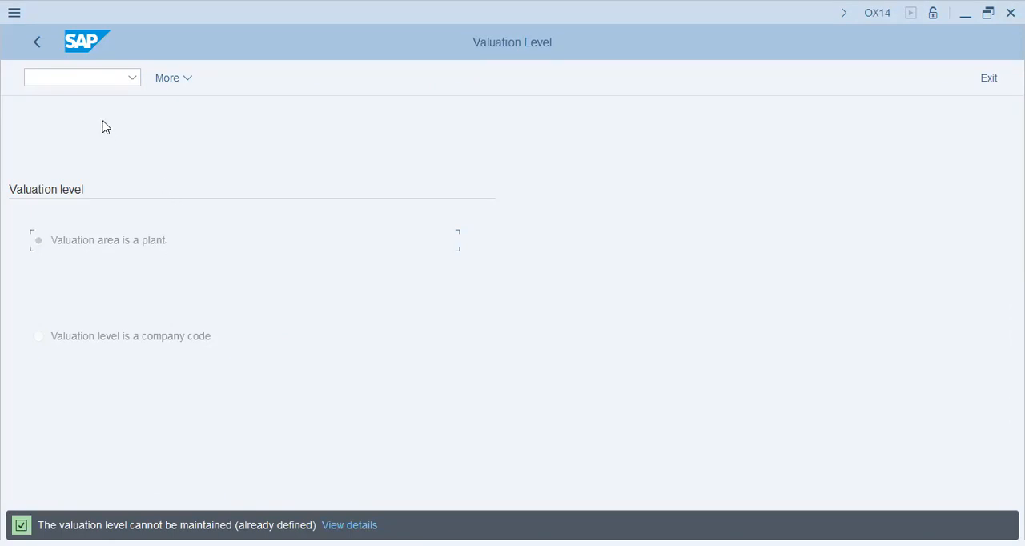
pyautogui.click(142, 344)
pyautogui.click(38, 45)
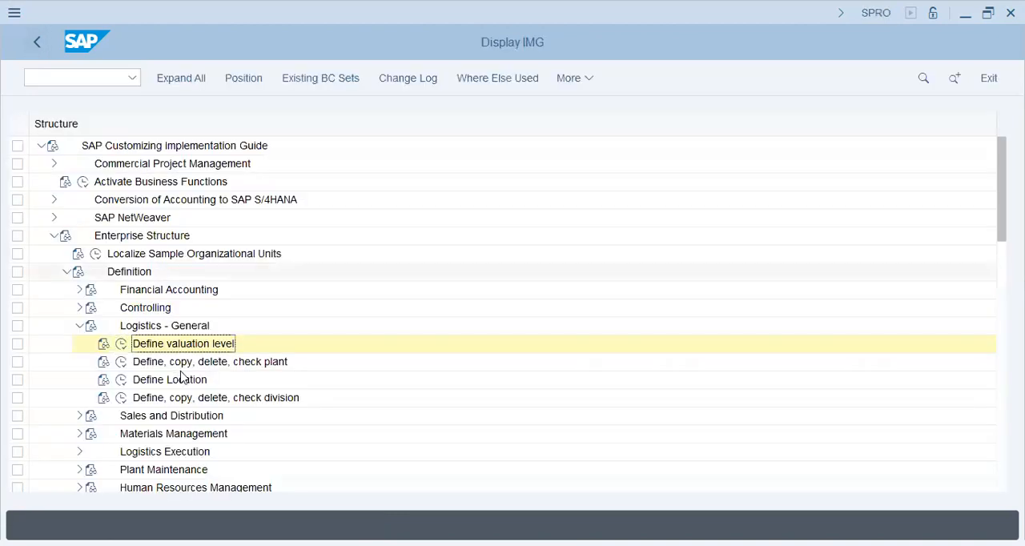
# Step: Look up plant T26 in the Define Plant activity and leave the plants overview
pyautogui.click(123, 363)
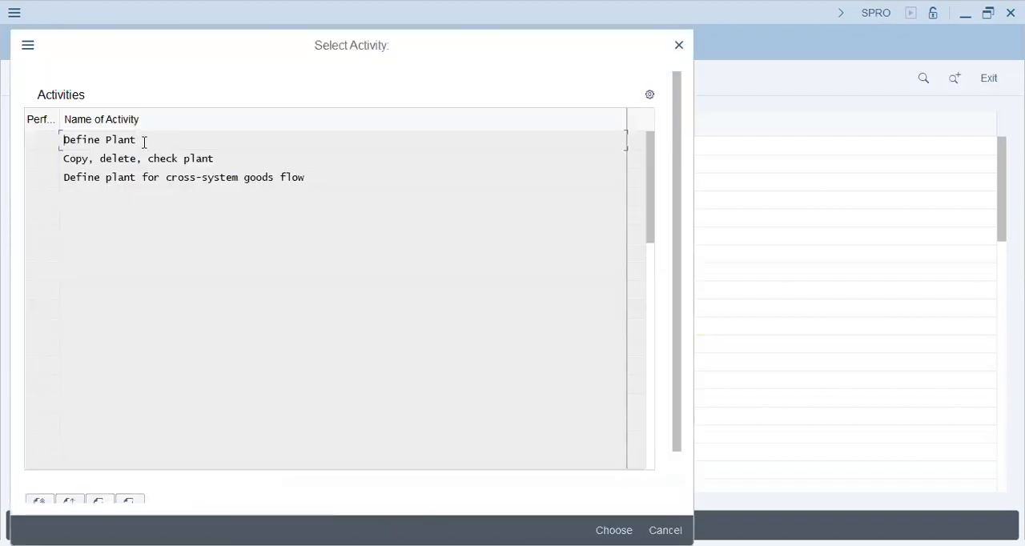
pyautogui.doubleClick(122, 138)
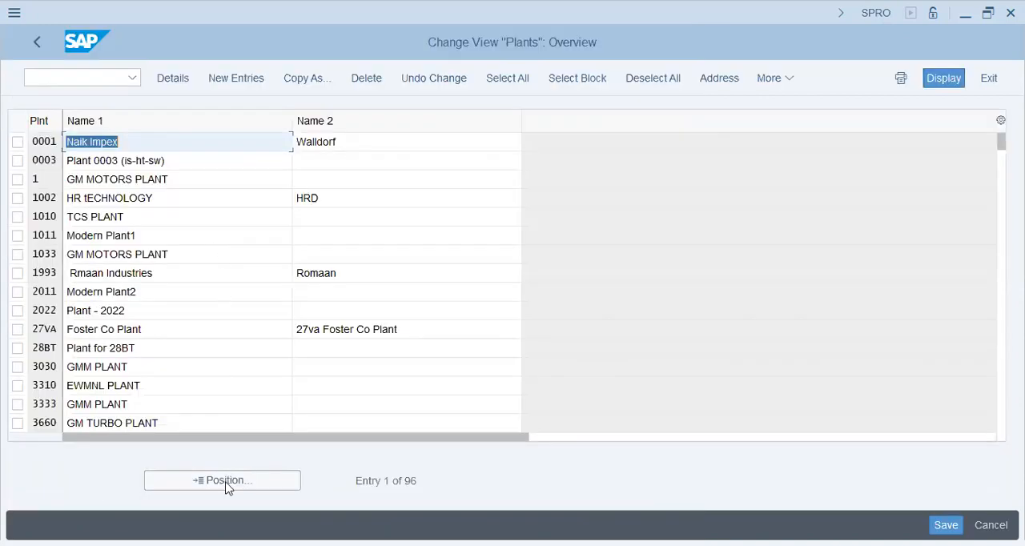
pyautogui.click(226, 483)
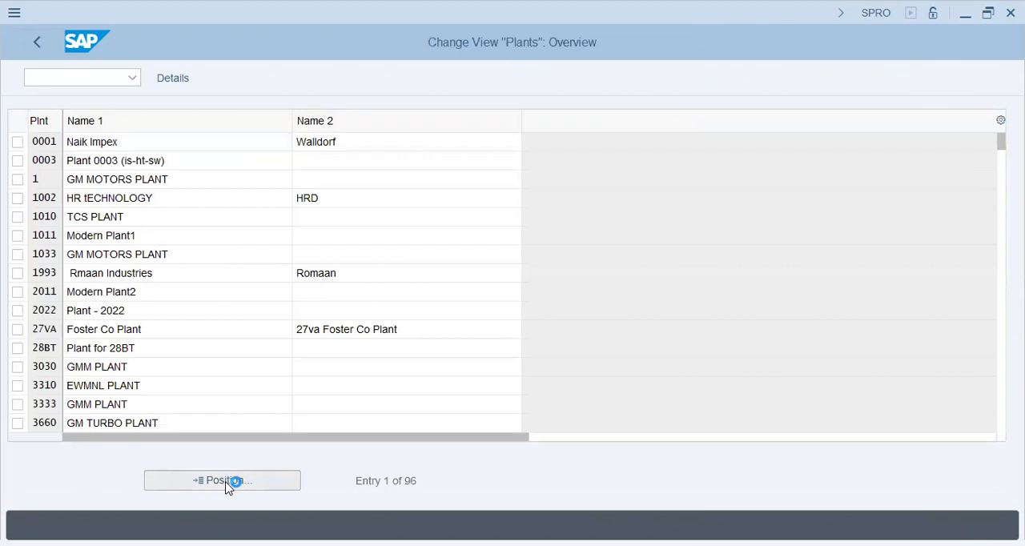
pyautogui.write('t26')
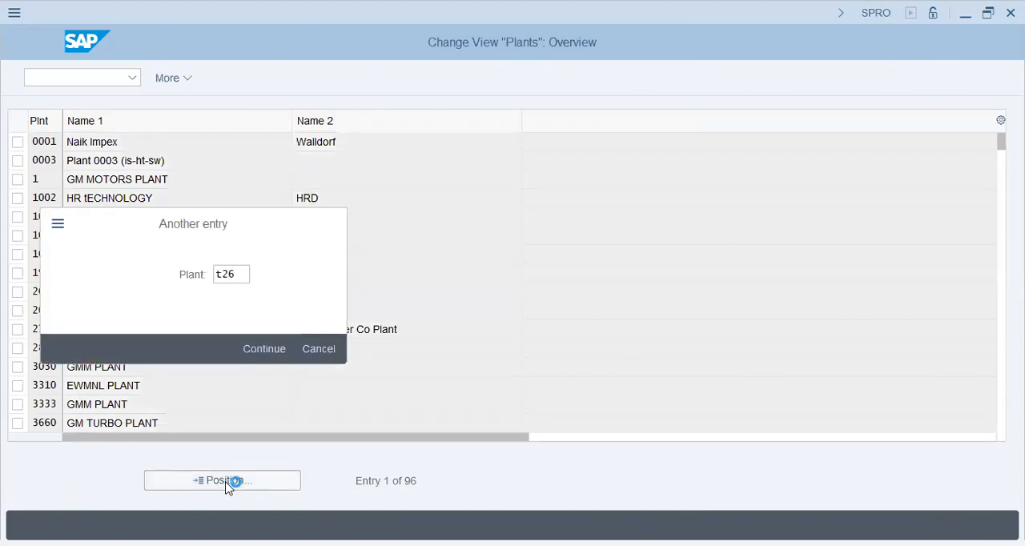
pyautogui.press('Return')
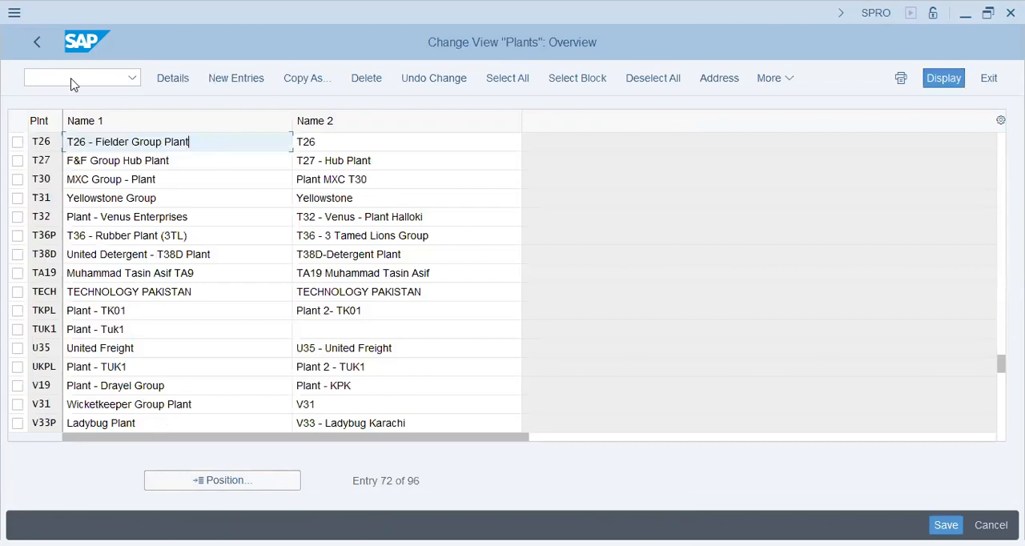
pyautogui.click(37, 42)
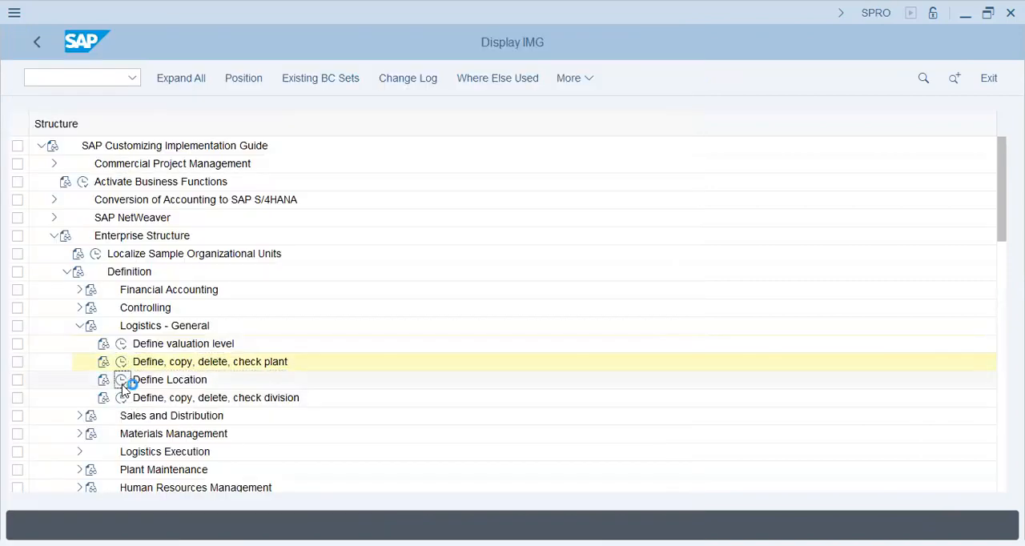
# Step: Look up the location entries for plant T26 in the Define Location activity
pyautogui.click(121, 380)
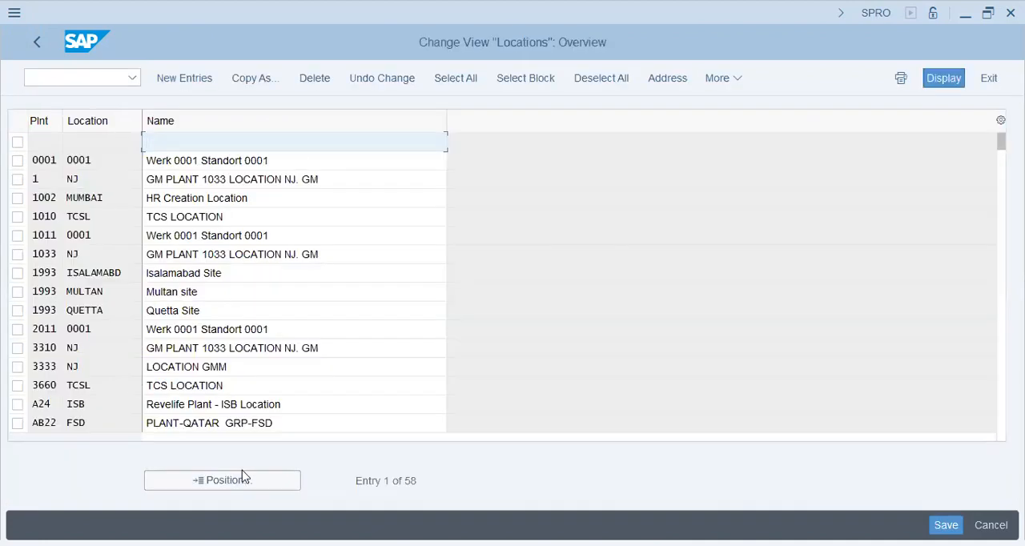
pyautogui.click(225, 486)
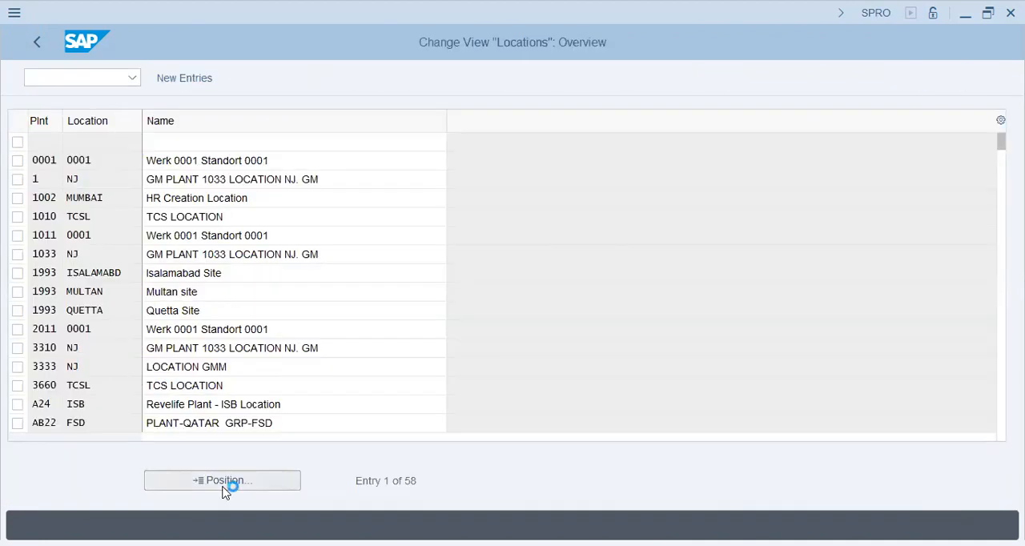
pyautogui.write('t26')
pyautogui.press('Tab')
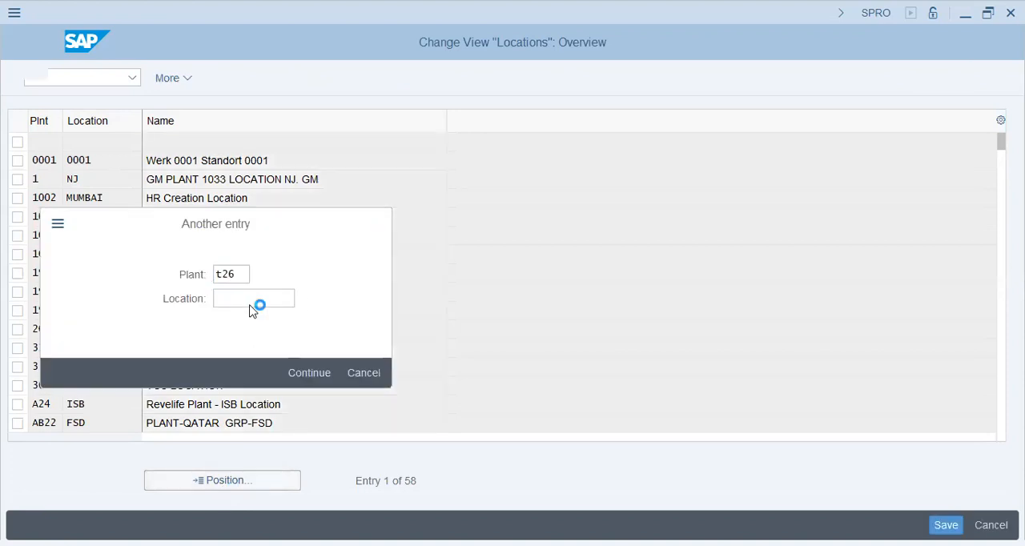
pyautogui.press('Return')
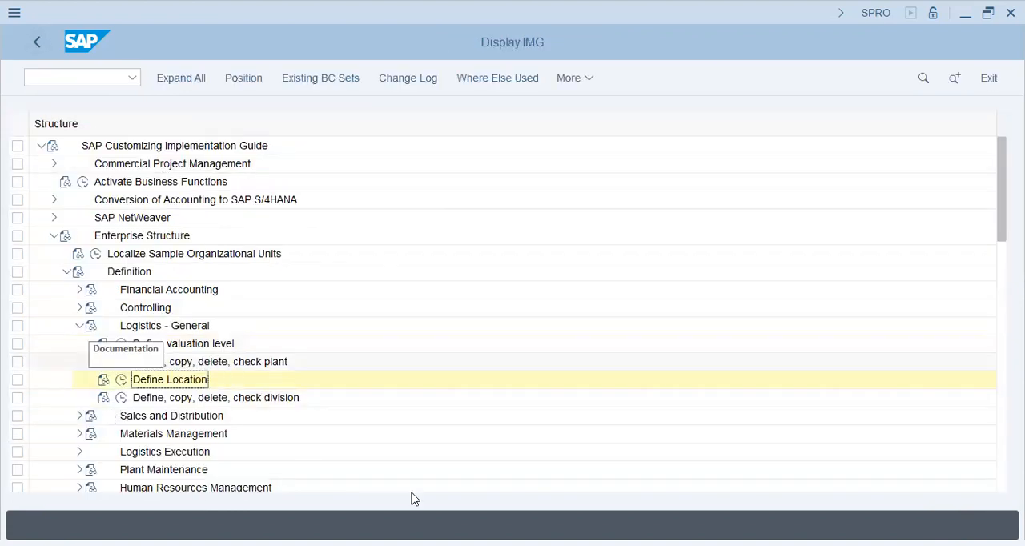
# Step: Open the sales organization definition under Sales and Distribution and look up the code T26
pyautogui.click(80, 326)
pyautogui.click(79, 344)
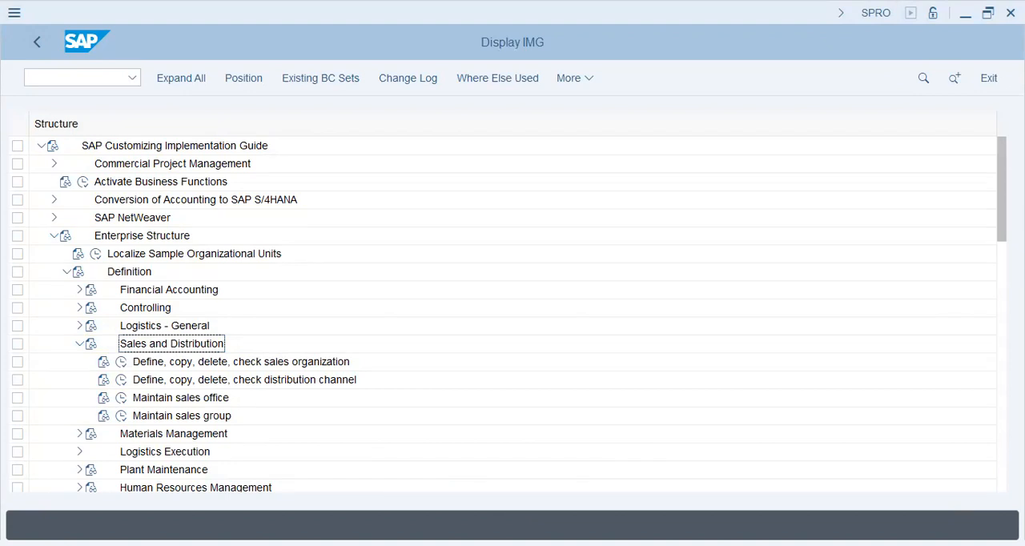
pyautogui.click(121, 363)
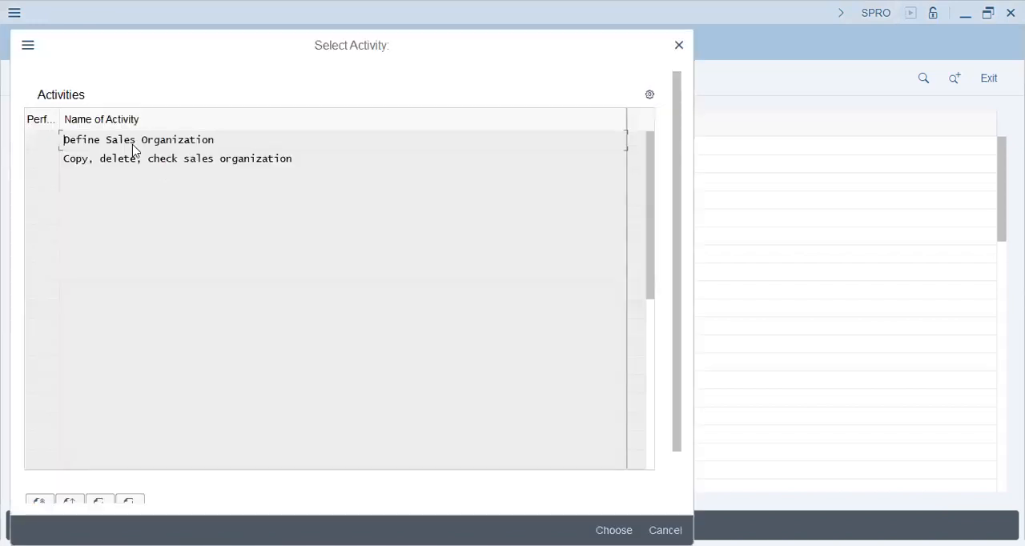
pyautogui.doubleClick(134, 145)
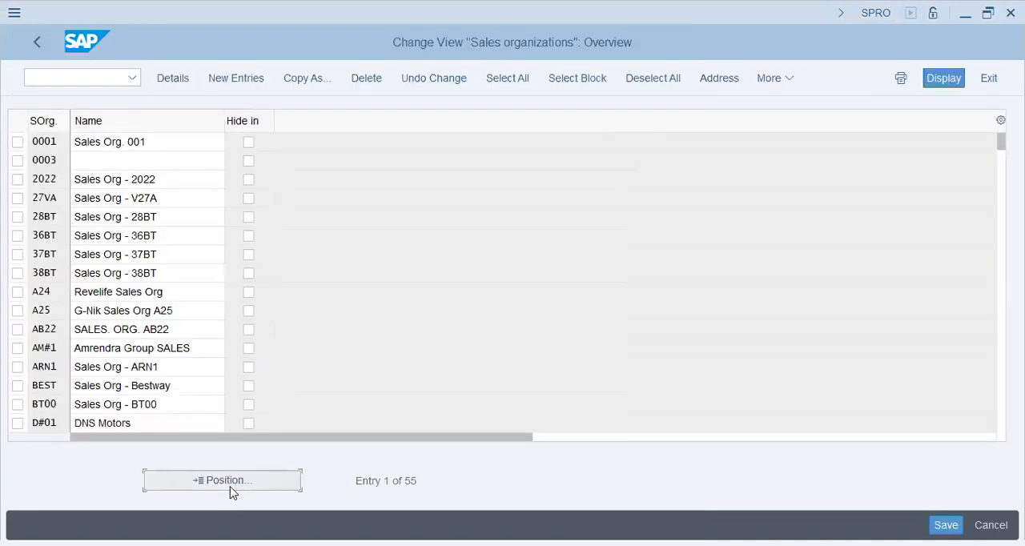
pyautogui.click(231, 486)
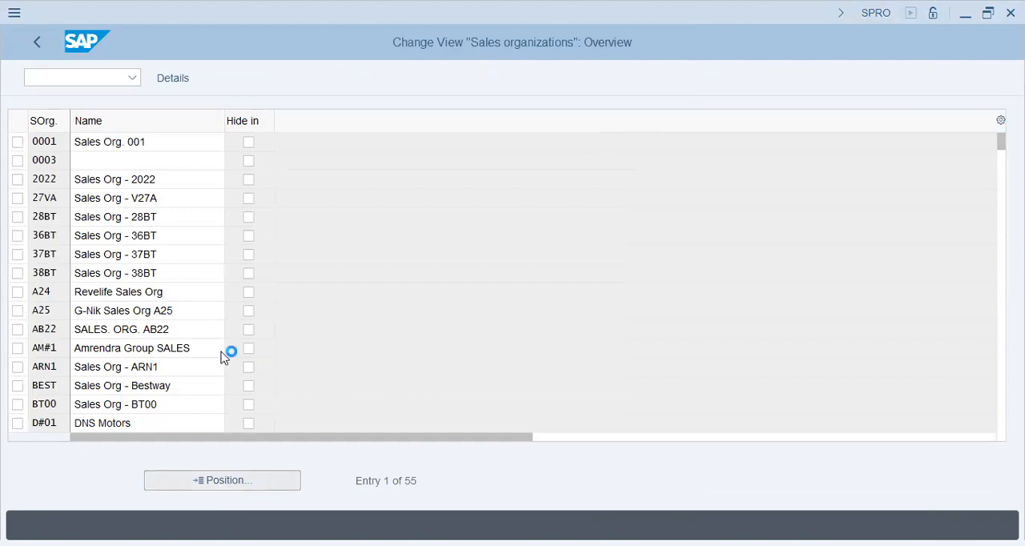
pyautogui.press('Return')
# Step: Create a new sales organization entry with code T26 and the name Fielder Sales Org
pyautogui.click(244, 88)
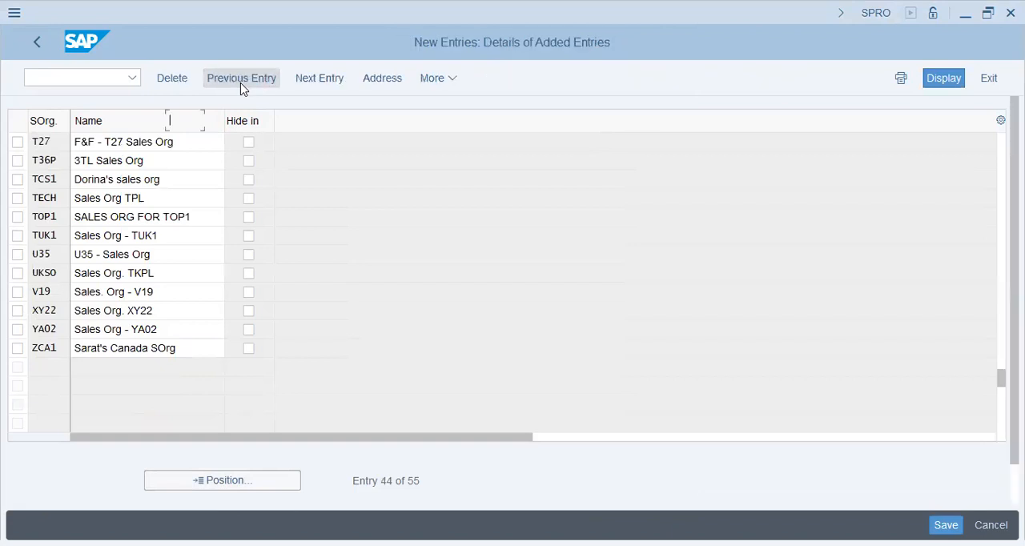
pyautogui.write('t26')
pyautogui.press('Tab')
pyautogui.write('Fielder ')
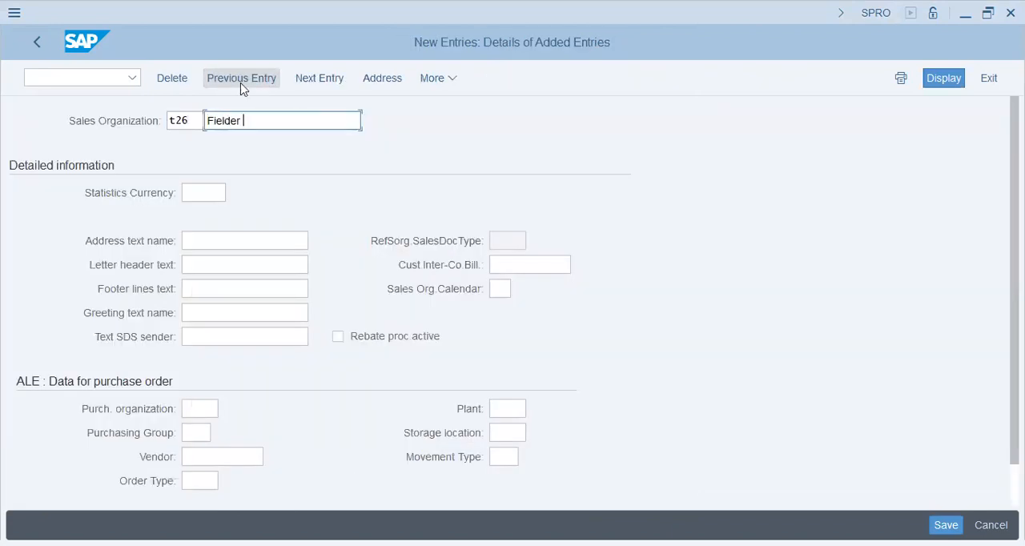
pyautogui.write('Sales Org')
pyautogui.press('Tab')
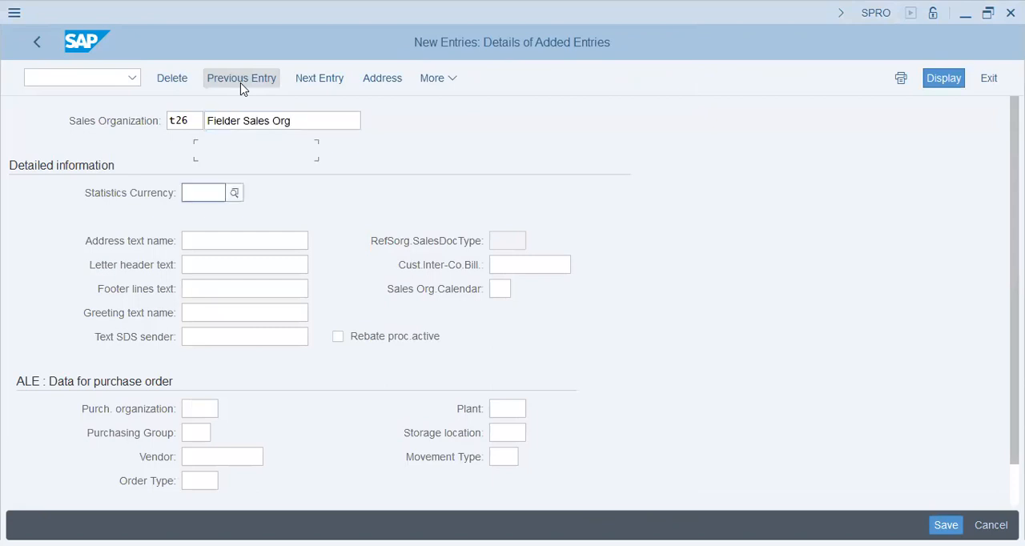
# Step: Set the sales organization's statistics currency to PKR and its purchase order plant to T26, accepting the currency warning
pyautogui.write('pkr')
pyautogui.press('Tab')
pyautogui.press('Tab')
pyautogui.press('Tab')
pyautogui.press('Tab')
pyautogui.press('Tab')
pyautogui.press('Tab')
pyautogui.press('Tab')
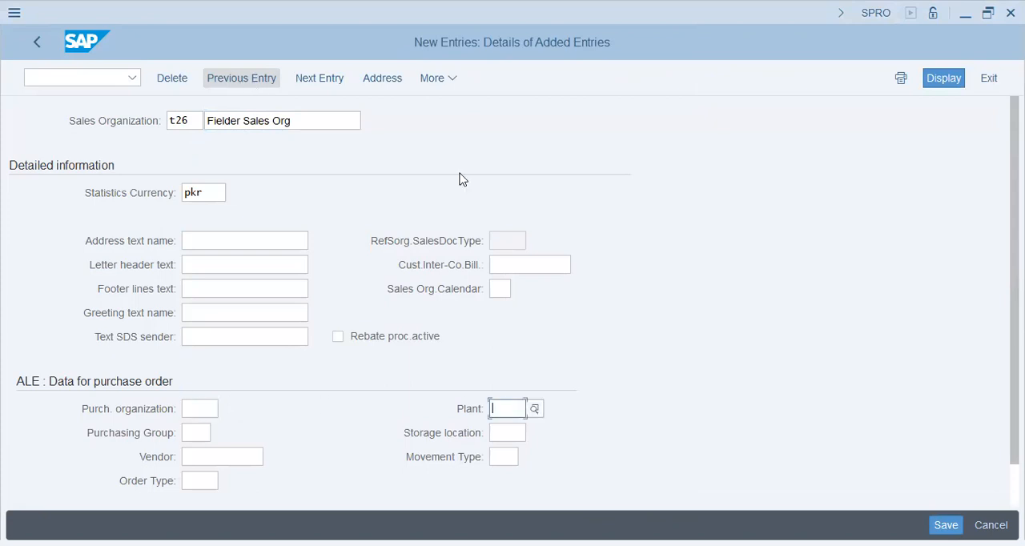
pyautogui.write('t26')
pyautogui.press('Tab')
pyautogui.click(512, 437)
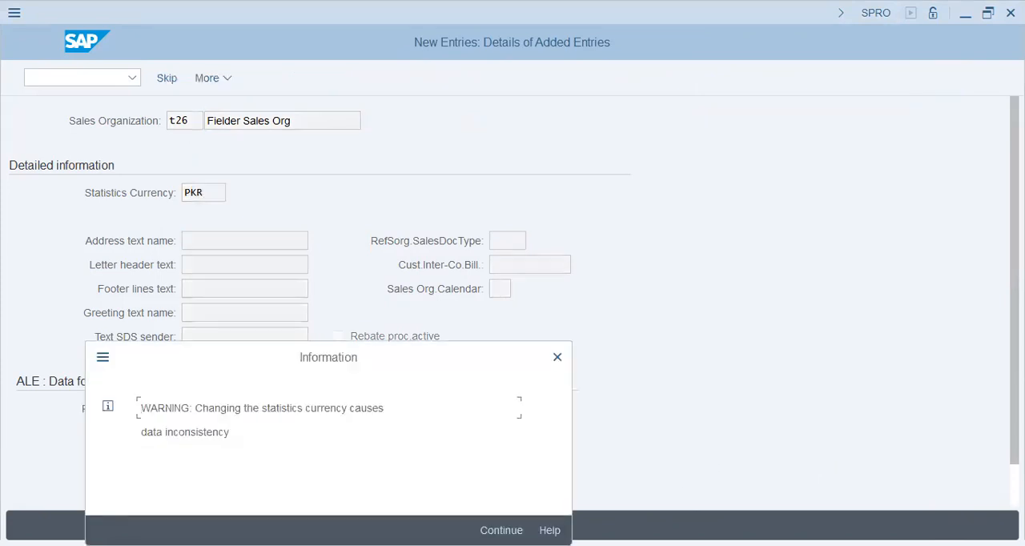
pyautogui.press('Return')
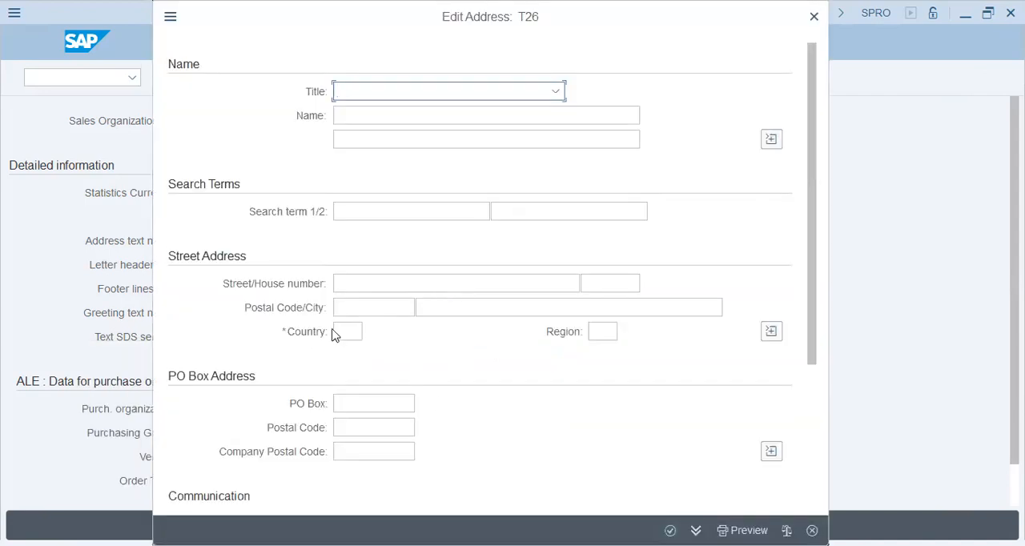
# Step: Enter country PK and region IS in the sales organization's address and confirm it
pyautogui.click(337, 330)
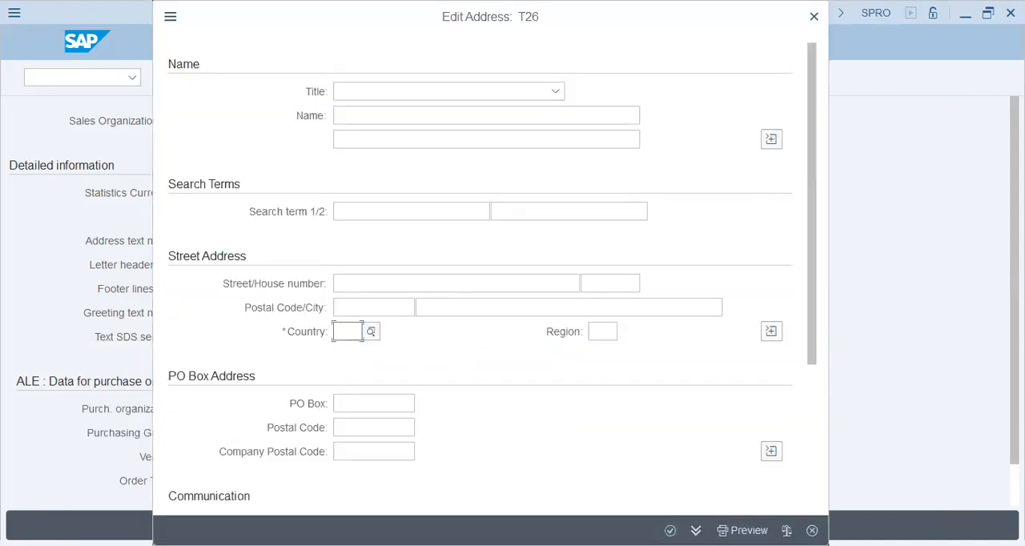
pyautogui.write('us')
pyautogui.press('Tab')
pyautogui.write('is')
pyautogui.press('Return')
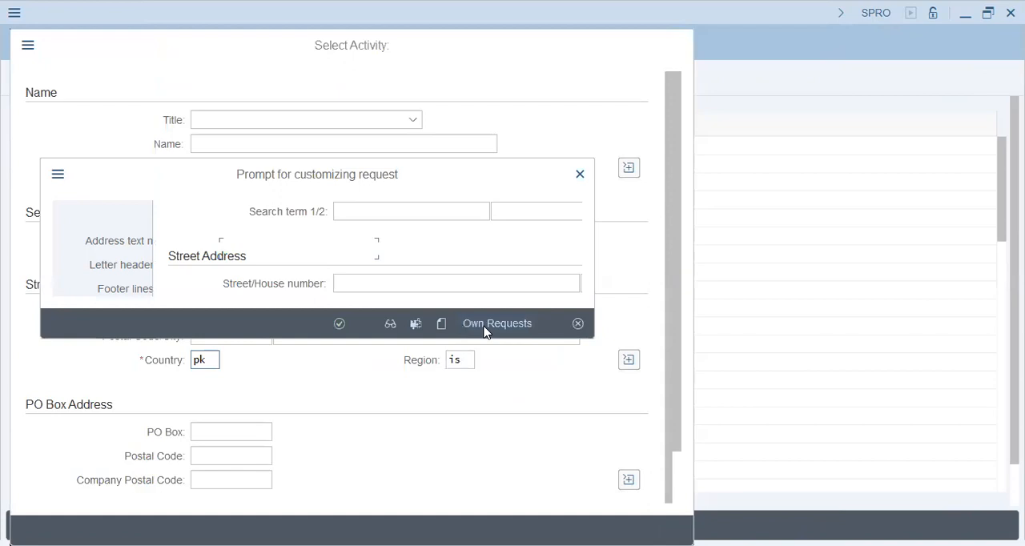
# Step: Search your own customizing requests for "fielder" and choose the matching request for the new sales organization
pyautogui.click(484, 328)
pyautogui.click(361, 274)
pyautogui.doubleClick(360, 278)
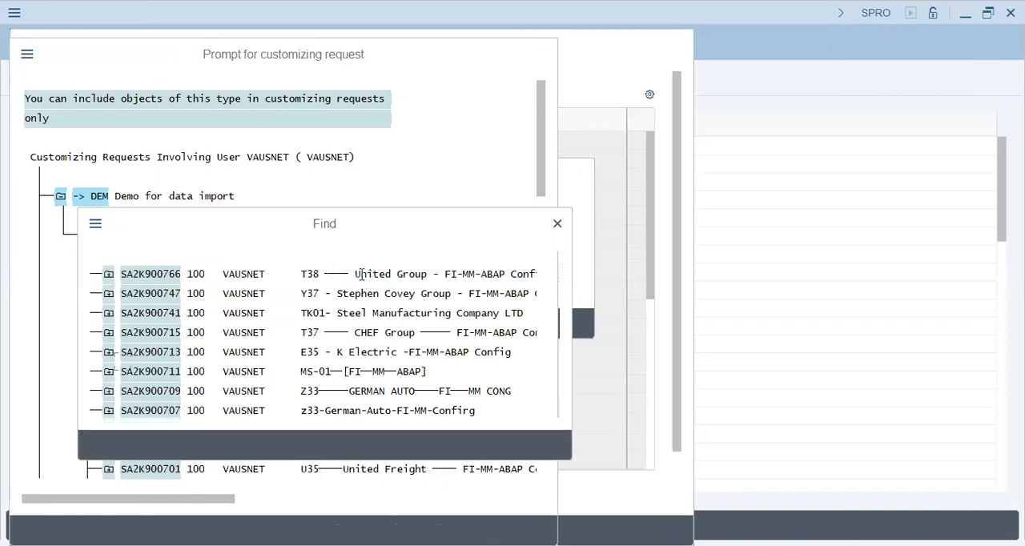
pyautogui.write('fielder g')
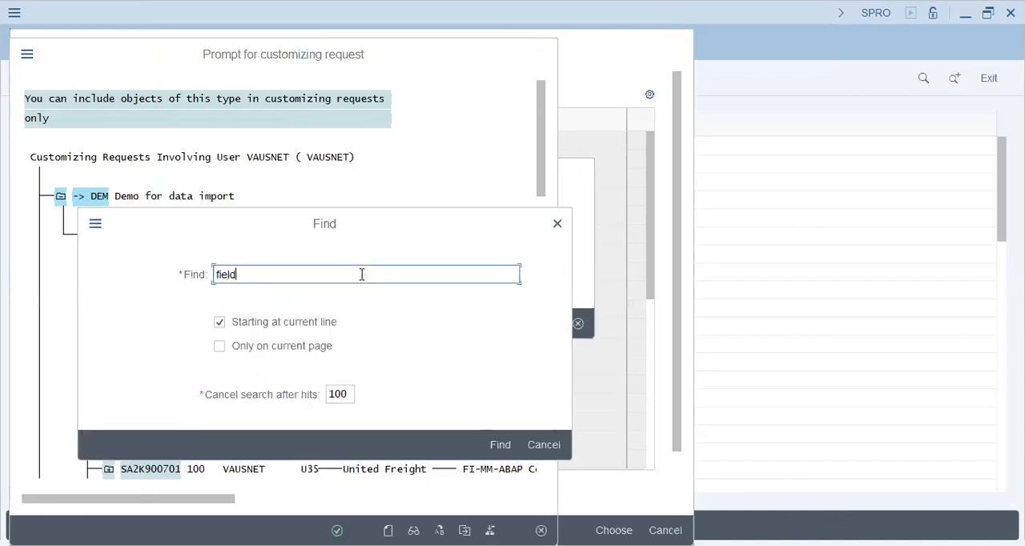
pyautogui.press('BackSpace')
pyautogui.press('BackSpace')
pyautogui.press('Return')
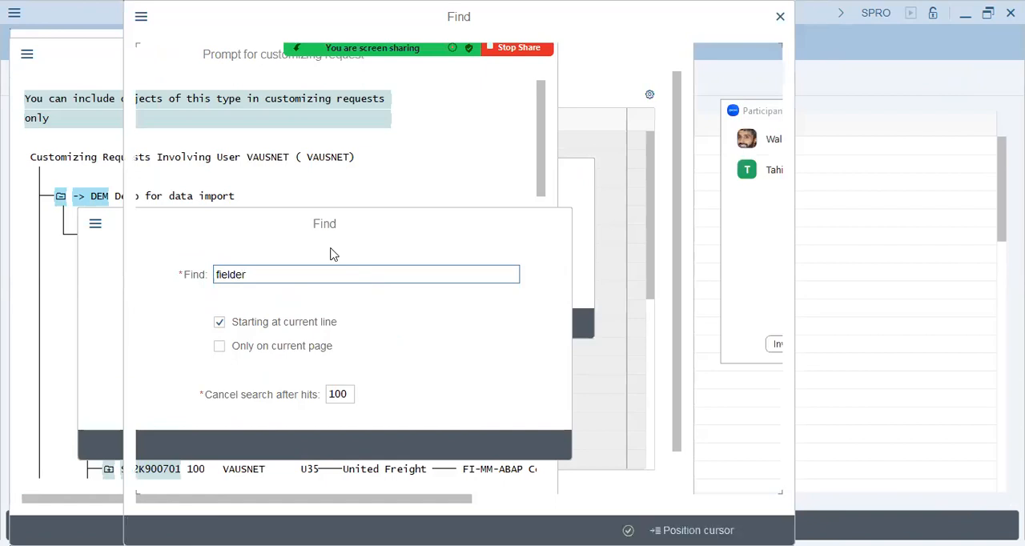
pyautogui.doubleClick(496, 107)
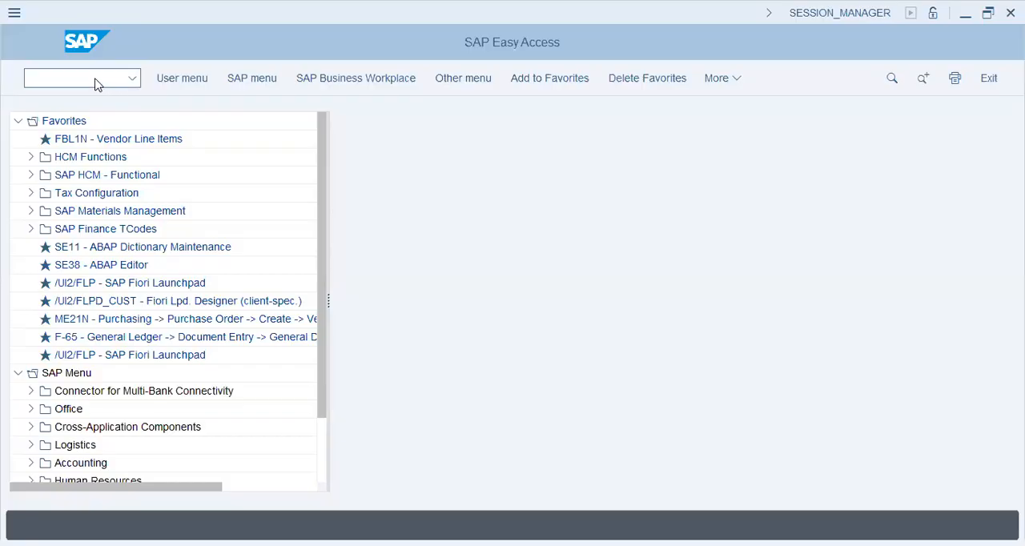
# Step: Start transaction SPRO, display the SAP Reference IMG and expand Enterprise Structure
pyautogui.click(94, 79)
pyautogui.write('spro')
pyautogui.press('Return')
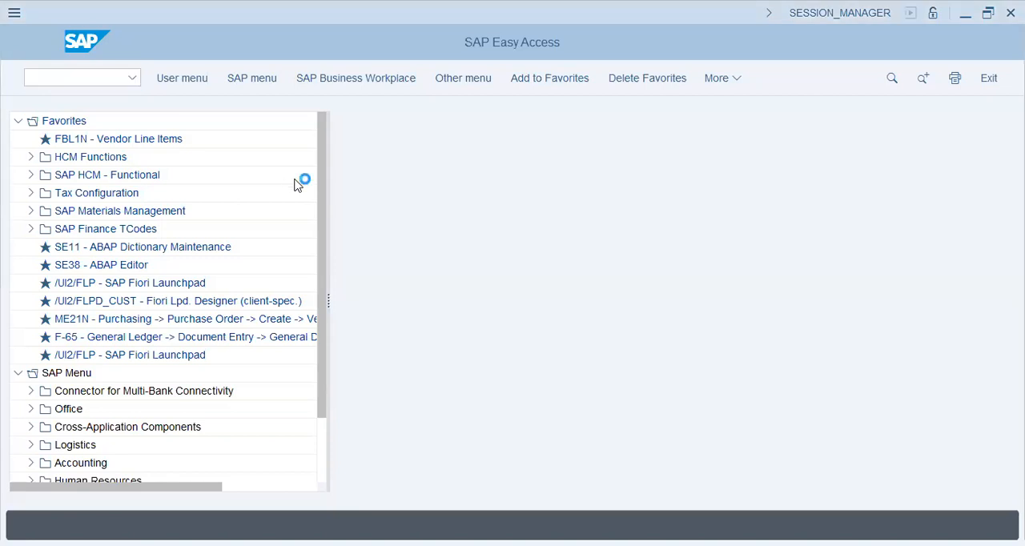
pyautogui.click(192, 80)
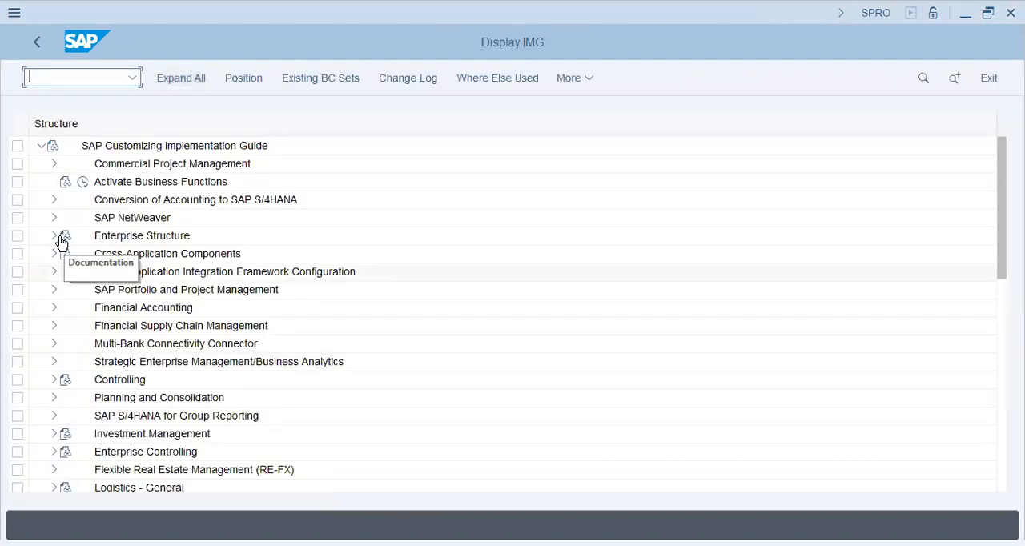
pyautogui.click(55, 236)
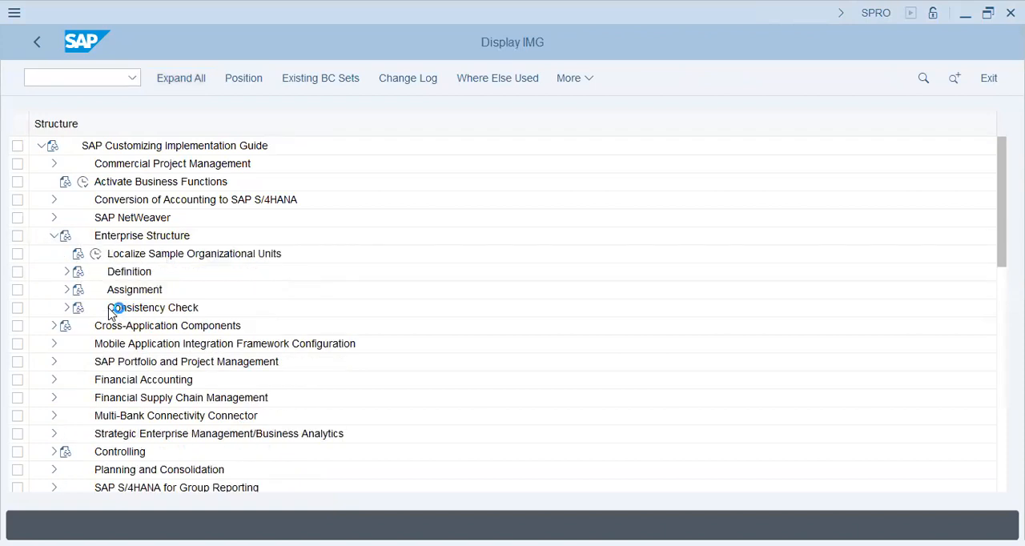
# Step: Open the Define Sales Organization activity under Definition, Sales and Distribution, and start a new entry
pyautogui.click(67, 272)
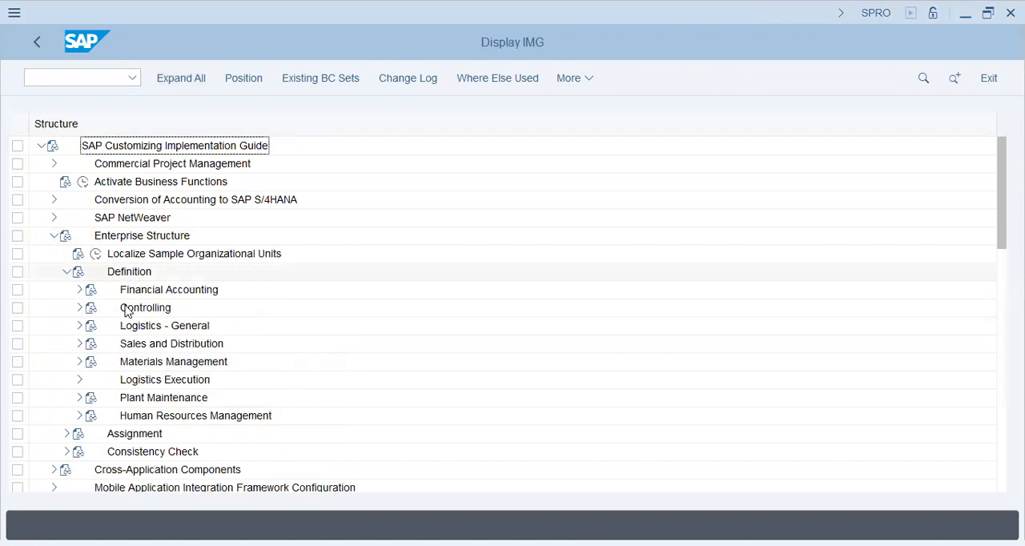
pyautogui.click(79, 344)
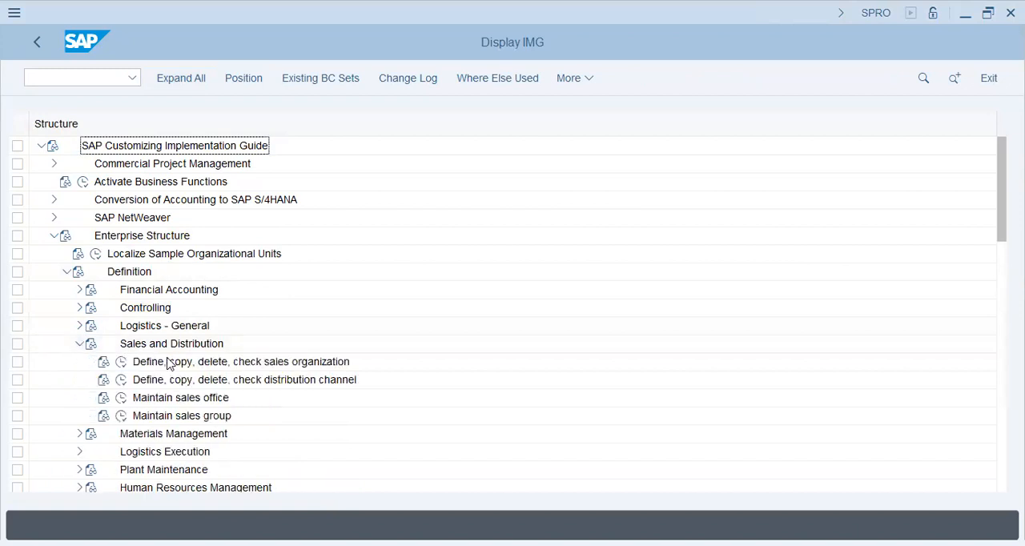
pyautogui.click(121, 361)
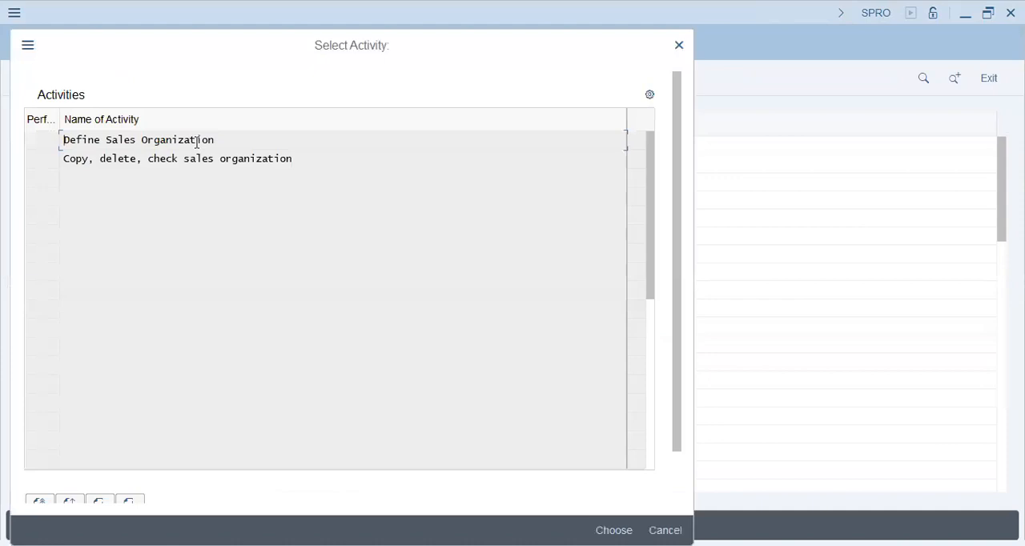
pyautogui.doubleClick(197, 141)
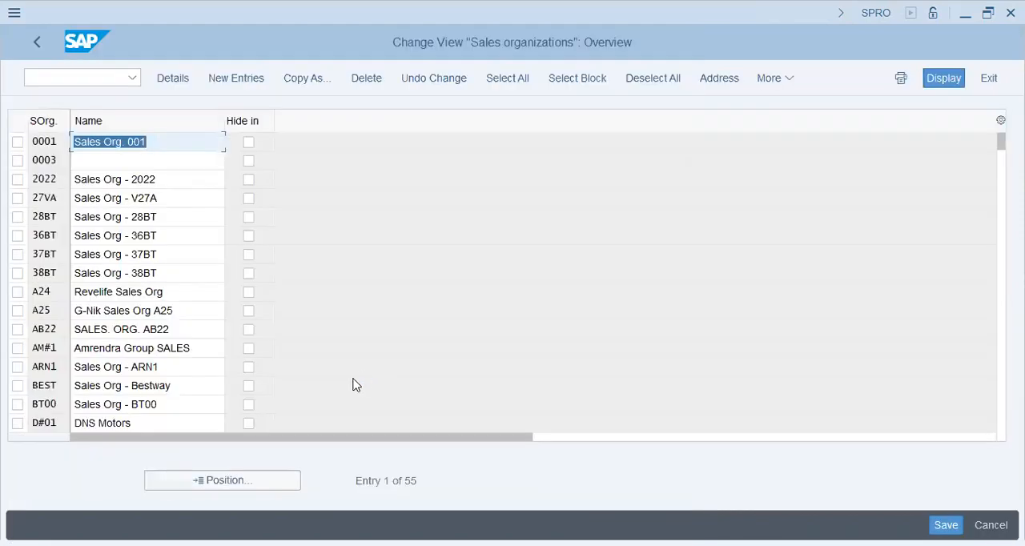
pyautogui.click(230, 81)
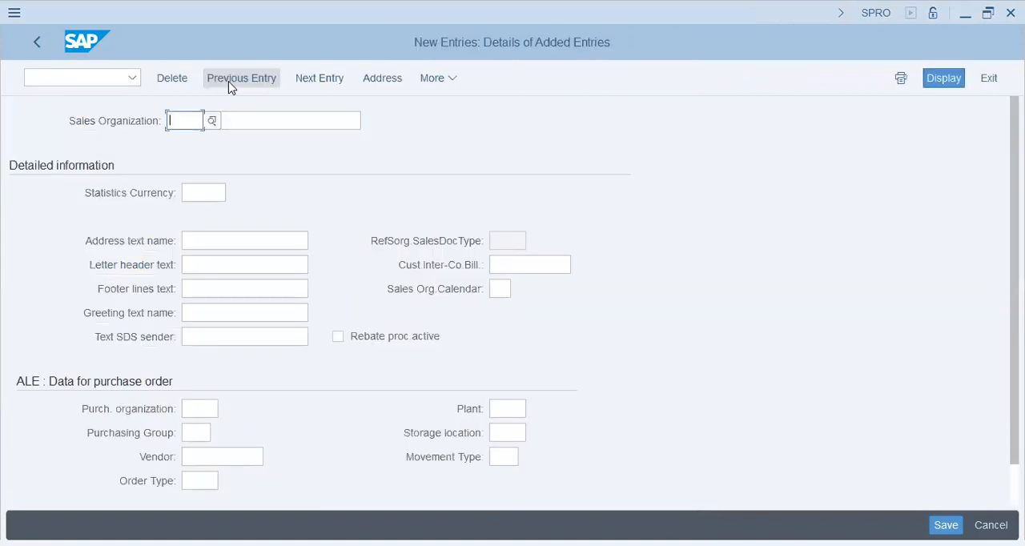
# Step: Enter T26 as the new sales organization's code and Fielder Sales Org as its name
pyautogui.write('T26')
pyautogui.press('Return')
pyautogui.press('Tab')
pyautogui.write('Fi')
pyautogui.press('Down')
pyautogui.press('Tab')
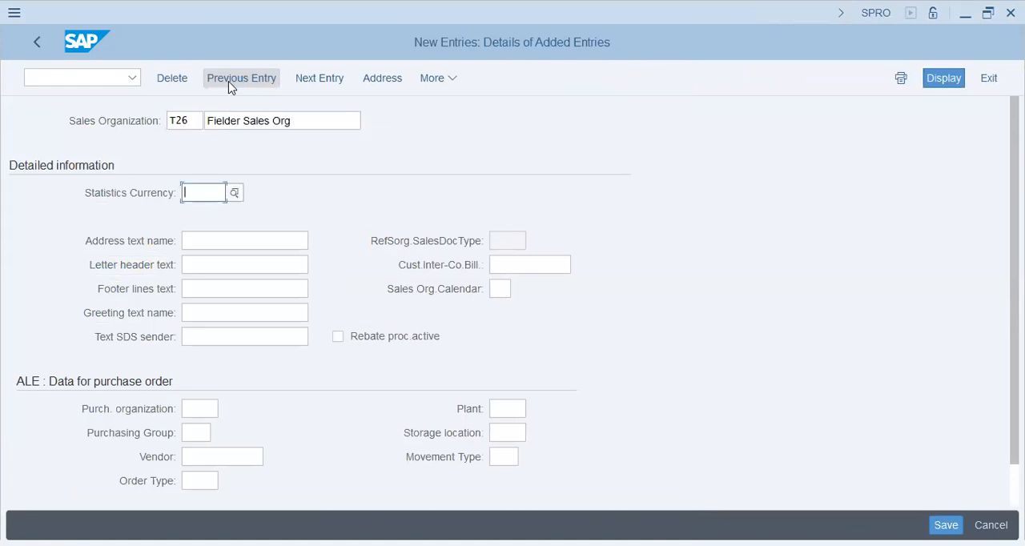
# Step: Set the sales organization's statistics currency to PKR and its purchase order plant to T26
pyautogui.write('pkr')
pyautogui.press('Down')
pyautogui.press('Down')
pyautogui.press('Down')
pyautogui.press('Down')
pyautogui.press('Down')
pyautogui.press('Down')
pyautogui.press('Down')
pyautogui.press('Up')
pyautogui.press('Tab')
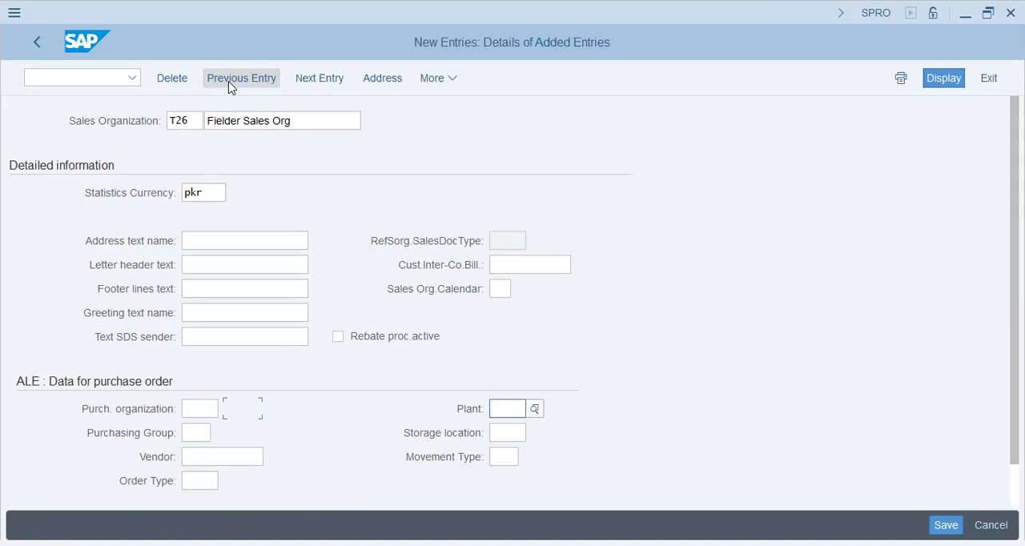
pyautogui.write('t26')
pyautogui.press('Tab')
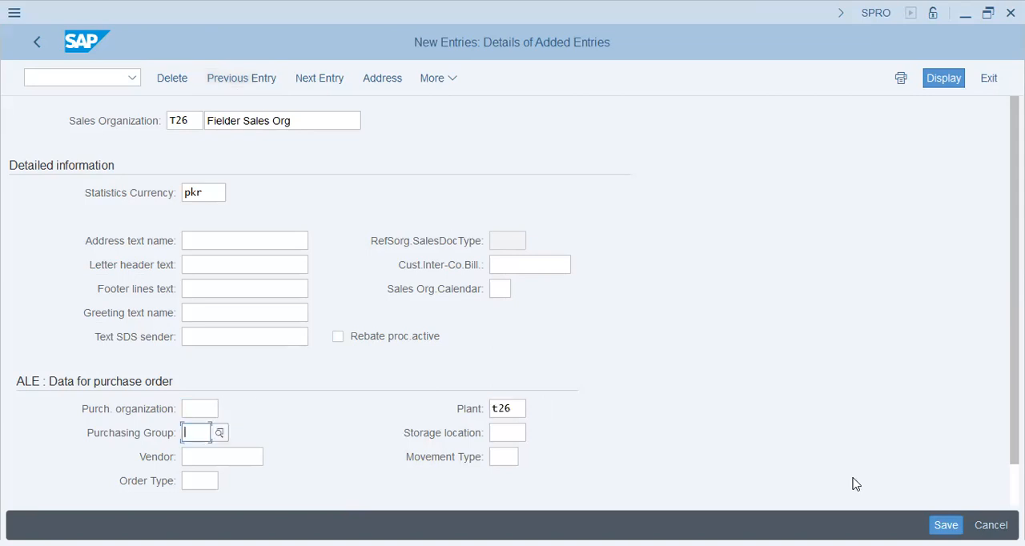
# Step: Look up the storage locations available for plant T26 and close the input help without choosing one
pyautogui.click(514, 433)
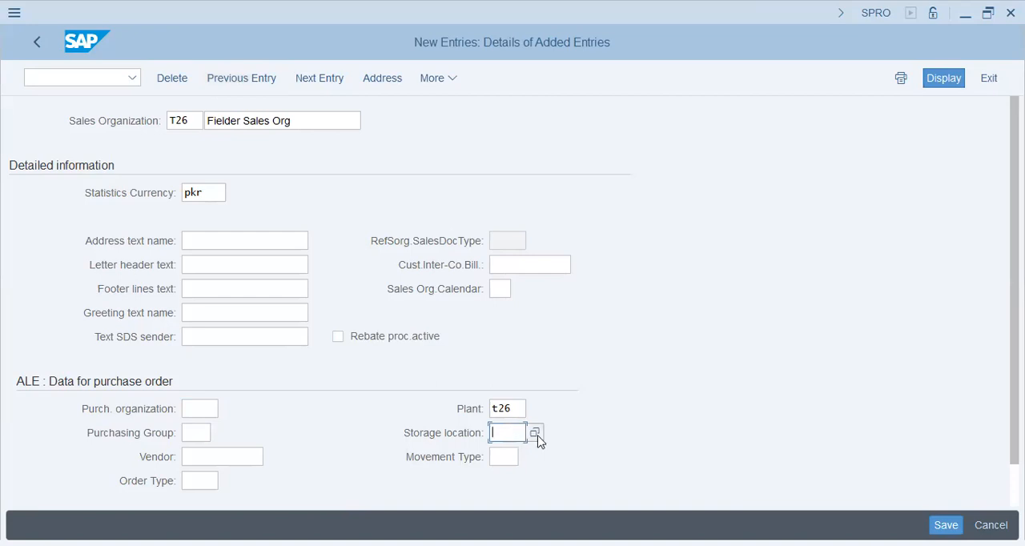
pyautogui.click(535, 434)
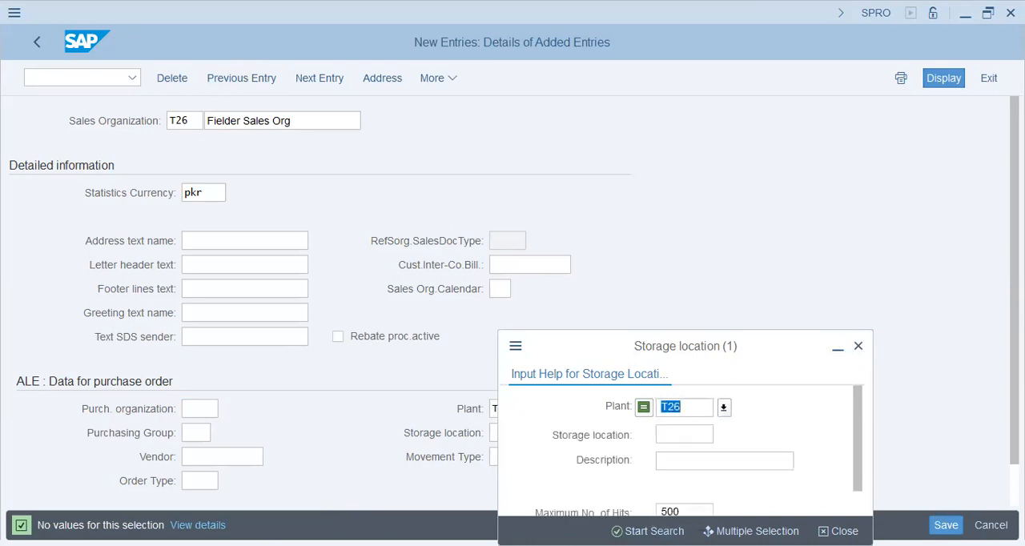
pyautogui.press('Escape')
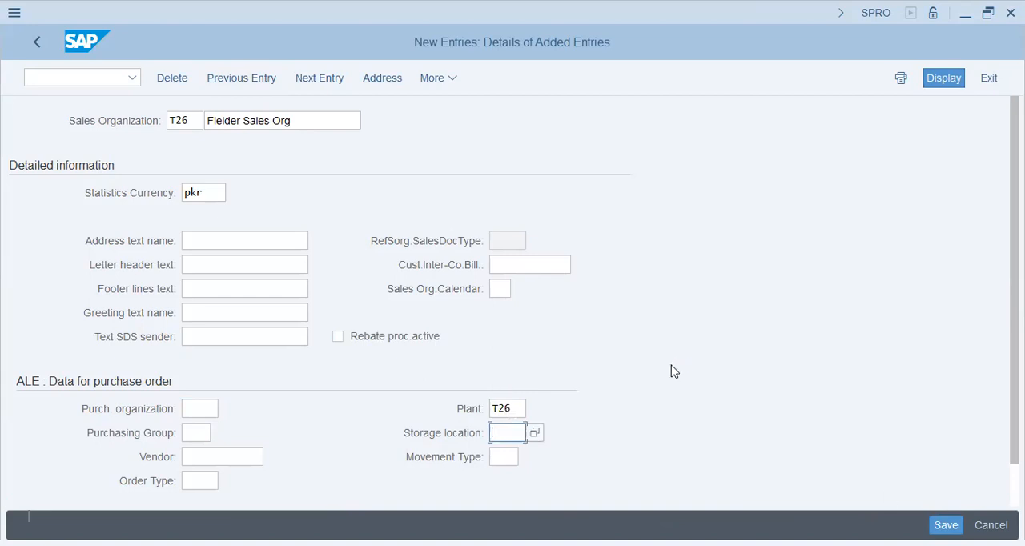
# Step: Confirm the sales organization entry with its currency warning and go to the country in its address
pyautogui.press('Return')
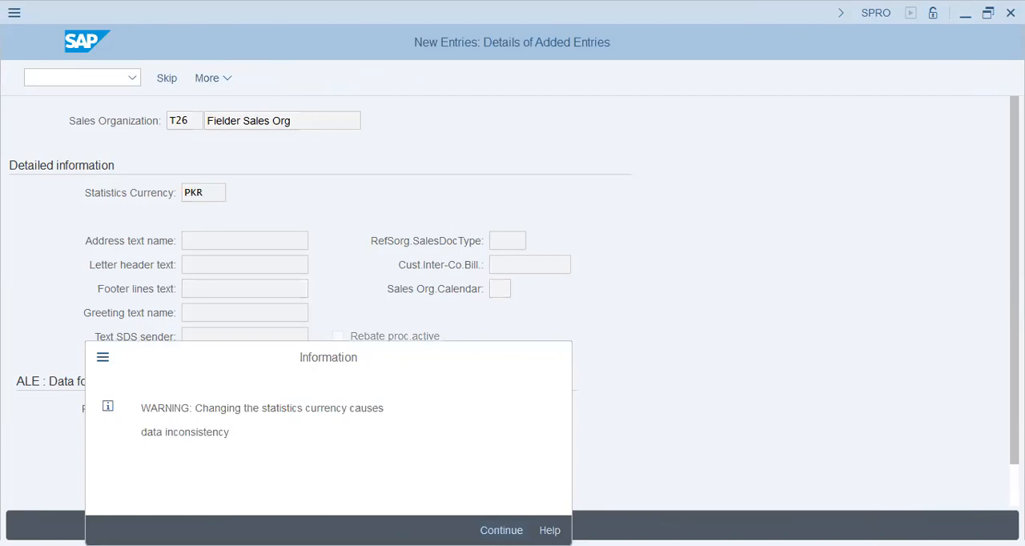
pyautogui.press('Return')
pyautogui.click(355, 328)
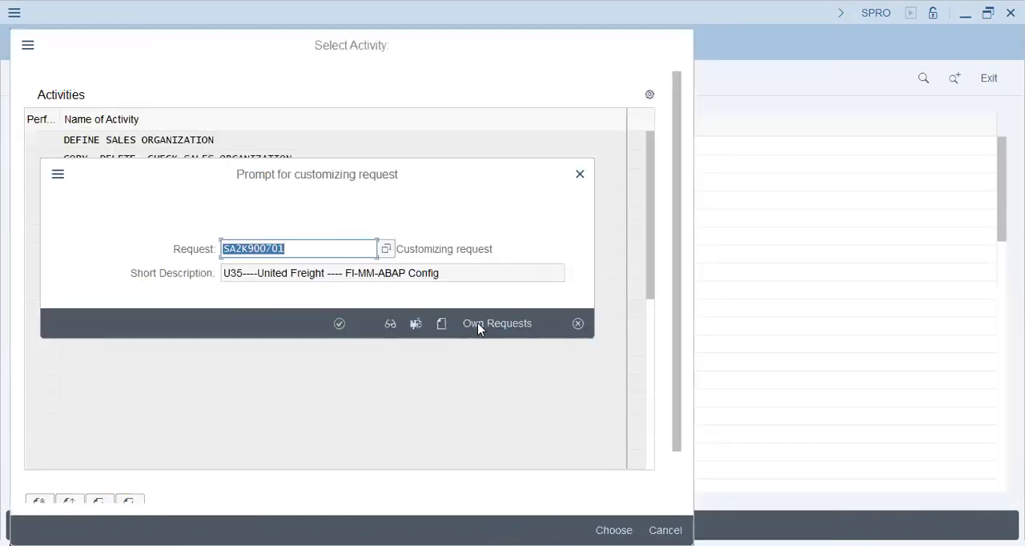
# Step: Display your own customizing requests and search the list for "fielder"
pyautogui.click(480, 325)
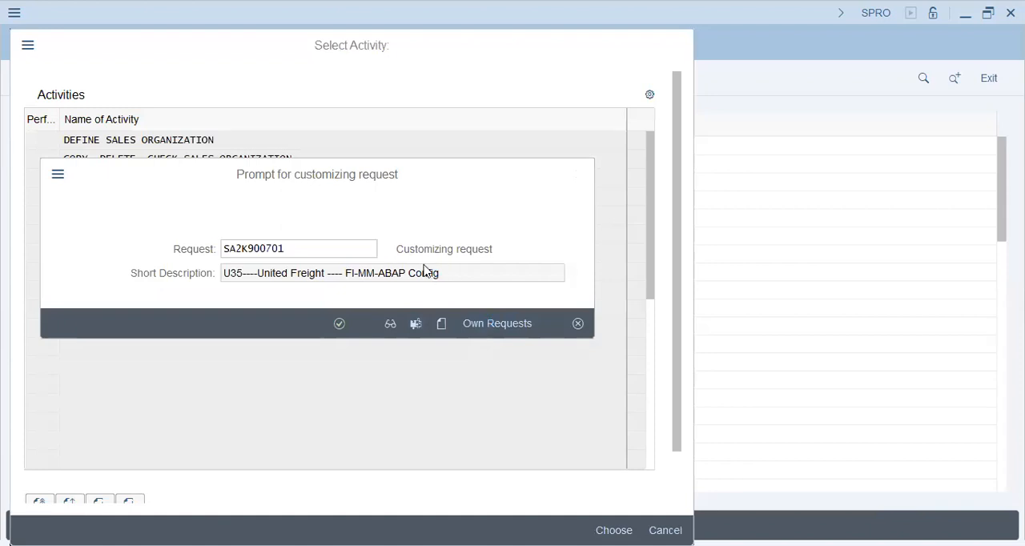
pyautogui.click(353, 277)
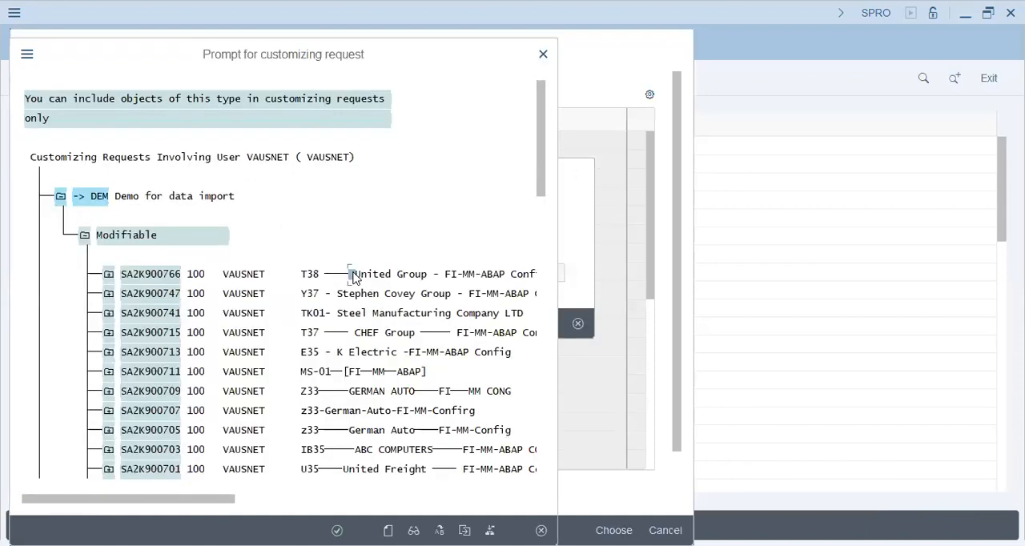
pyautogui.doubleClick(353, 277)
pyautogui.write('fielder')
pyautogui.press('Return')
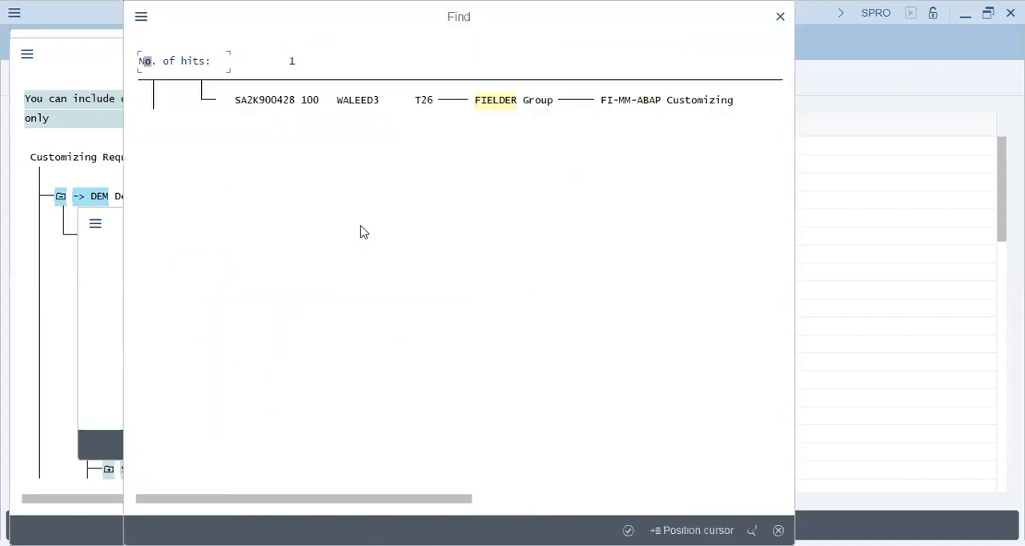
# Step: Save the sales organization in the T26 FIELDER Group customizing request and return to the IMG structure
pyautogui.doubleClick(370, 106)
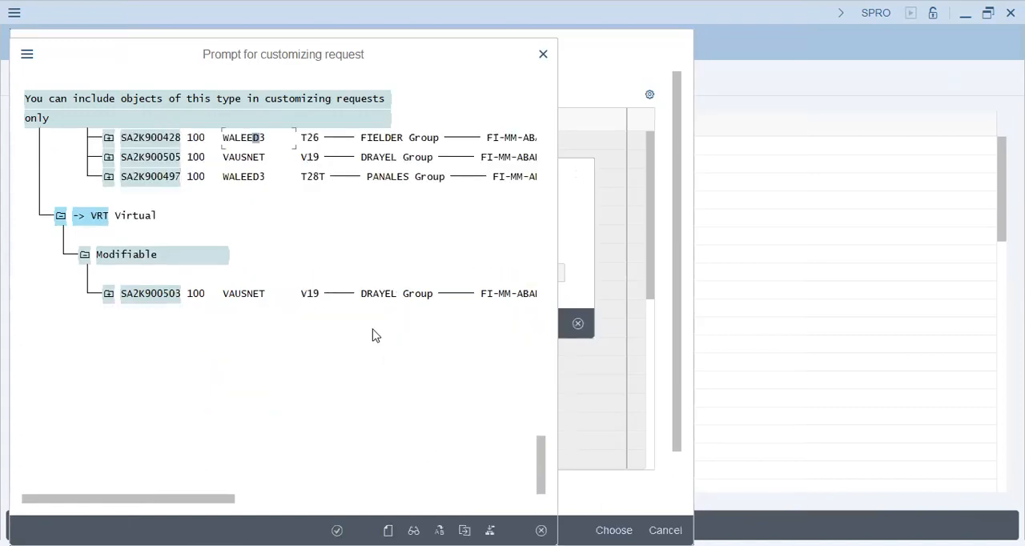
pyautogui.doubleClick(321, 138)
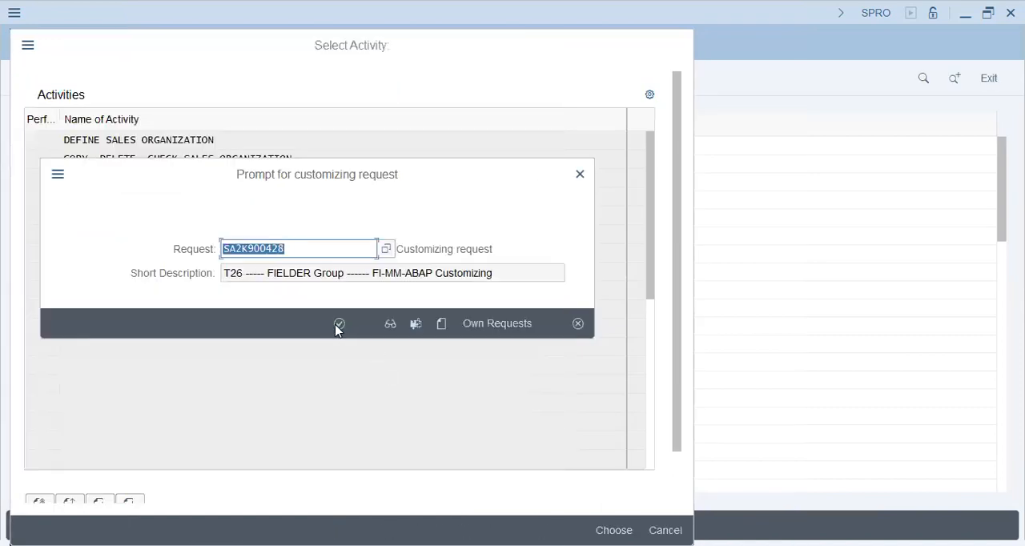
pyautogui.click(340, 325)
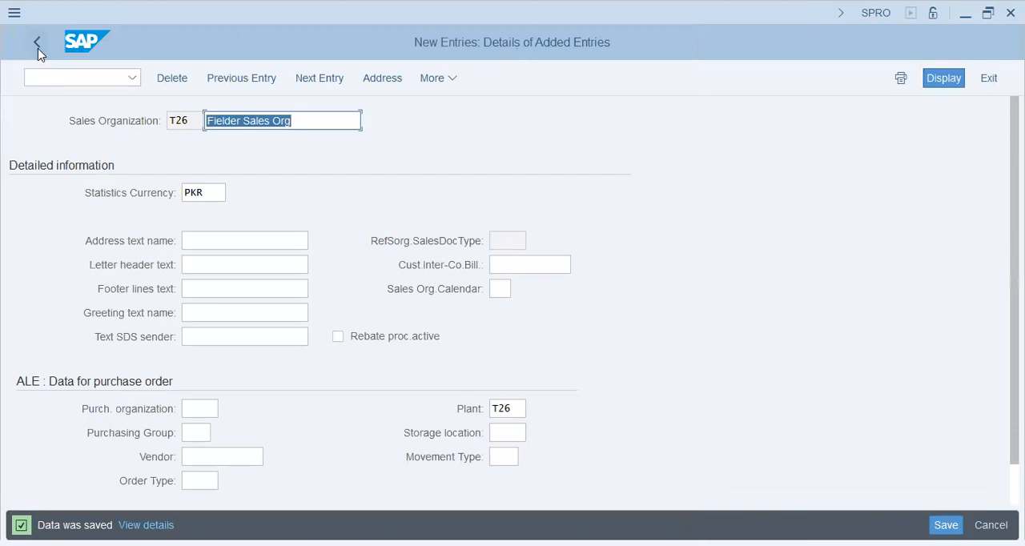
pyautogui.click(36, 50)
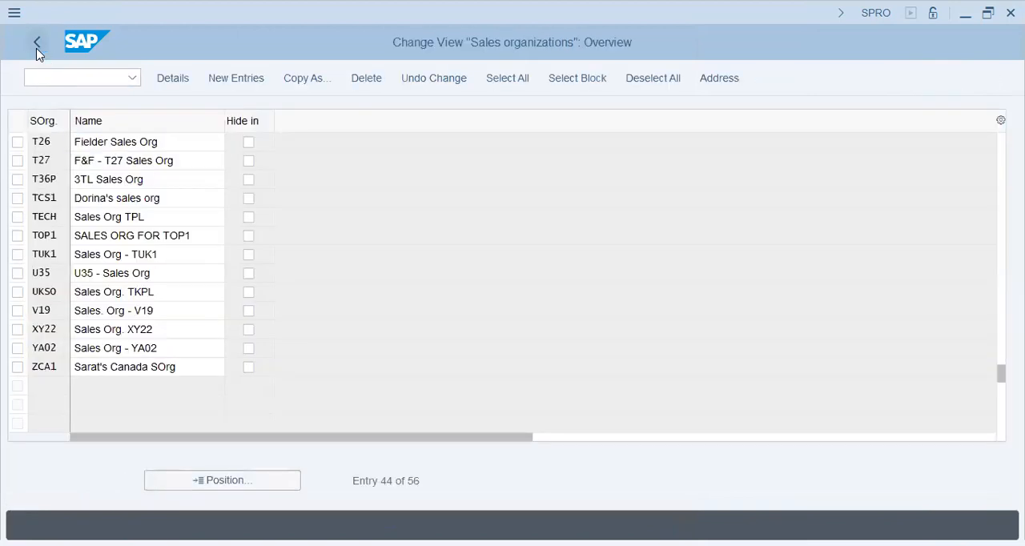
pyautogui.click(36, 49)
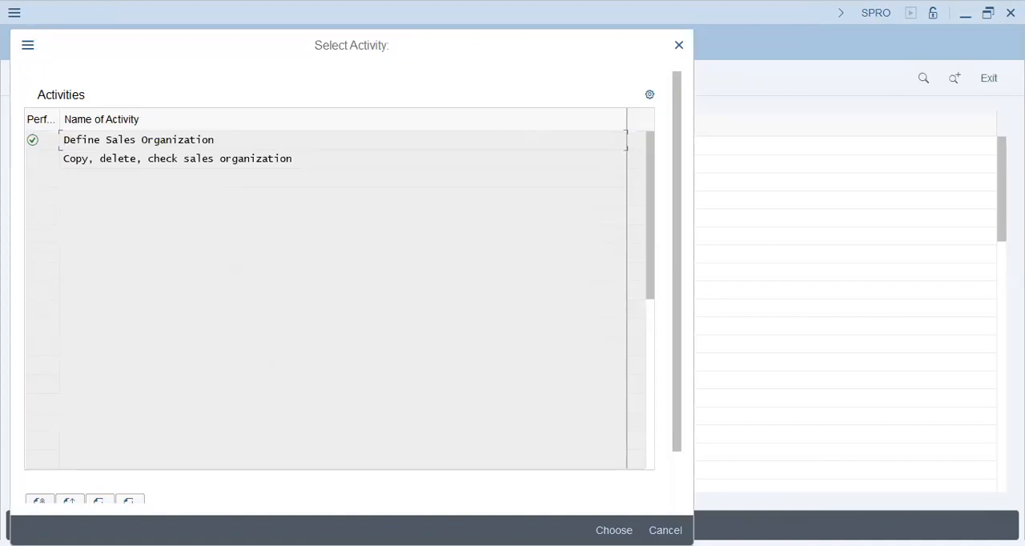
pyautogui.click(665, 530)
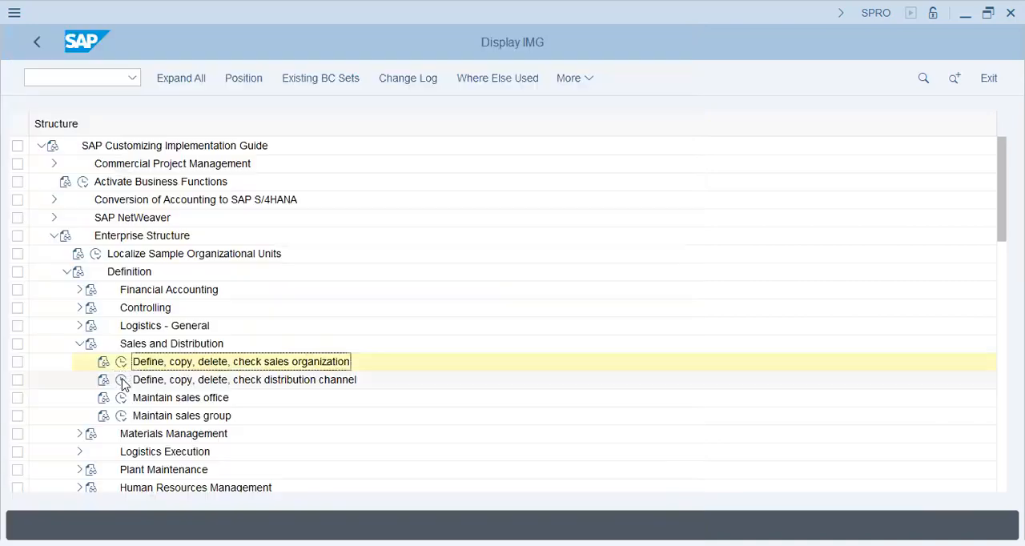
# Step: Open the Define distribution channel activity under Sales and Distribution and start new entries
pyautogui.click(121, 379)
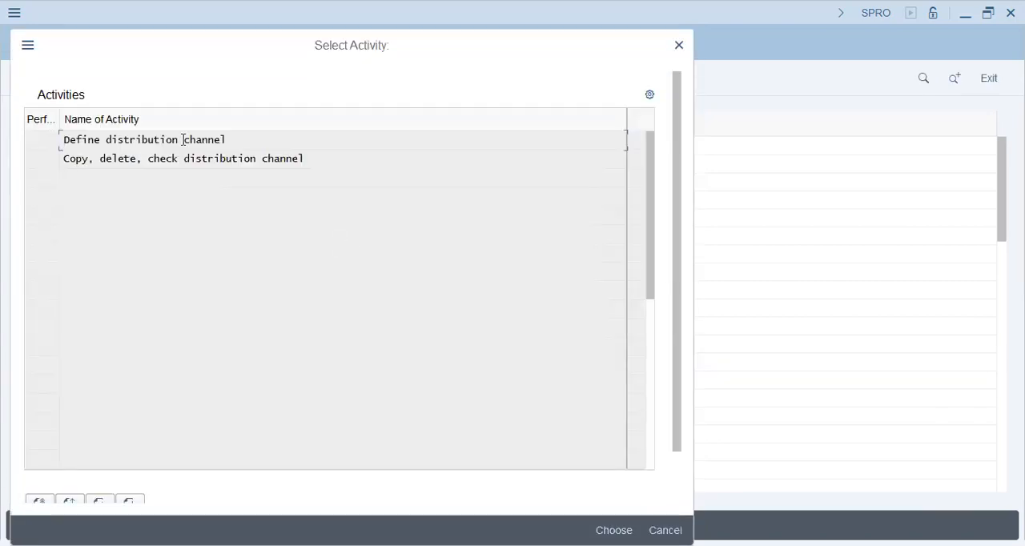
pyautogui.click(191, 139)
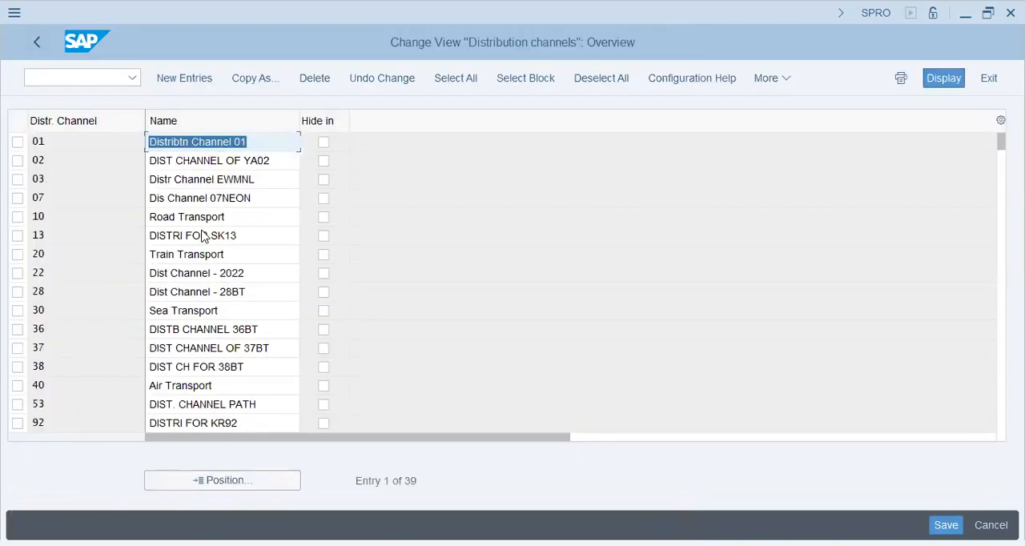
pyautogui.click(198, 83)
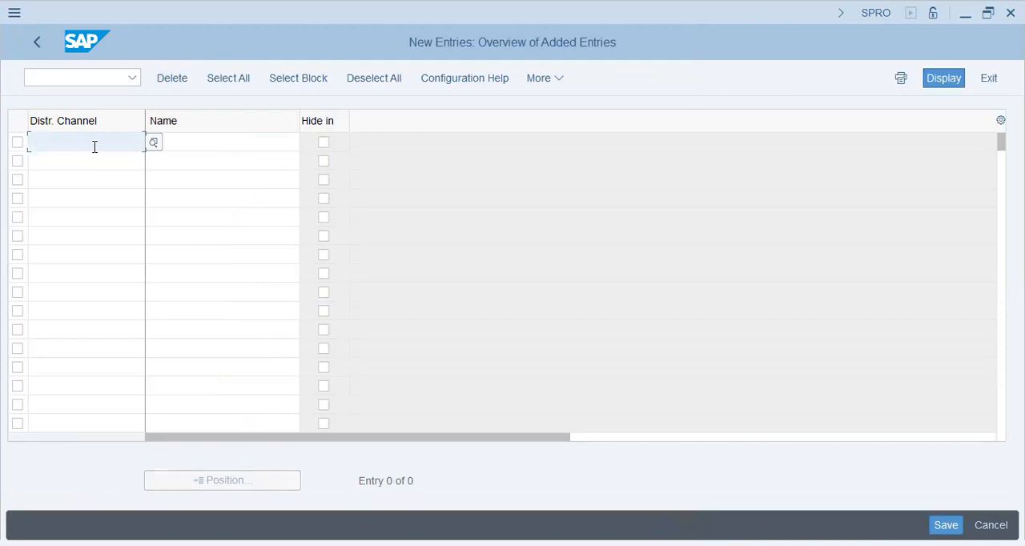
# Step: Add distribution channel F1 with the name Chemicals Div
pyautogui.write('f1')
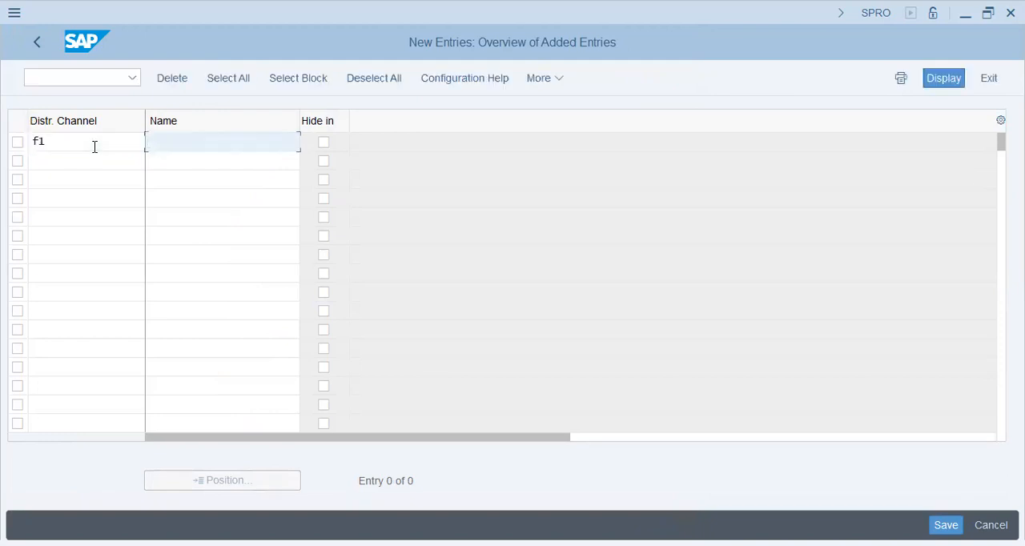
pyautogui.write('Chemicals Div')
pyautogui.press('Tab')
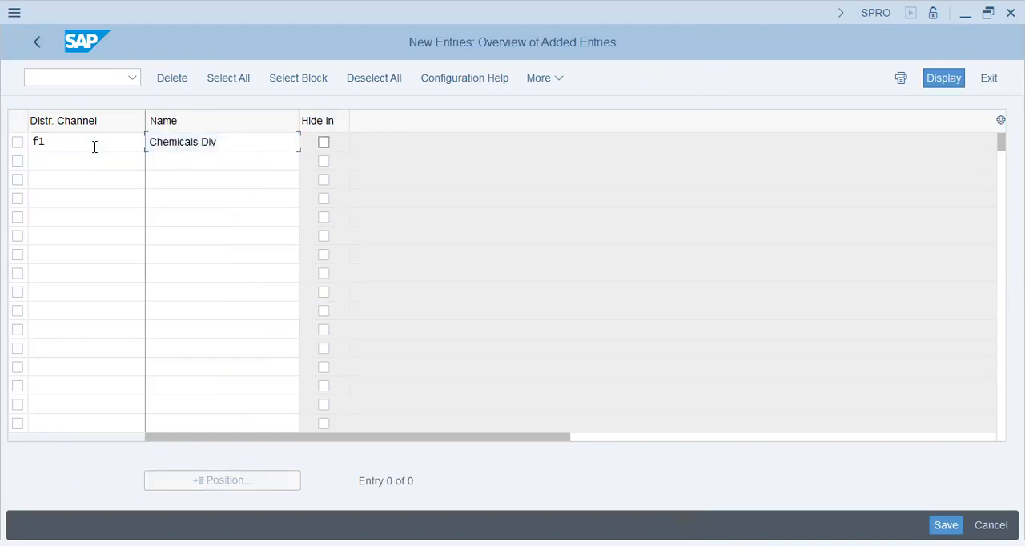
pyautogui.press('Tab')
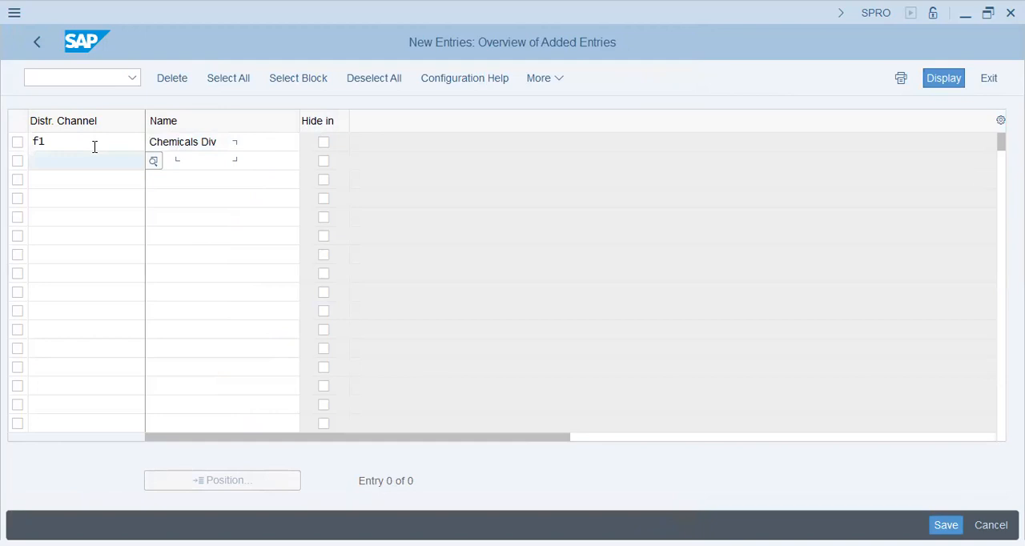
# Step: Add distribution channel F2 with the name Rubber Div
pyautogui.write('f2')
pyautogui.press('Tab')
pyautogui.write('Rubeer')
pyautogui.press('BackSpace')
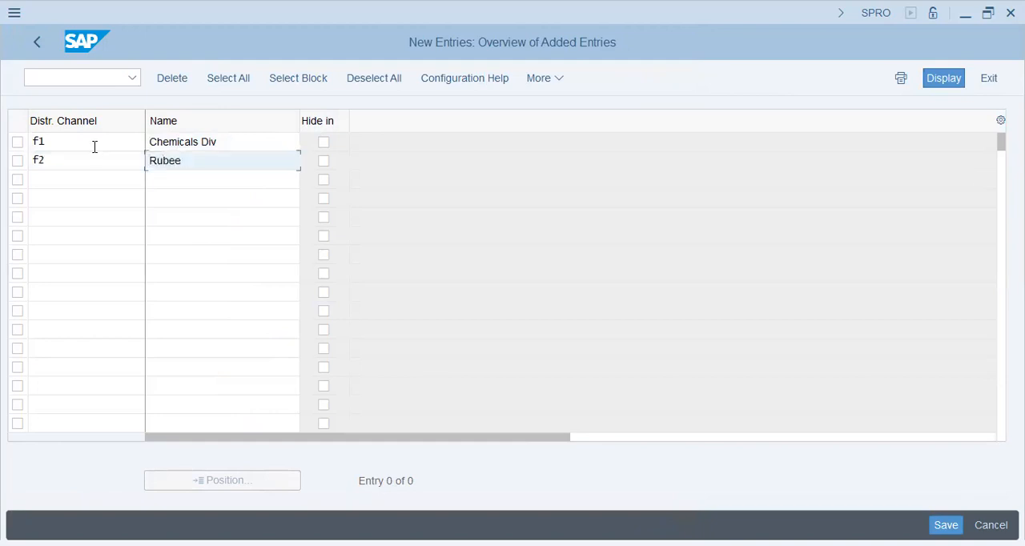
pyautogui.write('Div')
pyautogui.press('Tab')
pyautogui.press('Tab')
# Step: Add distribution channel F3 with the name Packaging Div
pyautogui.write('f')
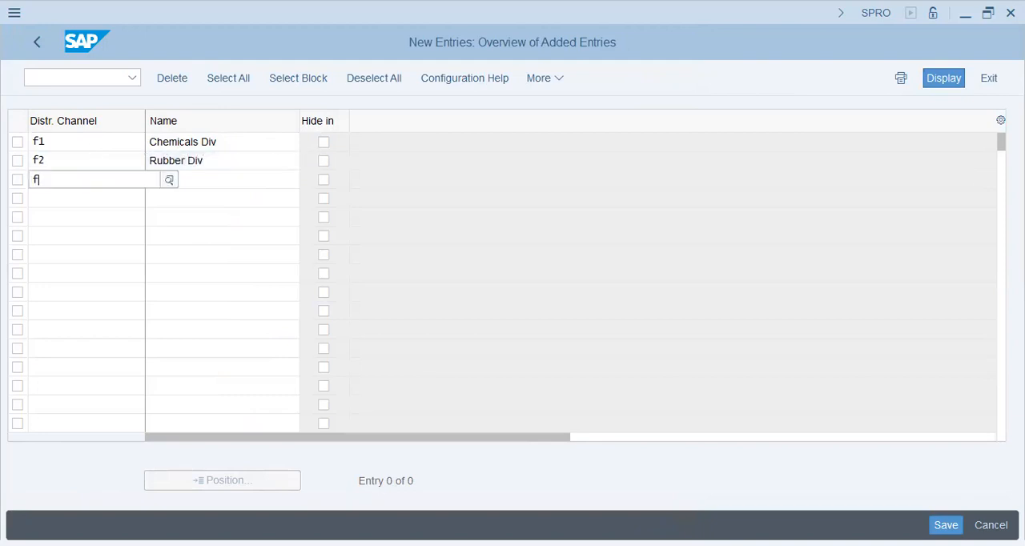
pyautogui.press('Tab')
pyautogui.write('Packa')
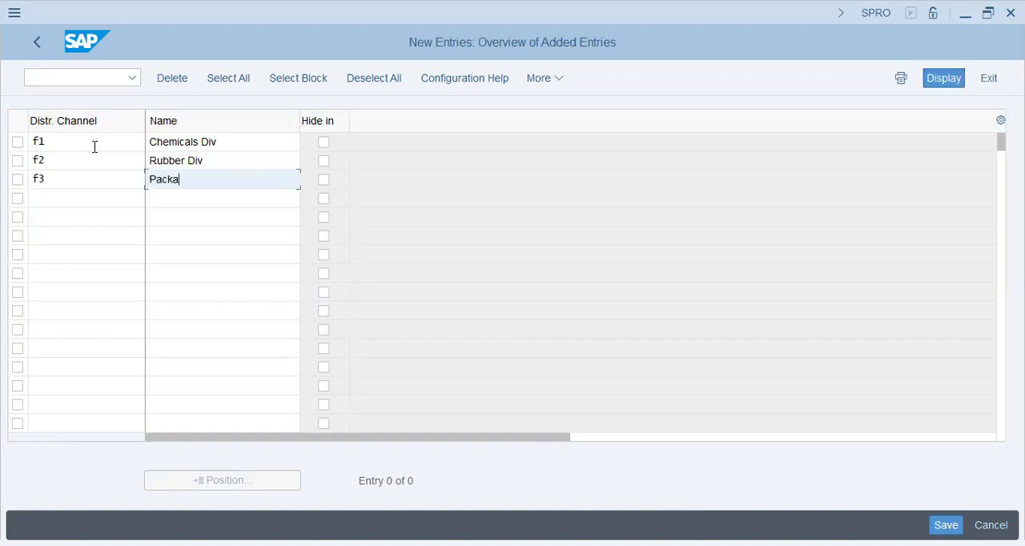
pyautogui.write('ging Div')
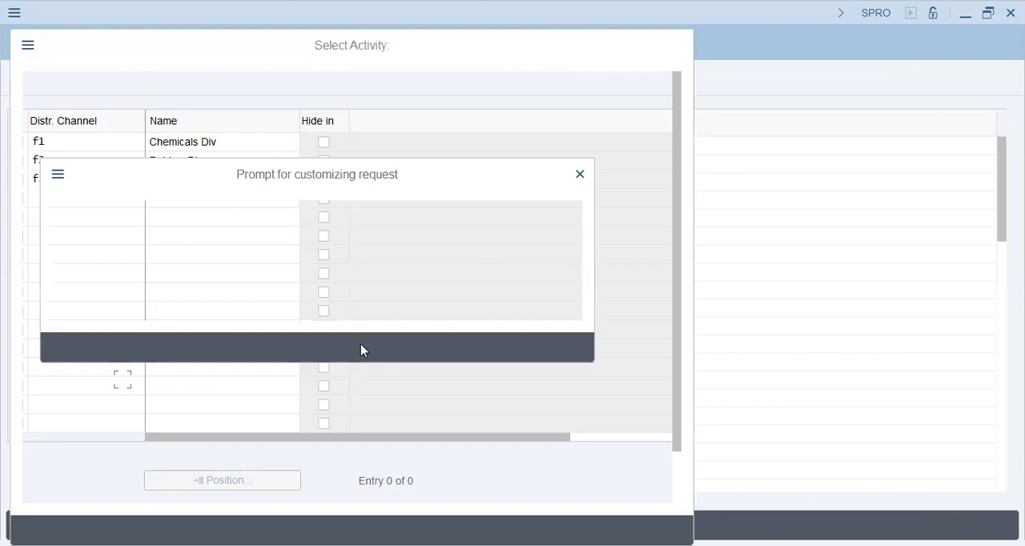
# Step: Save the new distribution channels in the prompted customizing request and return to the IMG structure
pyautogui.click(340, 348)
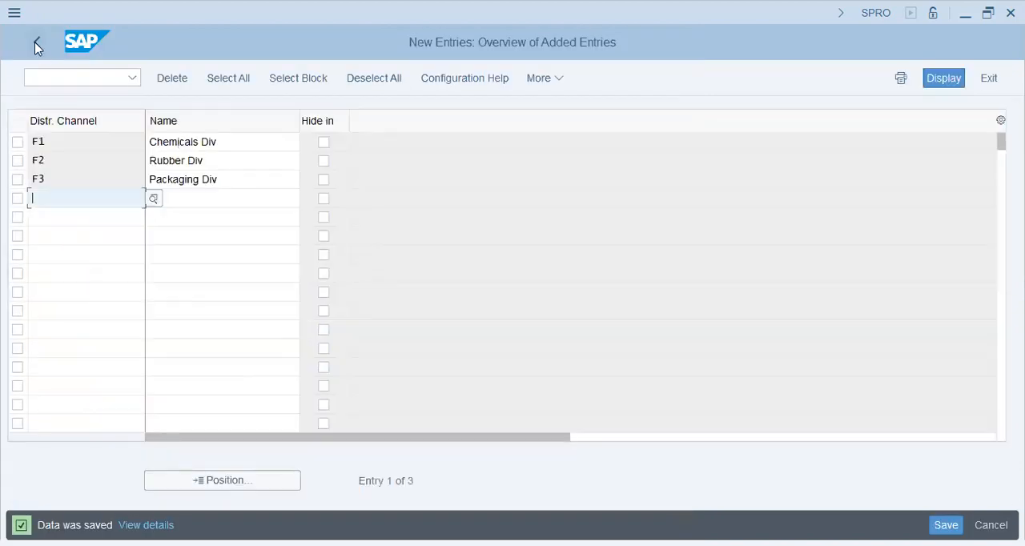
pyautogui.click(35, 46)
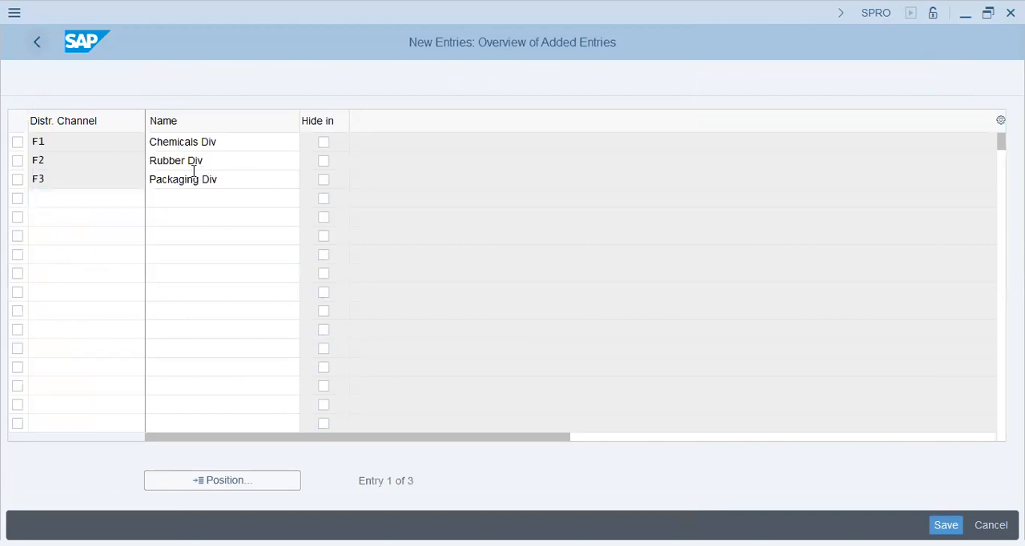
pyautogui.click(35, 46)
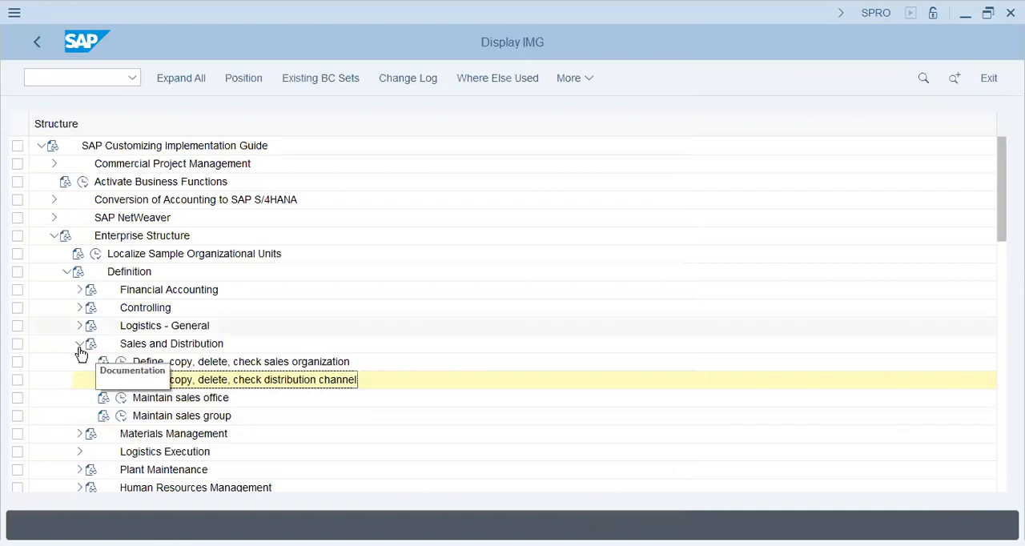
# Step: Open storage location maintenance under Materials Management in the Definition branch for plant T26
pyautogui.click(79, 345)
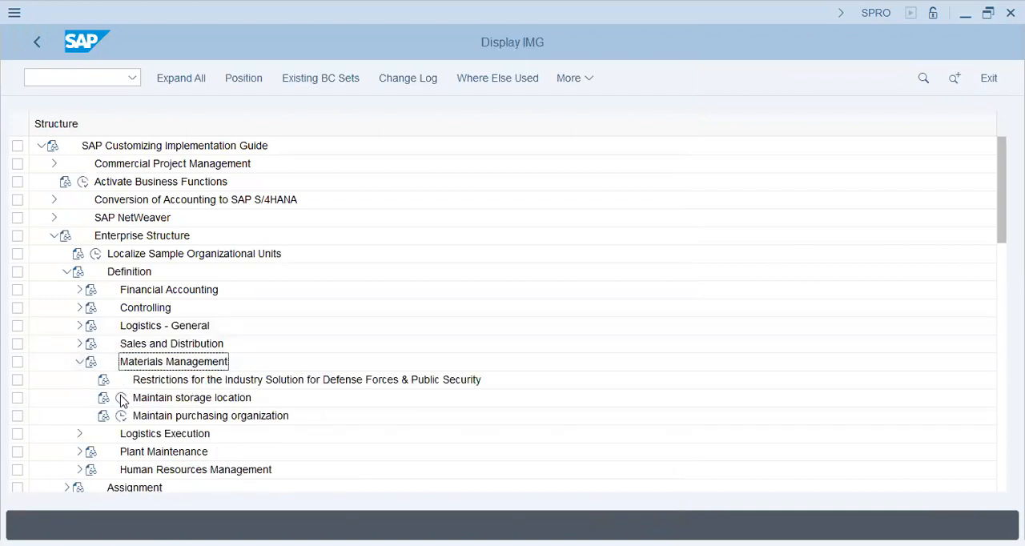
pyautogui.click(121, 398)
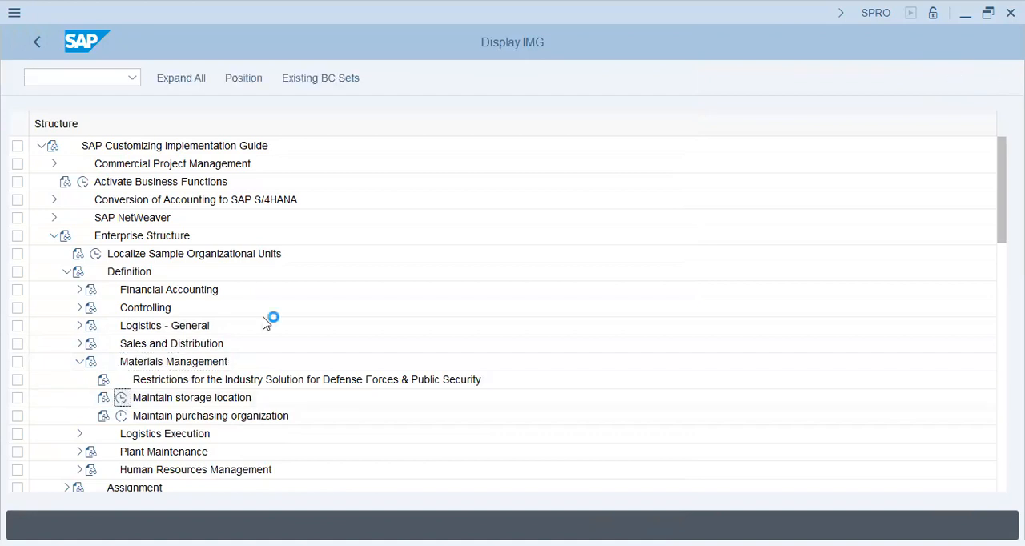
pyautogui.write('t26')
pyautogui.press('Return')
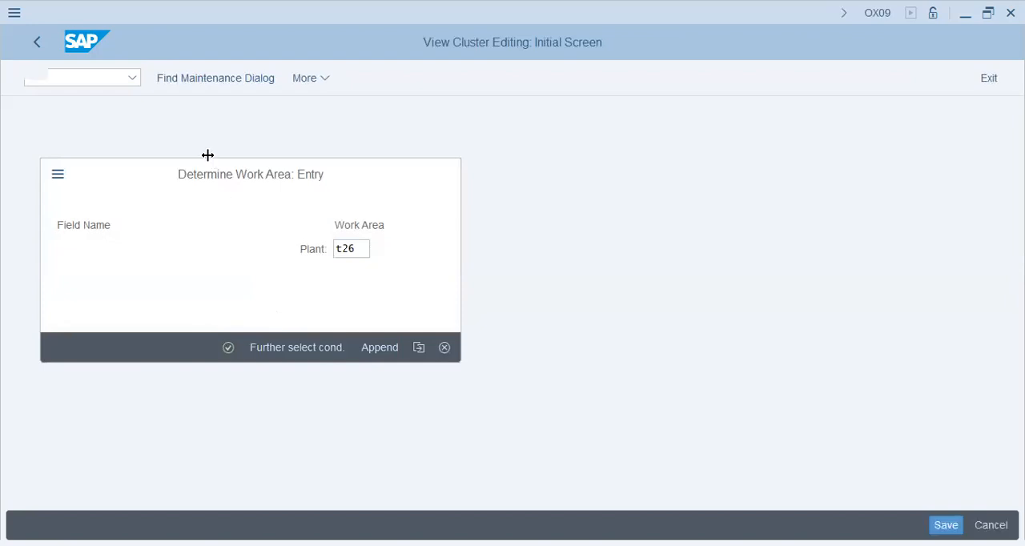
# Step: Add storage location KHI with the description Karachi Port to plant T26
pyautogui.click(185, 78)
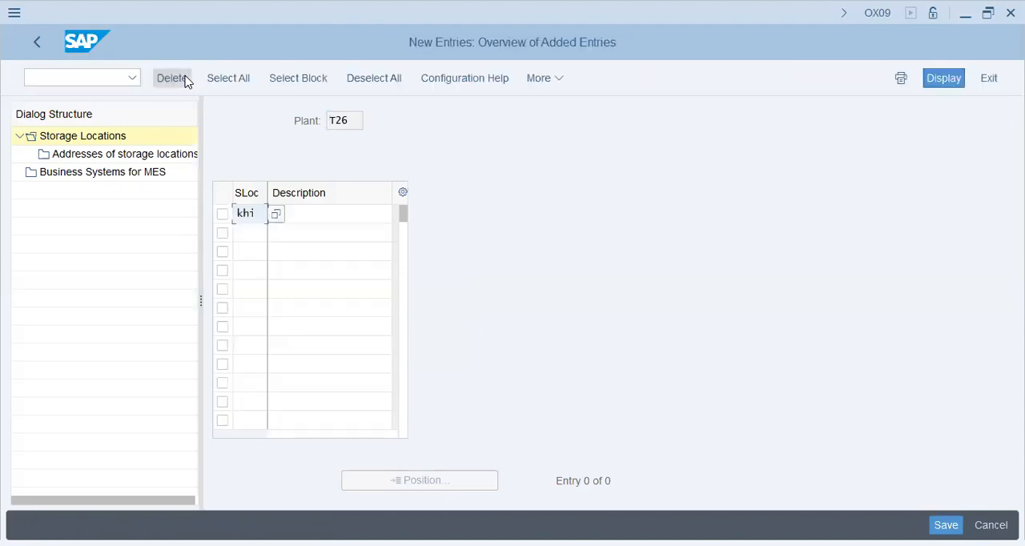
pyautogui.press('Tab')
pyautogui.write('Karachi Port')
pyautogui.press('Return')
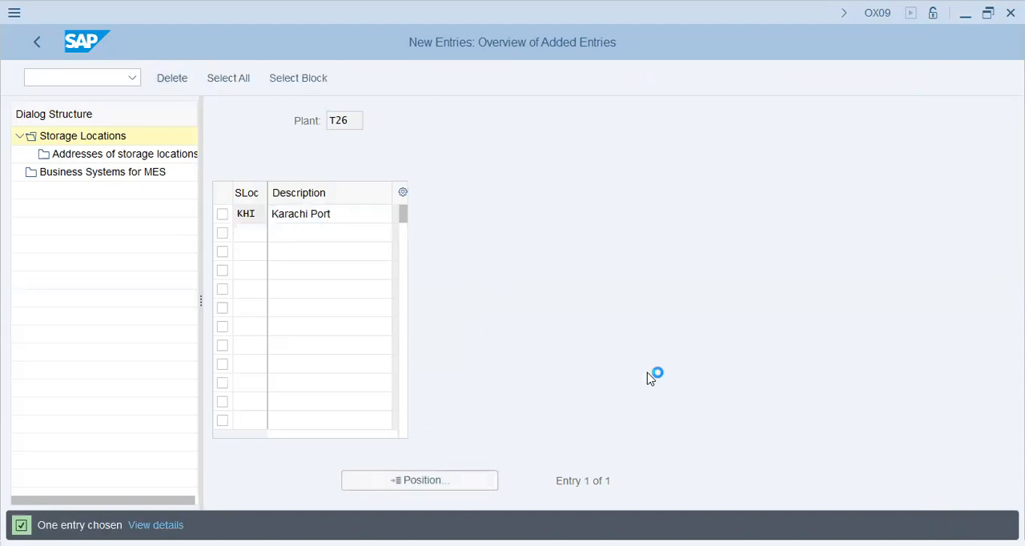
# Step: Save the storage location in the prompted customizing request and return to the IMG structure
pyautogui.click(338, 348)
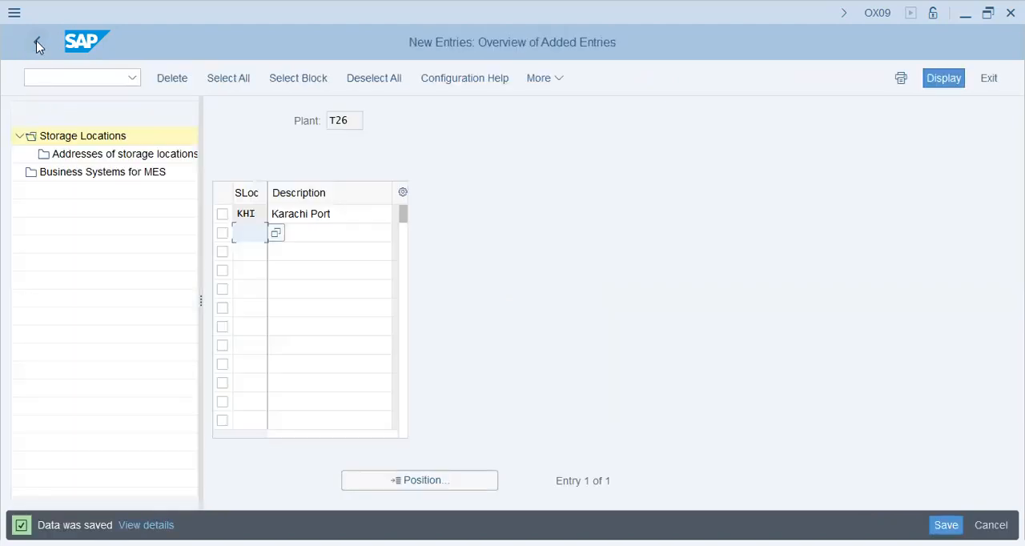
pyautogui.click(36, 45)
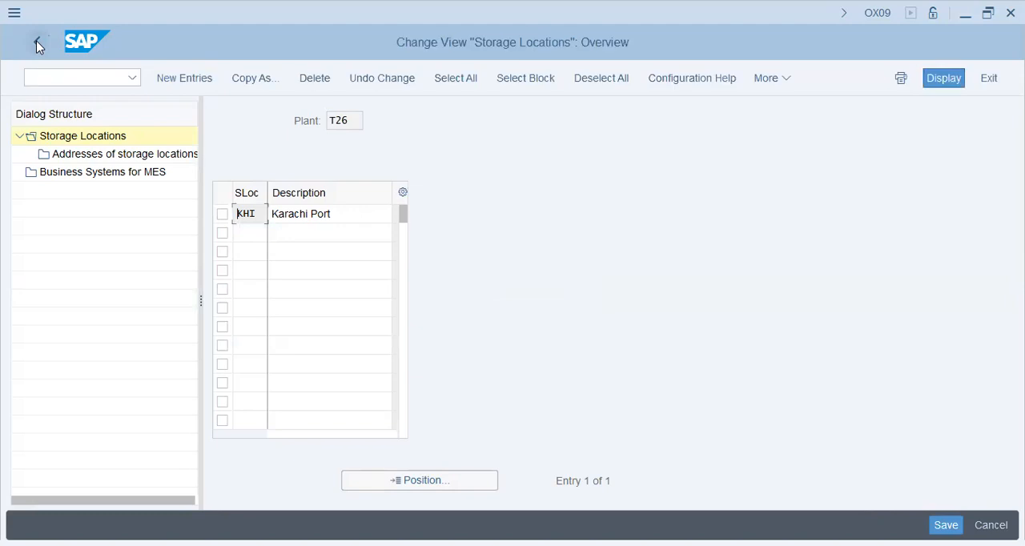
pyautogui.click(37, 45)
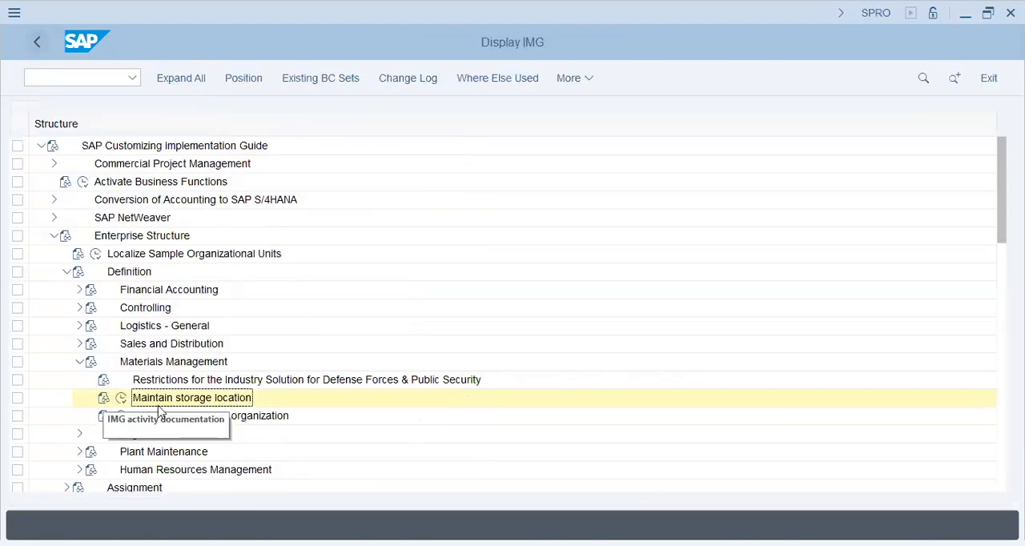
# Step: Try to add purchasing organization T26 with the description Pur. Org - Fielder, and return to the IMG structure
pyautogui.click(121, 415)
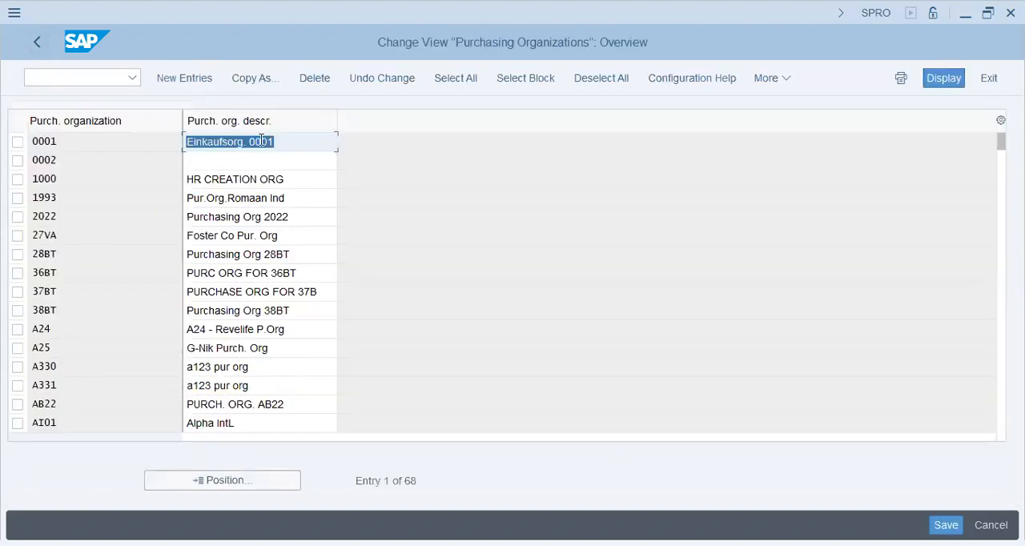
pyautogui.click(185, 83)
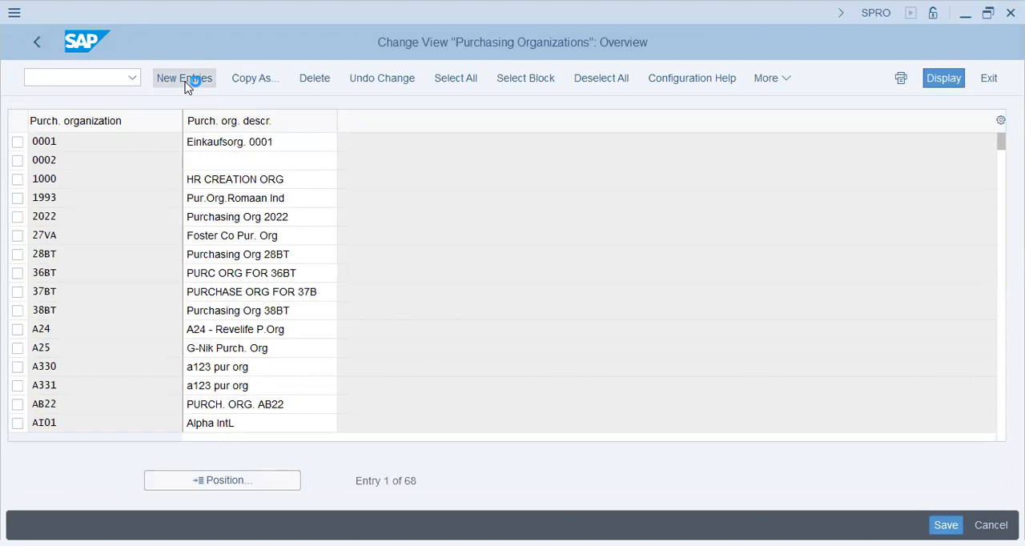
pyautogui.write('T26')
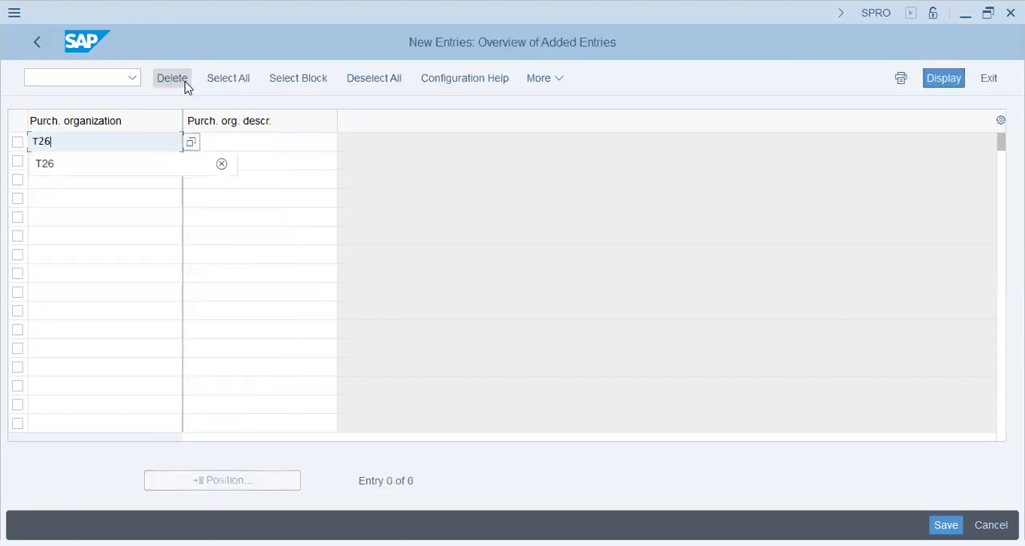
pyautogui.press('Tab')
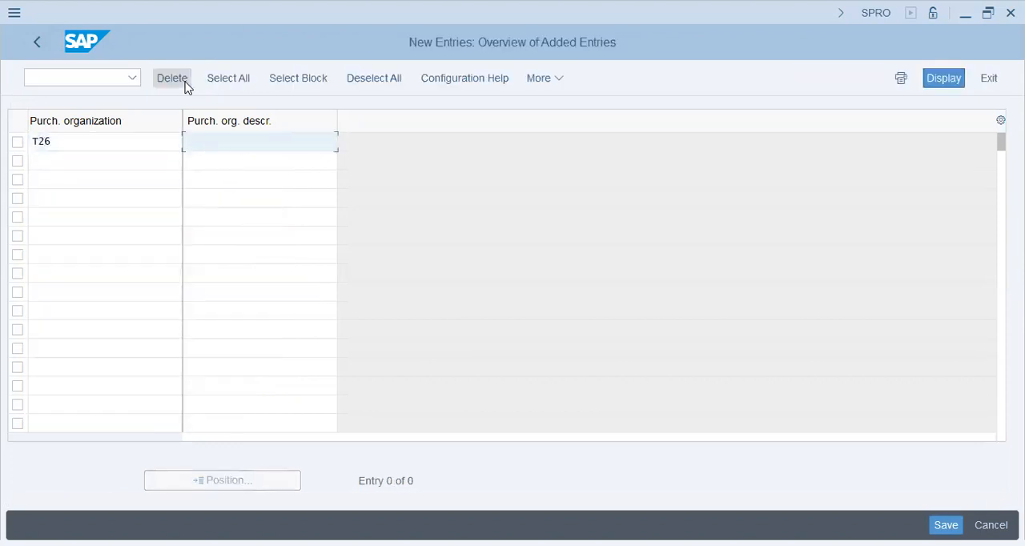
pyautogui.write('P')
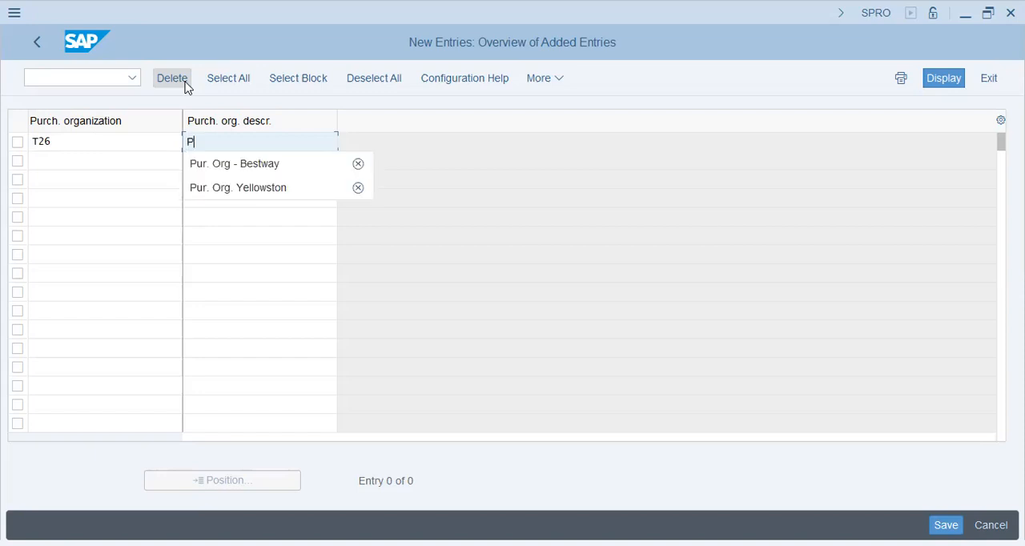
pyautogui.write('ur. Org - Fielder')
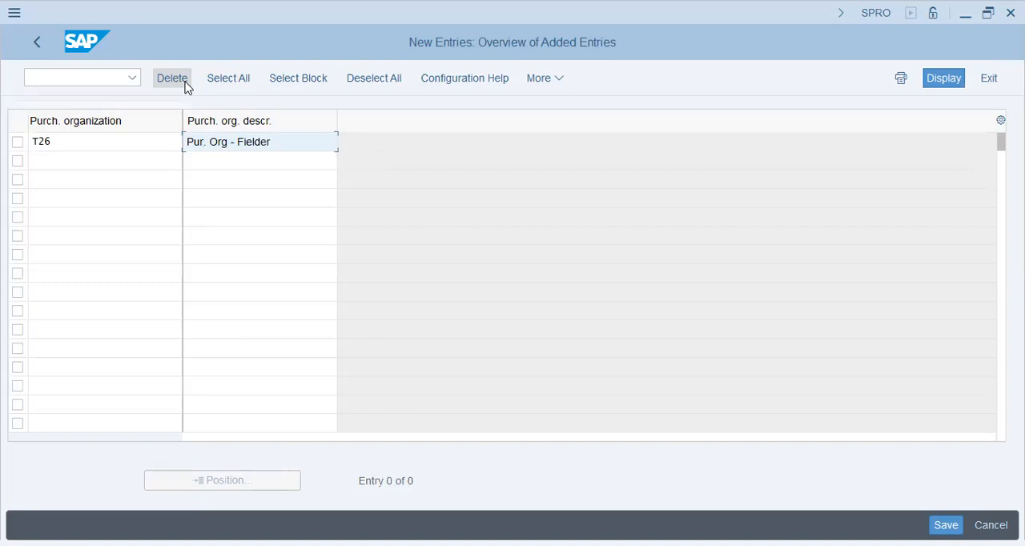
pyautogui.press('Return')
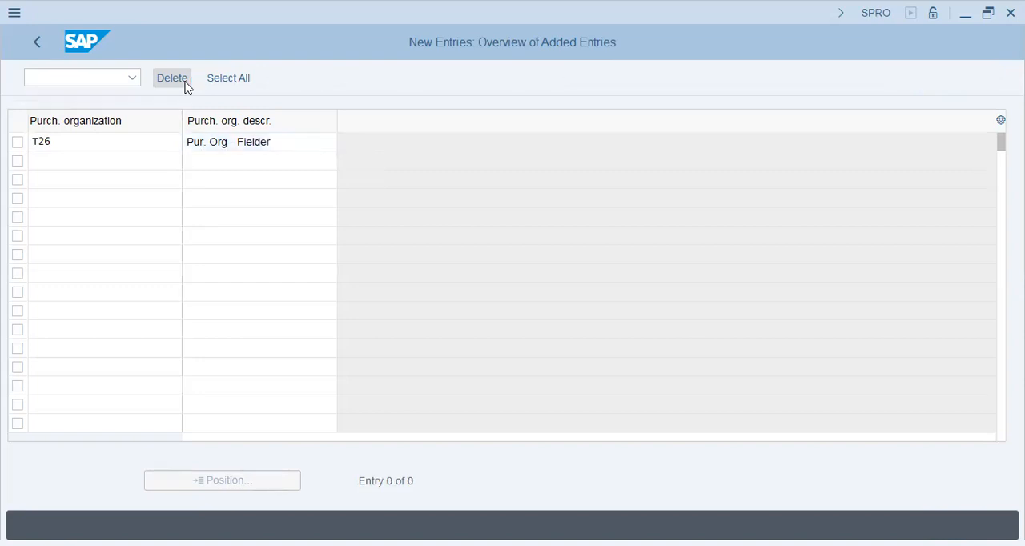
pyautogui.press('Return')
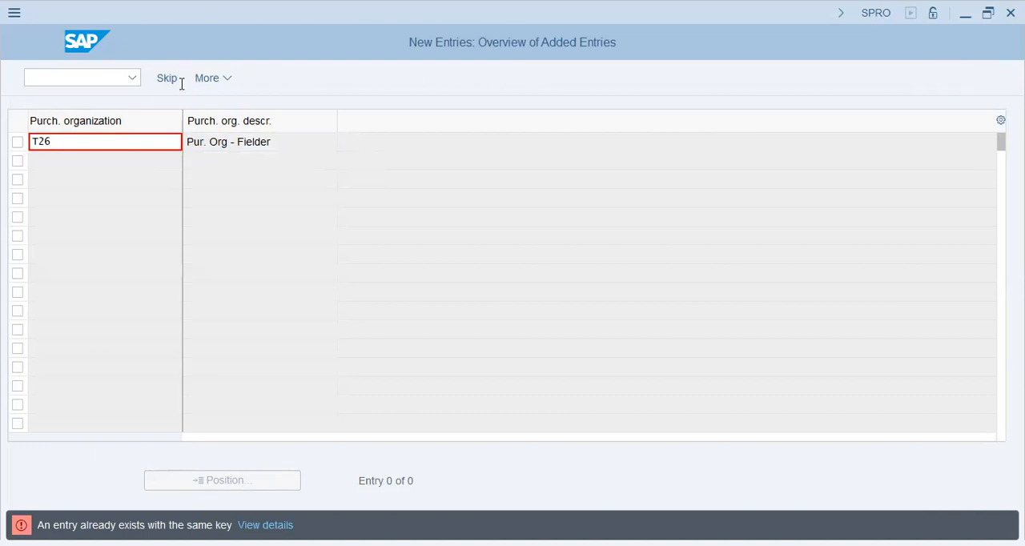
pyautogui.click(293, 368)
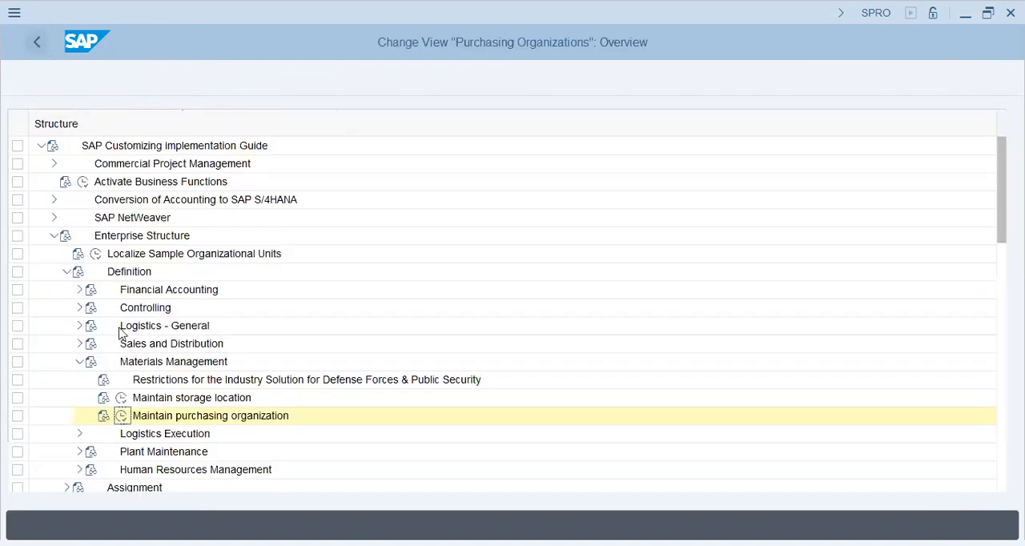
# Step: Collapse the Definition branch and show the Logistics - General activities under Assignment
pyautogui.click(80, 362)
pyautogui.click(67, 272)
pyautogui.click(67, 290)
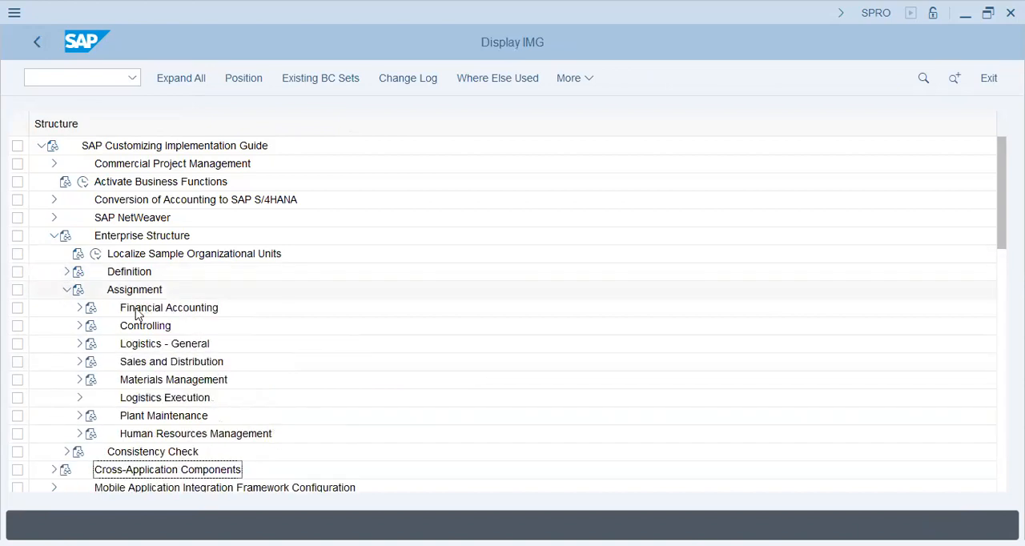
pyautogui.click(80, 344)
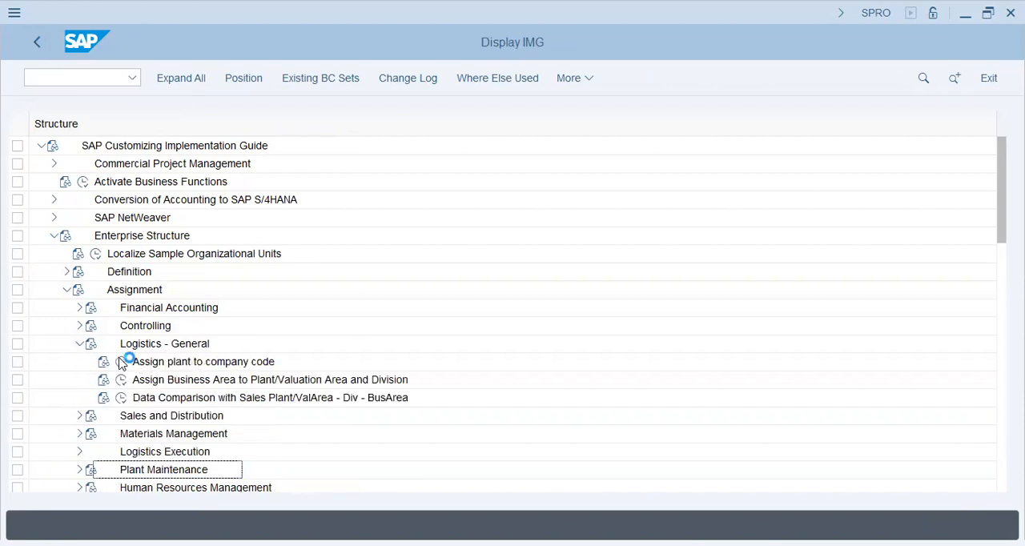
# Step: Check the company code assignment of plant T26 and return to the IMG structure
pyautogui.click(120, 364)
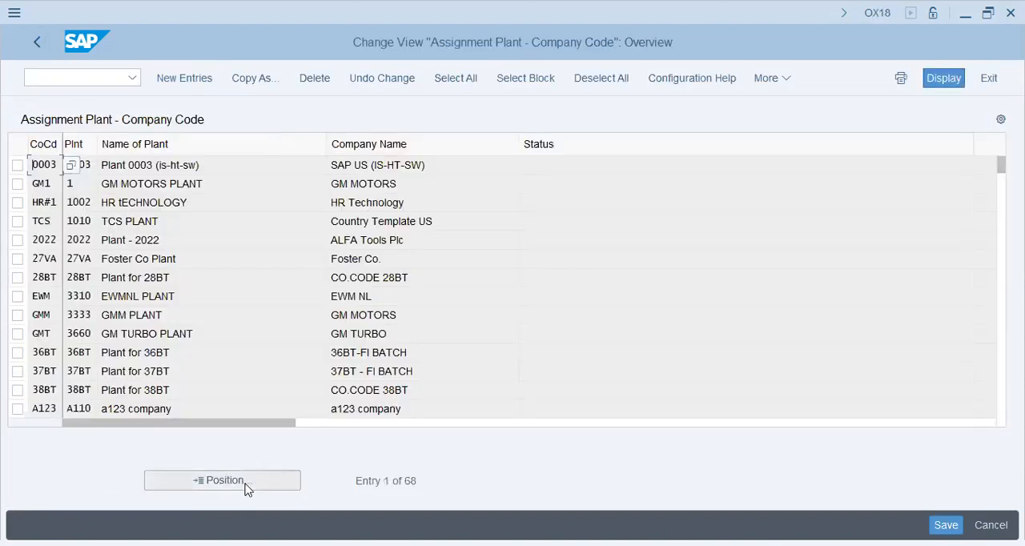
pyautogui.click(224, 480)
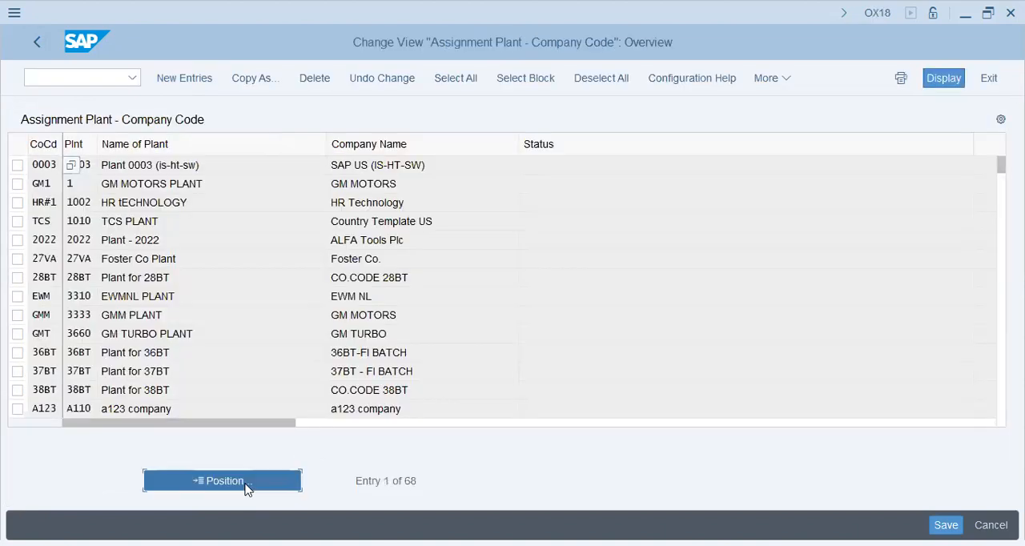
pyautogui.write('t26')
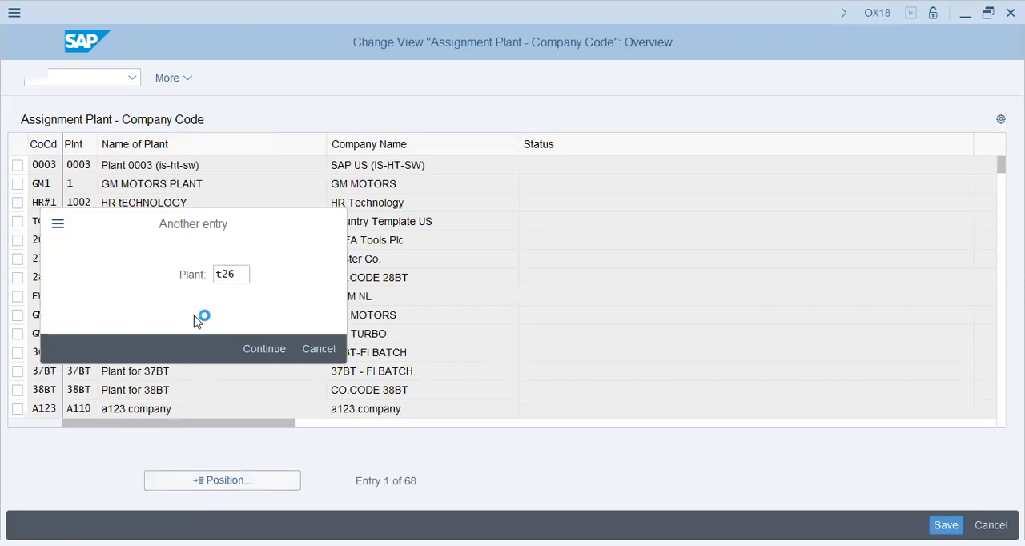
pyautogui.press('Return')
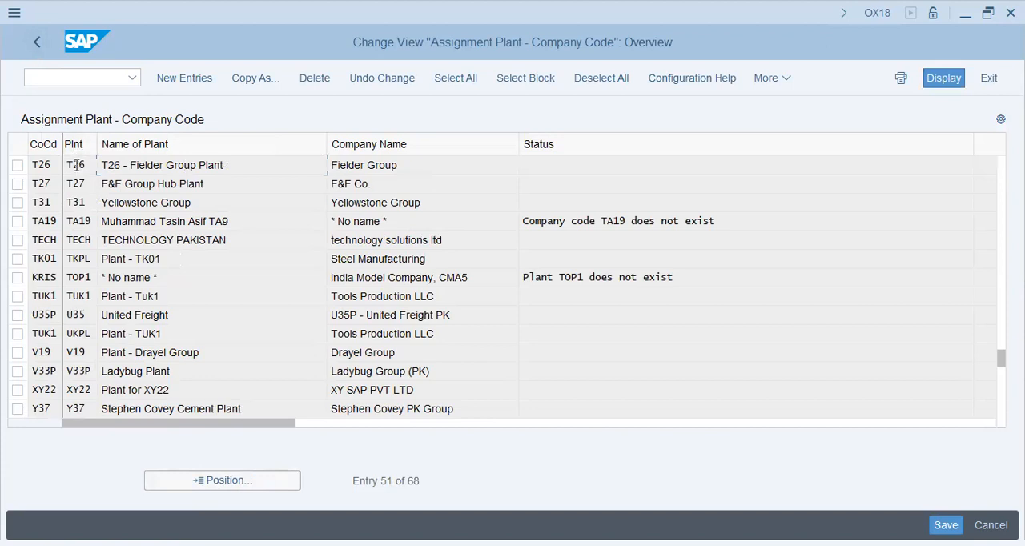
pyautogui.click(42, 166)
pyautogui.click(36, 43)
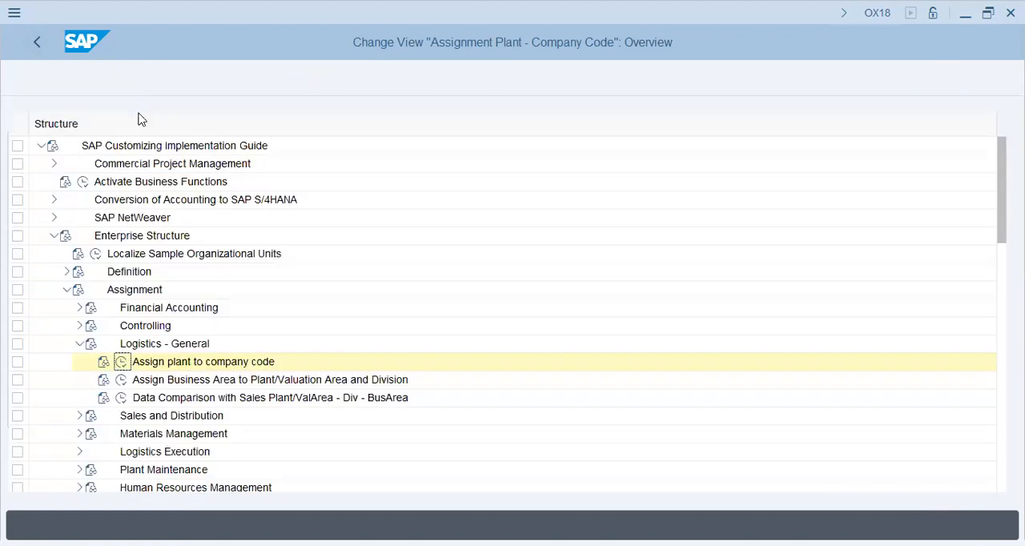
# Step: Open the assignment of sales organizations to company codes under Sales and Distribution and go to sales organization T26
pyautogui.click(168, 386)
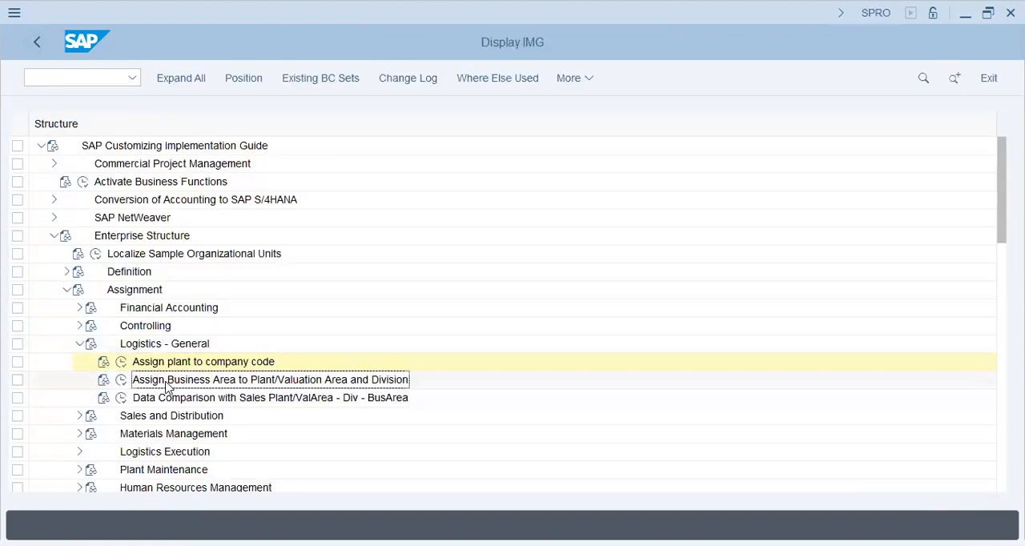
pyautogui.click(79, 345)
pyautogui.click(80, 361)
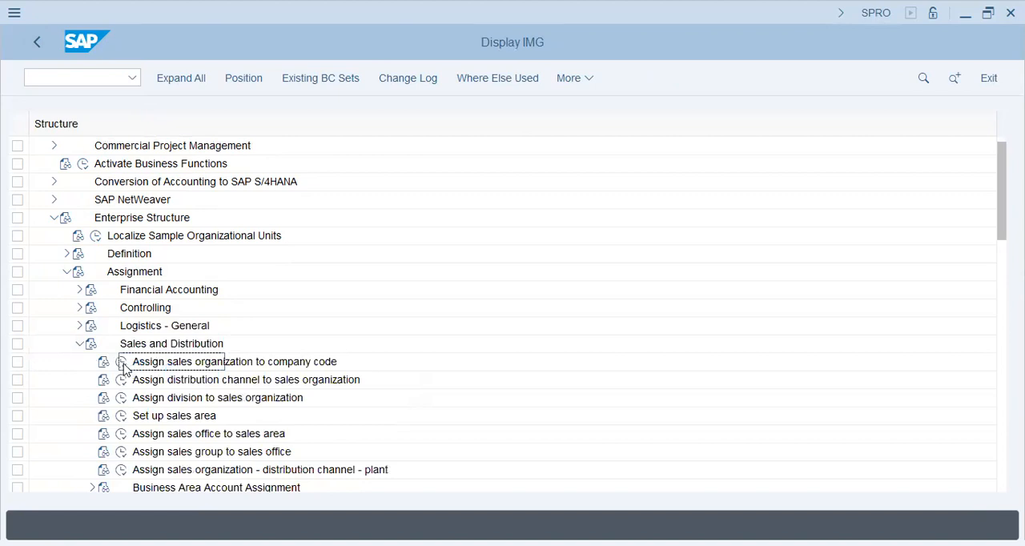
pyautogui.click(121, 362)
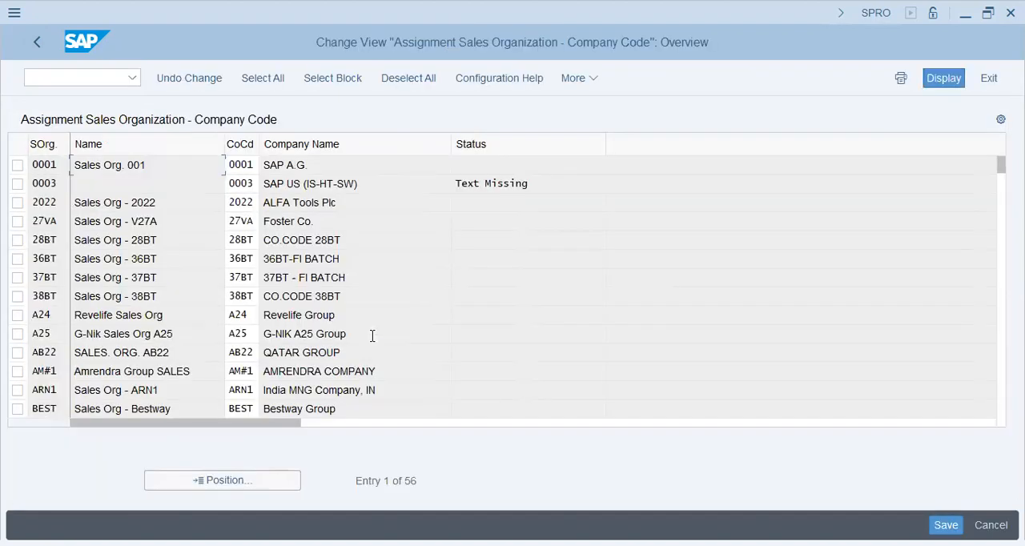
pyautogui.click(231, 482)
pyautogui.click(220, 482)
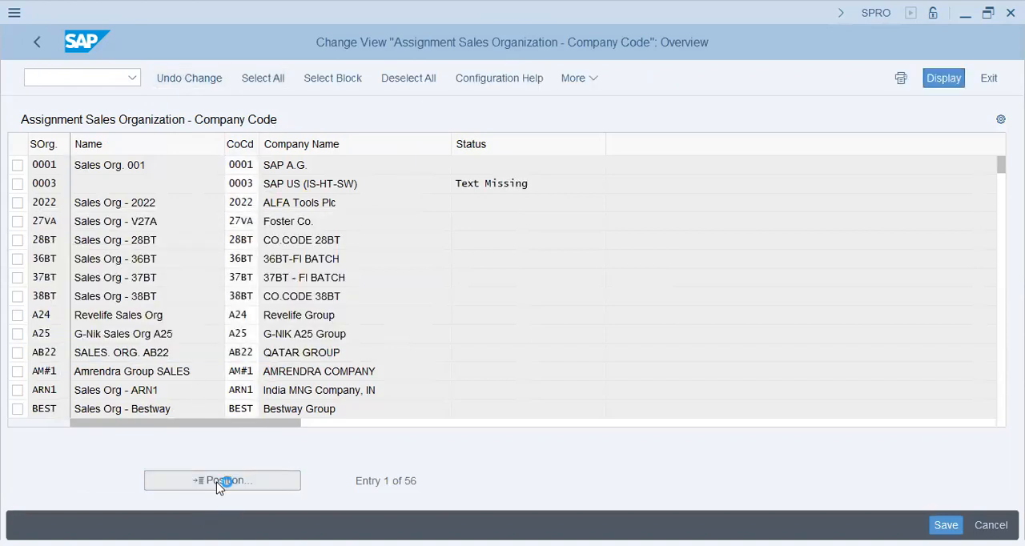
pyautogui.write('t26')
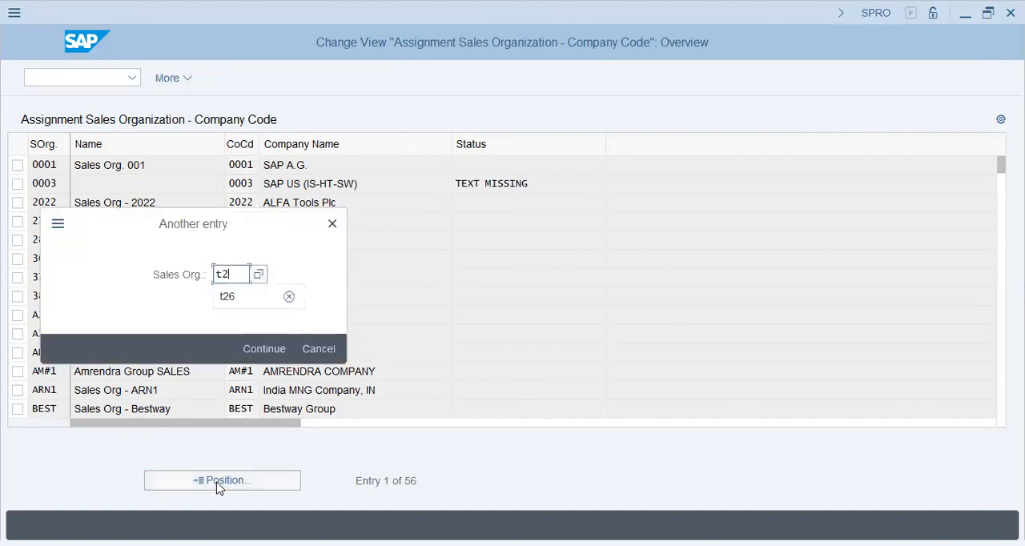
# Step: Assign company code T26 to the Fielder sales organization, save it in the prompted customizing request, and return to the IMG structure
pyautogui.click(244, 166)
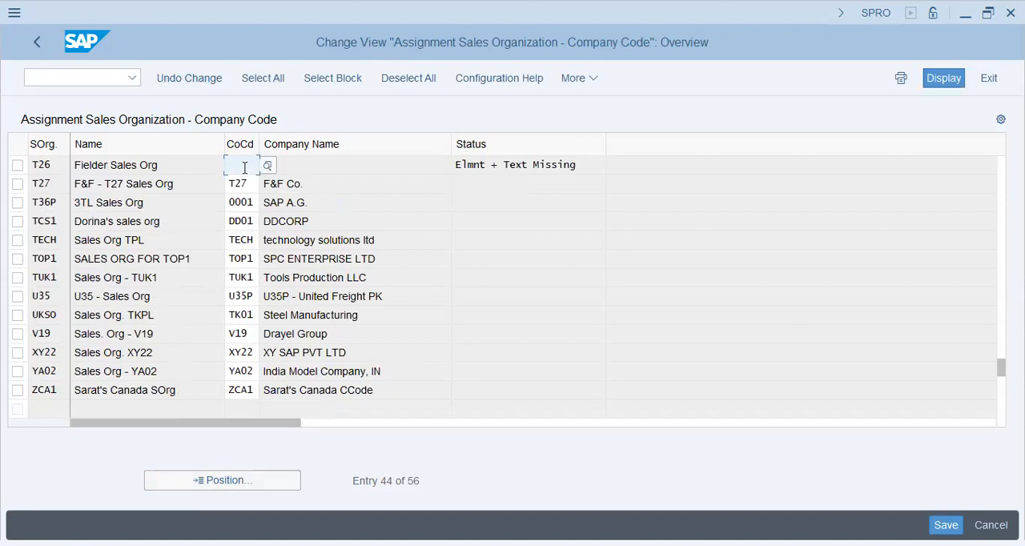
pyautogui.write('t26')
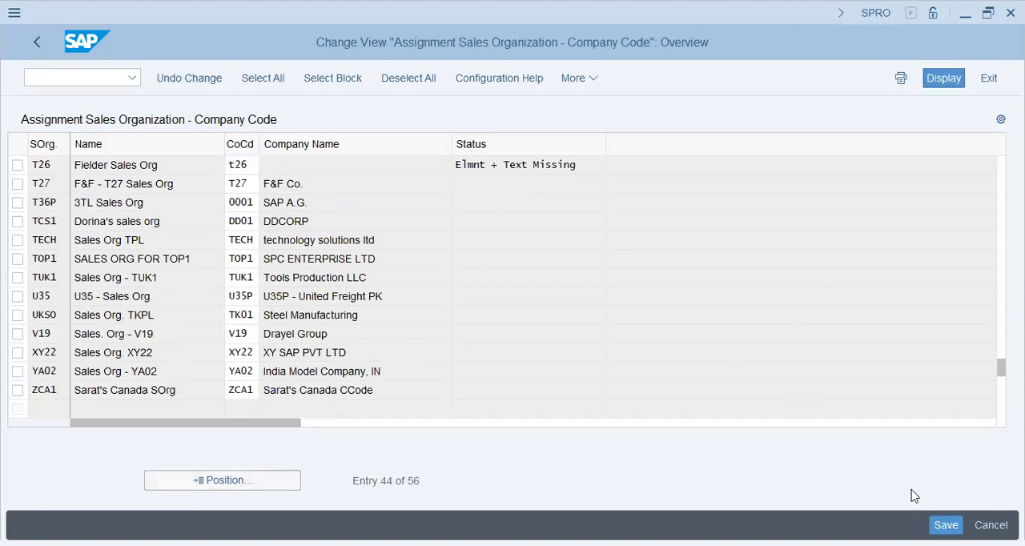
pyautogui.press('Return')
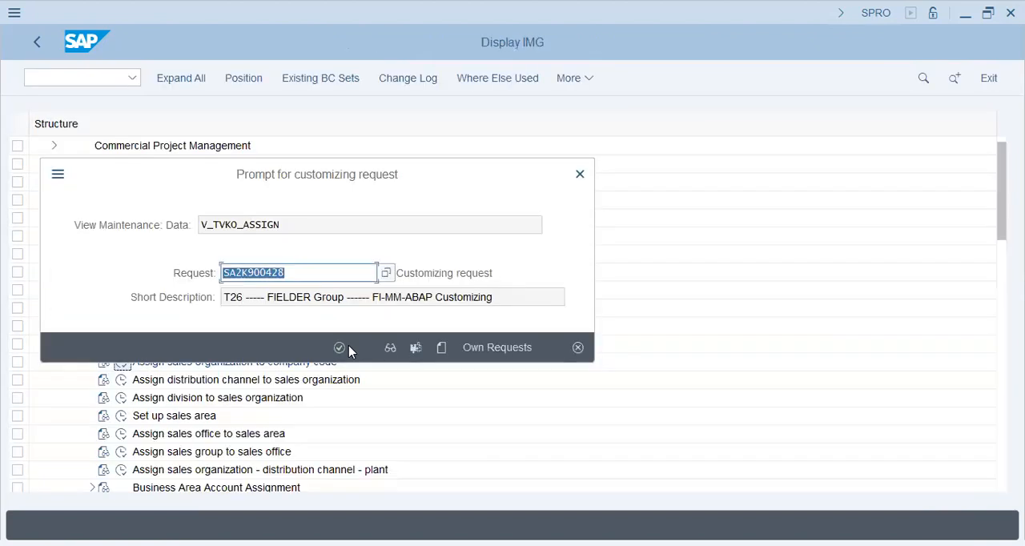
pyautogui.click(348, 347)
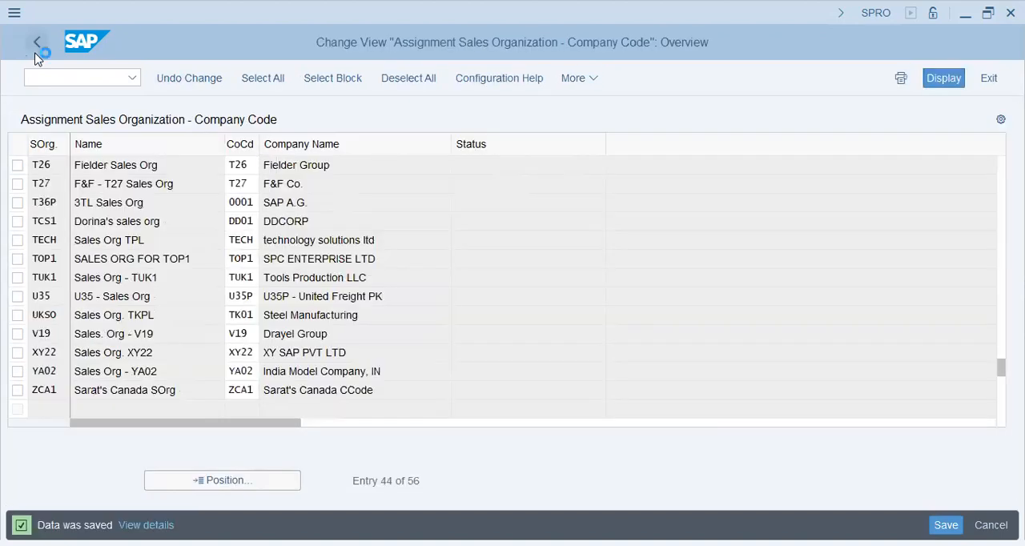
pyautogui.click(35, 53)
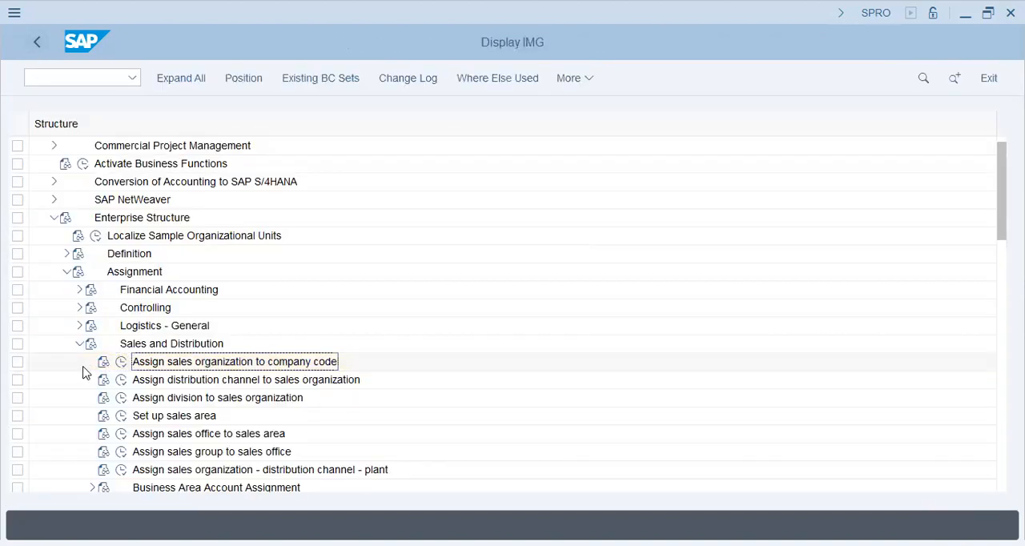
# Step: Open the assignment of distribution channels to sales organizations and add a new entry linking sales organization T26 to channel F1
pyautogui.click(122, 379)
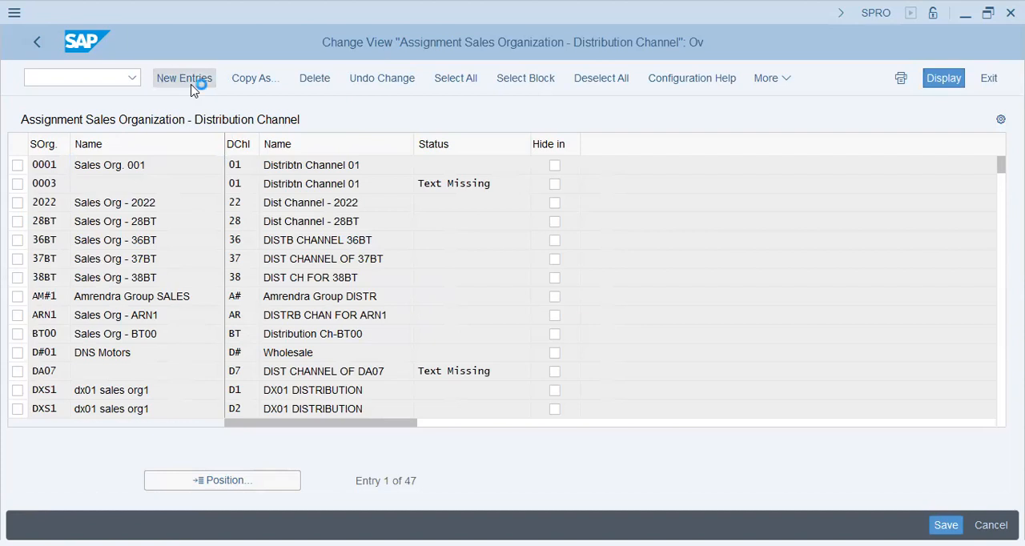
pyautogui.click(192, 86)
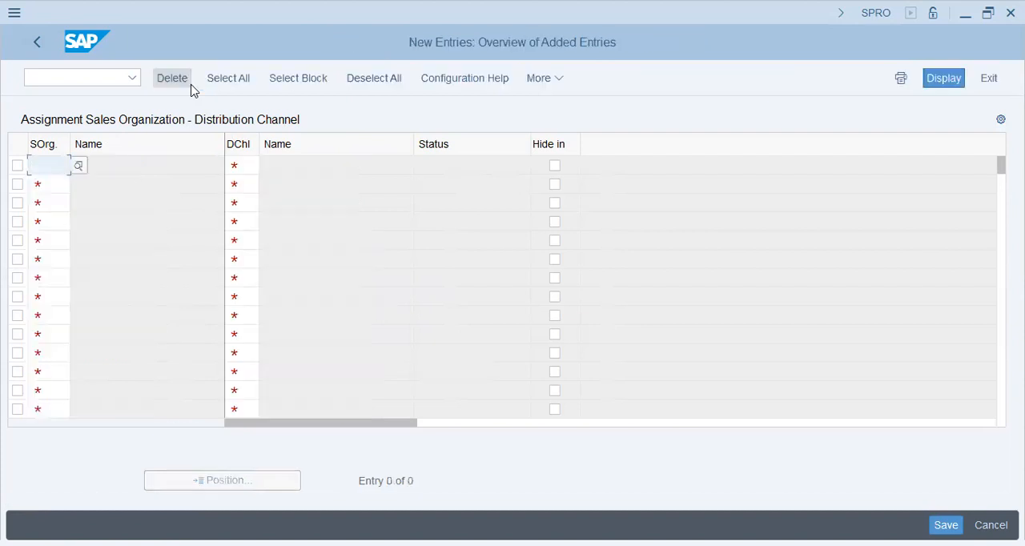
pyautogui.write('t26')
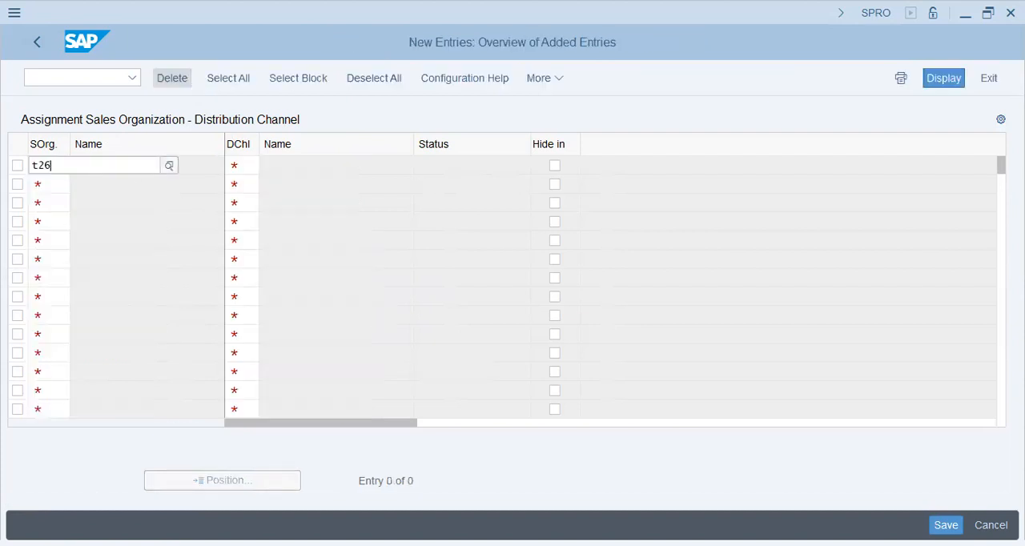
pyautogui.press('Tab')
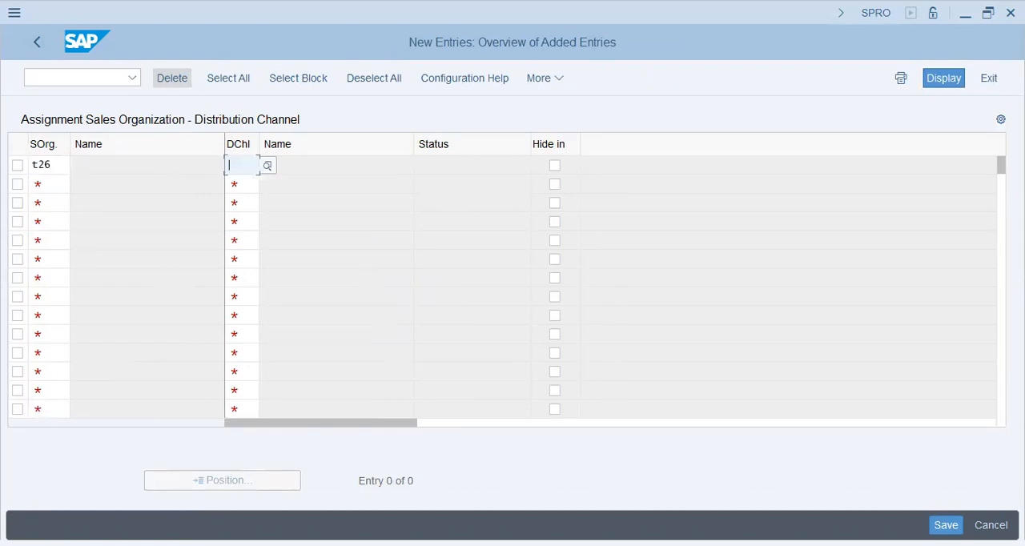
pyautogui.write('f1')
pyautogui.press('Tab')
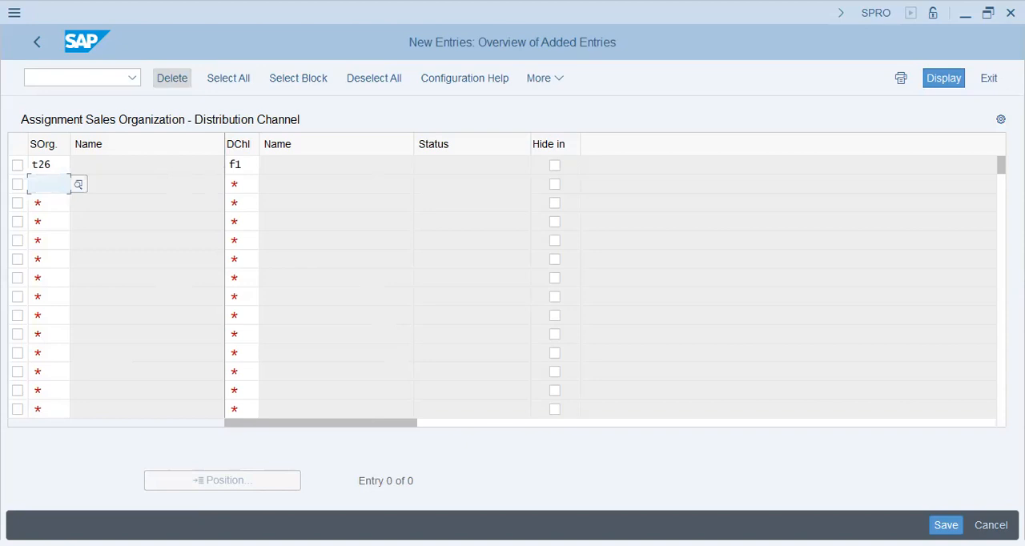
# Step: Add two more new entries linking sales organization T26 to distribution channels F2 and F3
pyautogui.write('t26')
pyautogui.press('Tab')
pyautogui.write('f2')
pyautogui.press('Tab')
pyautogui.write('t26')
pyautogui.press('Return')
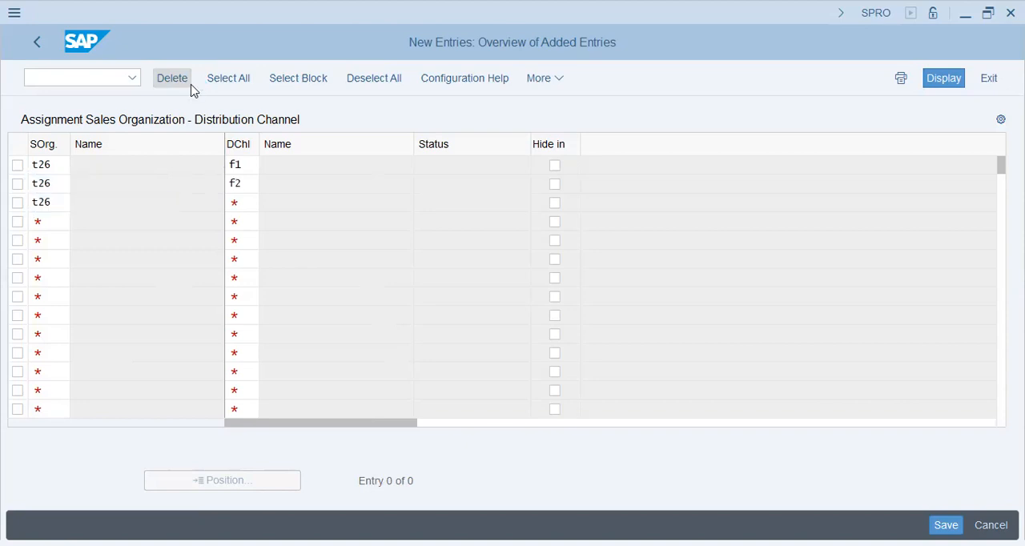
pyautogui.write('3')
pyautogui.press('Escape')
pyautogui.press('Tab')
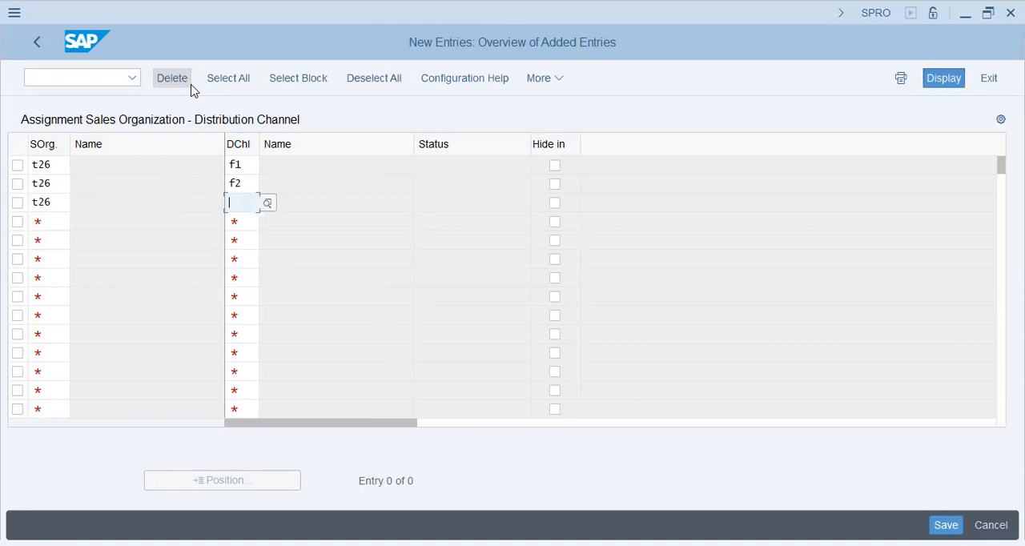
pyautogui.write('f3')
pyautogui.press('Return')
# Step: Save the distribution channel assignments in the prompted Fielder Group customizing request and return to the IMG structure
pyautogui.hotkey('ctrl', 's')
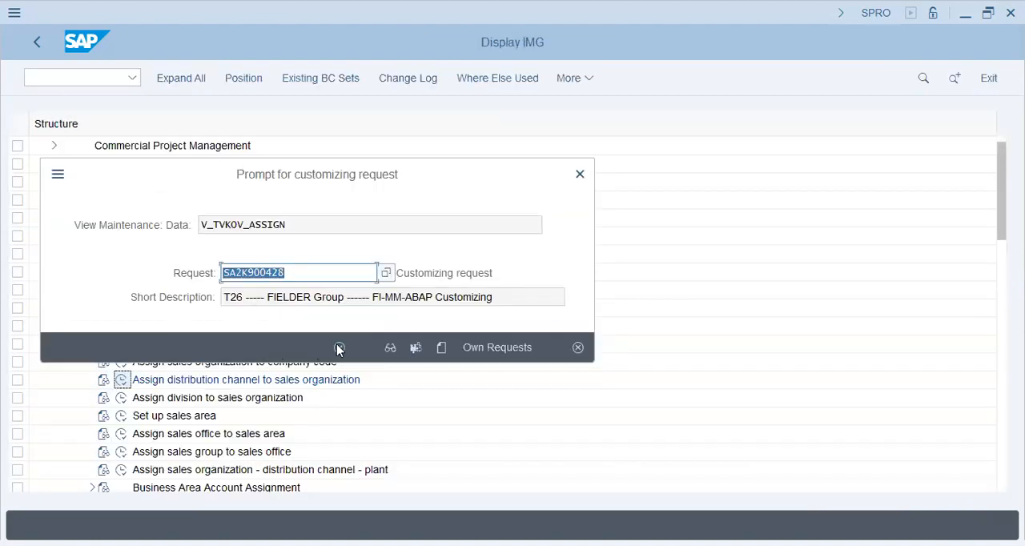
pyautogui.click(339, 347)
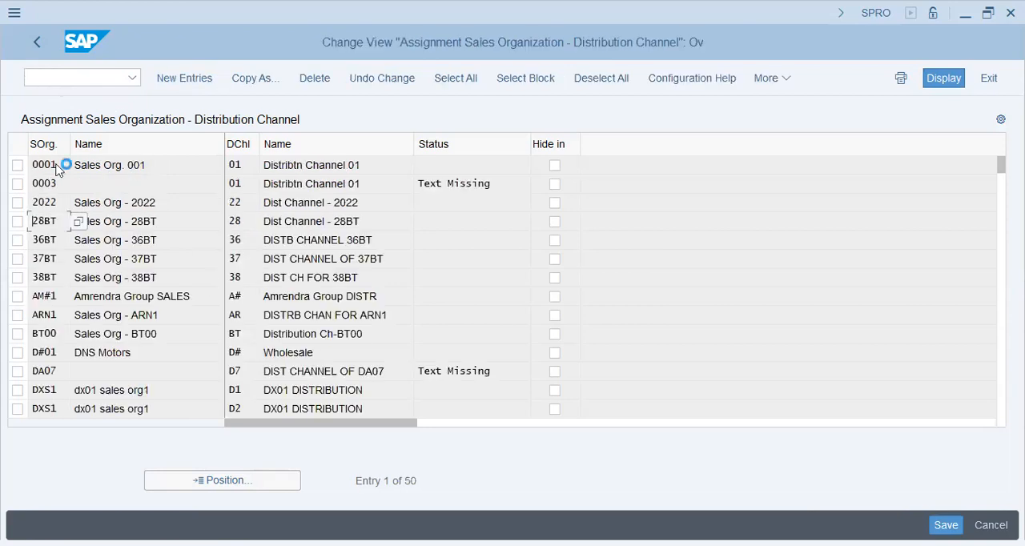
pyautogui.press('F3')
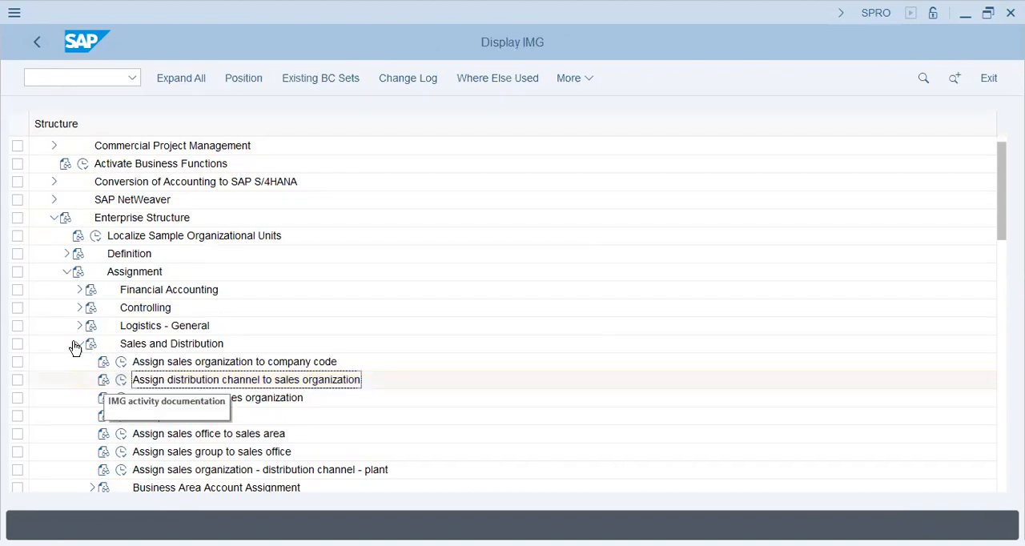
# Step: Collapse Sales and Distribution, expand Materials Management under Assignment, and open the assignment of purchasing organizations to company codes
pyautogui.click(77, 344)
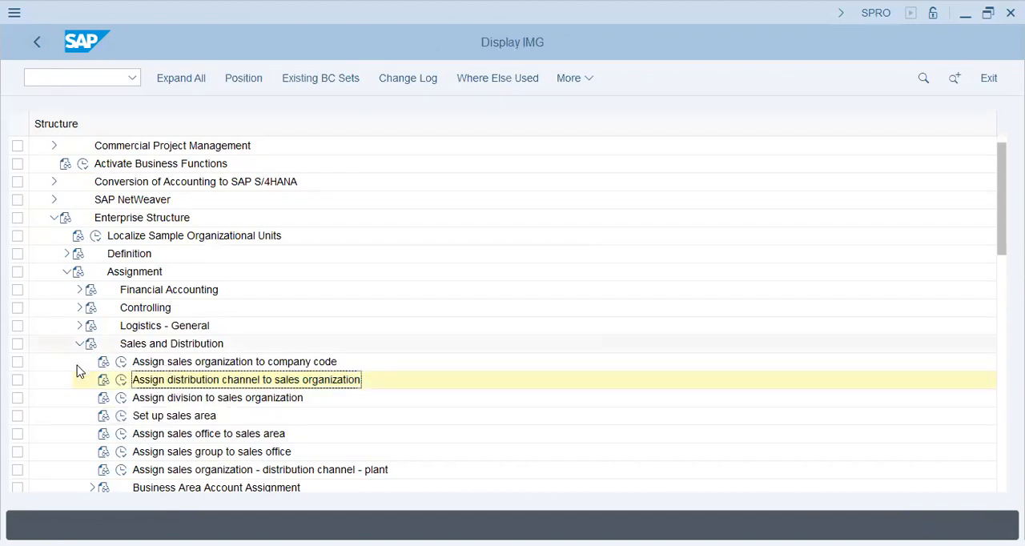
pyautogui.click(80, 362)
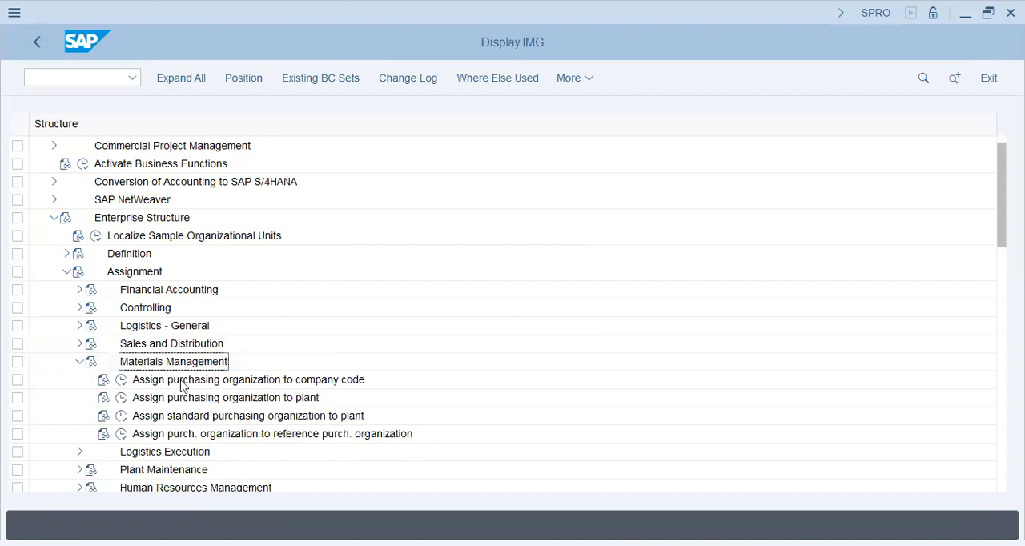
pyautogui.click(122, 381)
pyautogui.click(123, 382)
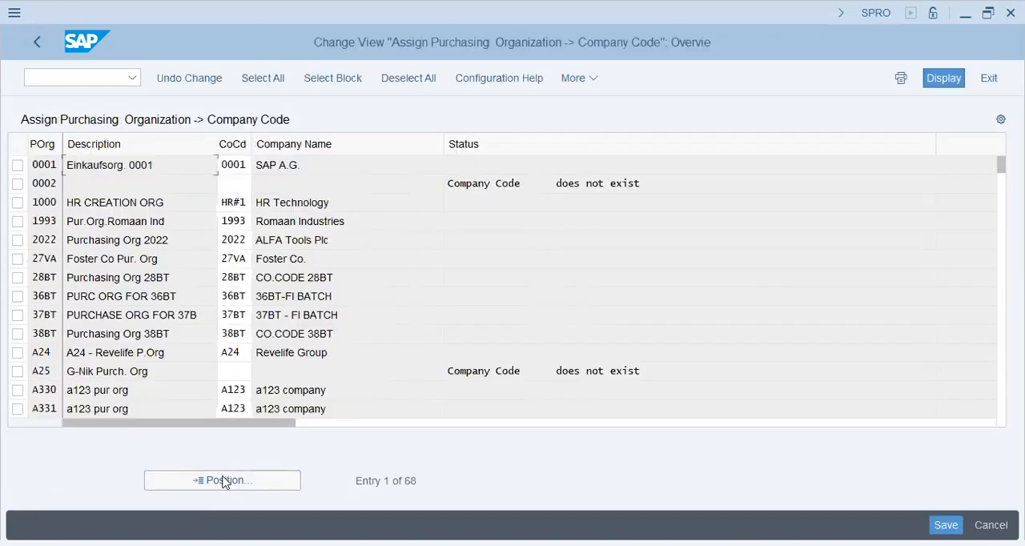
# Step: Go to purchasing organization T26, check its company code assignment, and return to the IMG structure
pyautogui.click(223, 480)
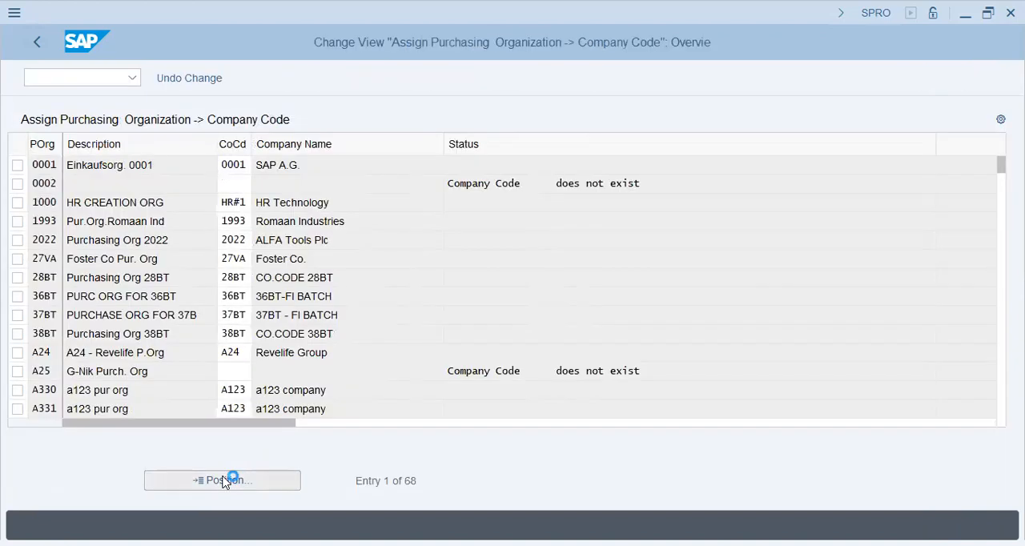
pyautogui.write('t26')
pyautogui.press('Return')
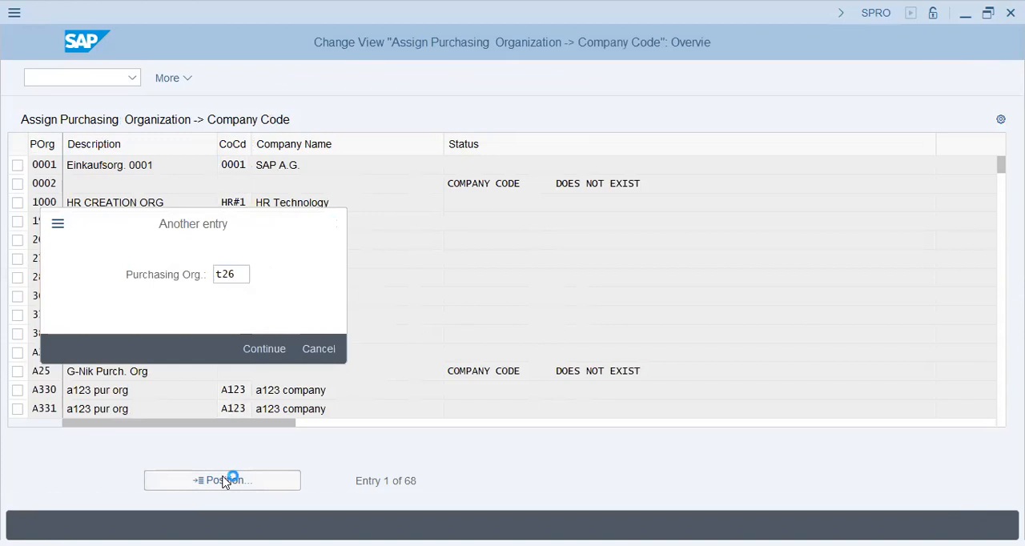
pyautogui.click(240, 168)
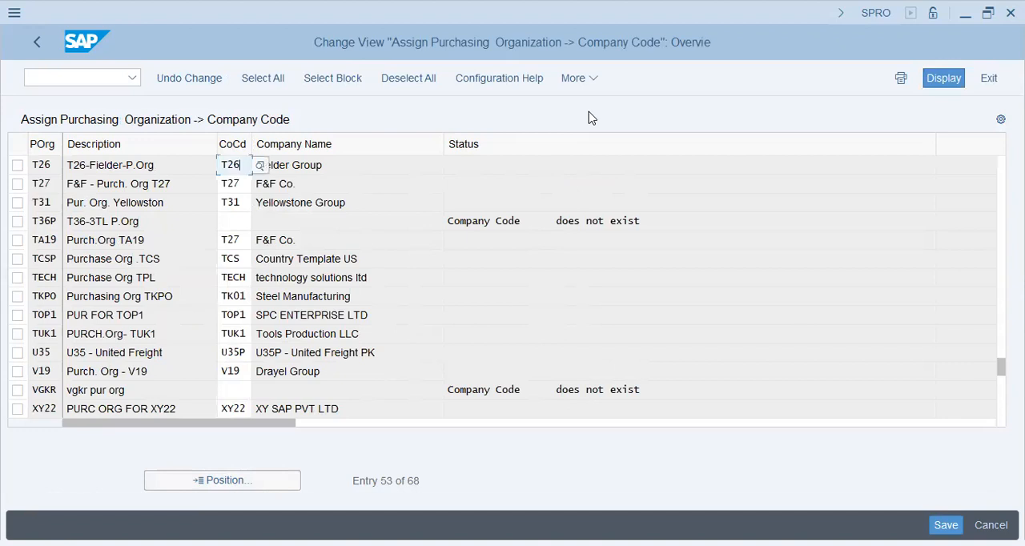
pyautogui.click(37, 46)
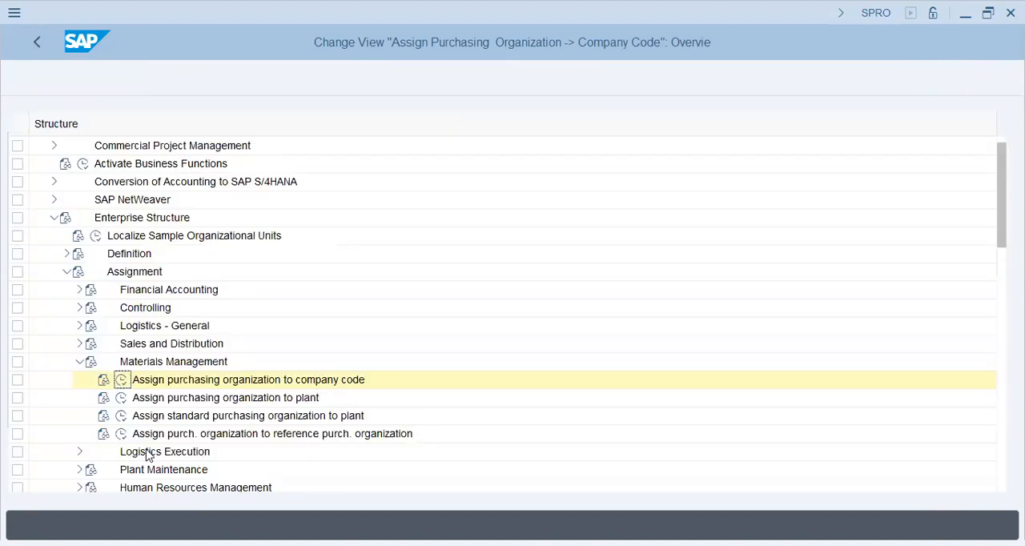
# Step: Open the assignment of purchasing organizations to plants, check the entry for purchasing organization T26, and return to the IMG structure
pyautogui.click(119, 401)
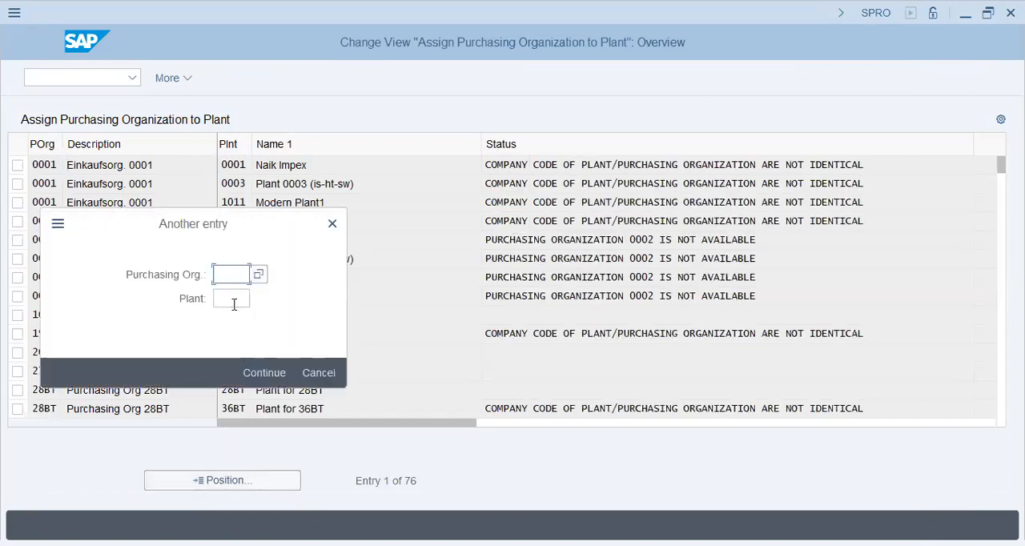
pyautogui.write('t26')
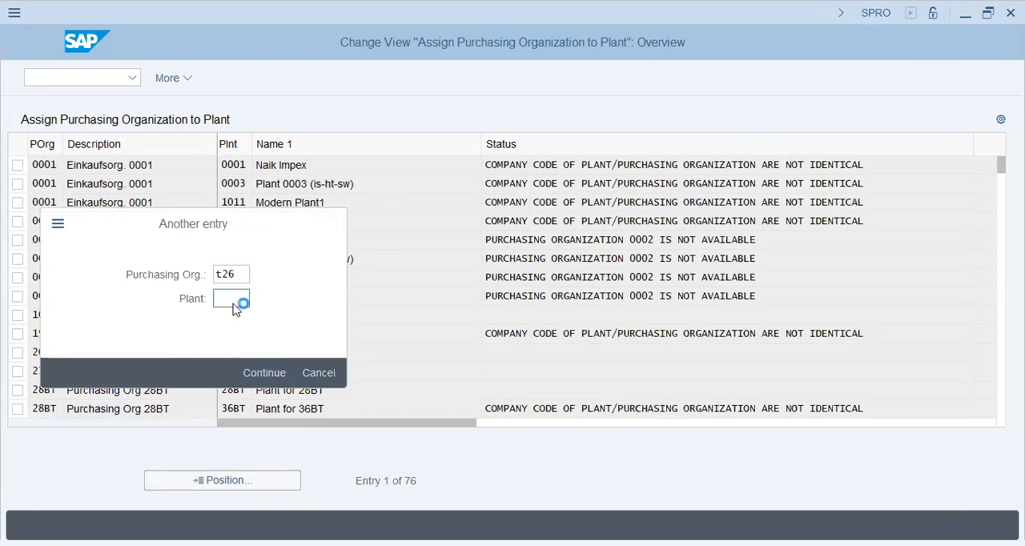
pyautogui.click(239, 301)
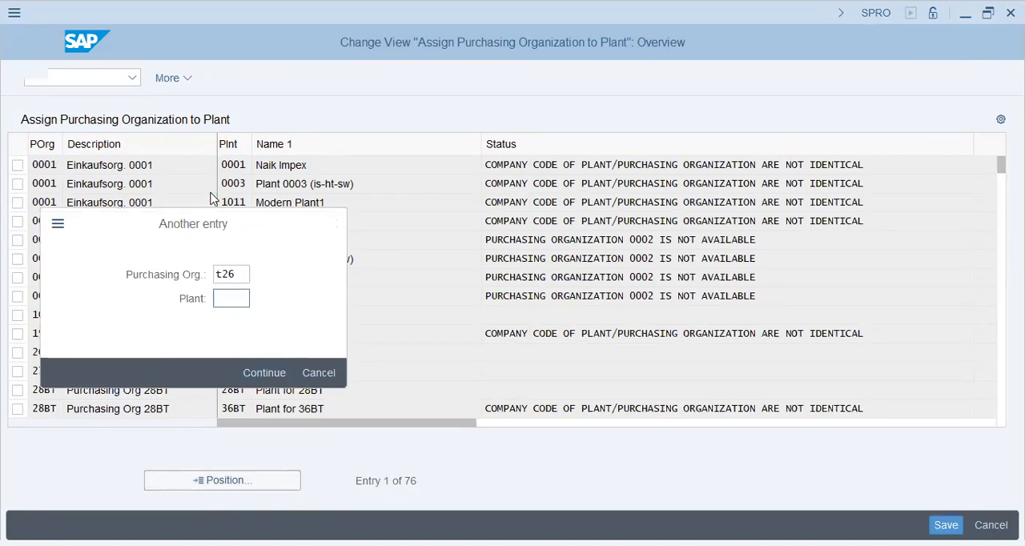
pyautogui.press('Return')
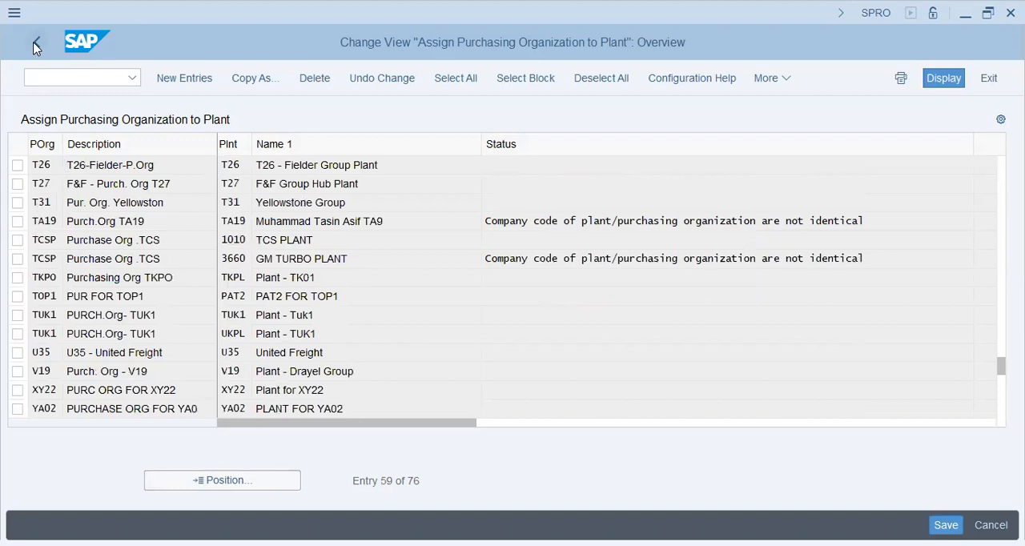
pyautogui.click(33, 48)
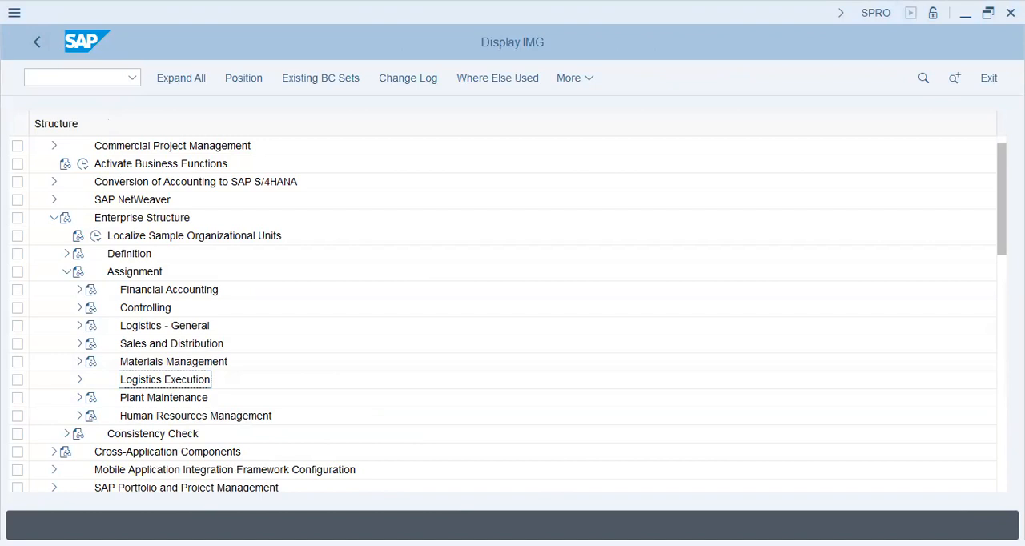
# Step: Collapse the enterprise structure's Assignment branch and open the field group assignment under Logistics - General, Material Master, Field Selection
pyautogui.click(67, 271)
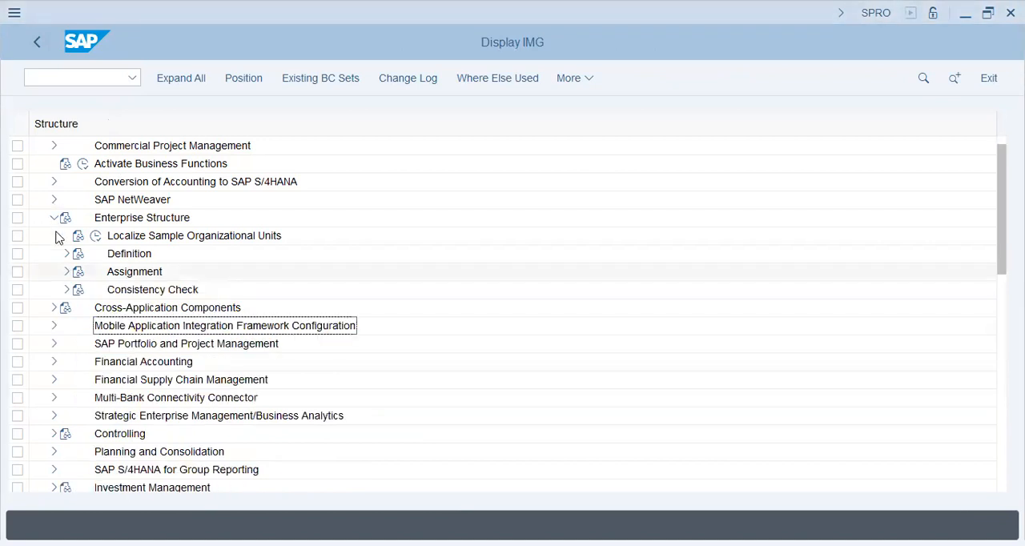
pyautogui.click(147, 417)
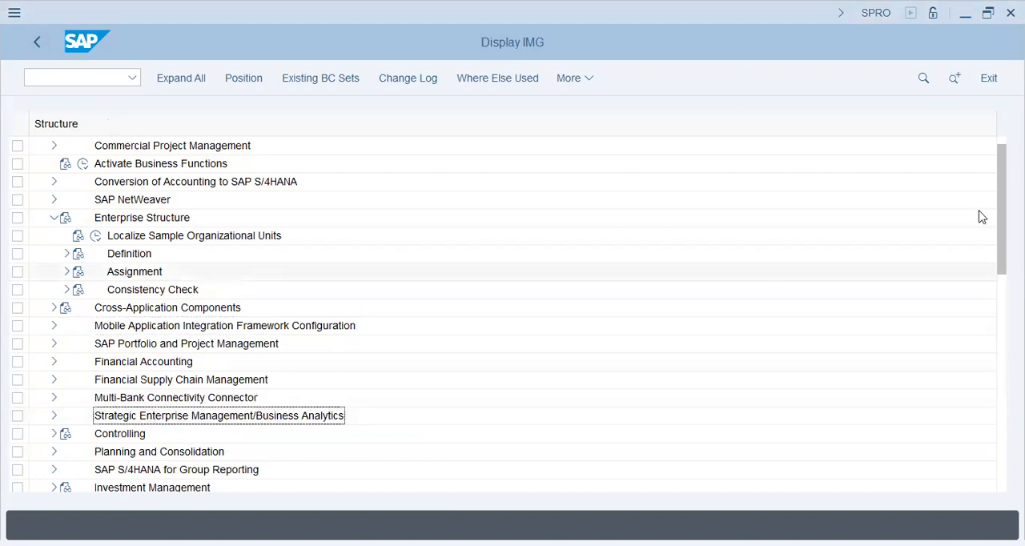
pyautogui.scroll(-4, 997, 213)
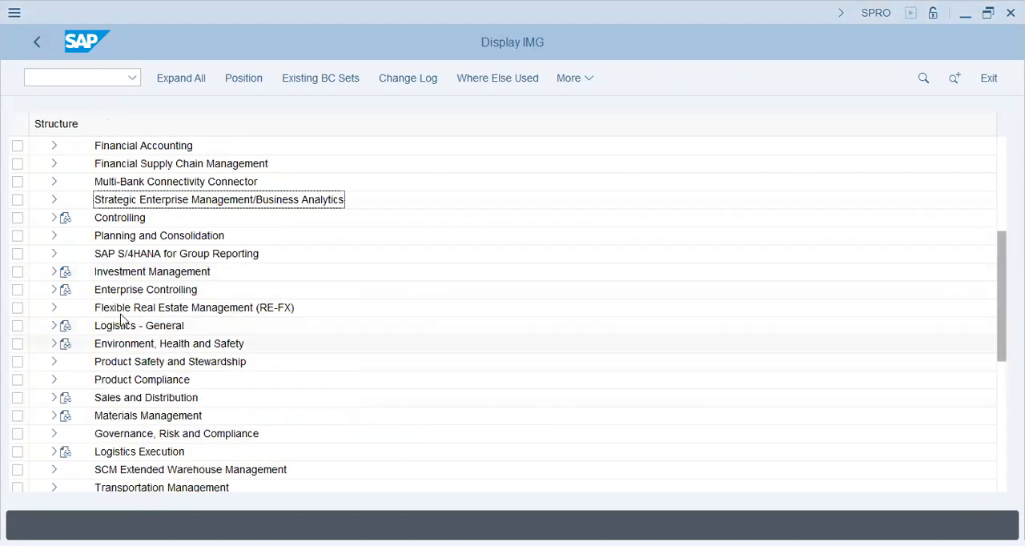
pyautogui.click(54, 327)
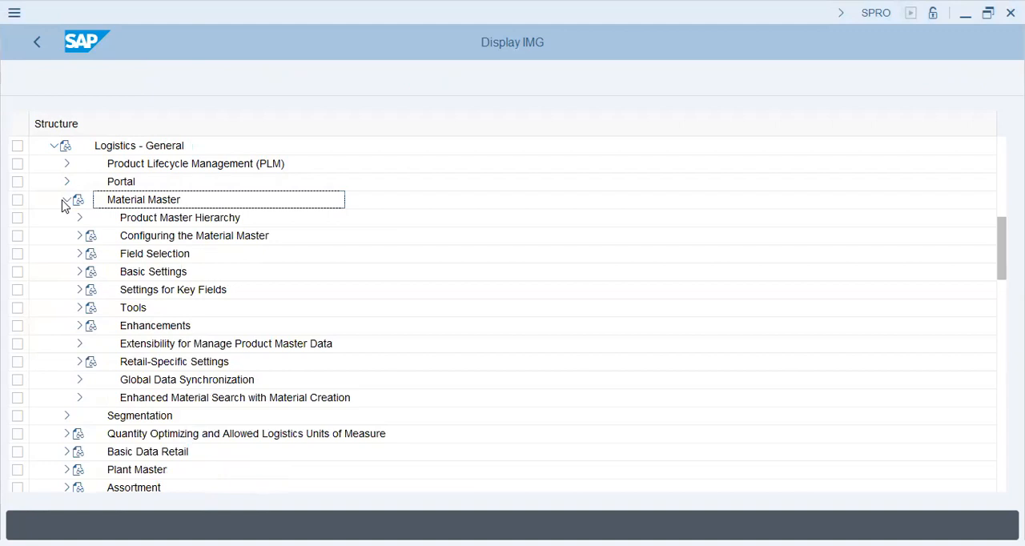
pyautogui.click(79, 255)
pyautogui.doubleClick(280, 273)
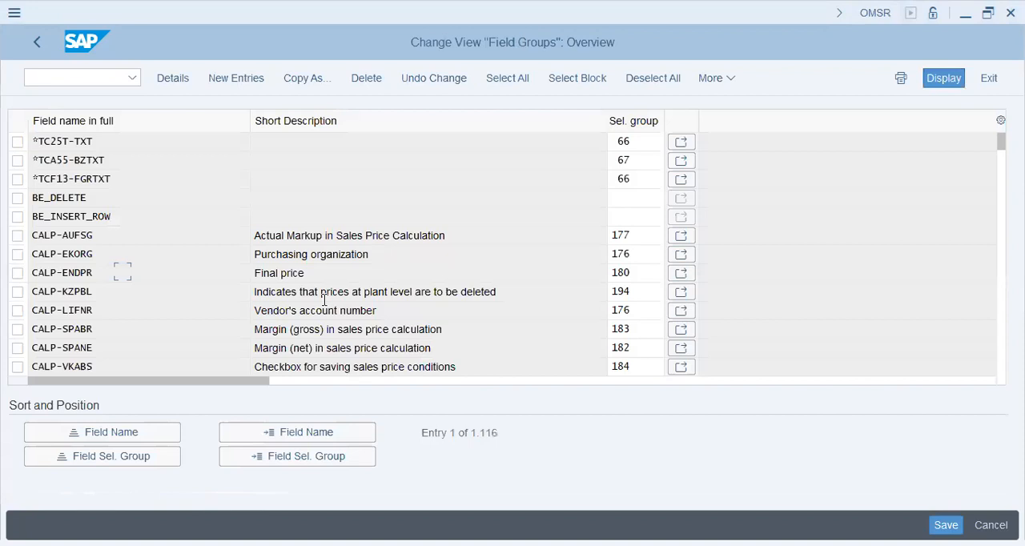
# Step: Position the field groups list at field name MARA-EKWSL
pyautogui.click(309, 254)
pyautogui.click(390, 257)
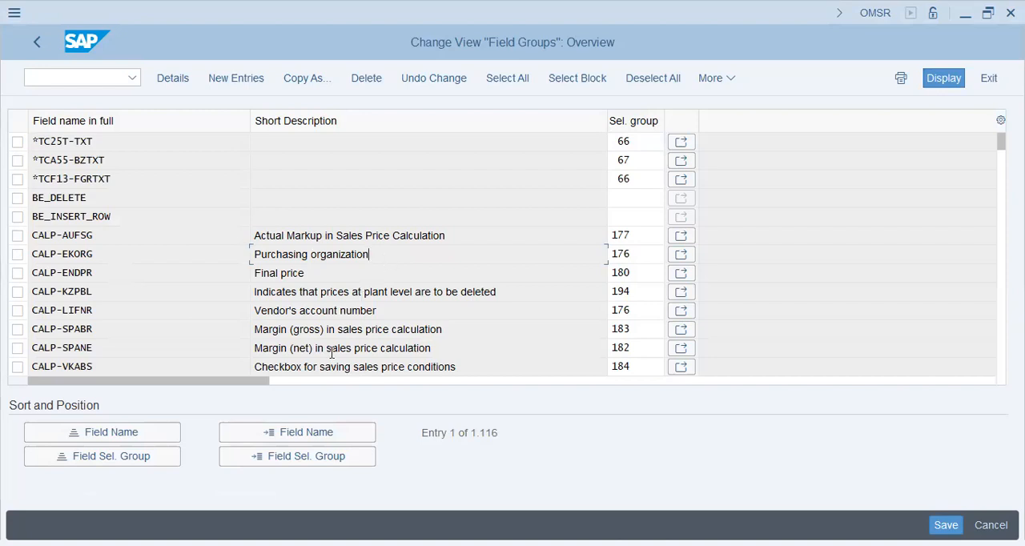
pyautogui.click(305, 293)
pyautogui.click(314, 433)
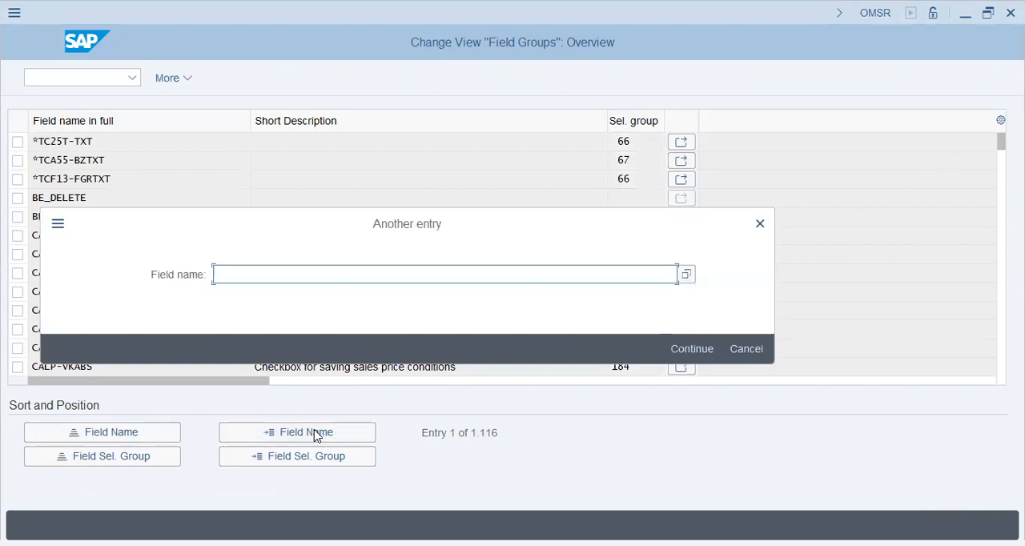
pyautogui.write('mara-ekwsl')
pyautogui.press('Return')
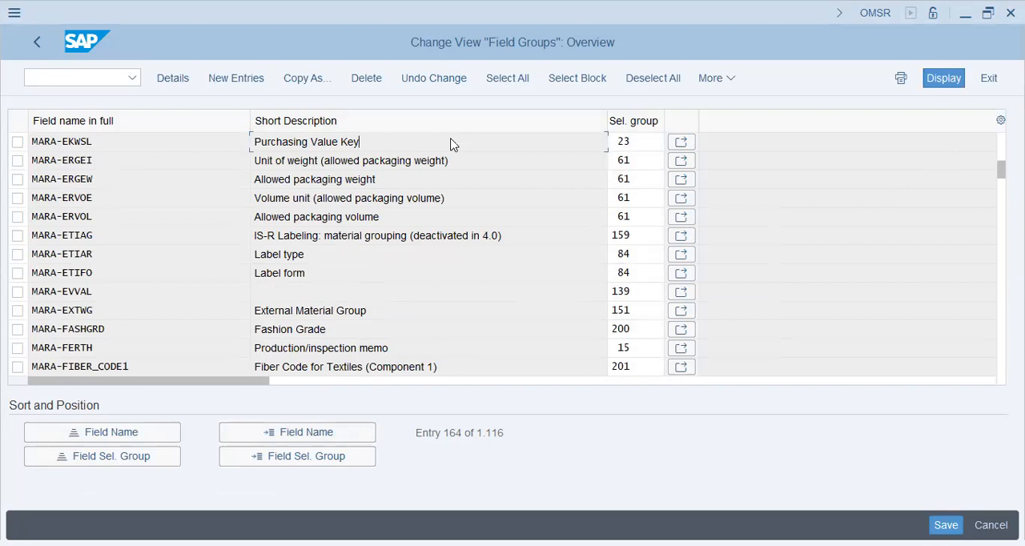
# Step: Open the field selection group of MARA-EKWSL, examine the where-used list of field reference 0001, and close the list
pyautogui.click(682, 144)
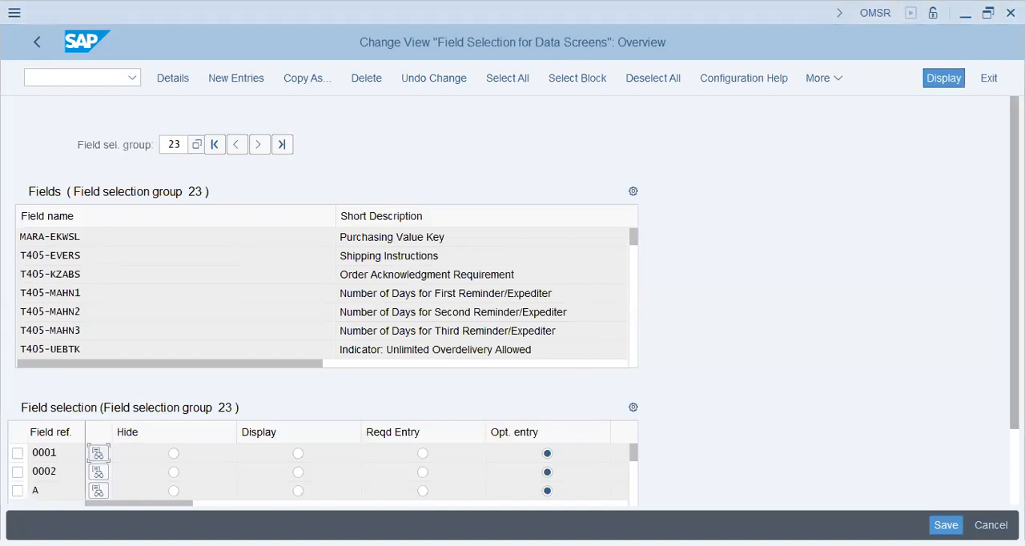
pyautogui.scroll(-2, 166, 389)
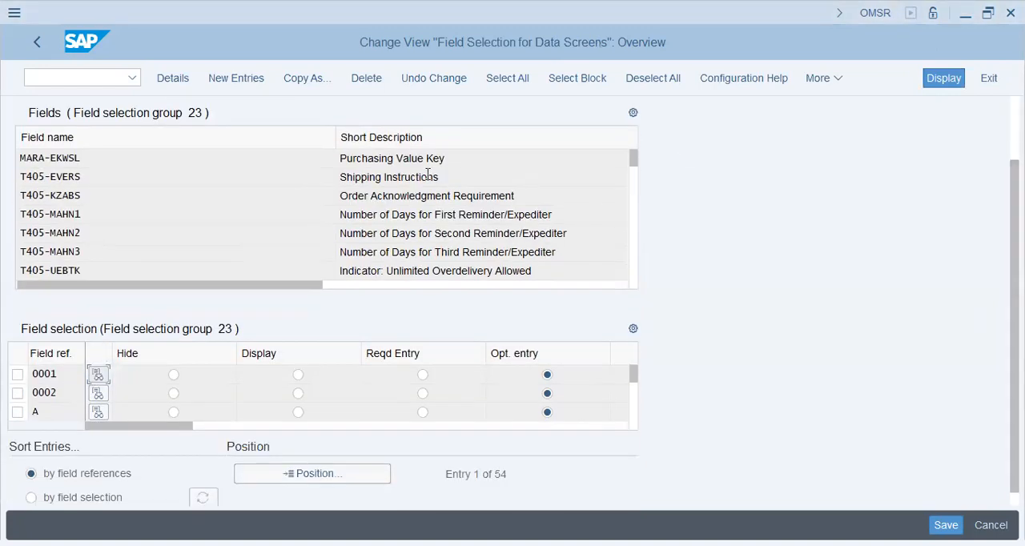
pyautogui.click(98, 374)
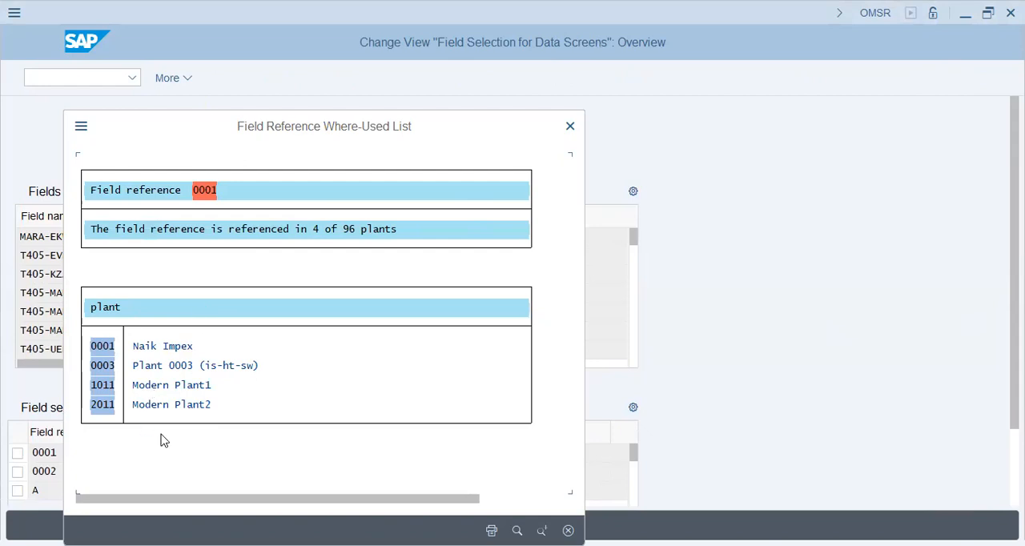
pyautogui.click(570, 128)
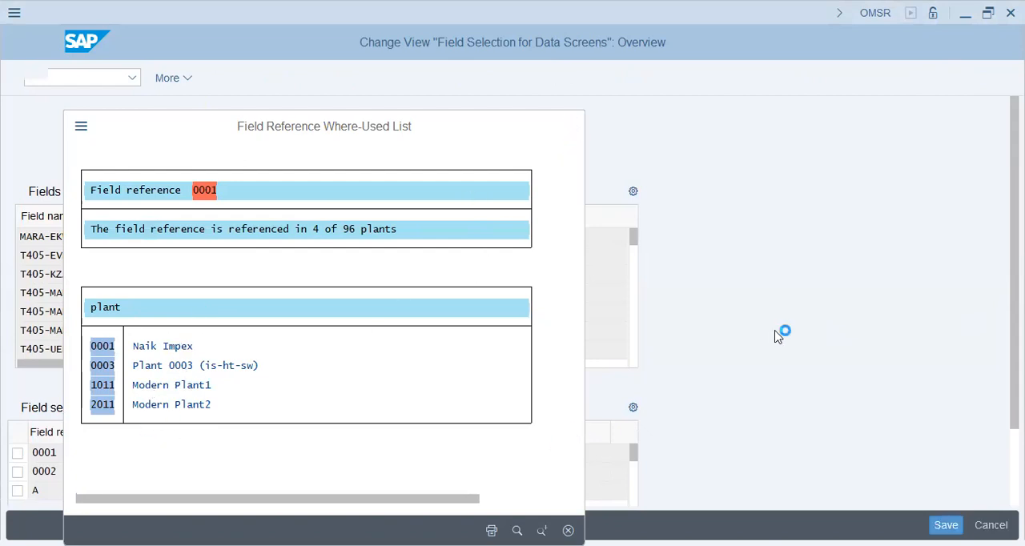
# Step: Check the where-used list of field reference 0002 in field selection group 23 and close it
pyautogui.scroll(-2, 947, 333)
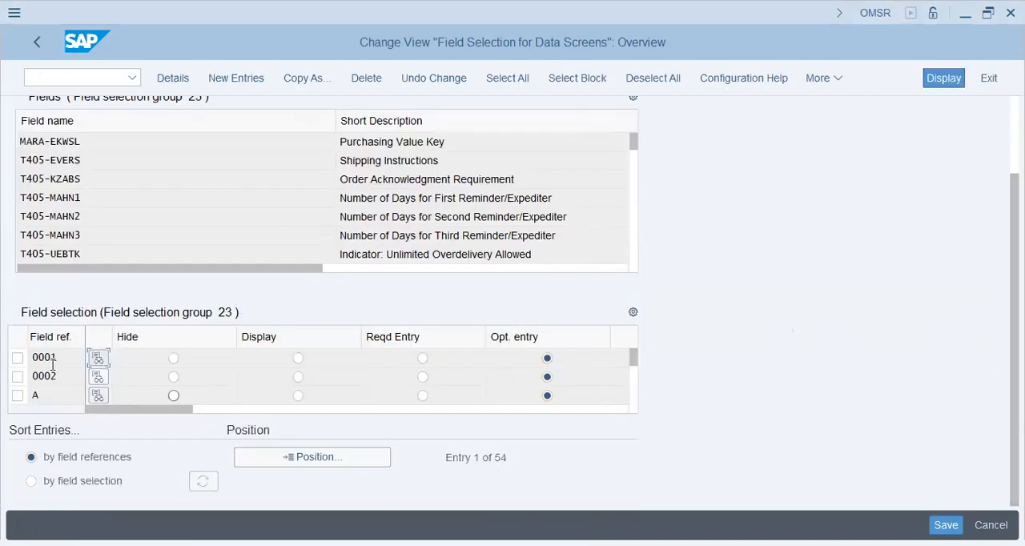
pyautogui.click(96, 377)
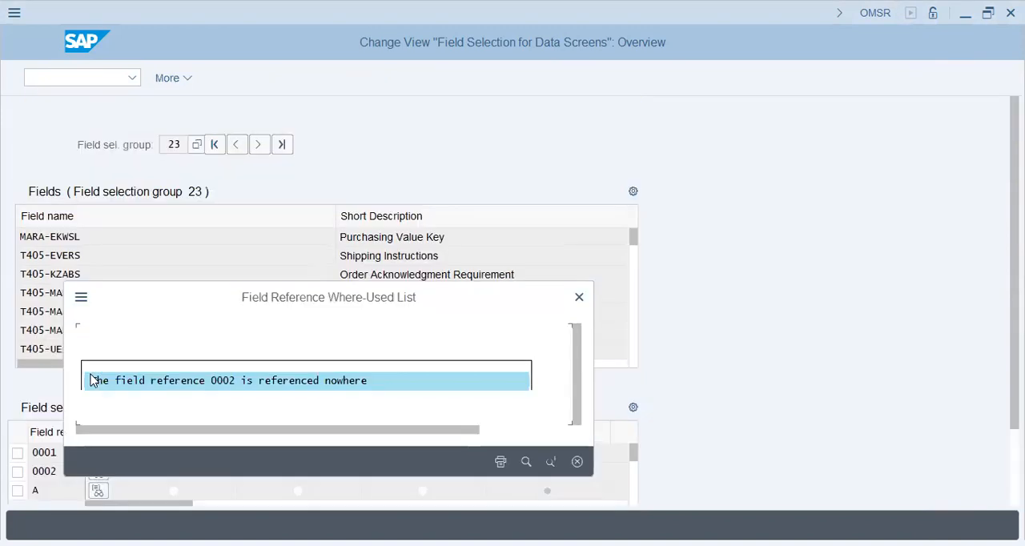
pyautogui.click(572, 304)
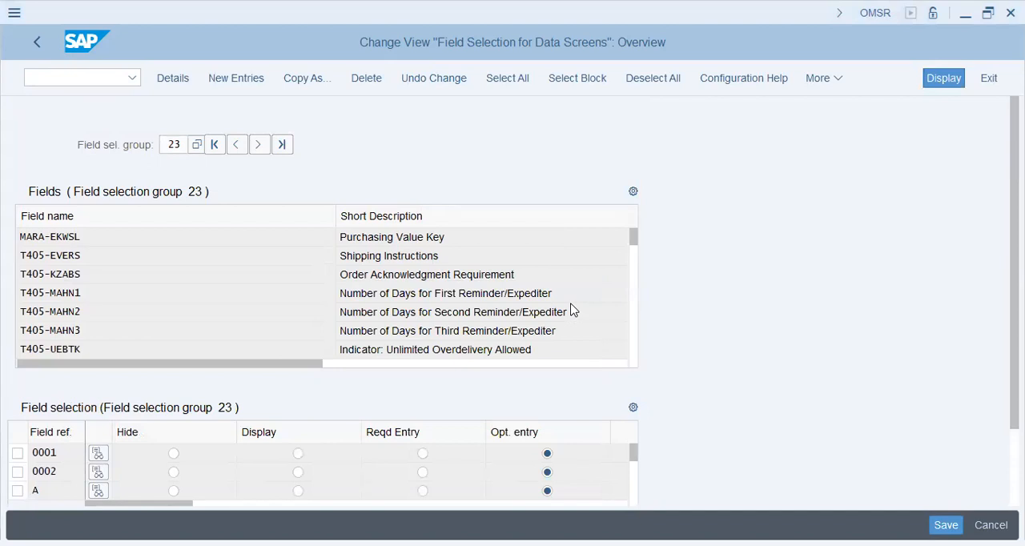
# Step: Start a new field selection entry and enter IND6 as its field reference
pyautogui.click(240, 81)
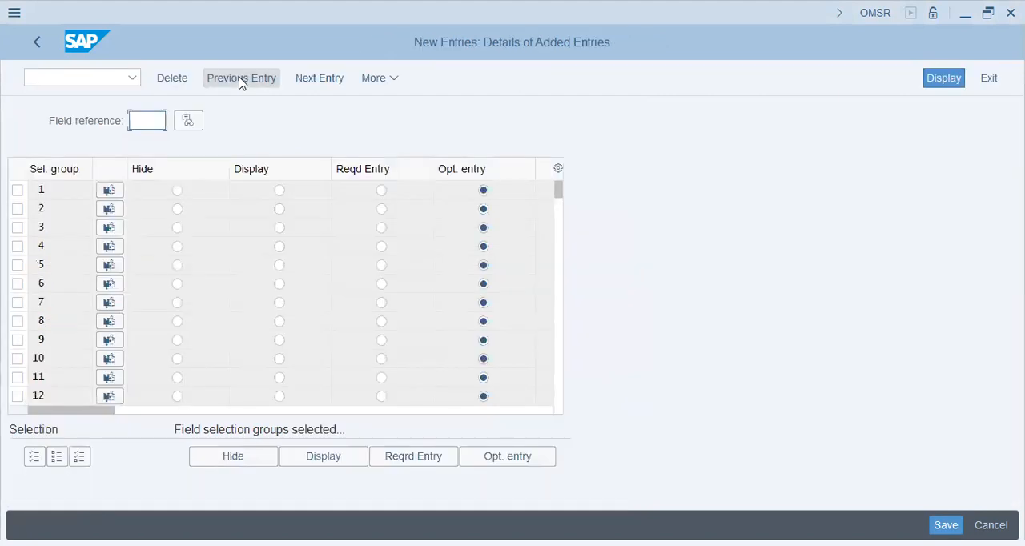
pyautogui.click(37, 48)
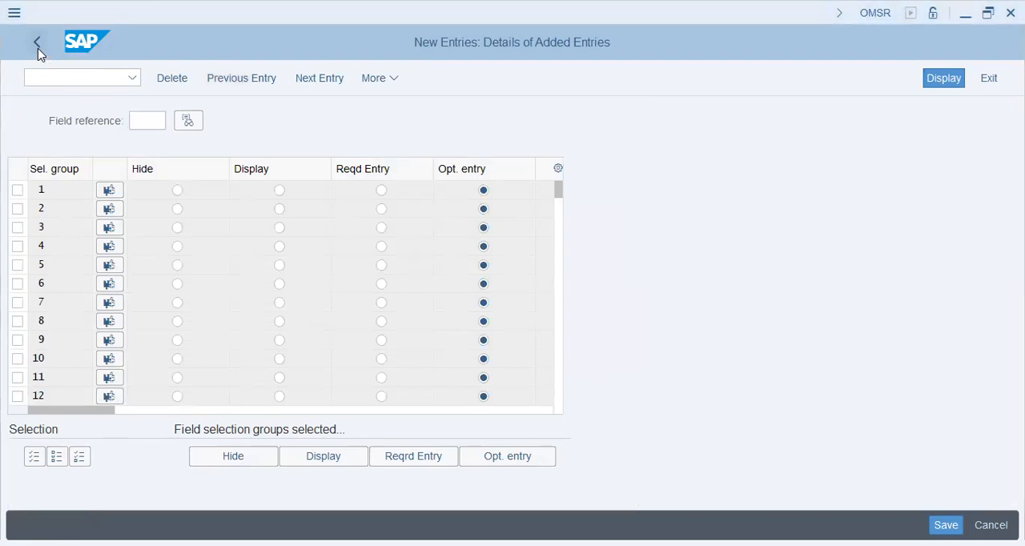
pyautogui.click(142, 115)
pyautogui.write('ind6')
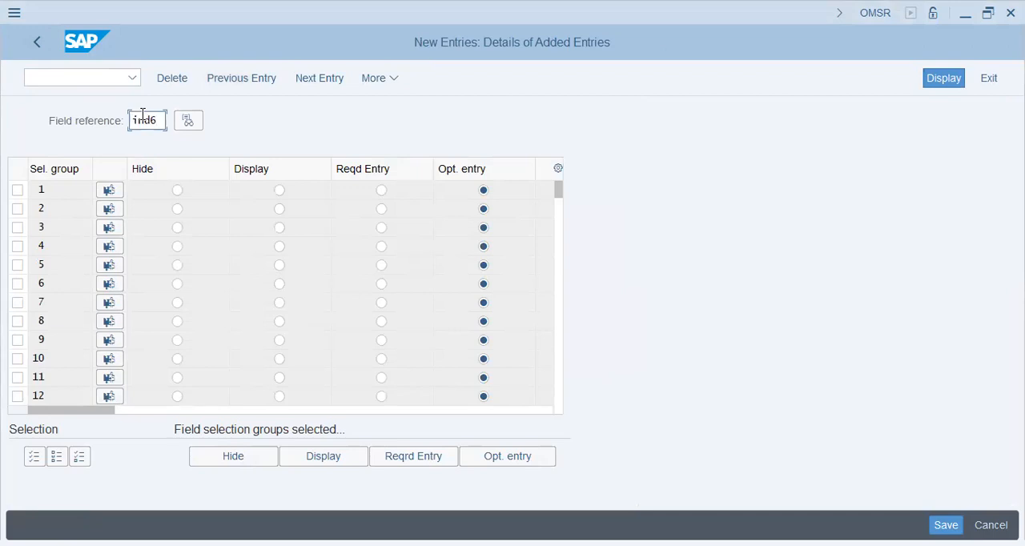
# Step: Check the where-used list of field reference IND6, cancel the search dialog, and return to the new entry
pyautogui.click(183, 128)
pyautogui.click(186, 124)
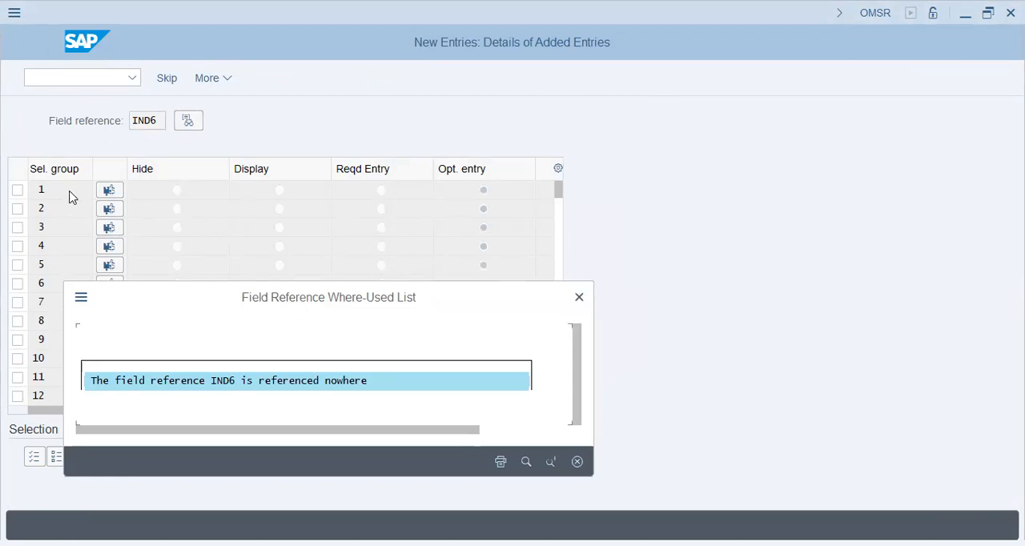
pyautogui.click(525, 462)
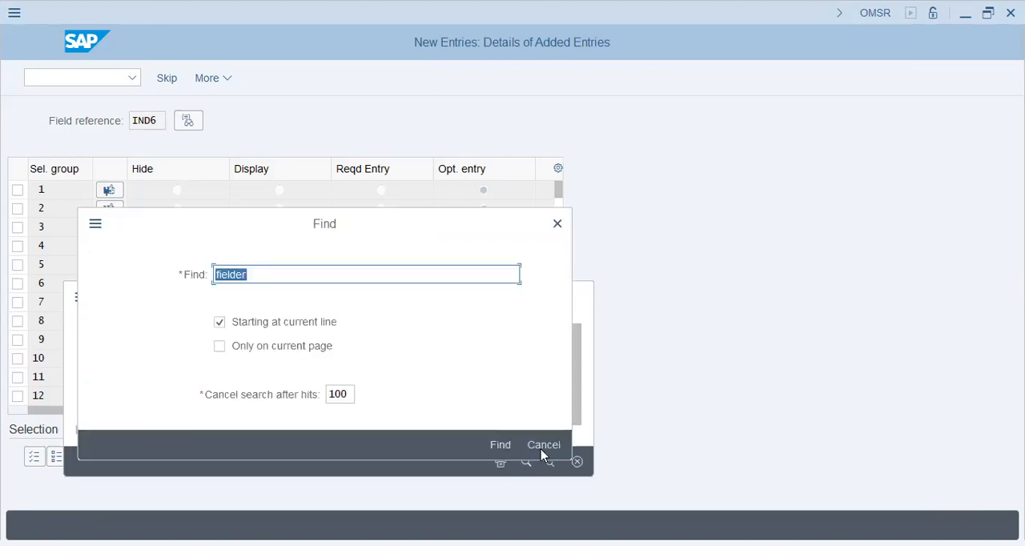
pyautogui.click(541, 449)
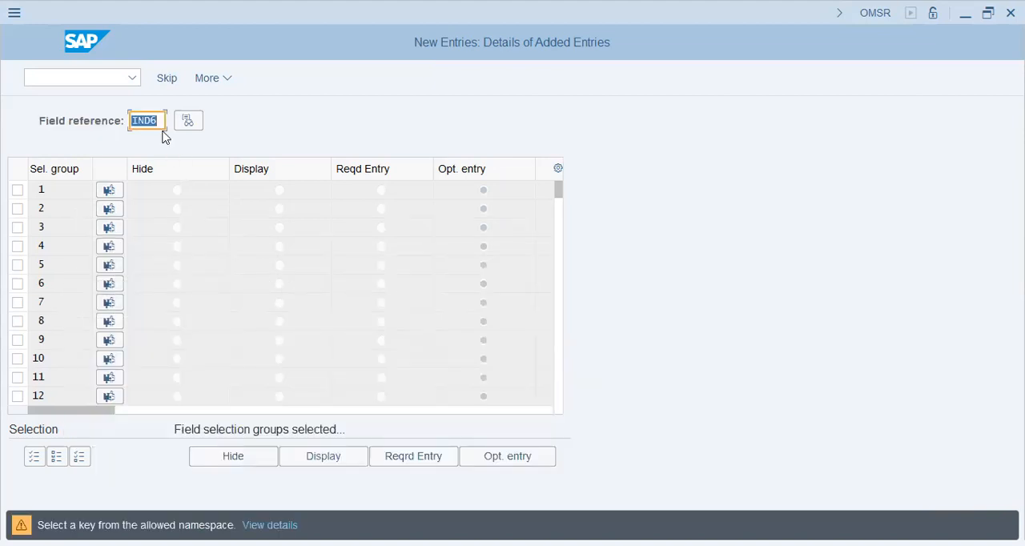
pyautogui.press('Return')
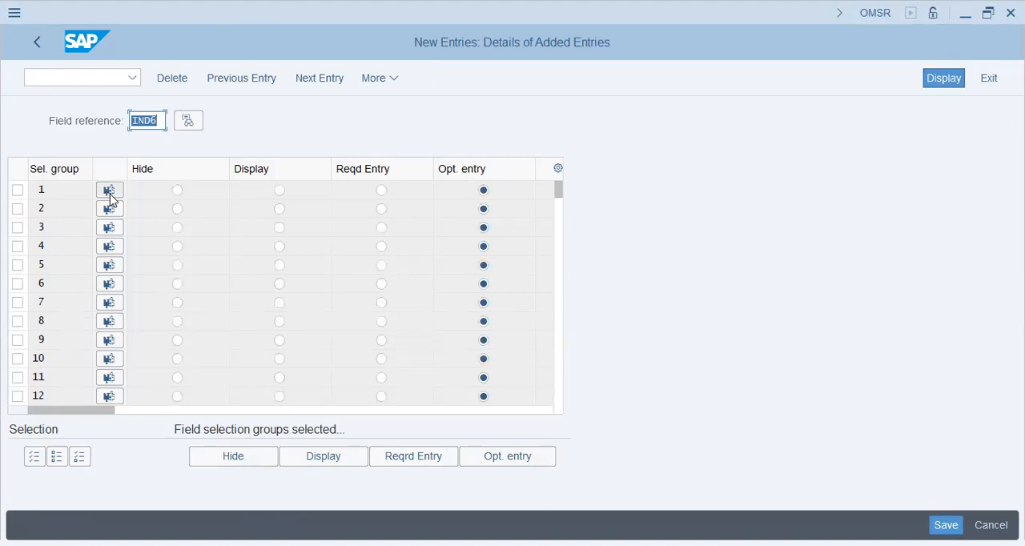
# Step: Examine the fields contained in field selection group 1 and return to the IND6 entry
pyautogui.click(111, 195)
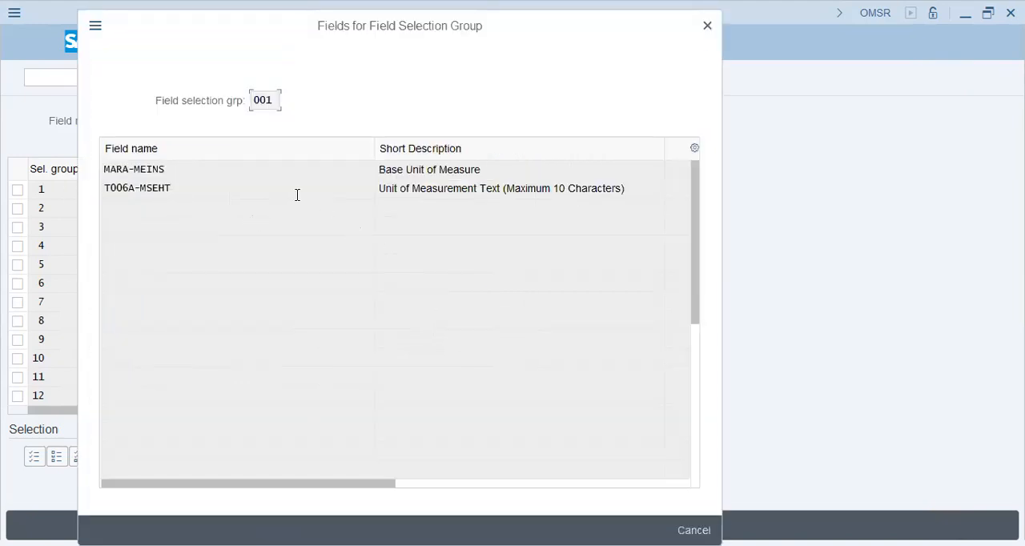
pyautogui.moveTo(440, 190); pyautogui.dragTo(522, 191)
pyautogui.press('Escape')
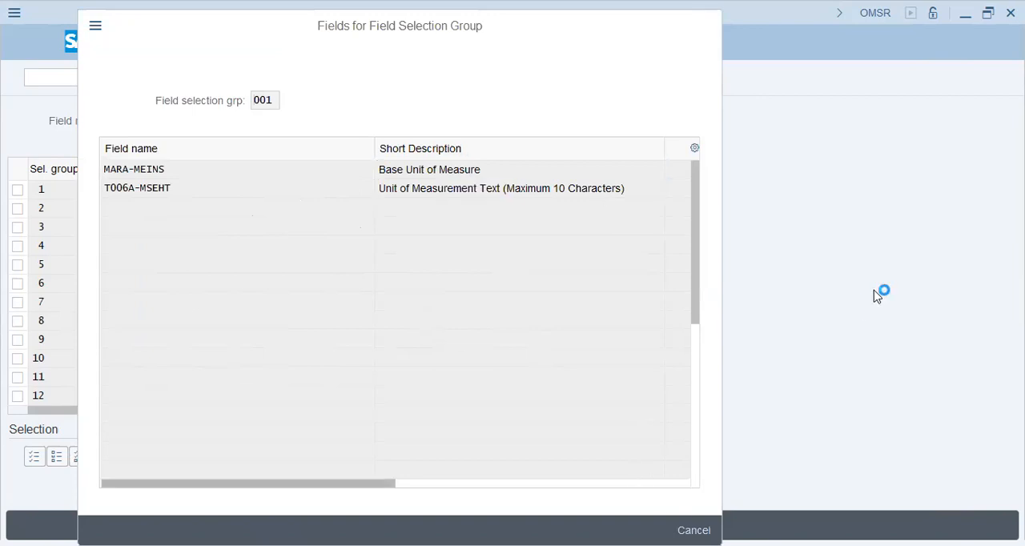
pyautogui.doubleClick(147, 121)
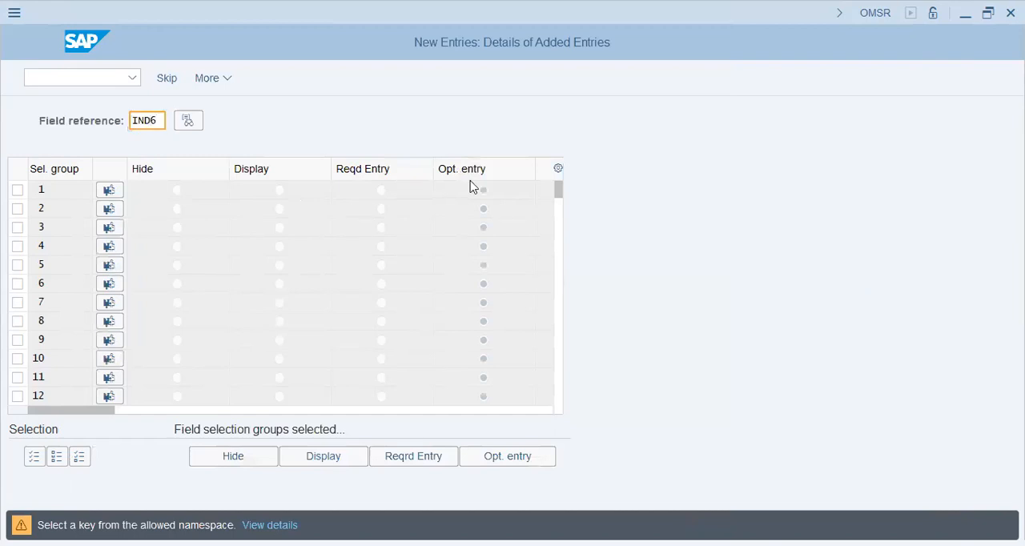
pyautogui.press('Return')
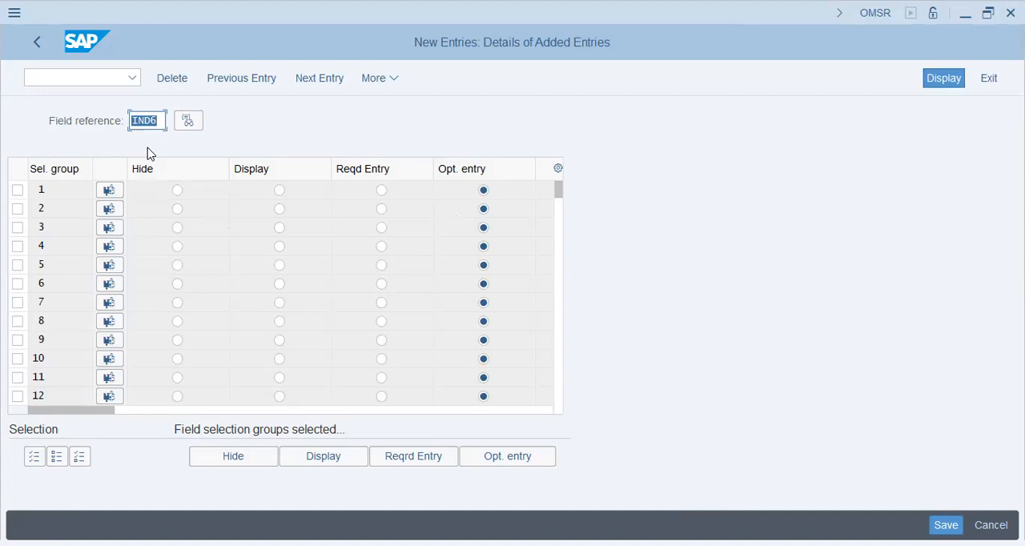
# Step: Examine the fields contained in field selection group 2 and return to the IND6 entry
pyautogui.click(110, 208)
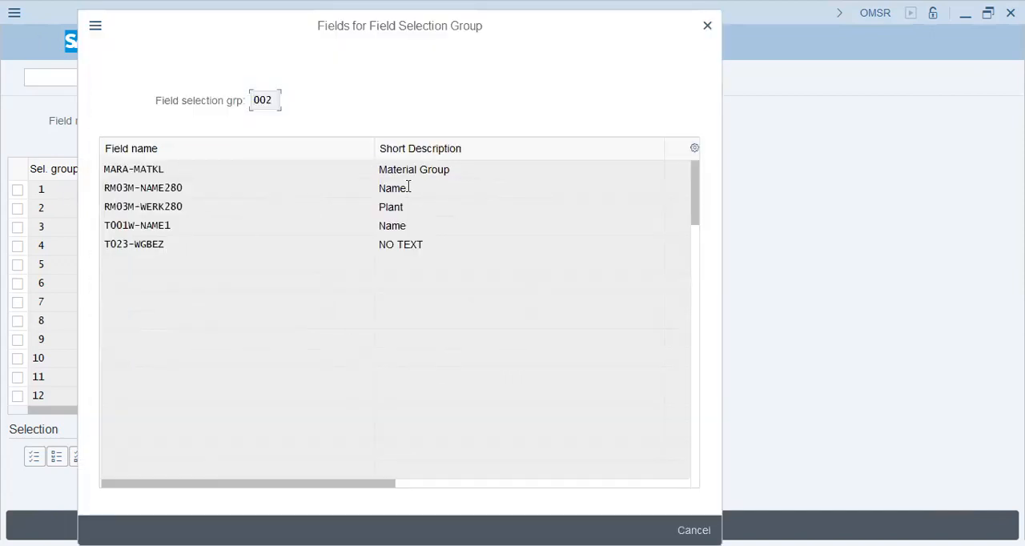
pyautogui.click(454, 168)
pyautogui.press('Escape')
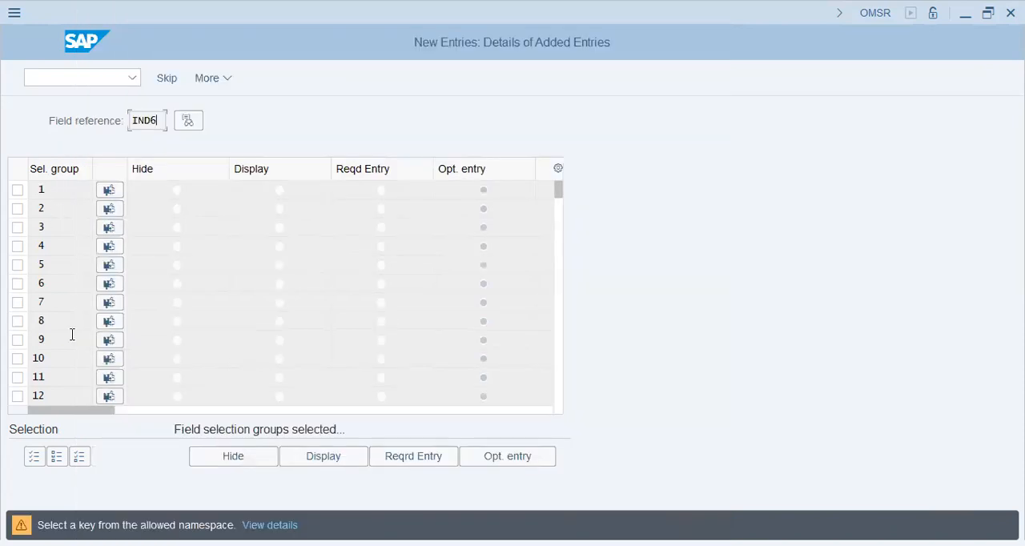
pyautogui.press('Return')
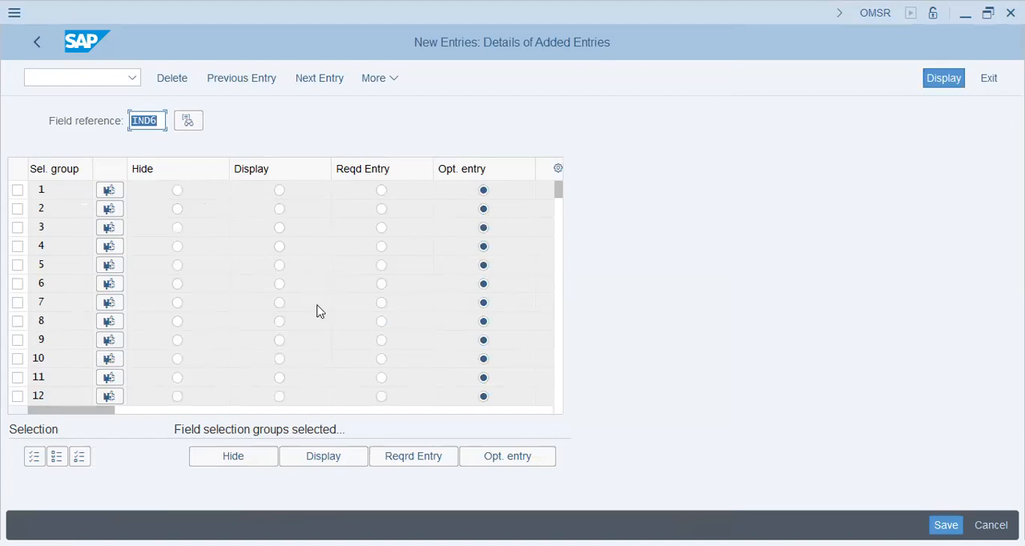
# Step: Save field reference IND6 with all groups as optional entry in the T26 FIELDER Group customizing request
pyautogui.press('Return')
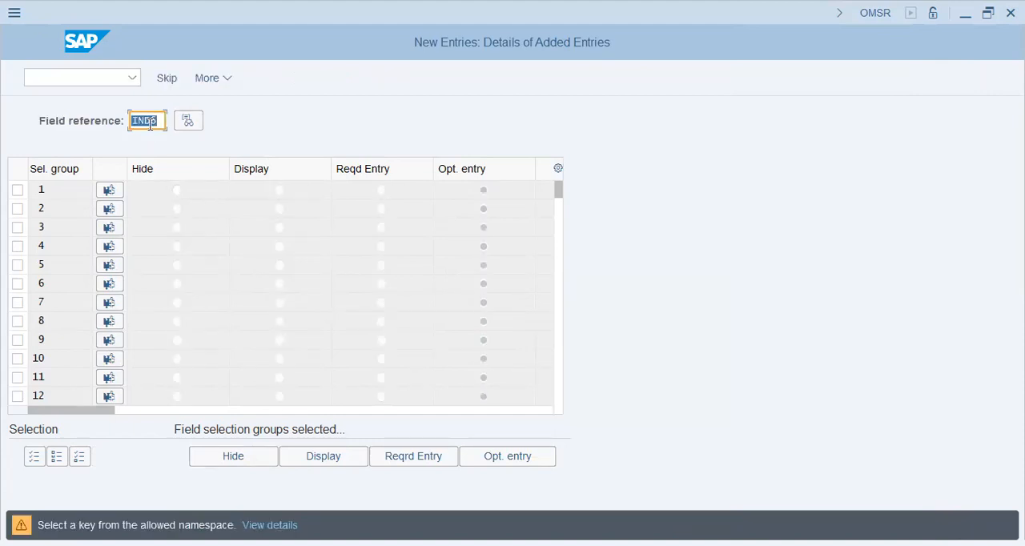
pyautogui.click(149, 124)
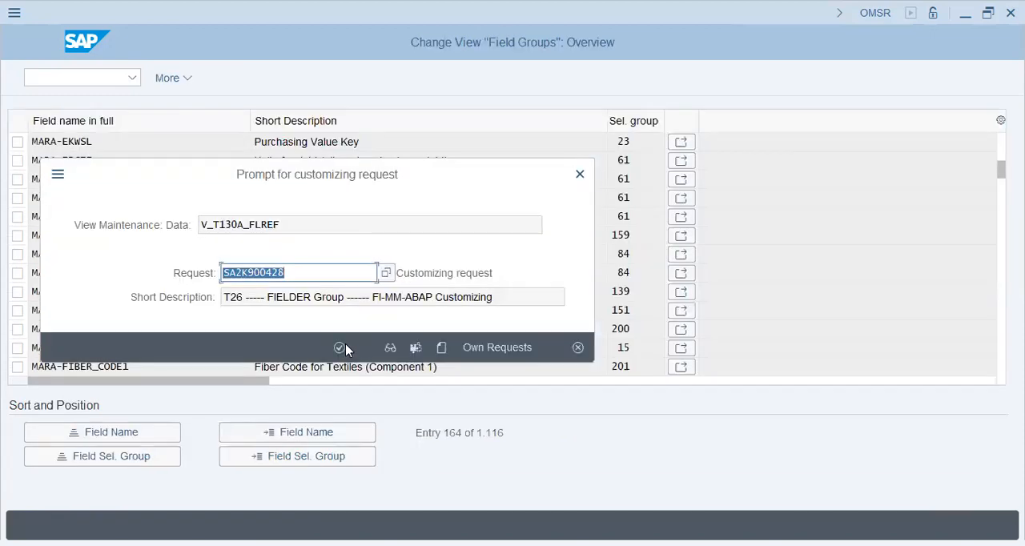
pyautogui.click(344, 349)
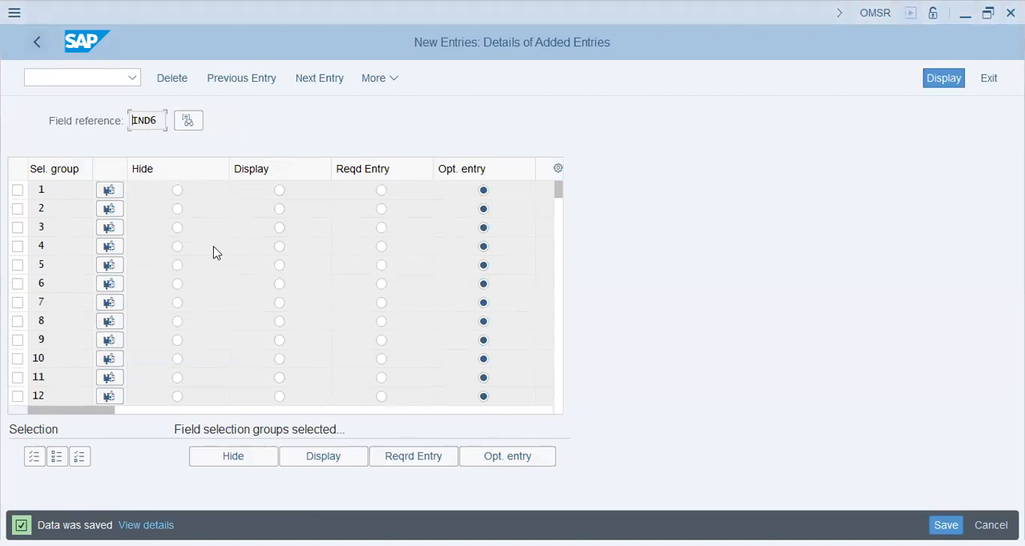
# Step: Return to the IMG structure and open Define Plant-Specific Field Selection and Plant-Specific Screen Selection
pyautogui.click(32, 51)
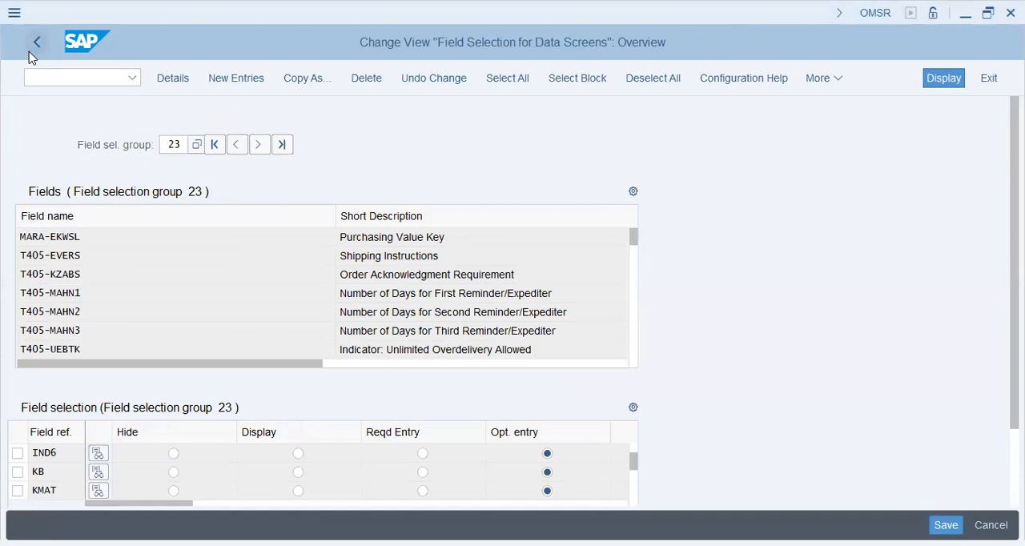
pyautogui.click(29, 48)
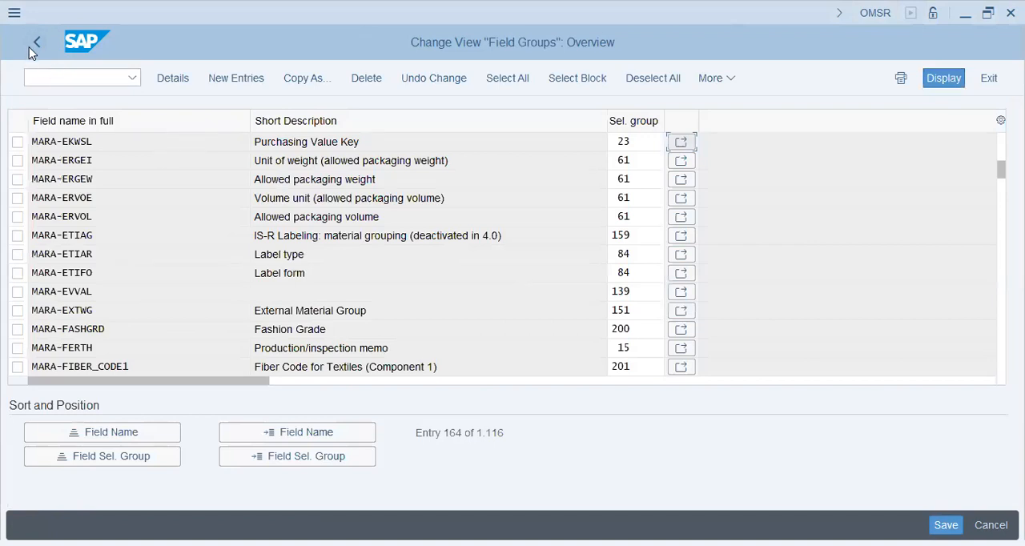
pyautogui.click(340, 141)
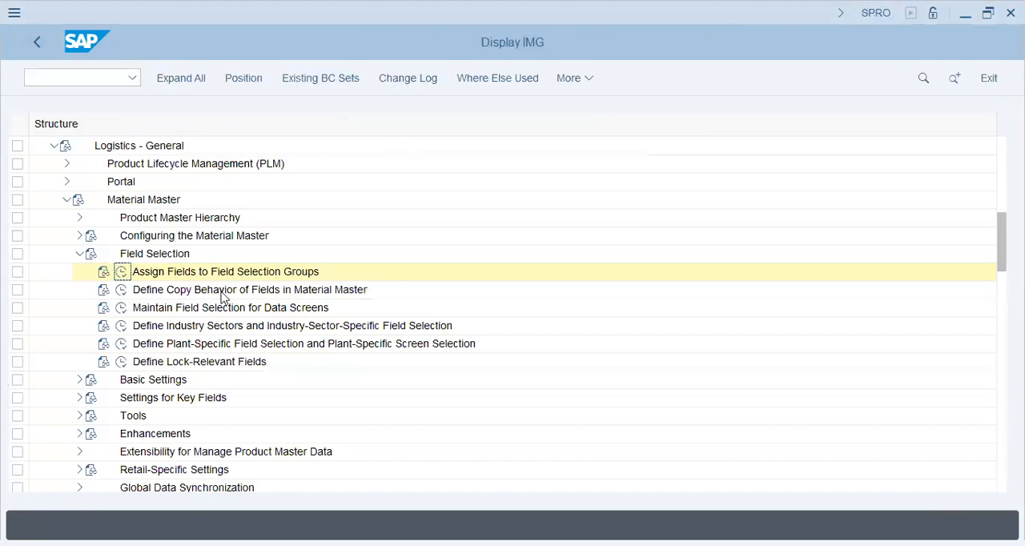
pyautogui.click(184, 290)
pyautogui.click(187, 349)
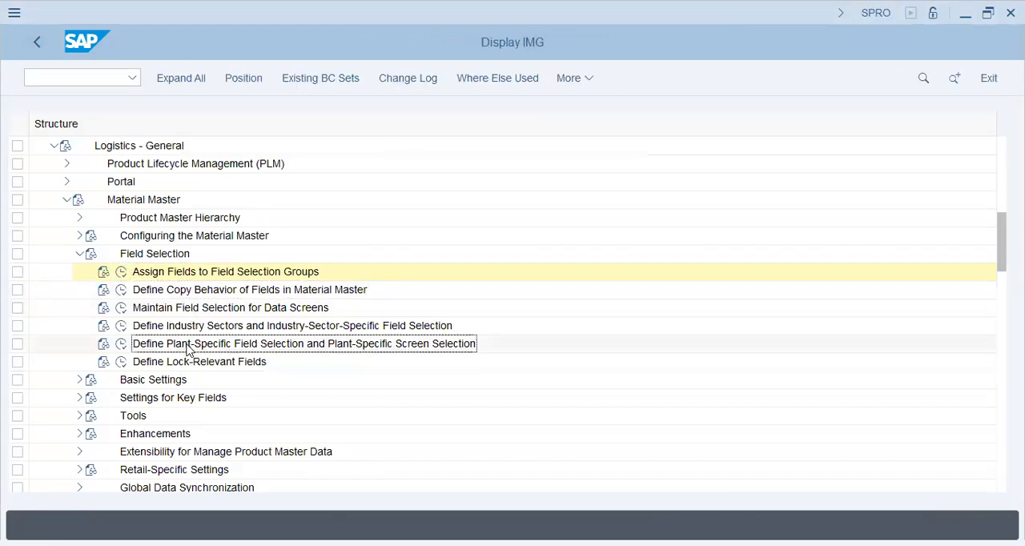
pyautogui.click(125, 349)
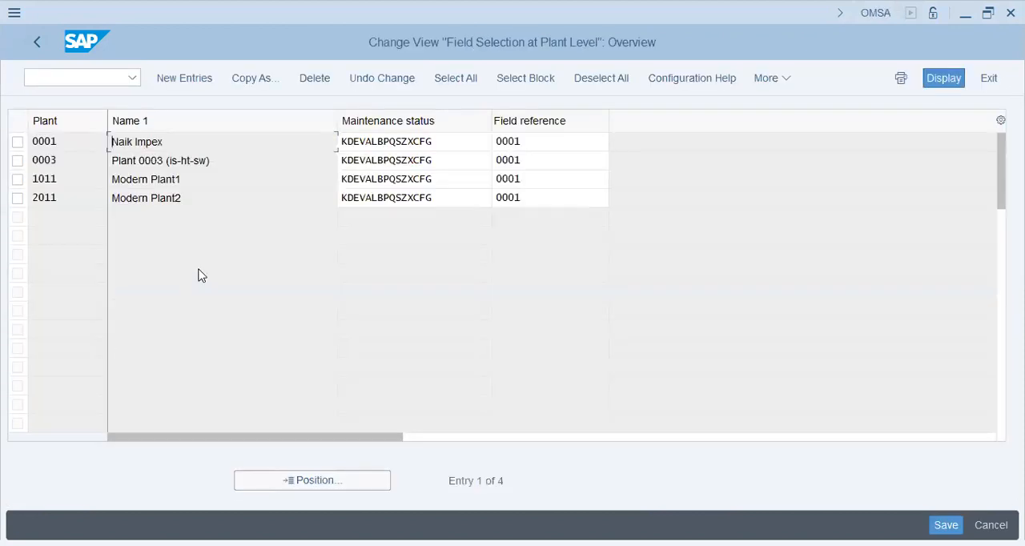
# Step: Add a new plant-level field selection entry for plant T26 with field reference IND6
pyautogui.click(199, 79)
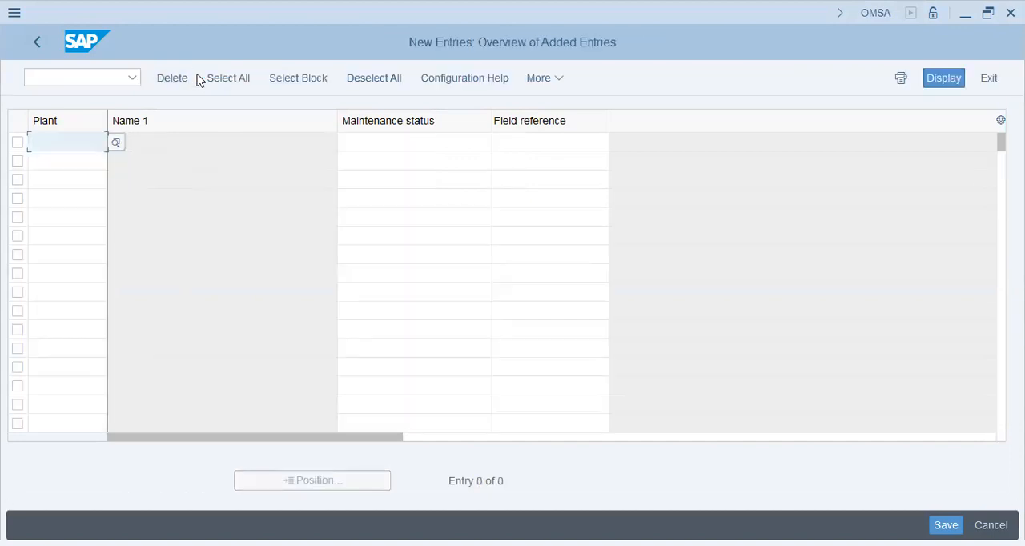
pyautogui.press('F4')
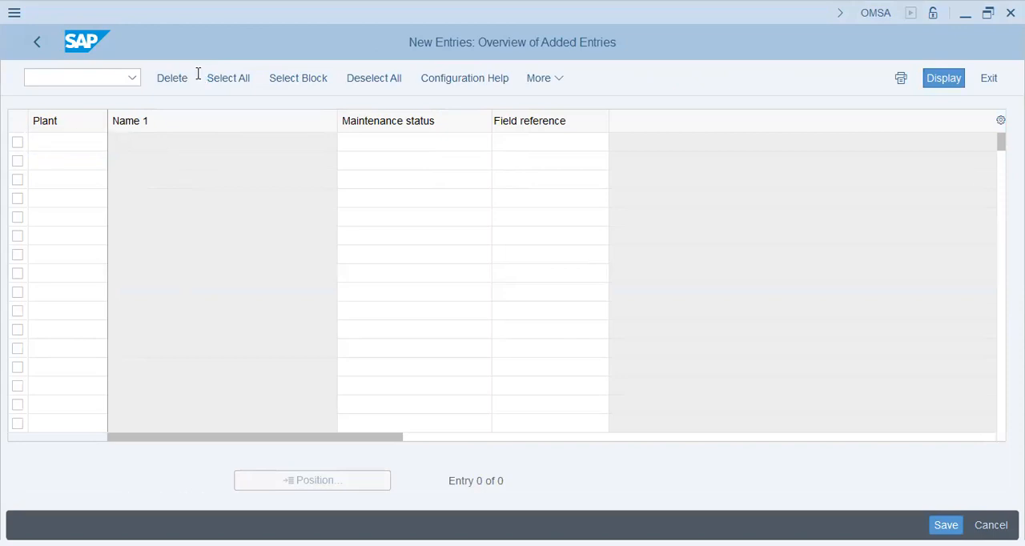
pyautogui.write('t26')
pyautogui.press('Tab')
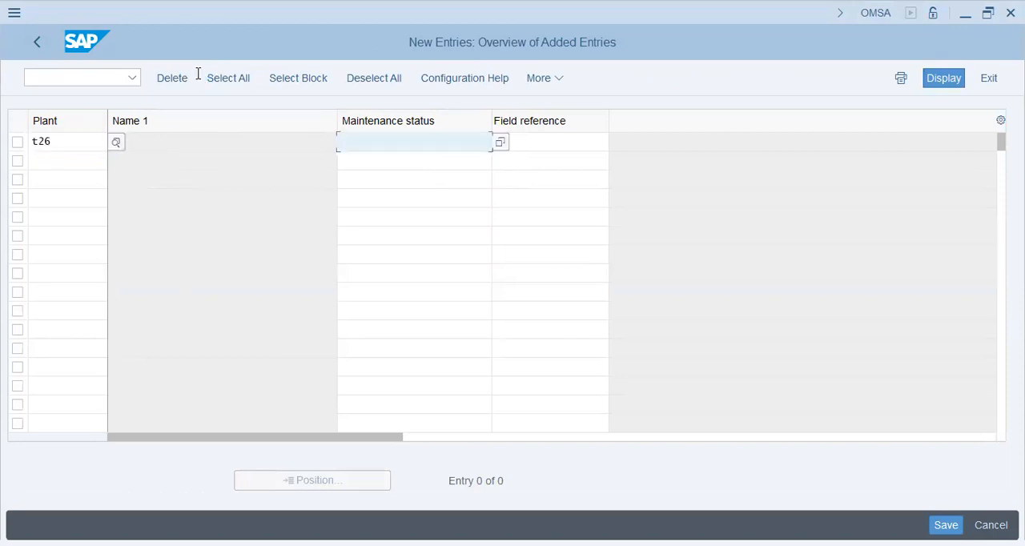
pyautogui.press('Tab')
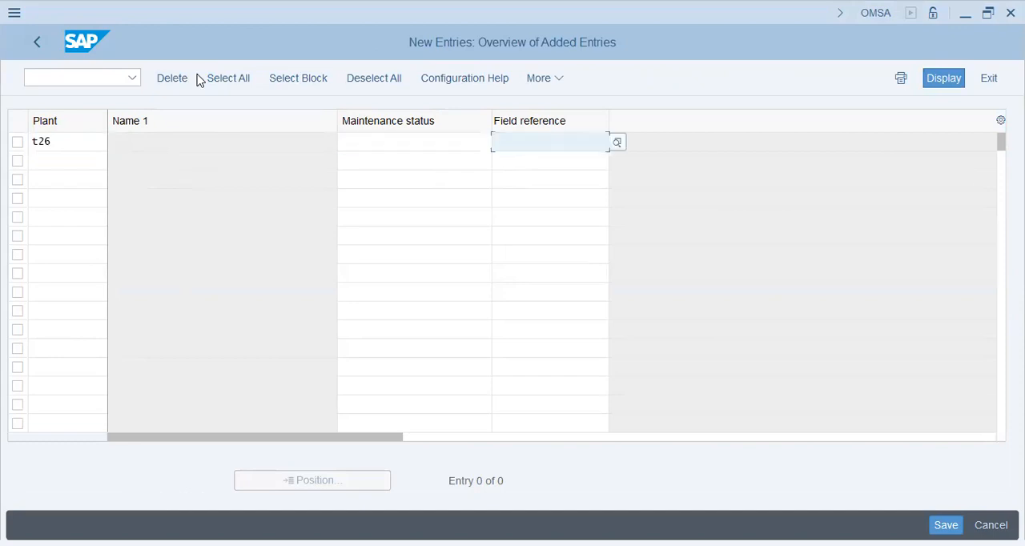
pyautogui.write('ind6')
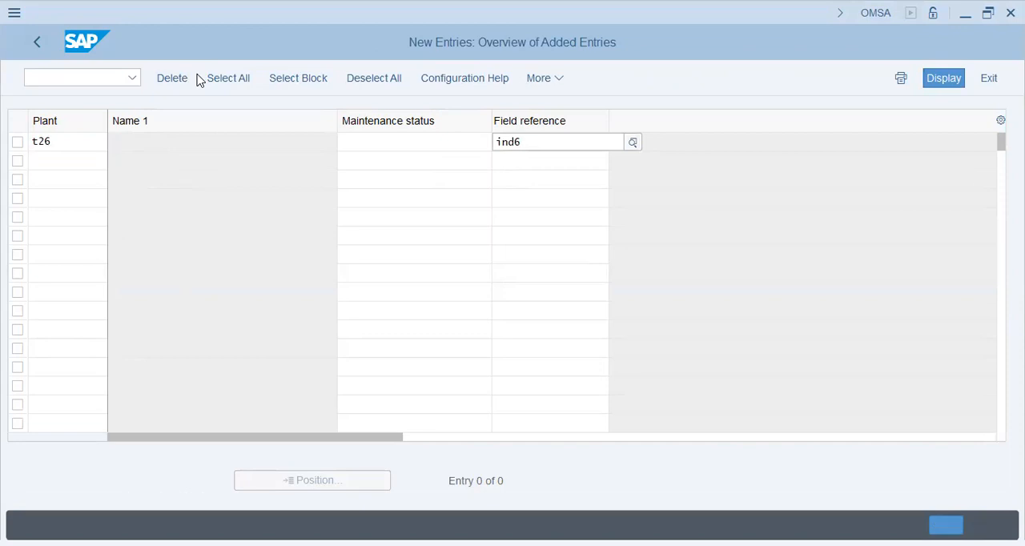
pyautogui.press('Return')
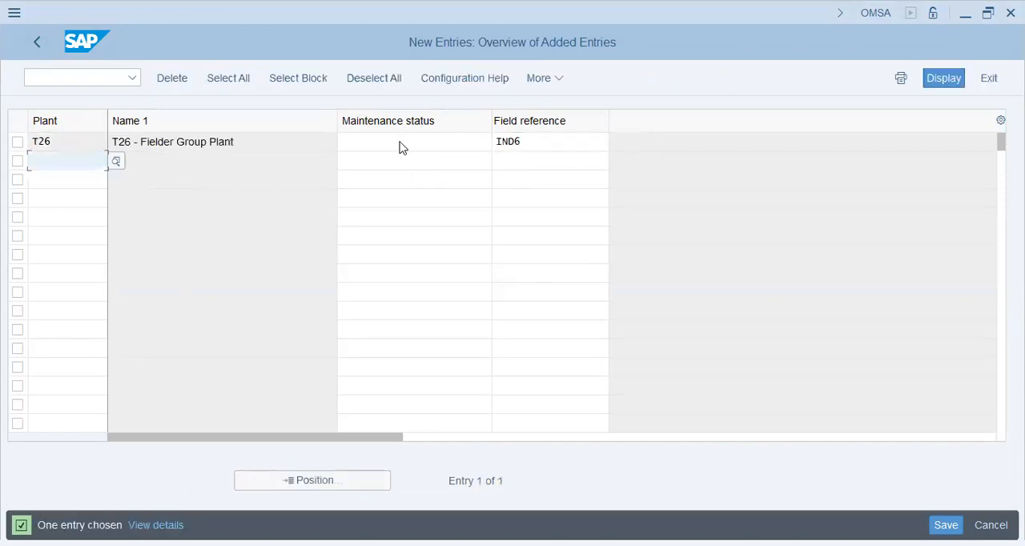
# Step: Save the new T26 plant entry with field reference IND6 and return to the plant-level field selection overview
pyautogui.click(402, 142)
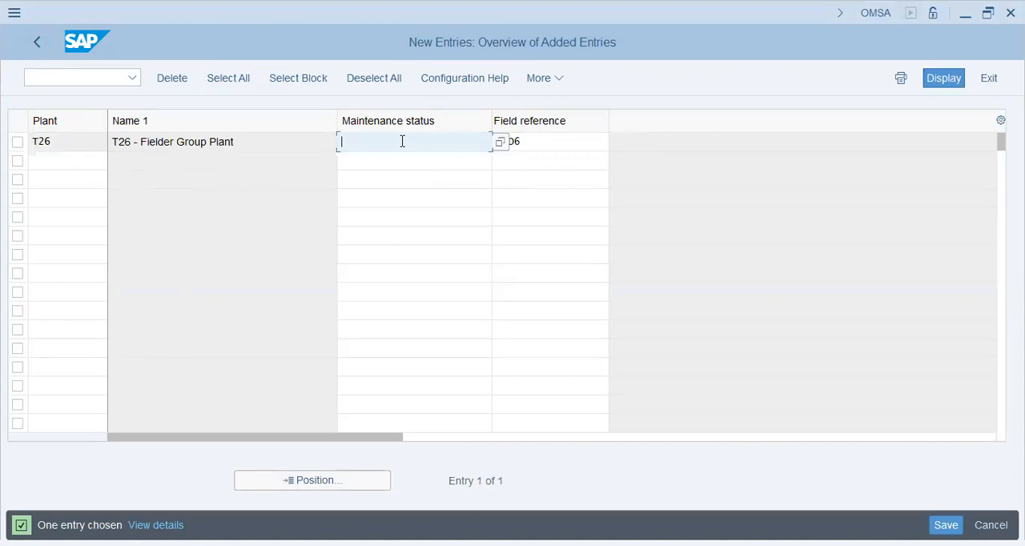
pyautogui.press('F4')
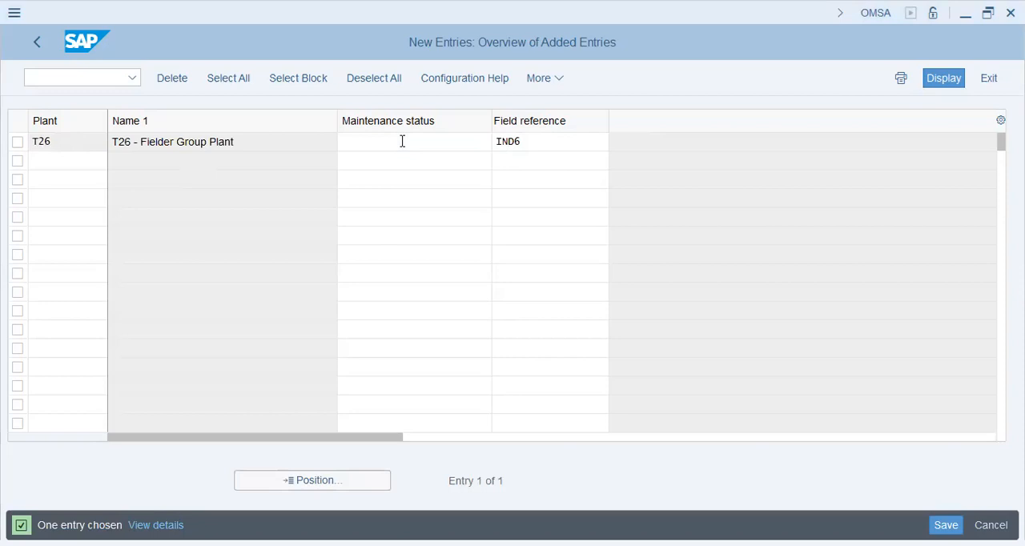
pyautogui.click(949, 475)
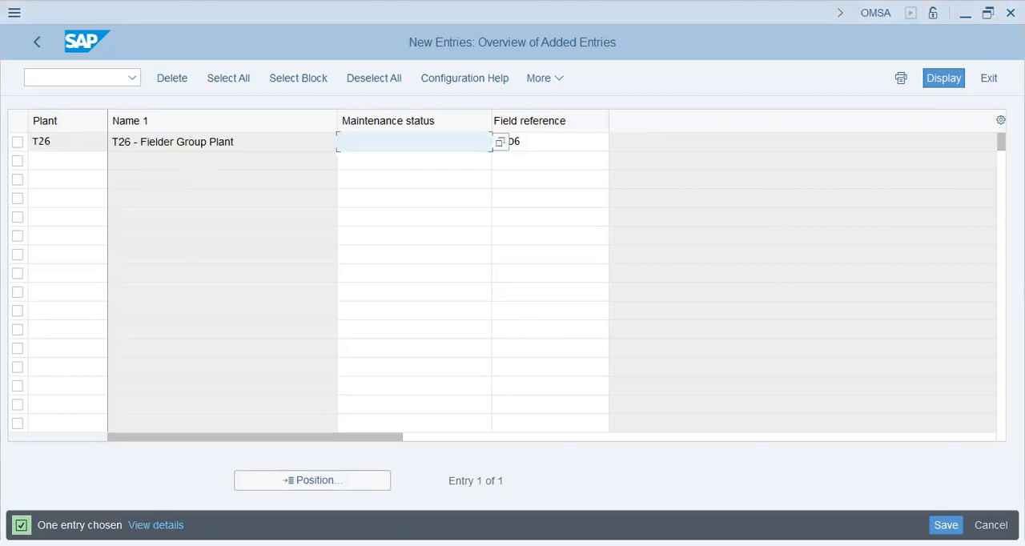
pyautogui.click(633, 391)
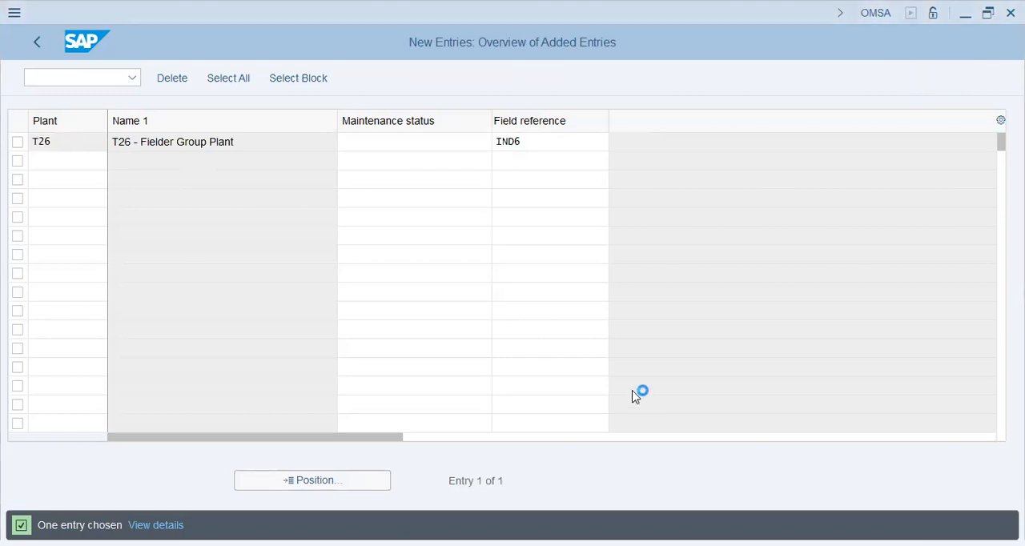
pyautogui.click(339, 348)
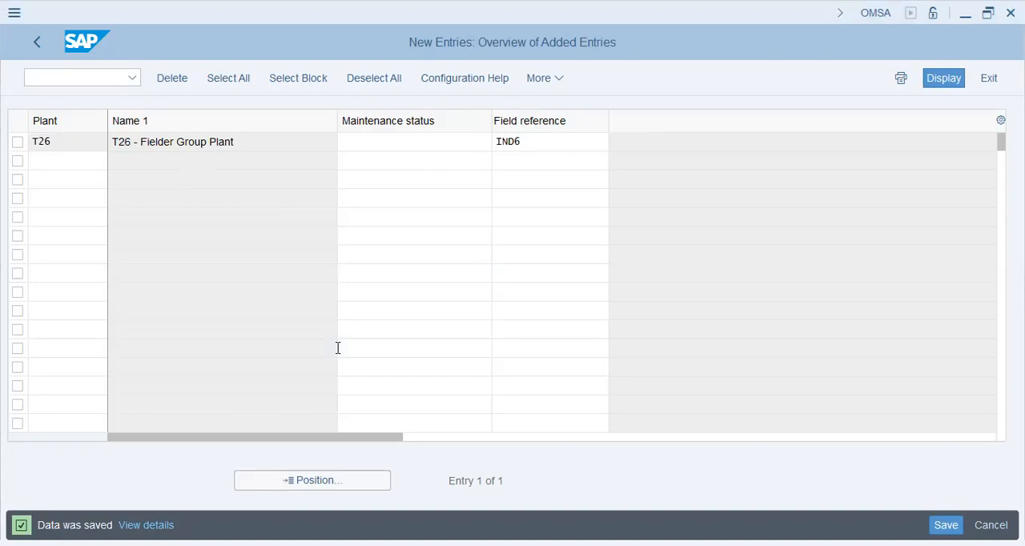
pyautogui.click(37, 43)
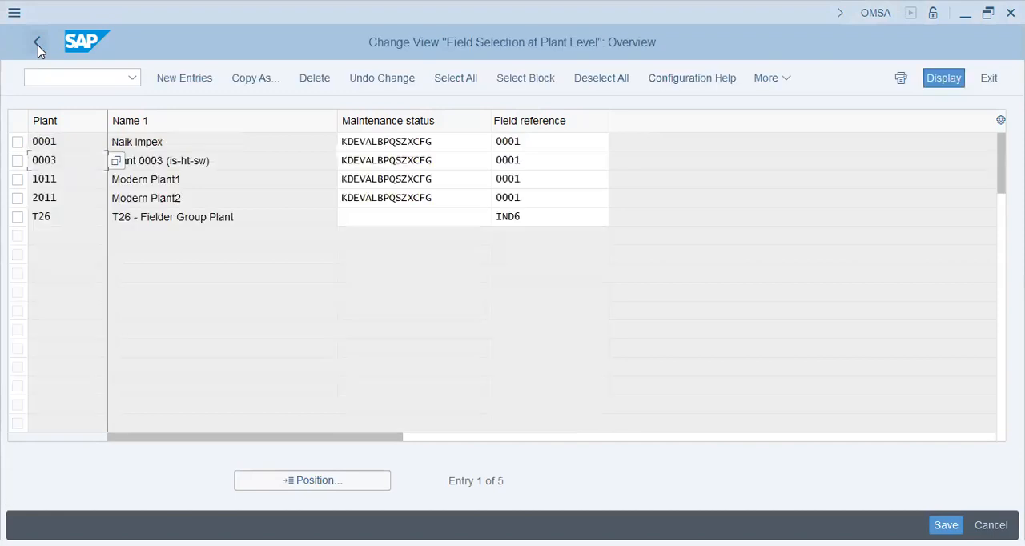
pyautogui.click(38, 45)
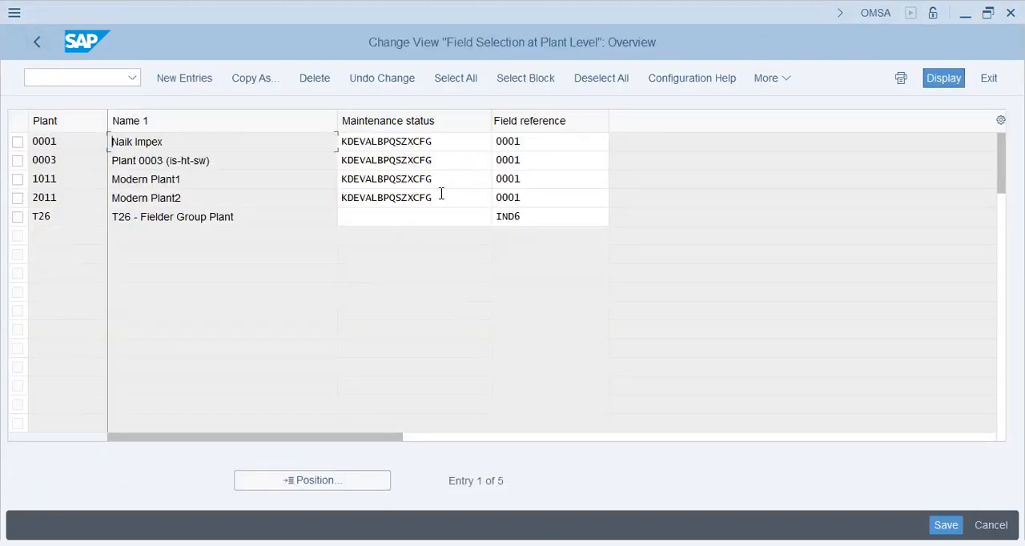
# Step: Copy the maintenance status KDEVALBPQSZXCFG from plant 2011 to plant T26
pyautogui.click(441, 194)
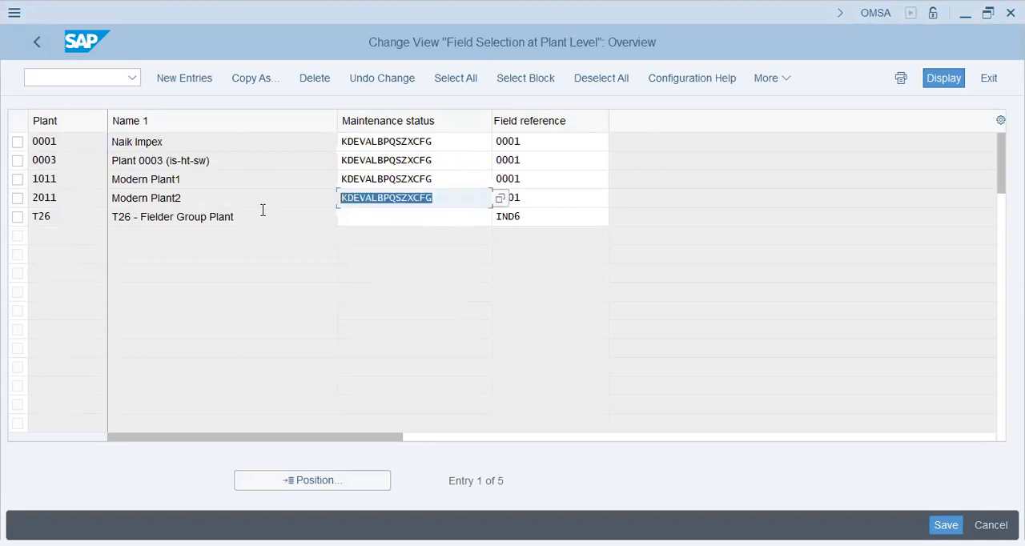
pyautogui.hotkey('ctrl', 'c')
pyautogui.press('Down')
pyautogui.hotkey('ctrl', 'v')
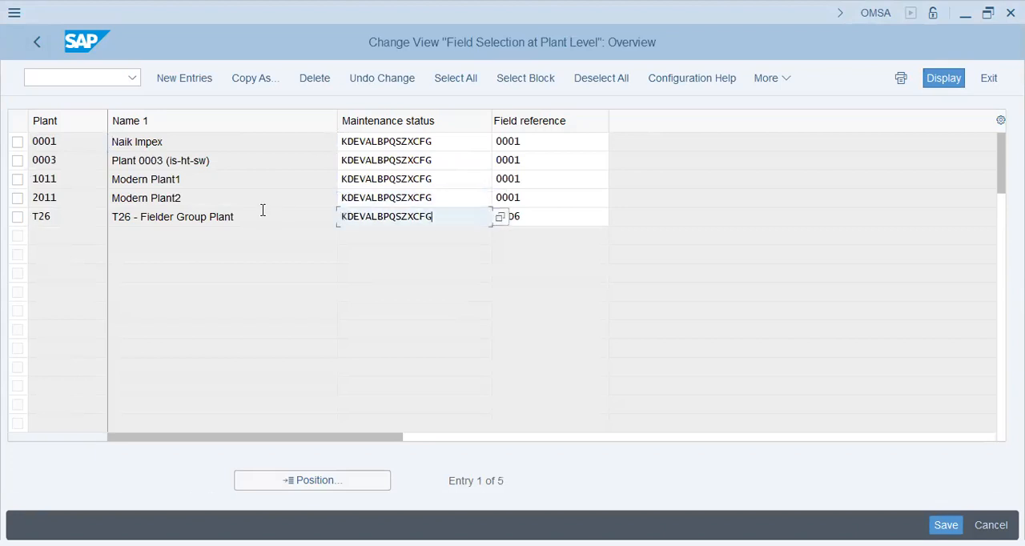
# Step: Examine the possible maintenance status values and their descriptions for plant T26, leaving its entry as it is
pyautogui.click(502, 217)
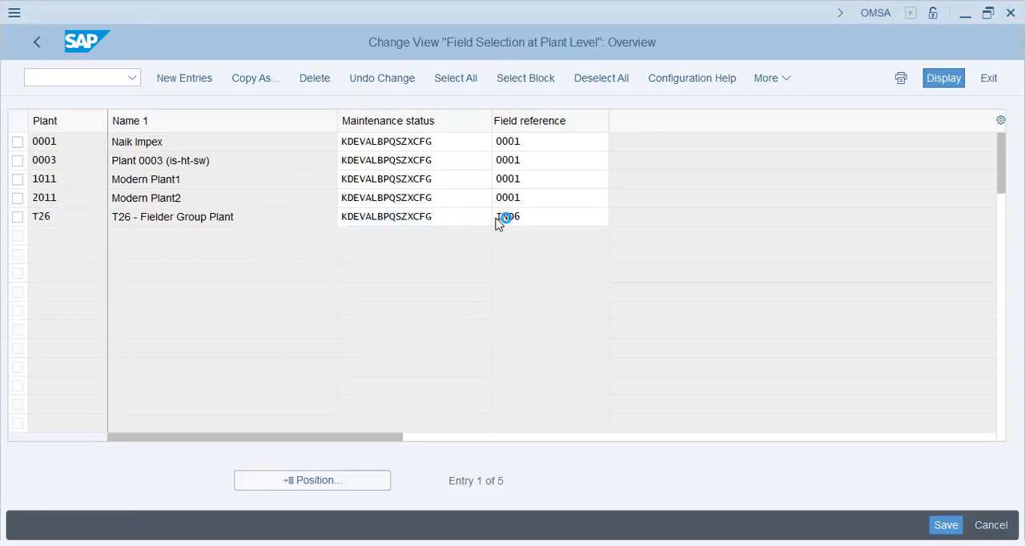
pyautogui.press('F4')
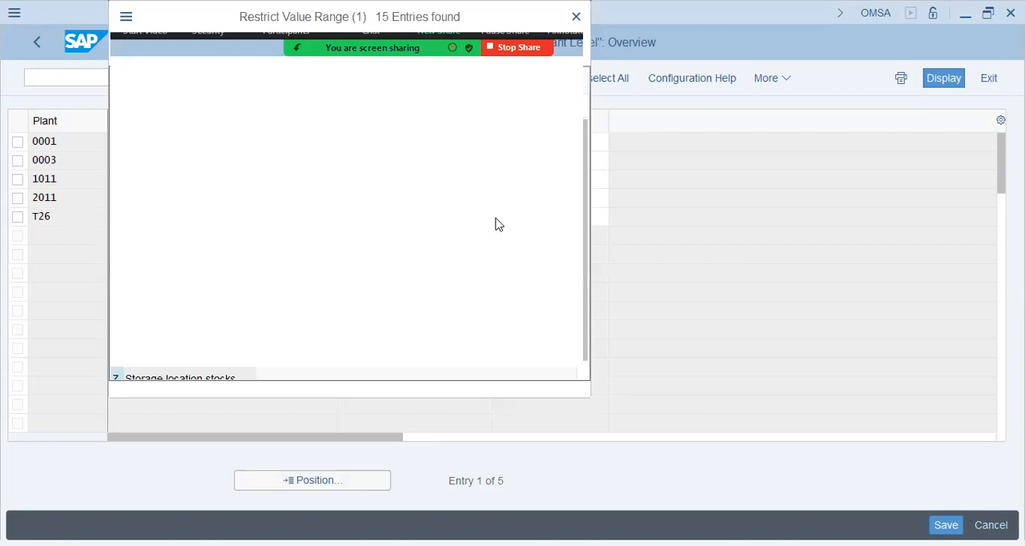
pyautogui.click(495, 217)
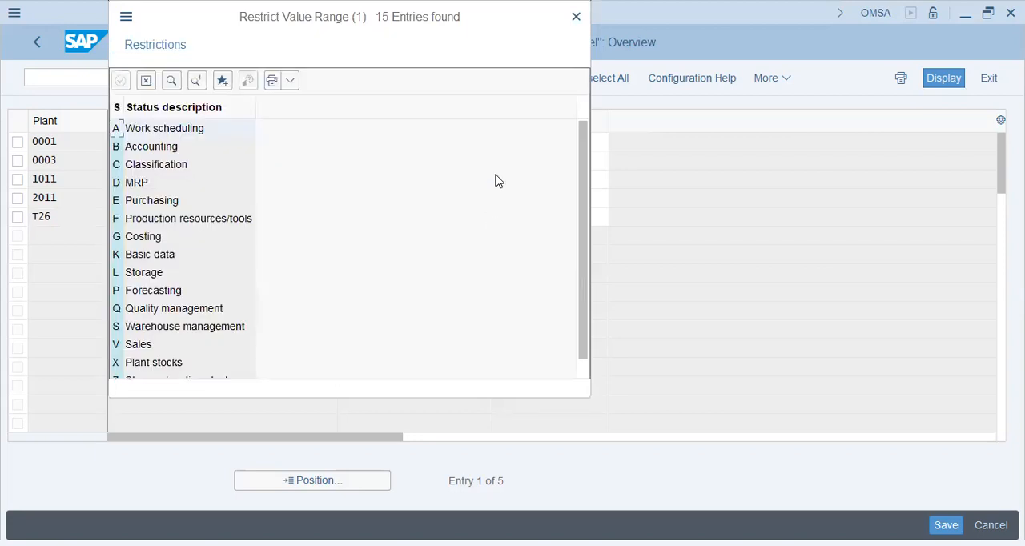
pyautogui.scroll(-1, 582, 167)
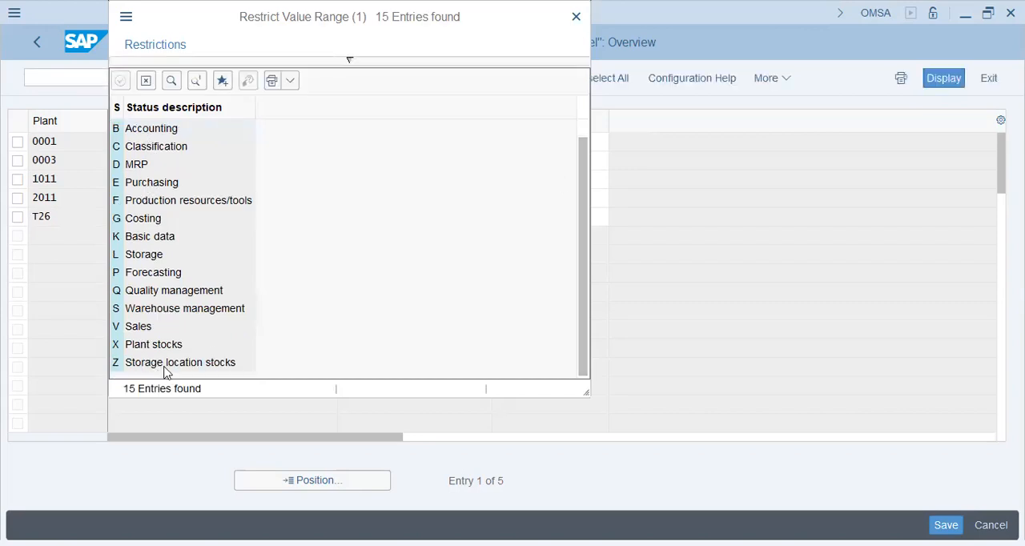
pyautogui.click(145, 81)
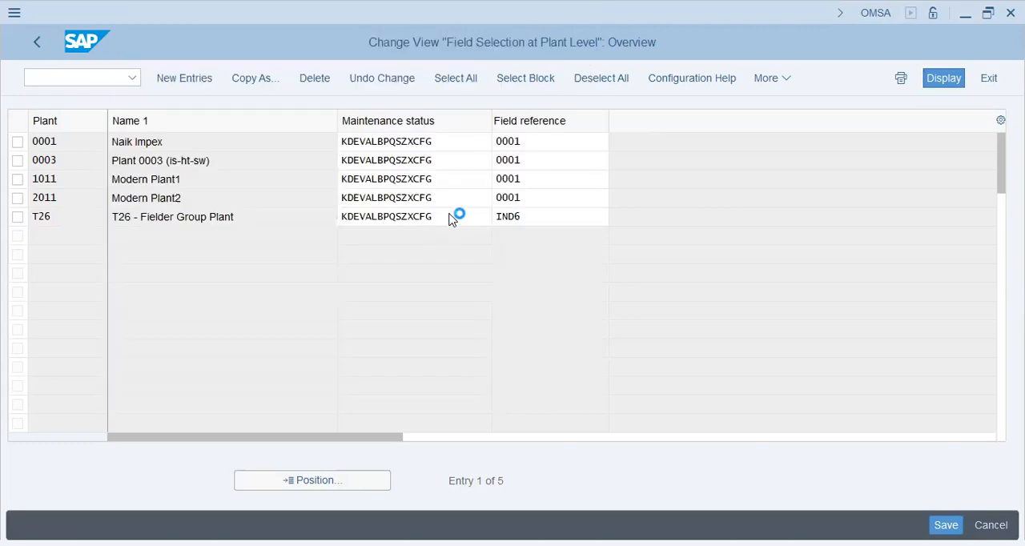
pyautogui.doubleClick(447, 217)
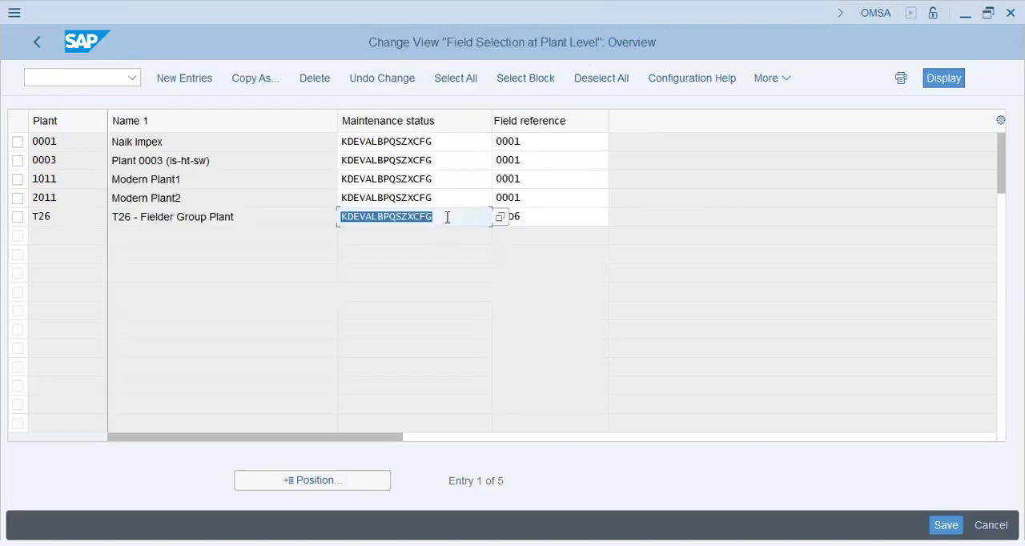
pyautogui.click(551, 216)
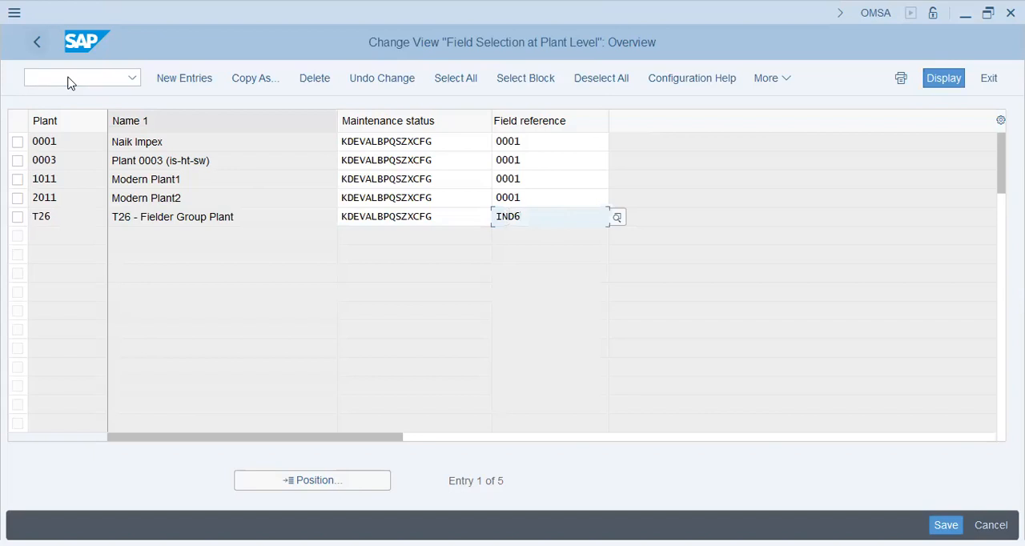
# Step: Save the changed plant-level entry for T26 and return to the IMG structure
pyautogui.press('F3')
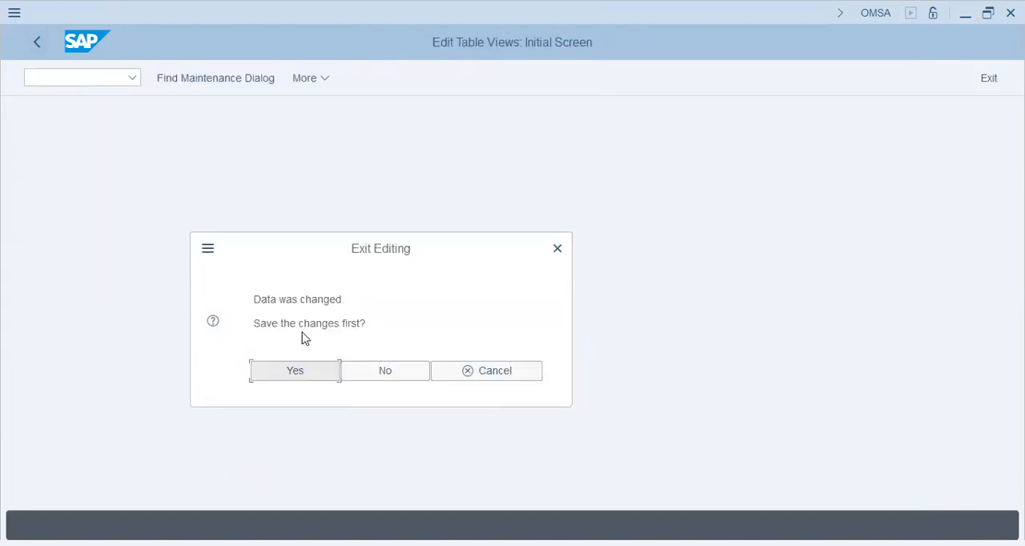
pyautogui.click(293, 373)
pyautogui.click(339, 347)
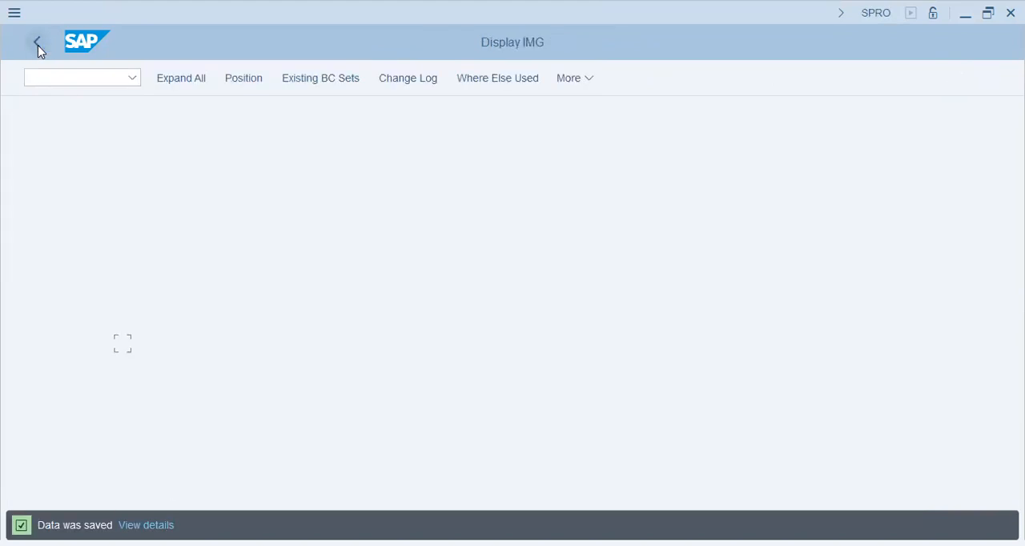
# Step: Reopen the SAP Reference IMG and expand Logistics - General down to the Material Master activities
pyautogui.click(38, 45)
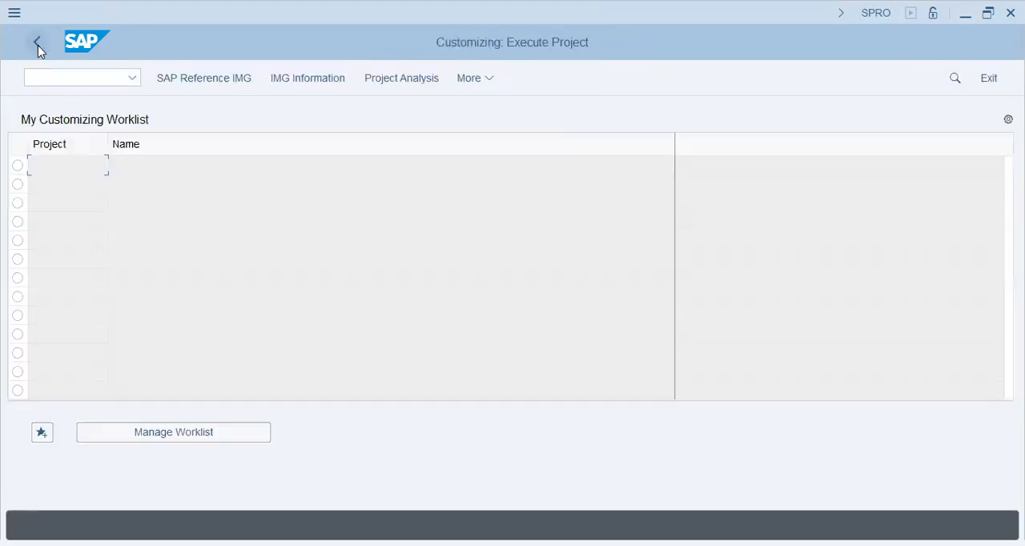
pyautogui.click(210, 82)
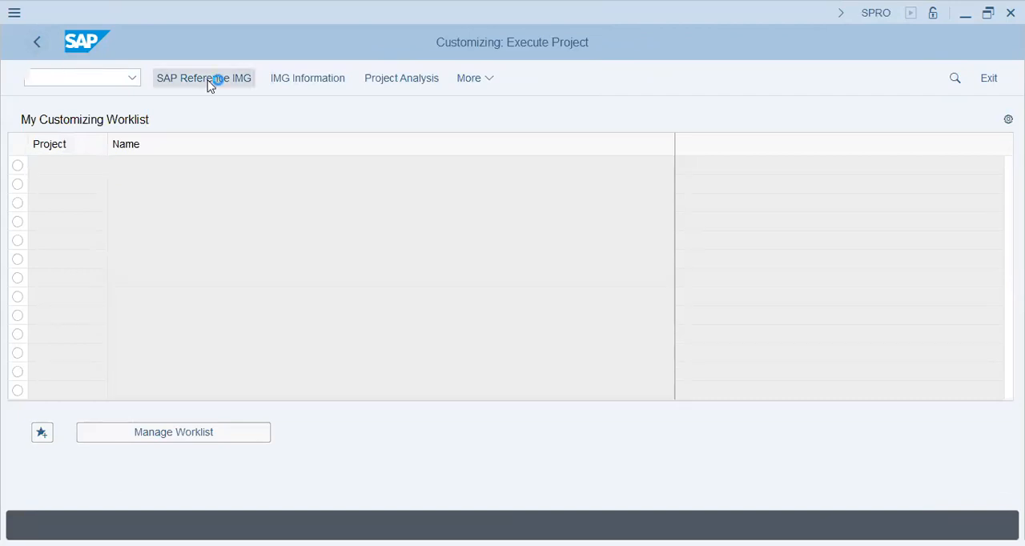
pyautogui.click(126, 433)
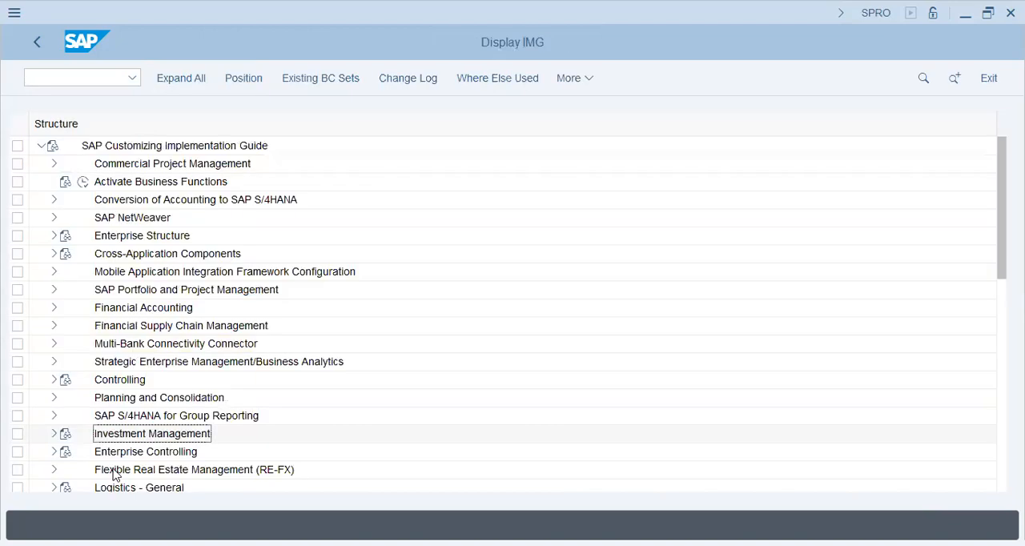
pyautogui.click(115, 455)
pyautogui.click(53, 490)
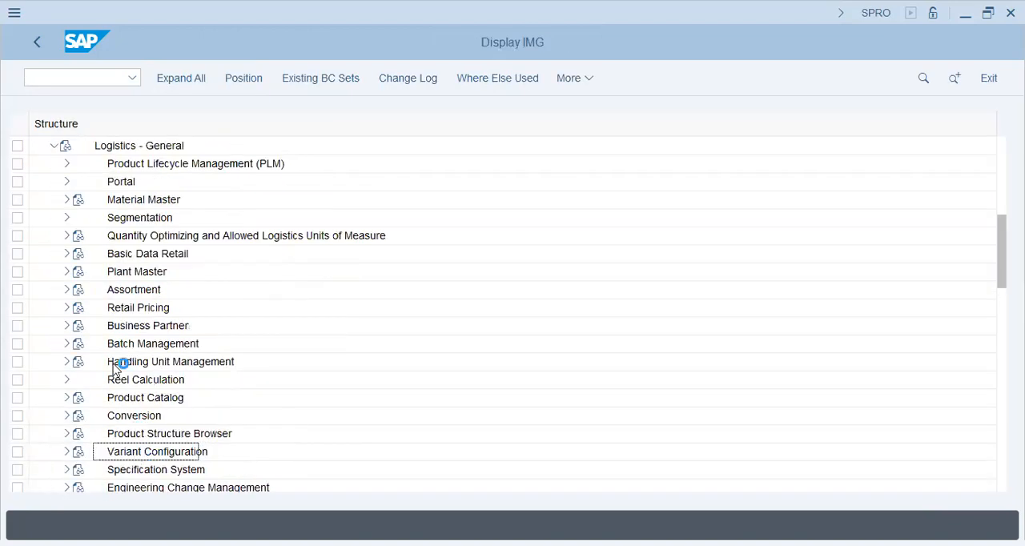
pyautogui.click(68, 200)
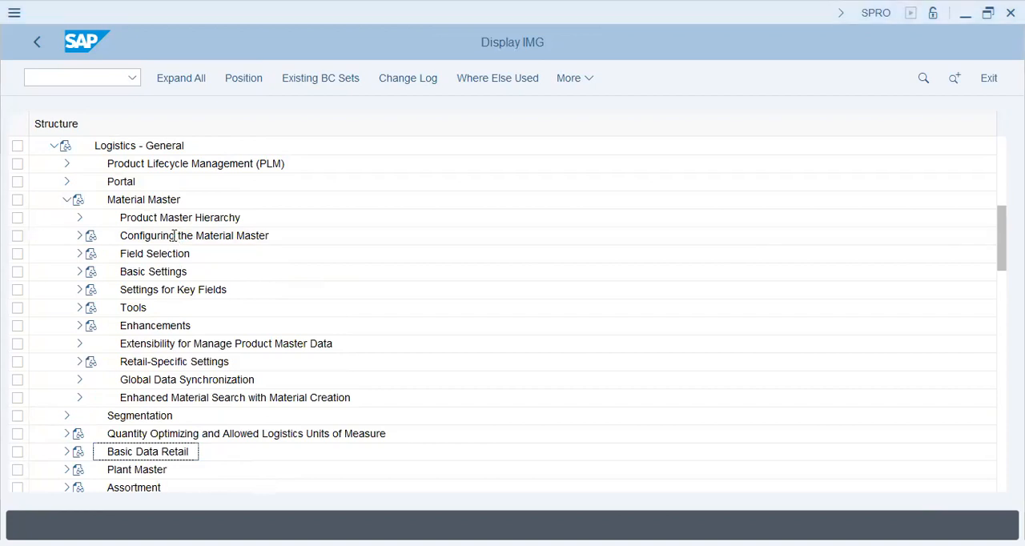
# Step: Expand Material Types in the Material Master Basic Settings and open Define Attributes of Material Types
pyautogui.click(80, 271)
pyautogui.click(193, 292)
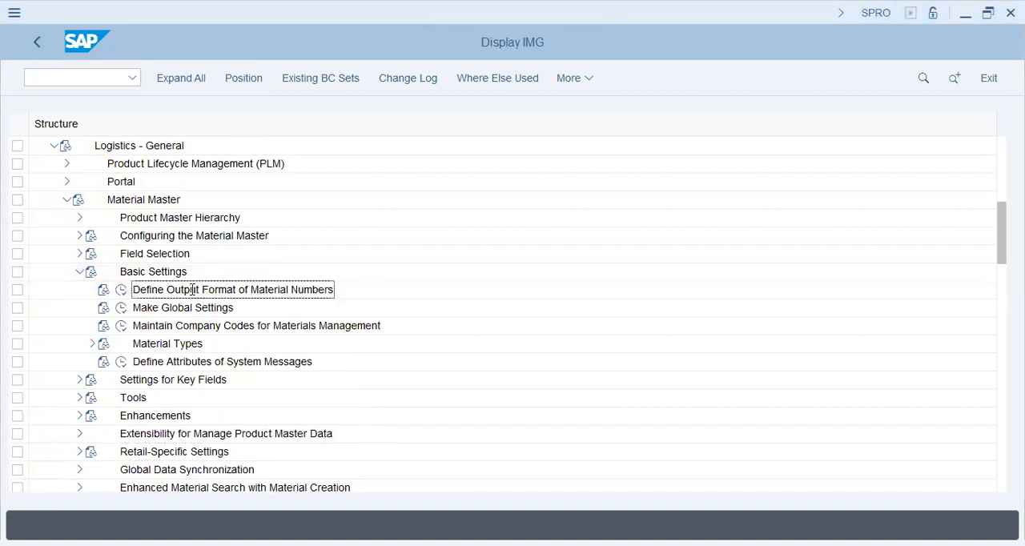
pyautogui.click(93, 345)
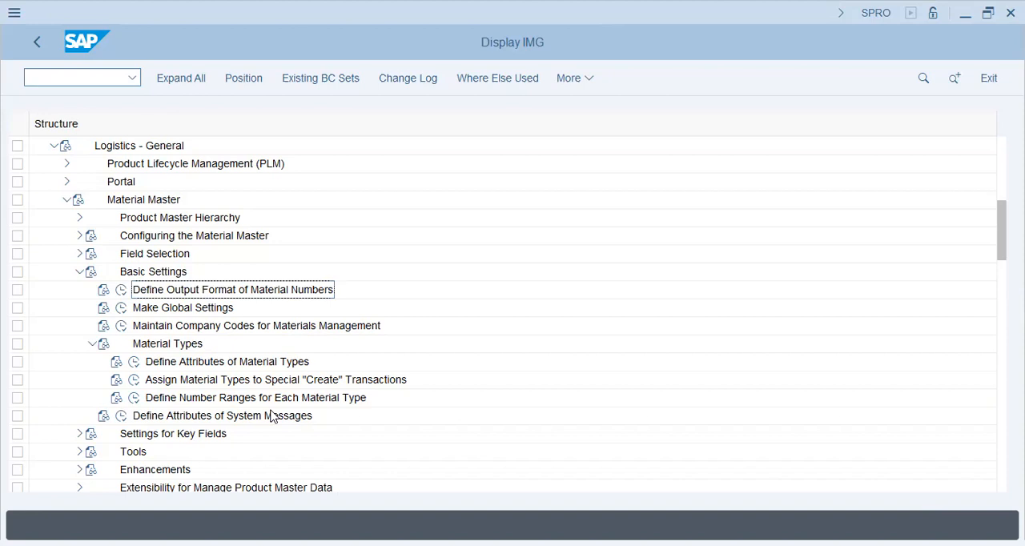
pyautogui.click(132, 365)
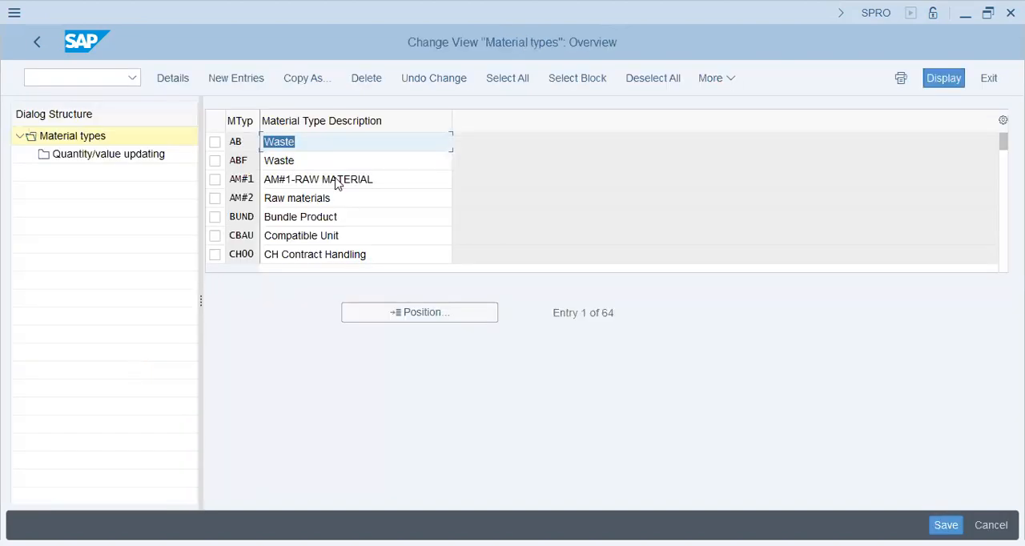
# Step: Copy the material type ROH, Raw materials (ROH), as a new material type with the code FROH
pyautogui.click(400, 175)
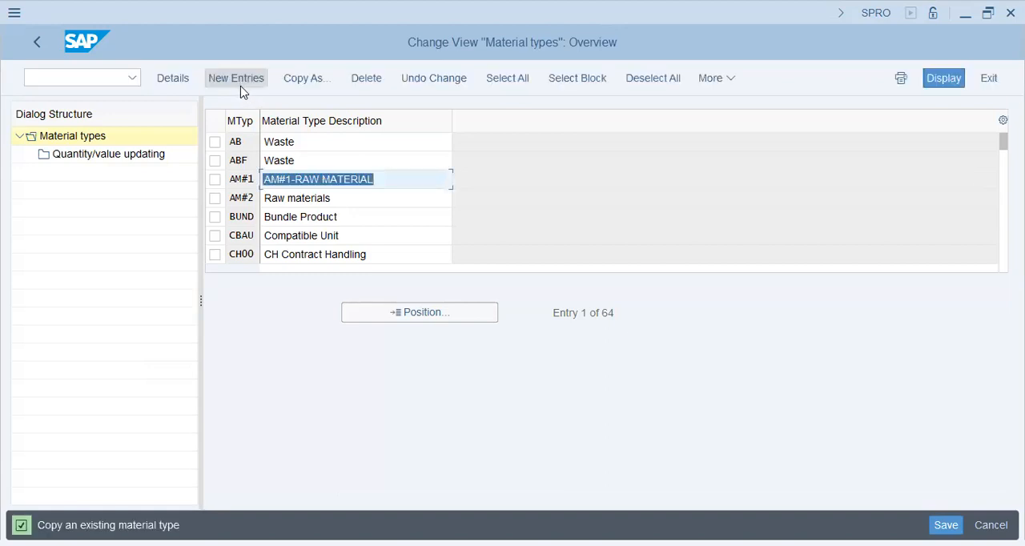
pyautogui.doubleClick(321, 192)
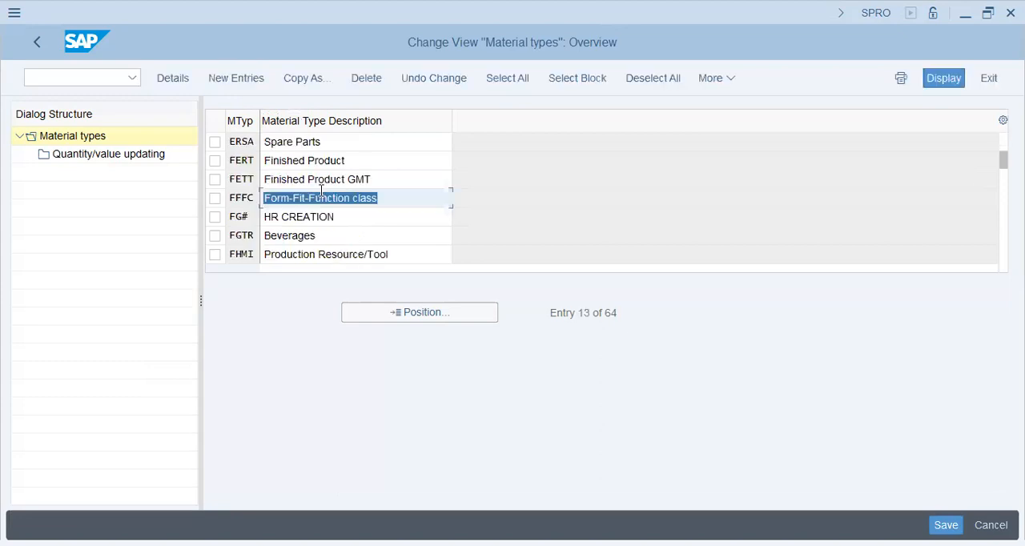
pyautogui.press('pagedown')
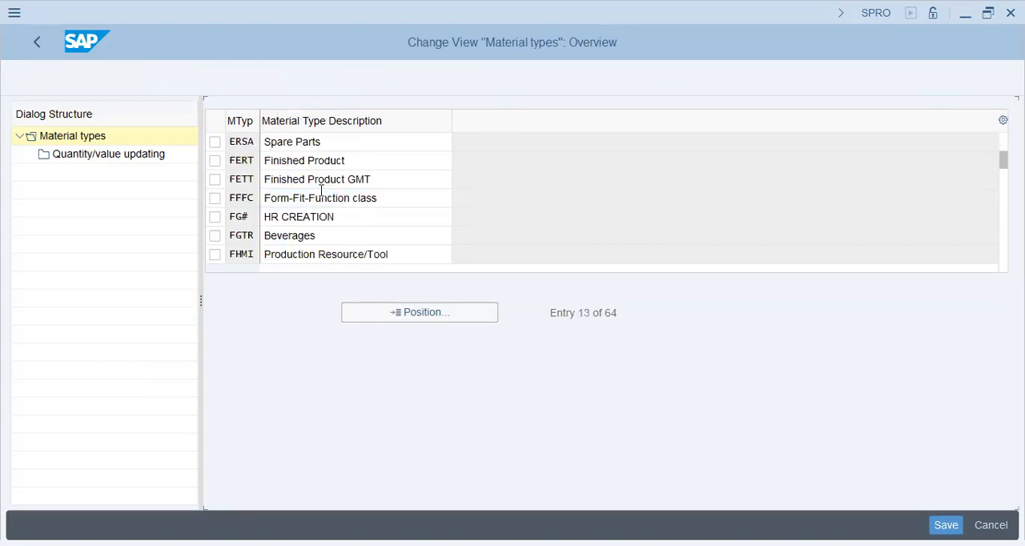
pyautogui.click(330, 197)
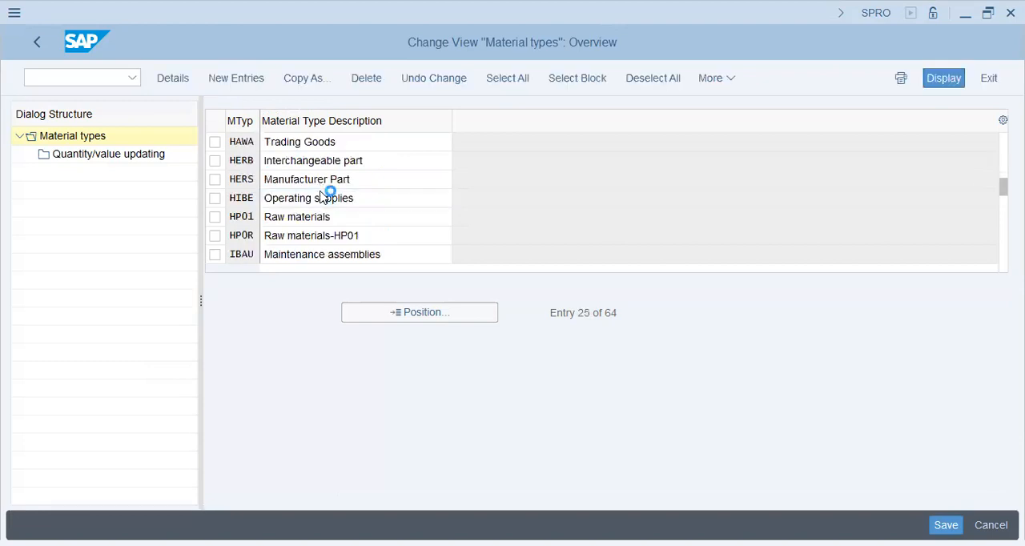
pyautogui.press('pagedown')
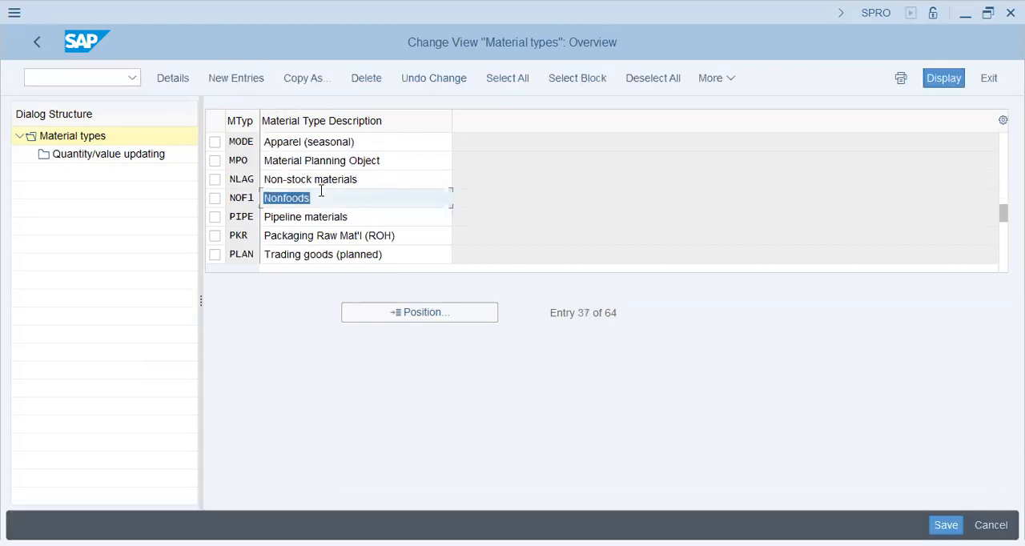
pyautogui.press('pagedown')
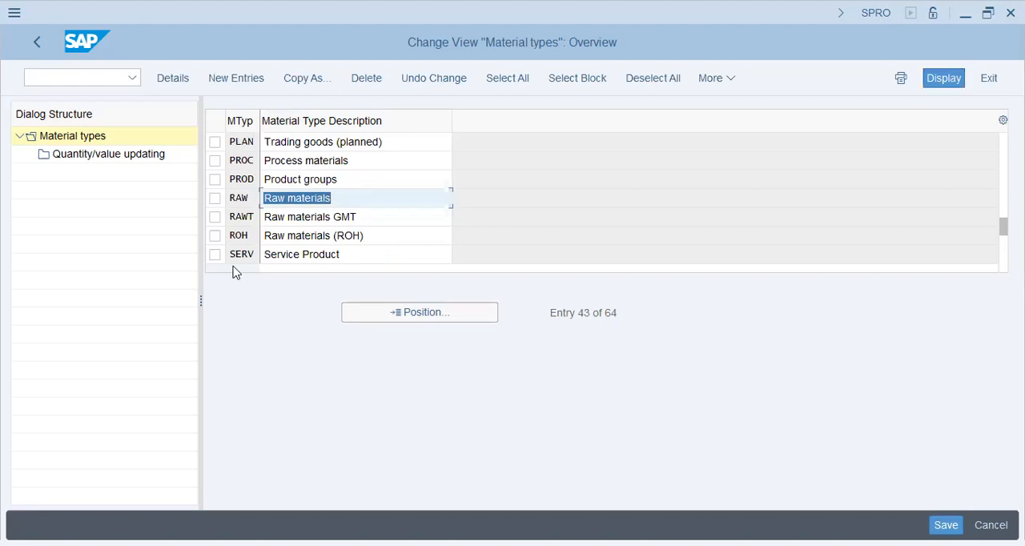
pyautogui.click(215, 236)
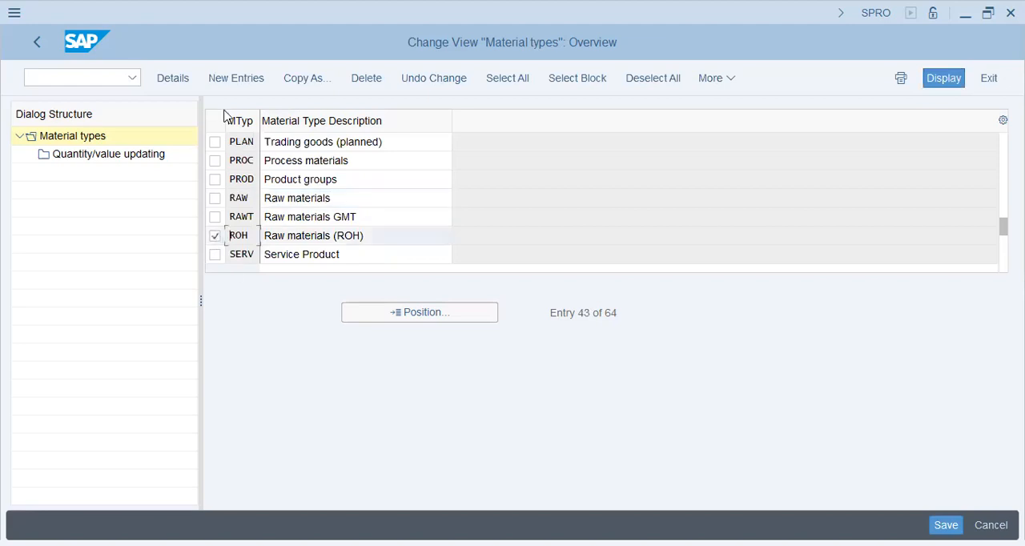
pyautogui.click(304, 77)
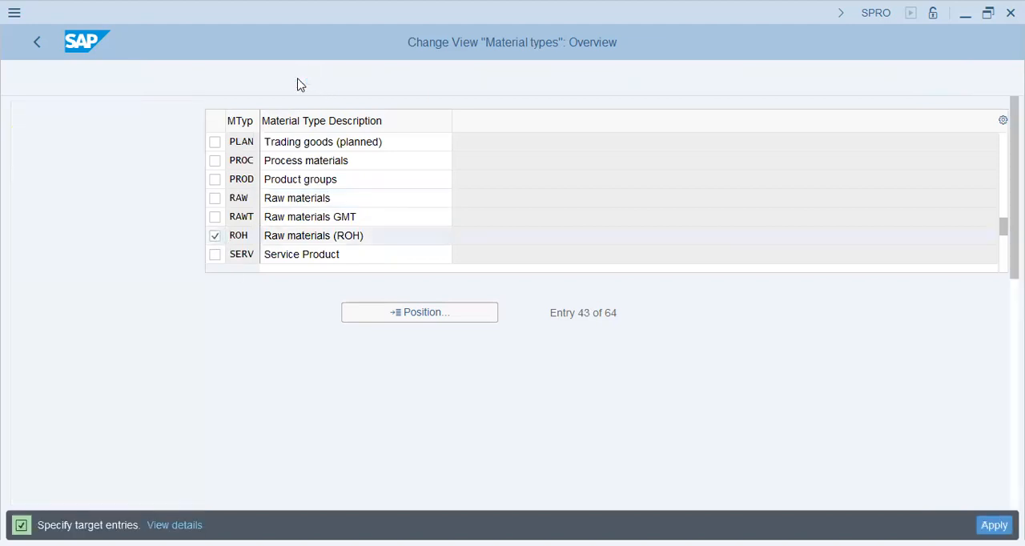
pyautogui.write('FROH')
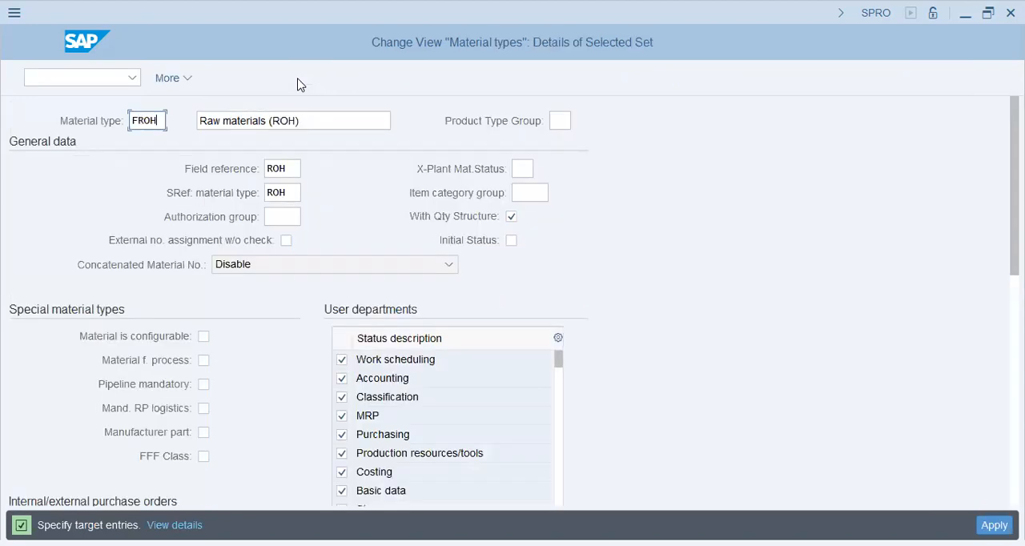
# Step: Describe the new material type FROH as Fielder ROH and set its field reference to FERT
pyautogui.press('Tab')
pyautogui.write('Fielder ROH')
pyautogui.press('Tab')
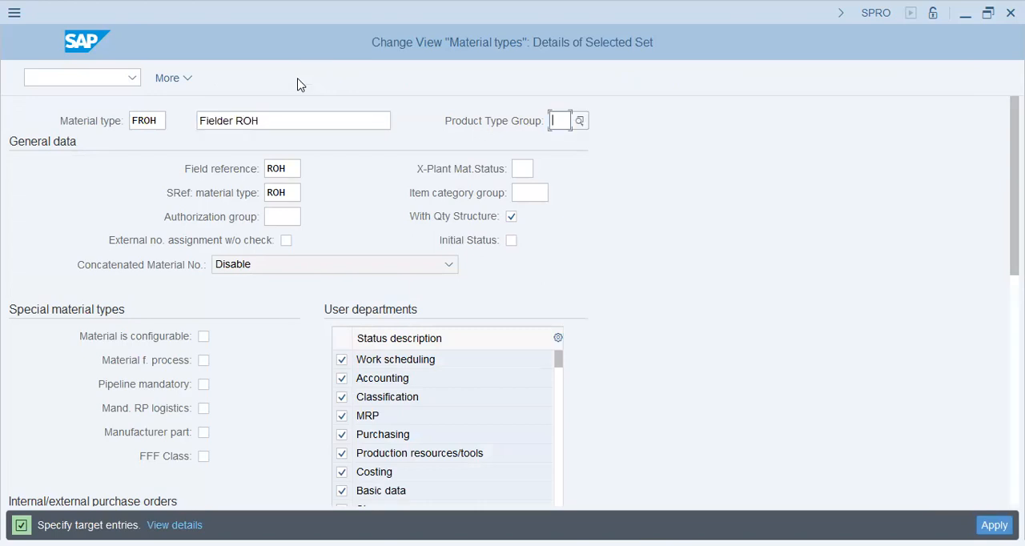
pyautogui.press('Return')
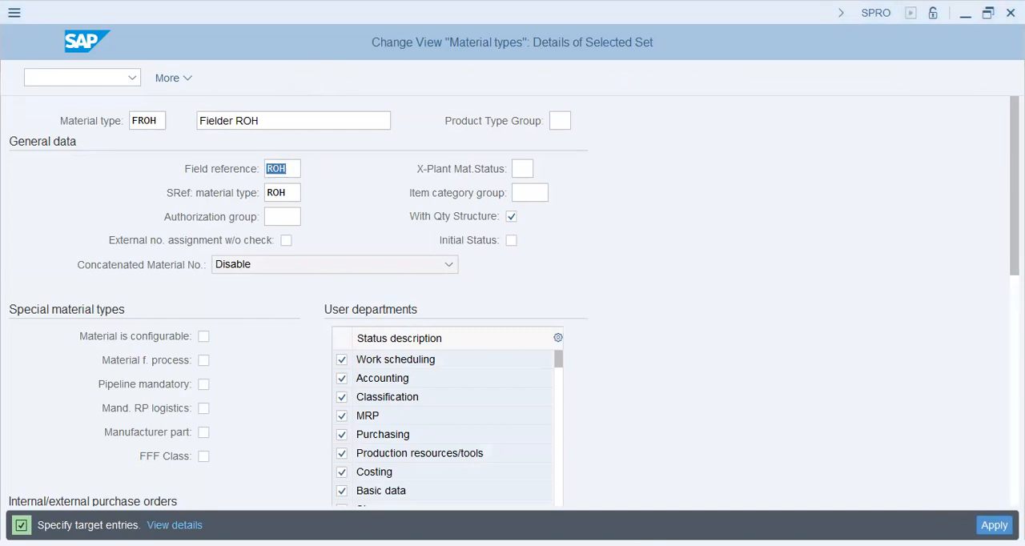
pyautogui.write('FERT')
pyautogui.press('Return')
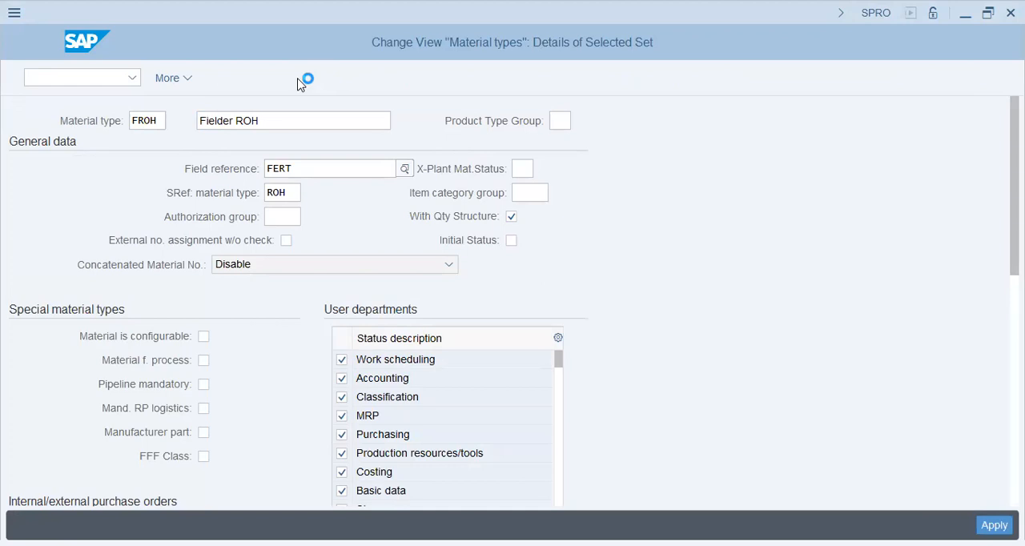
# Step: Enable external number assignment without check and Initial Status for FROH, consulting the field help on the initial batch status
pyautogui.click(291, 193)
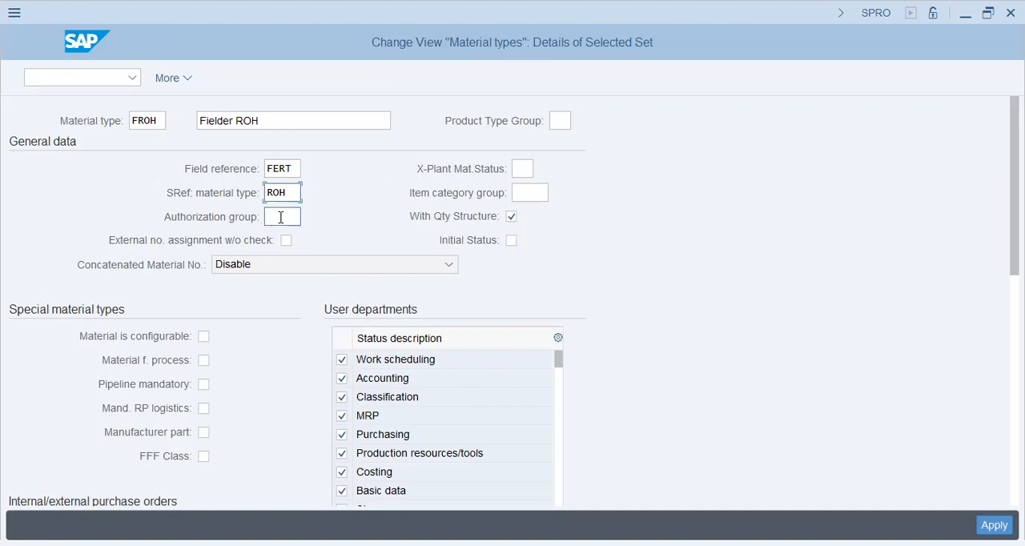
pyautogui.click(280, 217)
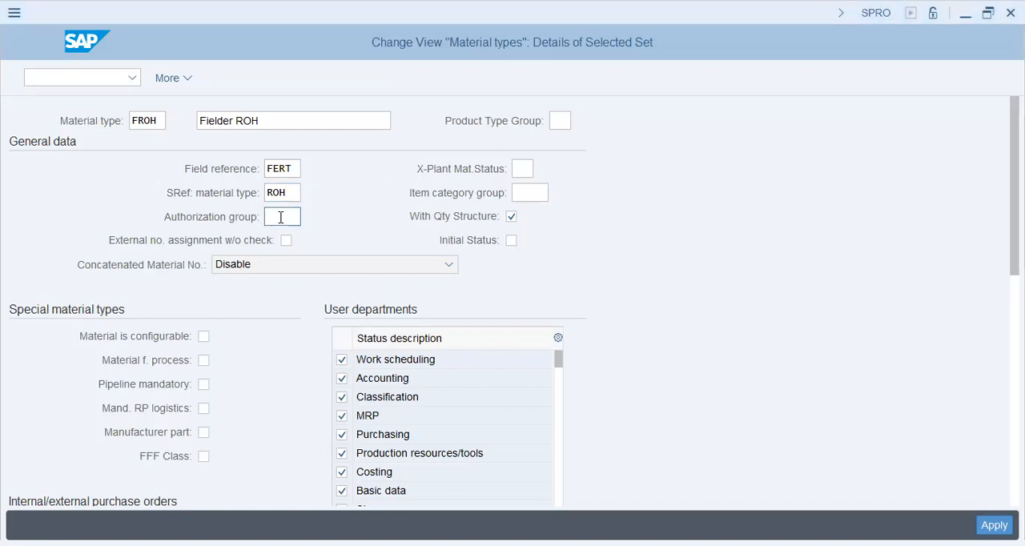
pyautogui.click(236, 250)
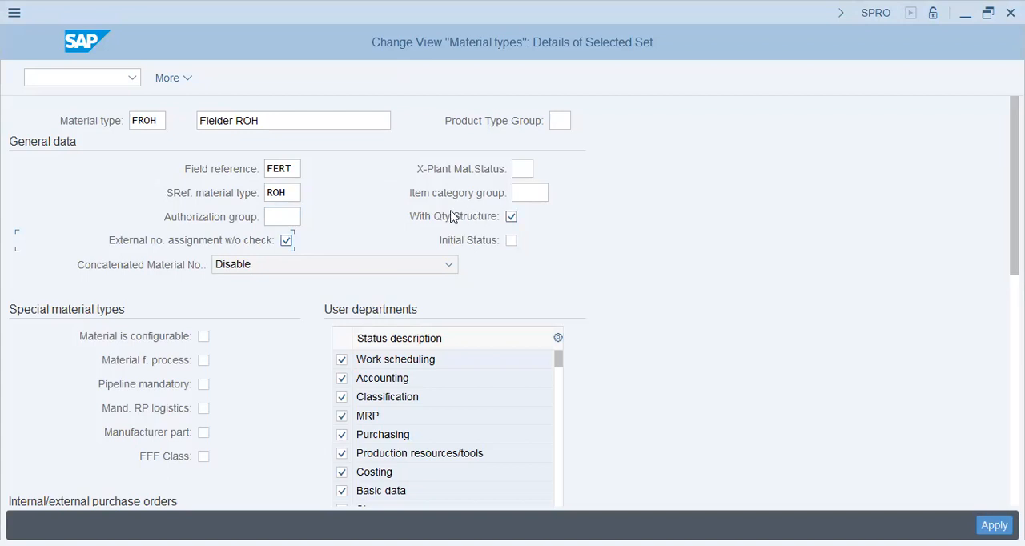
pyautogui.click(476, 244)
pyautogui.press('F1')
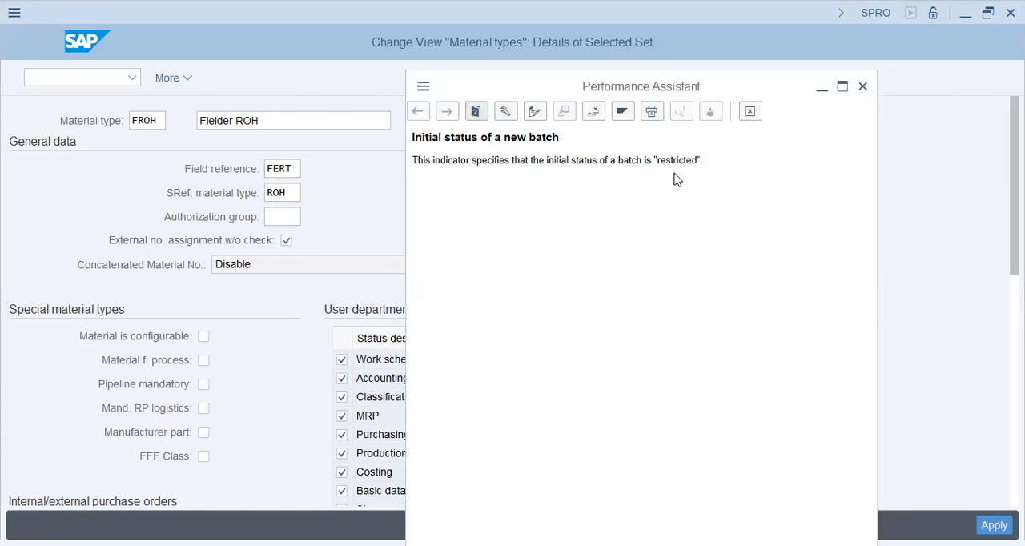
pyautogui.moveTo(570, 160); pyautogui.dragTo(656, 161)
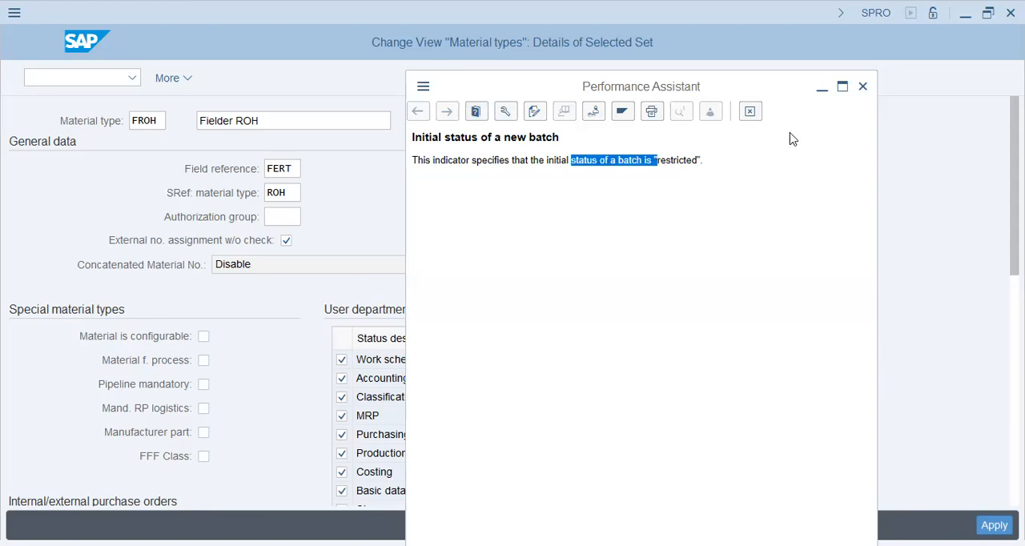
pyautogui.click(862, 88)
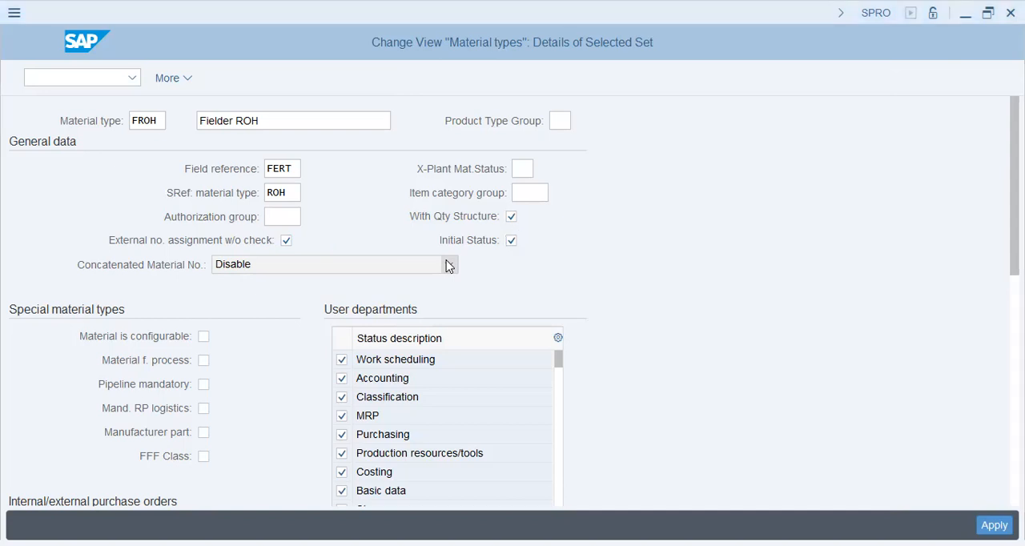
pyautogui.scroll(-3, 332, 230)
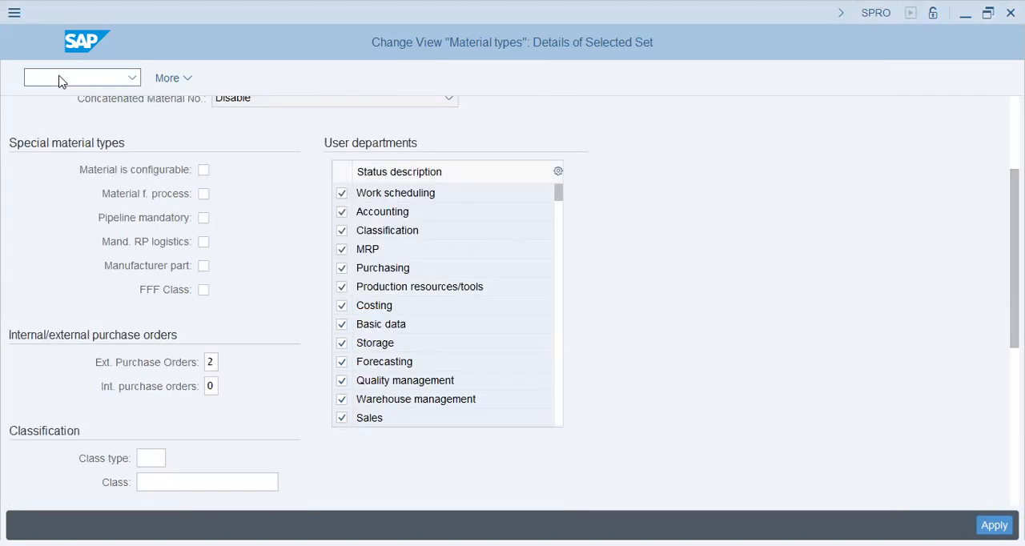
# Step: Start transaction MM01 and view the selectable views for the Chemical industry sector and material type AM#1-RAW MATERIAL
pyautogui.write('/NMM01')
pyautogui.press('Return')
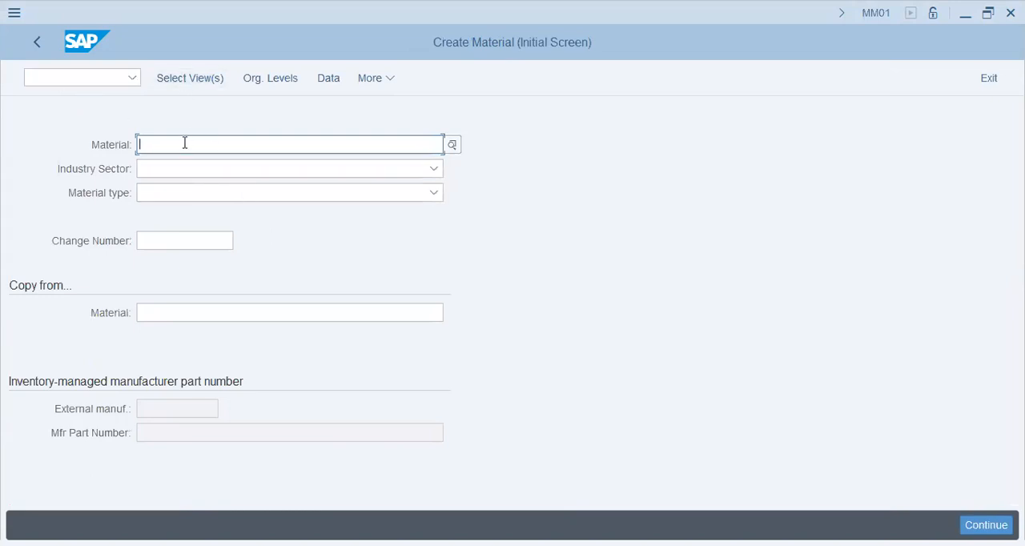
pyautogui.click(186, 173)
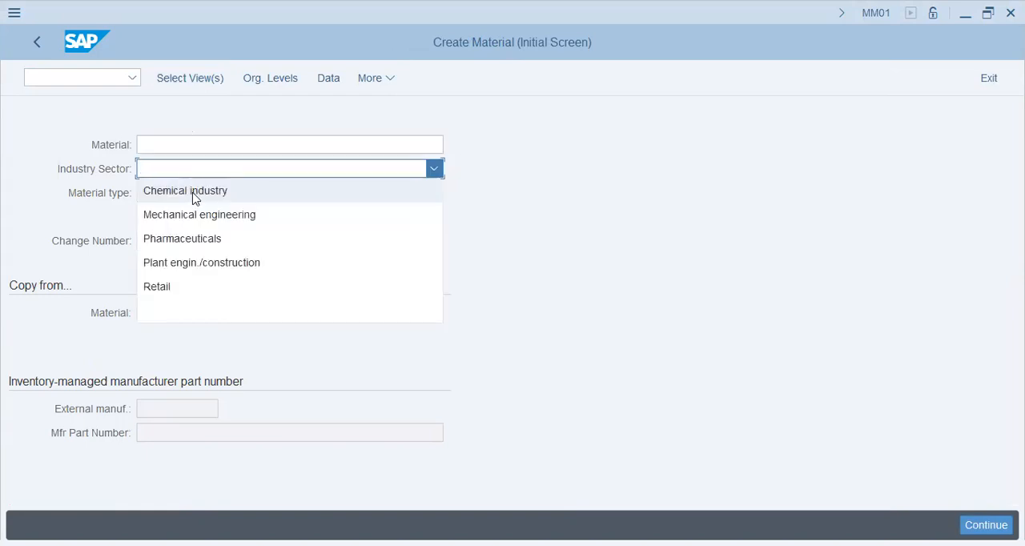
pyautogui.click(194, 194)
pyautogui.click(191, 195)
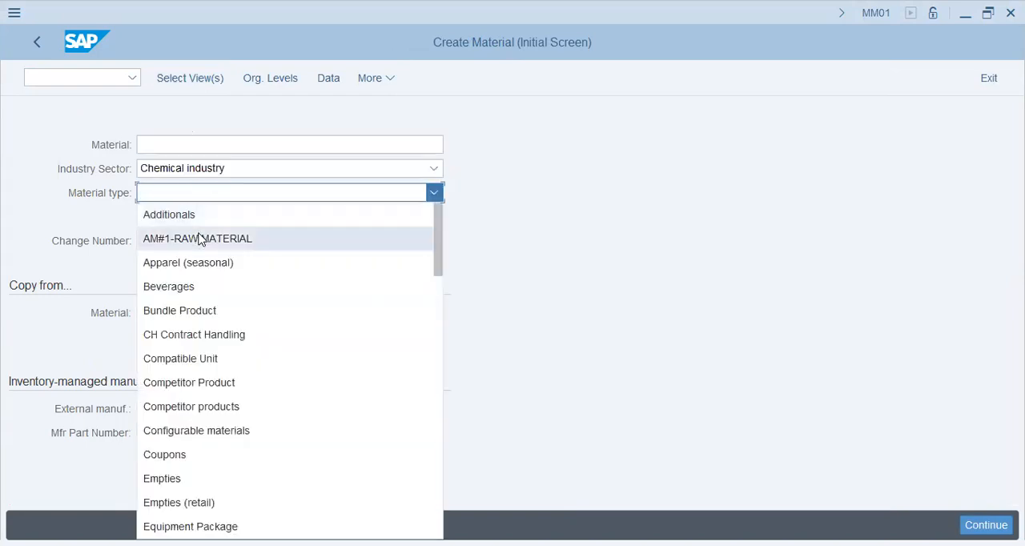
pyautogui.click(198, 238)
pyautogui.click(183, 89)
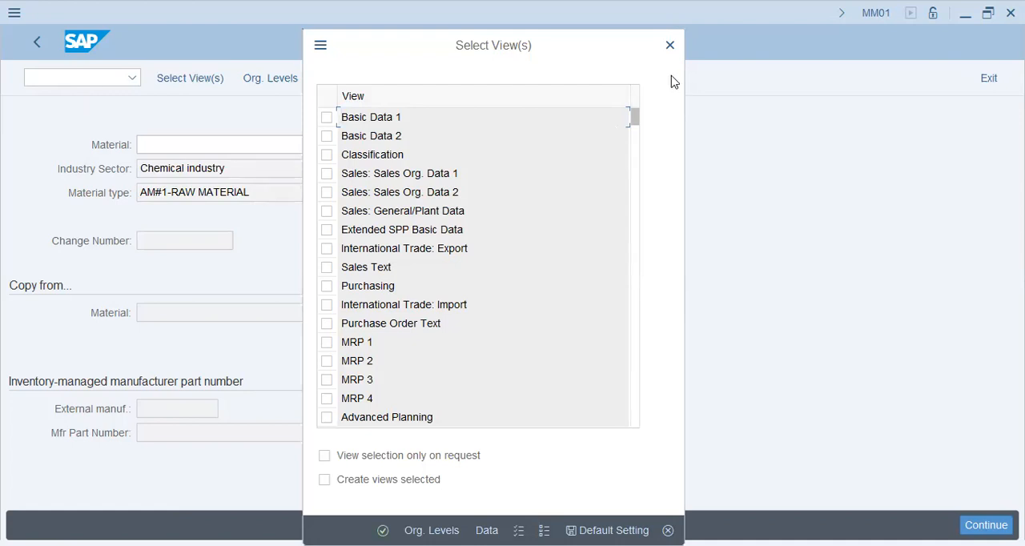
# Step: Return to the SAP Reference IMG through SPRO and expand Logistics - General, Material Master down to Basic Settings
pyautogui.click(107, 82)
pyautogui.write('/NSPROE')
pyautogui.press('BackSpace')
pyautogui.press('Return')
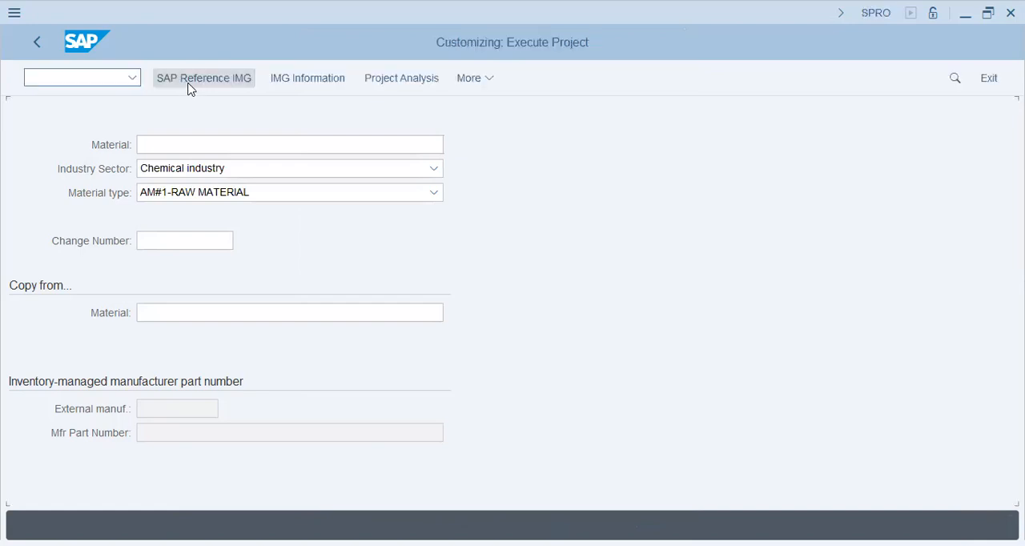
pyautogui.click(189, 84)
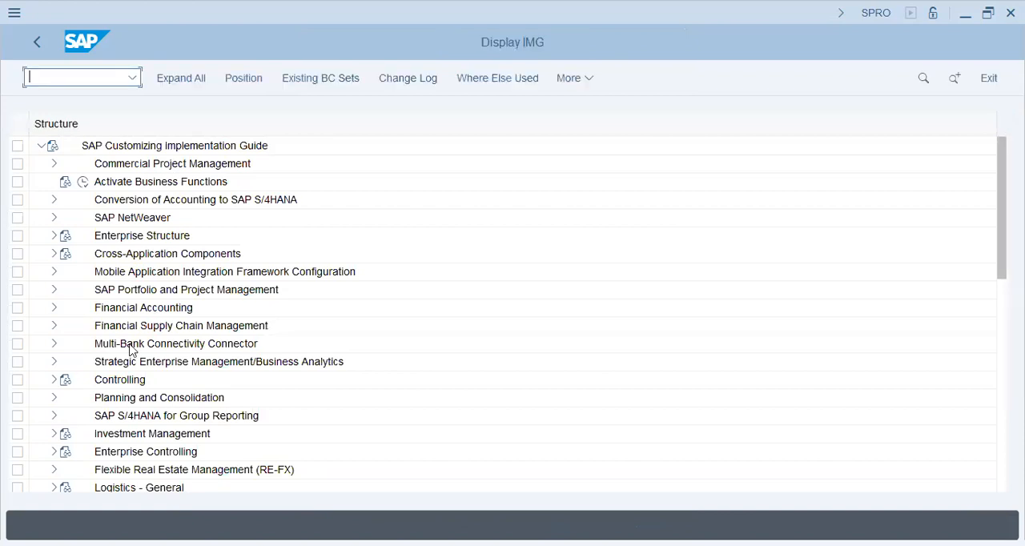
pyautogui.click(152, 404)
pyautogui.click(54, 489)
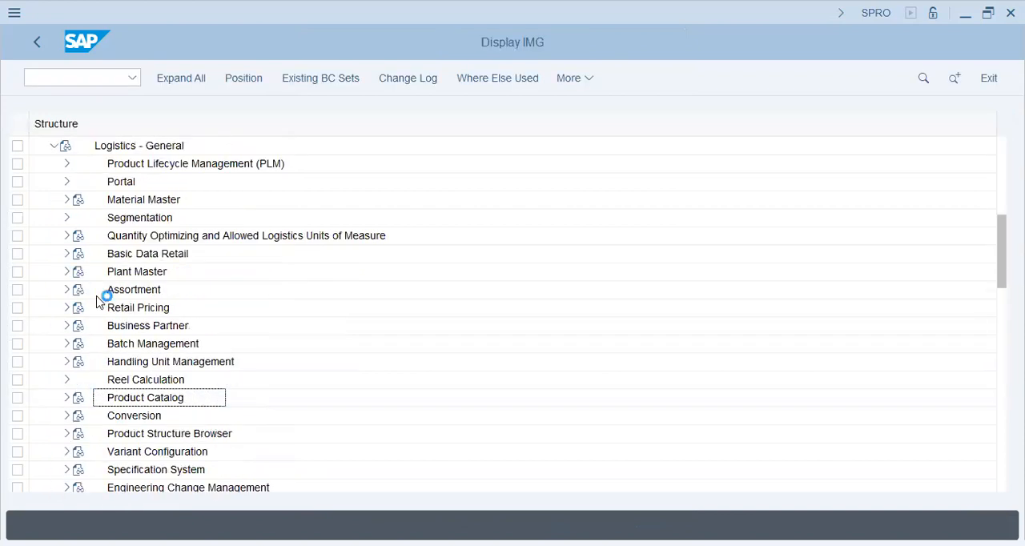
pyautogui.click(67, 201)
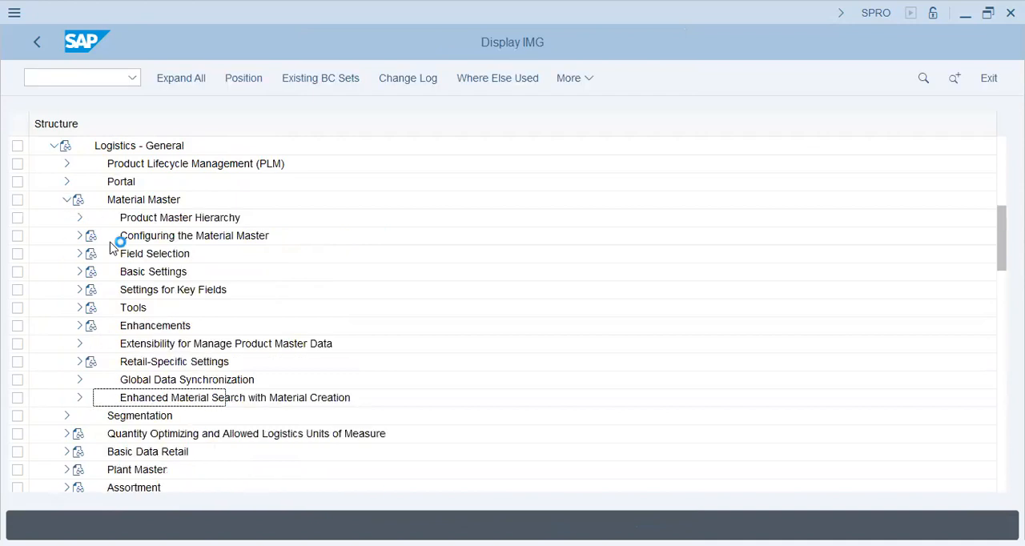
pyautogui.click(79, 272)
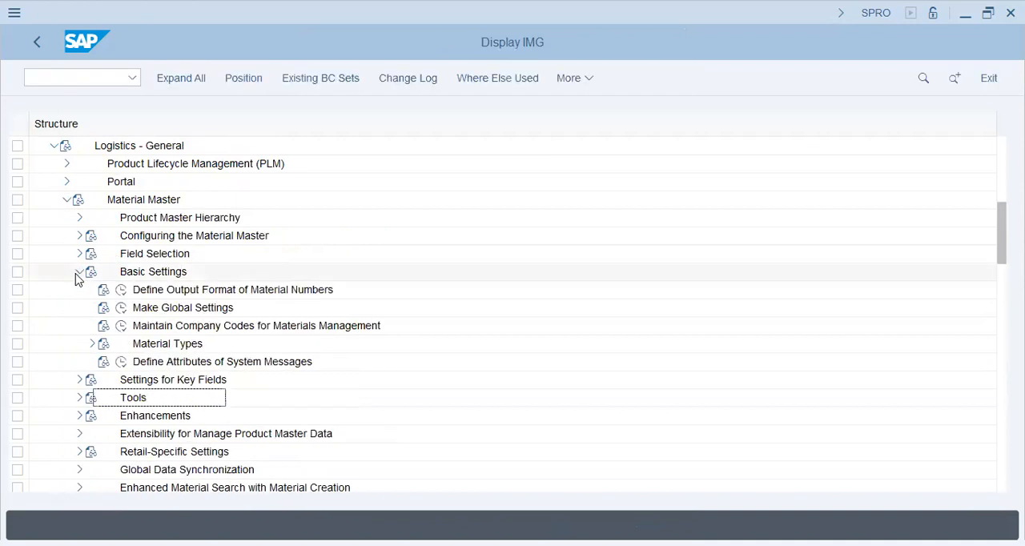
# Step: Expand Material Types under Basic Settings and open Define Attributes of Material Types
pyautogui.click(123, 365)
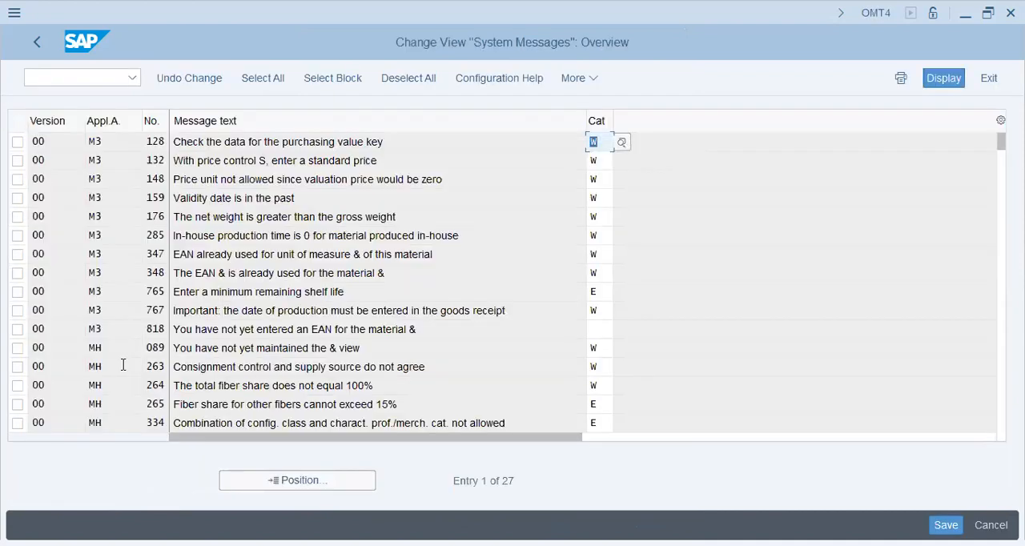
pyautogui.press('F3')
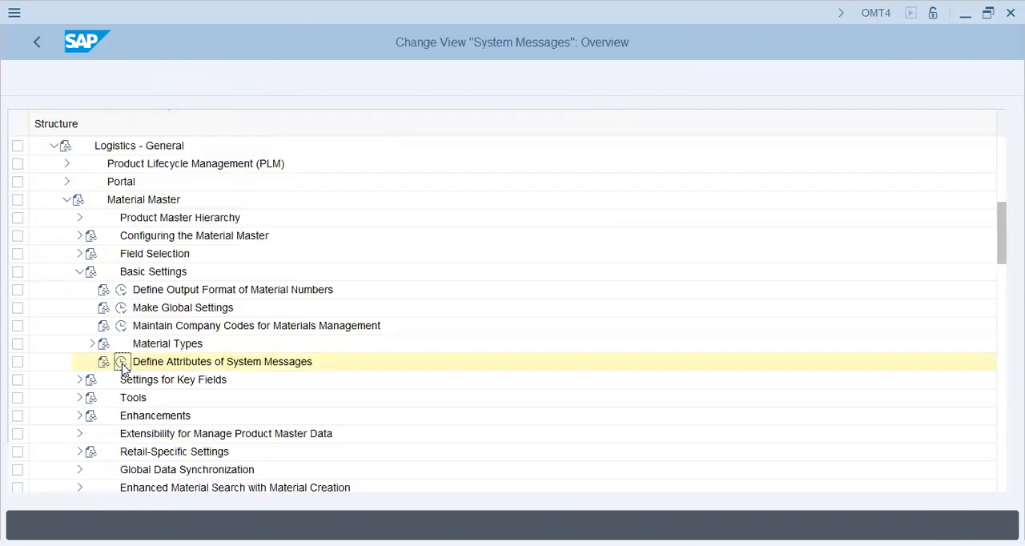
pyautogui.click(92, 343)
pyautogui.click(134, 362)
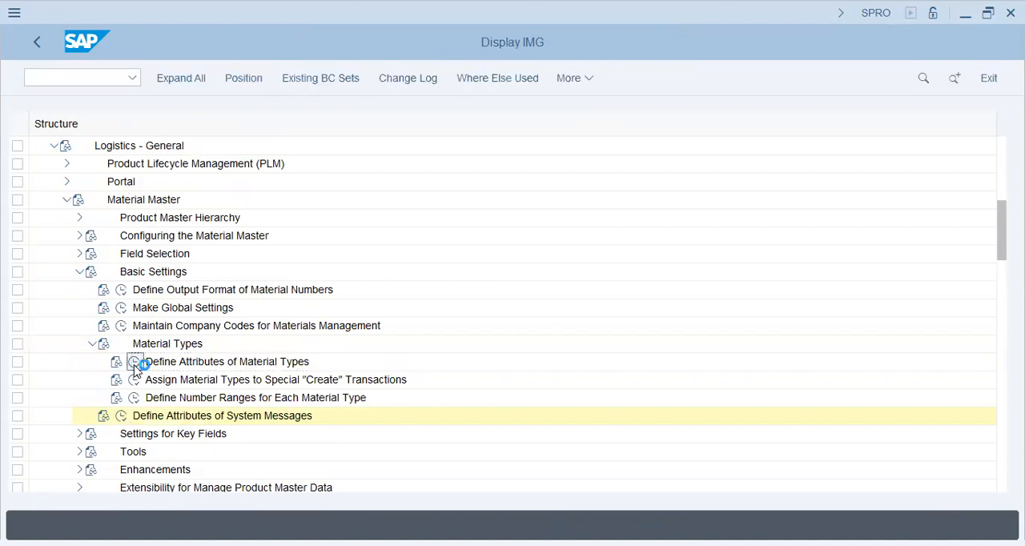
pyautogui.click(135, 362)
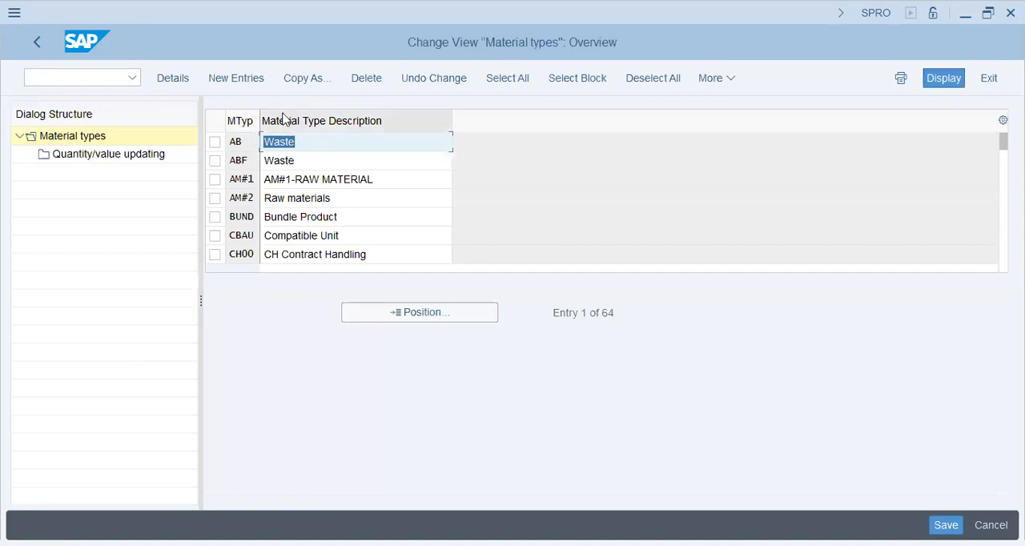
# Step: Locate the material type ROH and copy it as a new material type with the code FROH
pyautogui.click(409, 322)
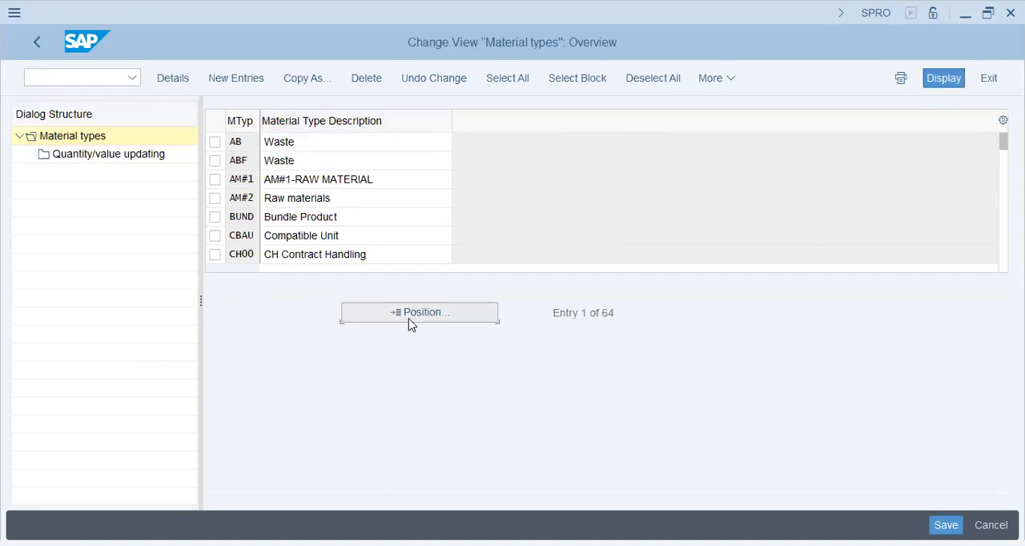
pyautogui.write('roh')
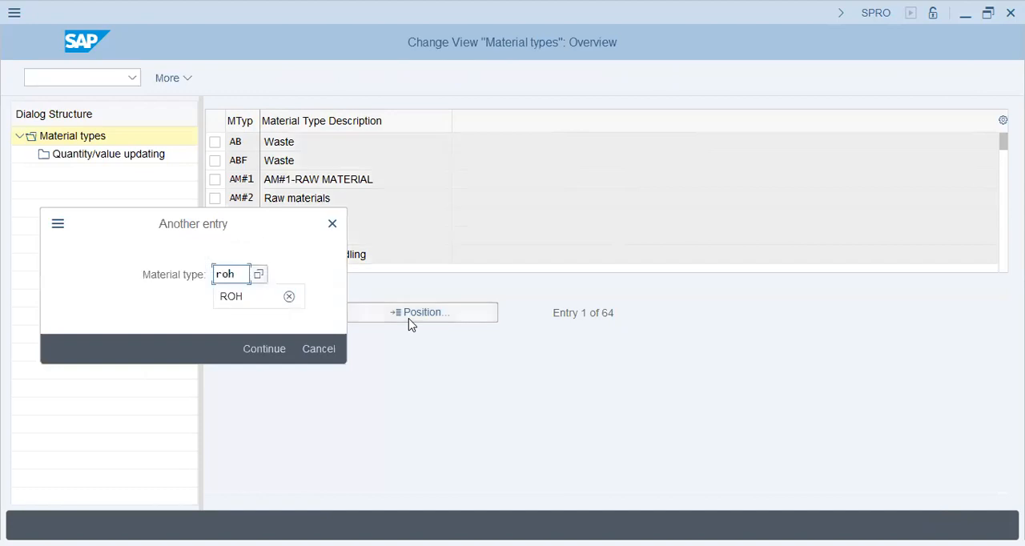
pyautogui.press('Return')
pyautogui.click(216, 142)
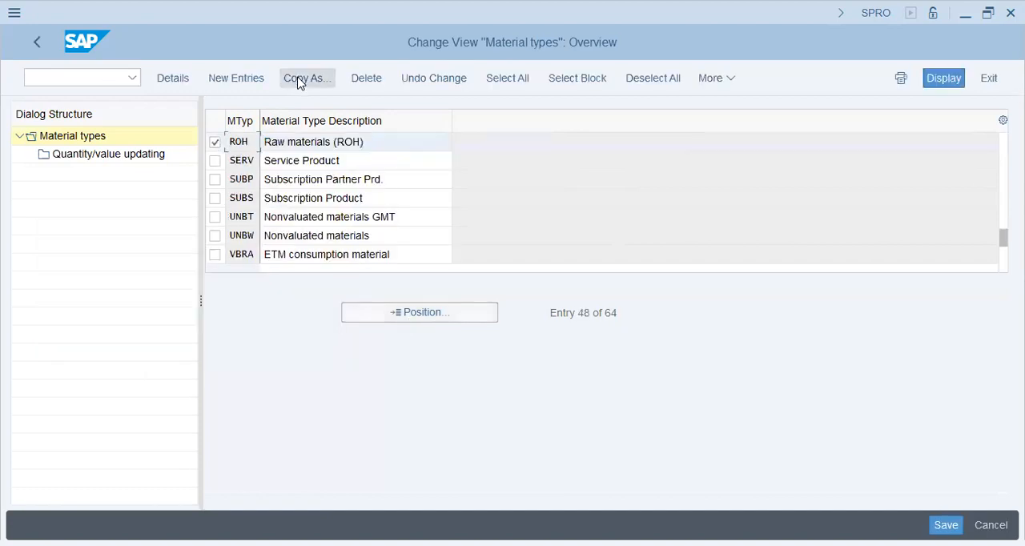
pyautogui.click(303, 78)
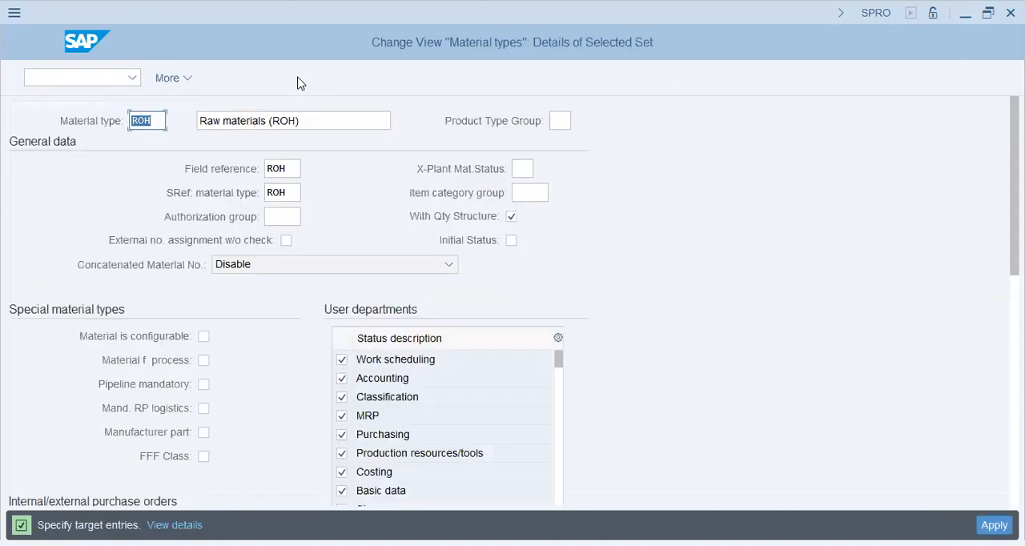
pyautogui.write('FROH')
# Step: Set the description of the copied material type to Fielder ROH and its field reference to FERT
pyautogui.press('Tab')
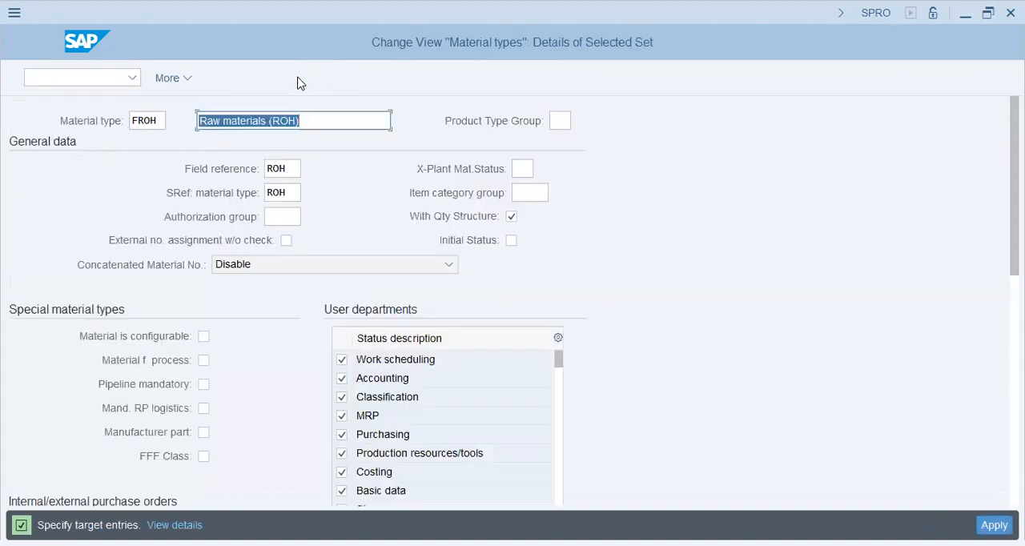
pyautogui.write('Fi')
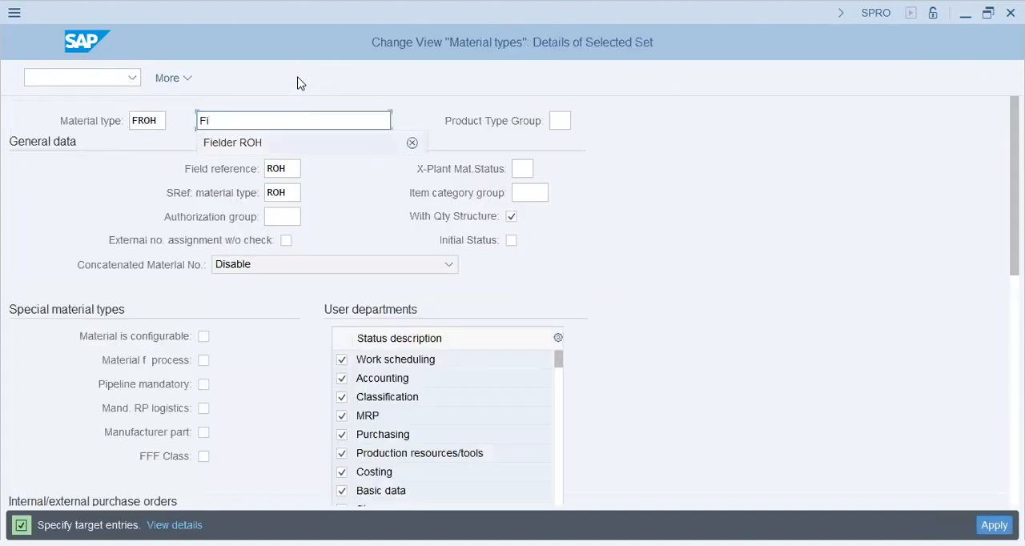
pyautogui.press('Tab')
pyautogui.press('Tab')
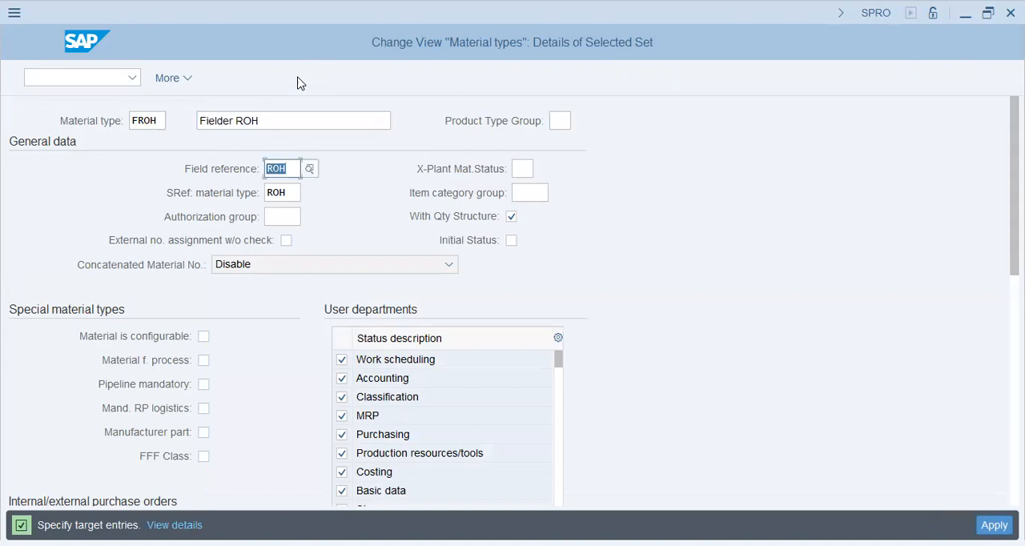
pyautogui.write('fert')
# Step: Enable the Initial Status indicator in the general data of FROH, keeping the reference material type ROH
pyautogui.press('Tab')
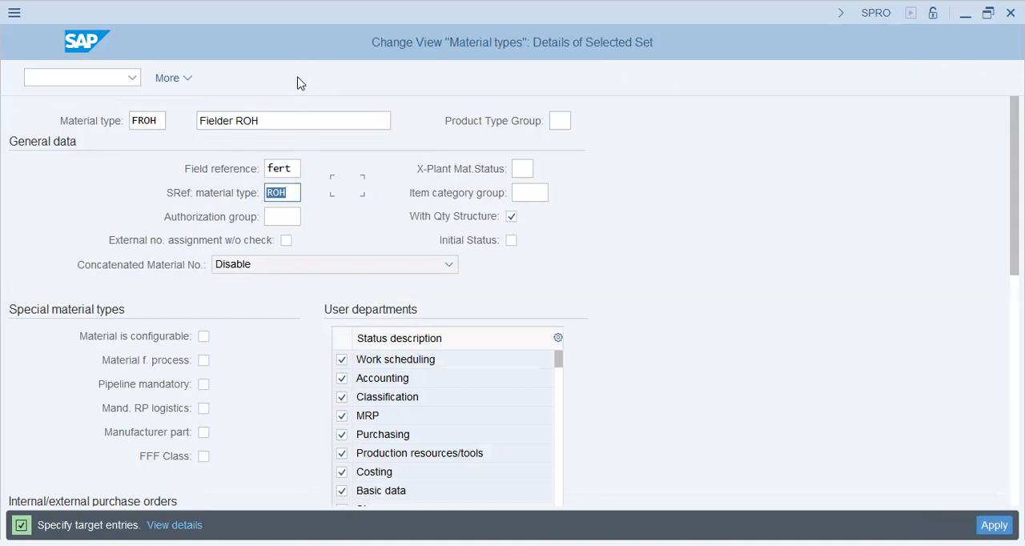
pyautogui.press('Tab')
pyautogui.press('Tab')
pyautogui.press('Tab')
pyautogui.press('Tab')
pyautogui.press('space')
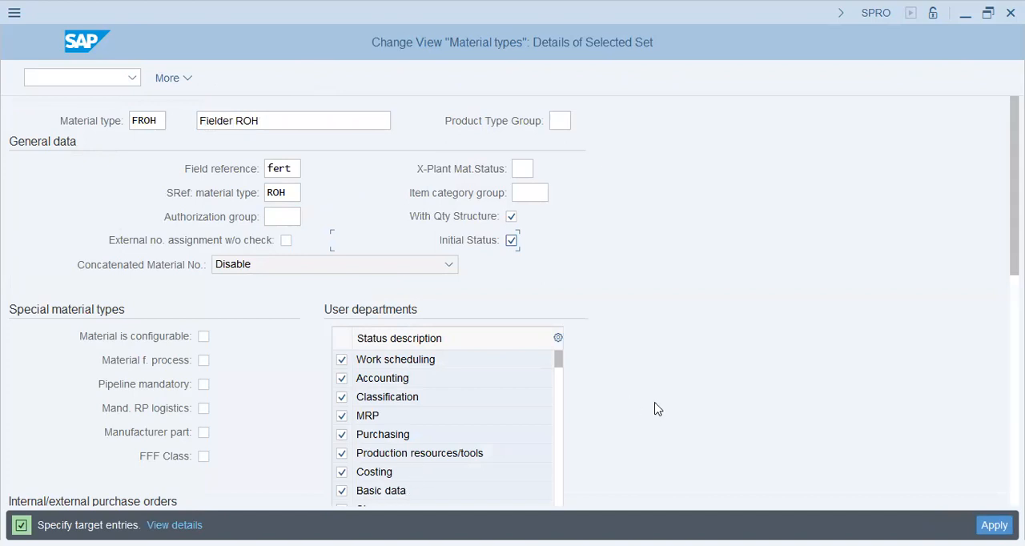
pyautogui.press('Return')
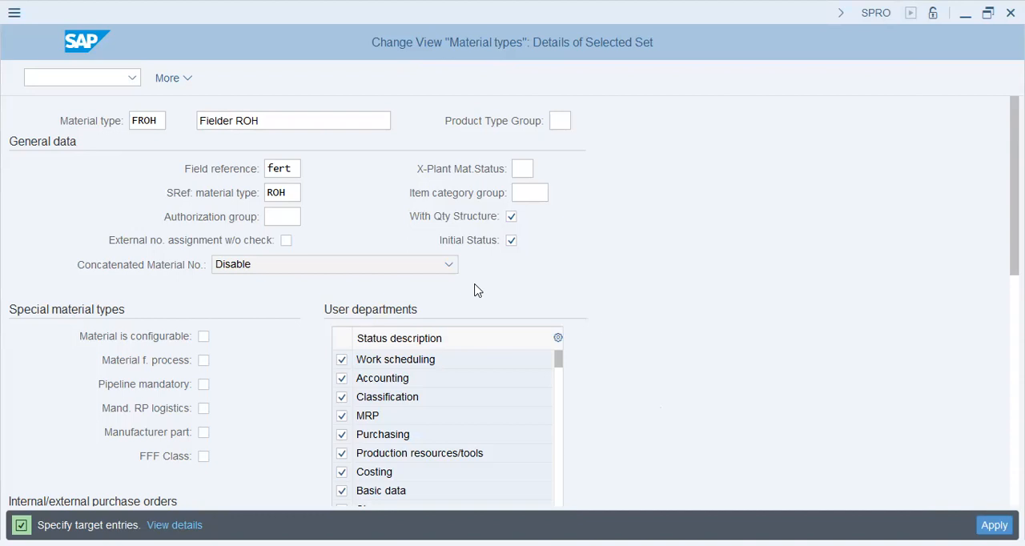
# Step: Review the possible cross-plant material statuses and default item category groups for FROH, leaving both fields blank
pyautogui.click(521, 168)
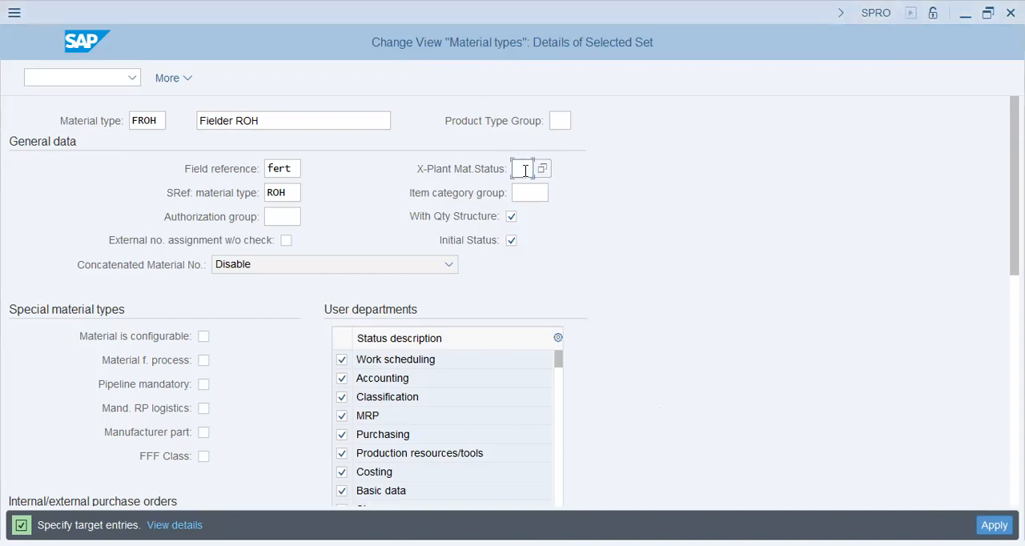
pyautogui.click(543, 170)
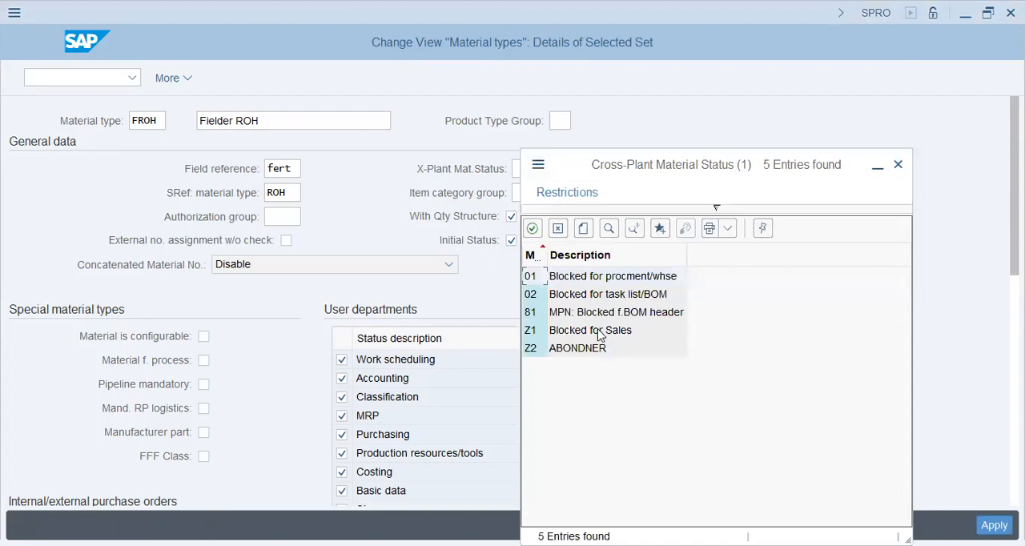
pyautogui.click(632, 295)
pyautogui.doubleClick(630, 293)
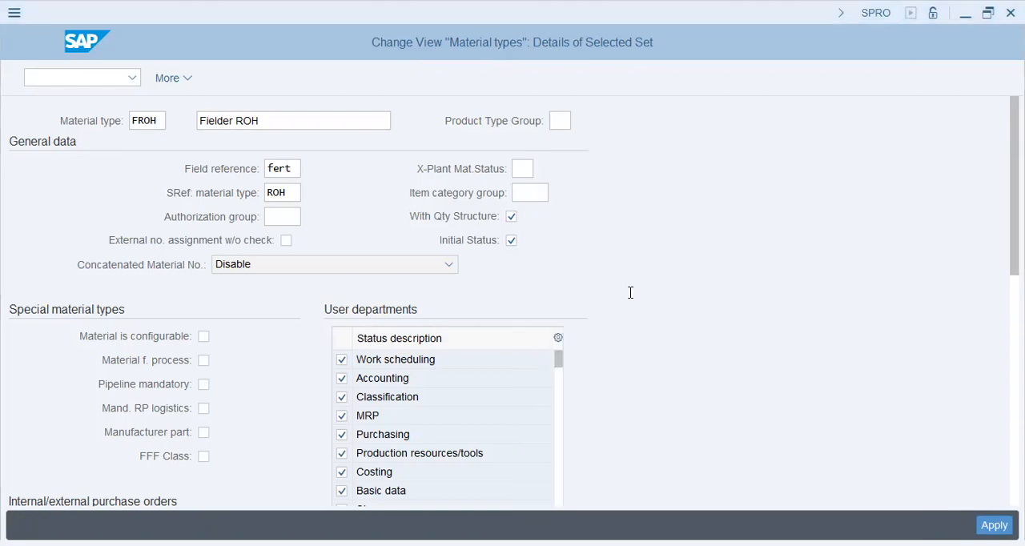
pyautogui.click(552, 197)
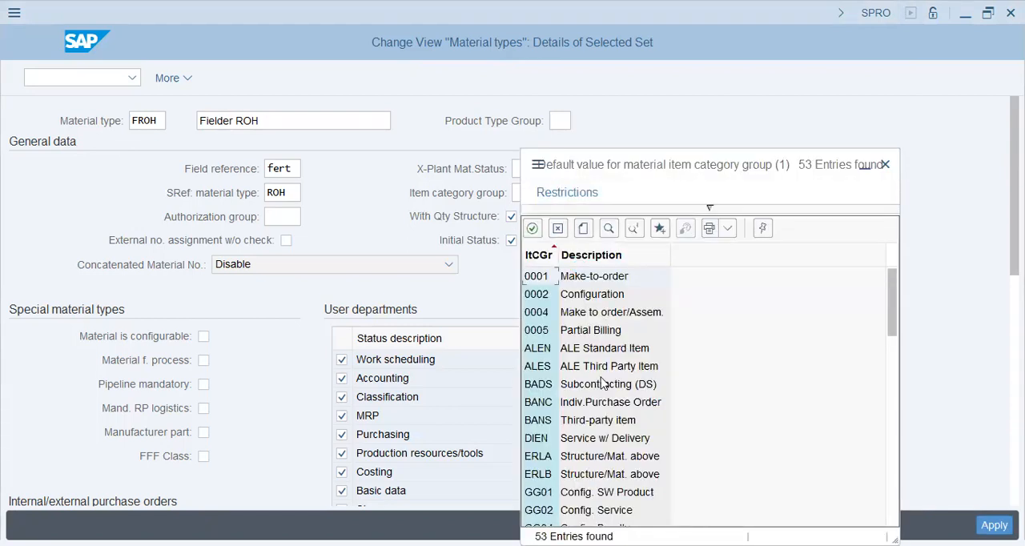
pyautogui.click(600, 426)
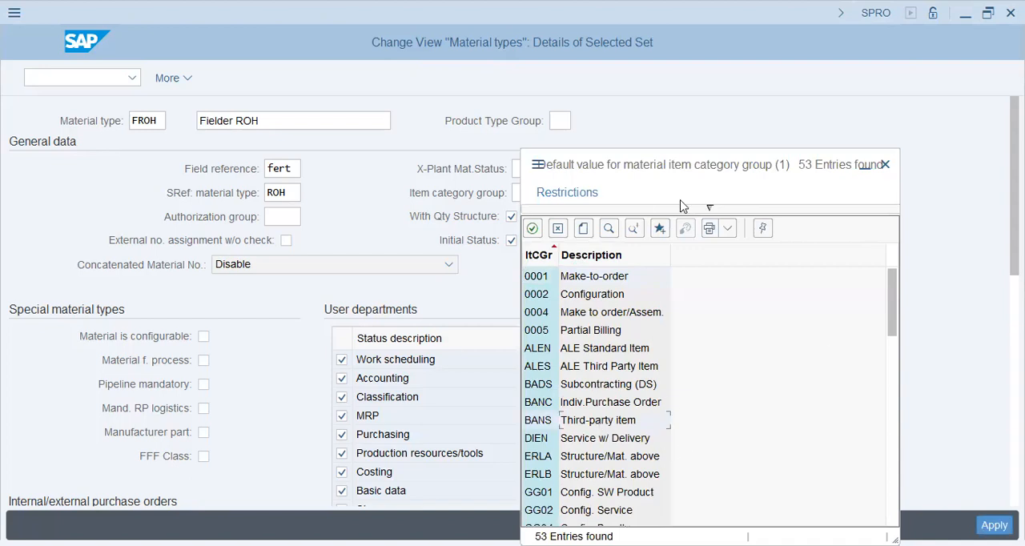
pyautogui.click(559, 229)
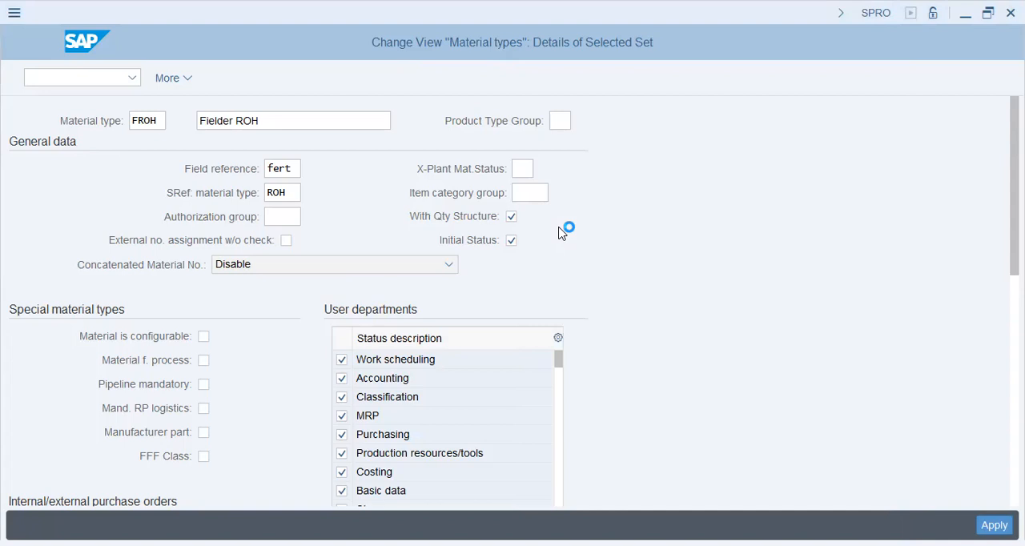
# Step: Enable external number assignment without check in the general data of FROH
pyautogui.click(285, 241)
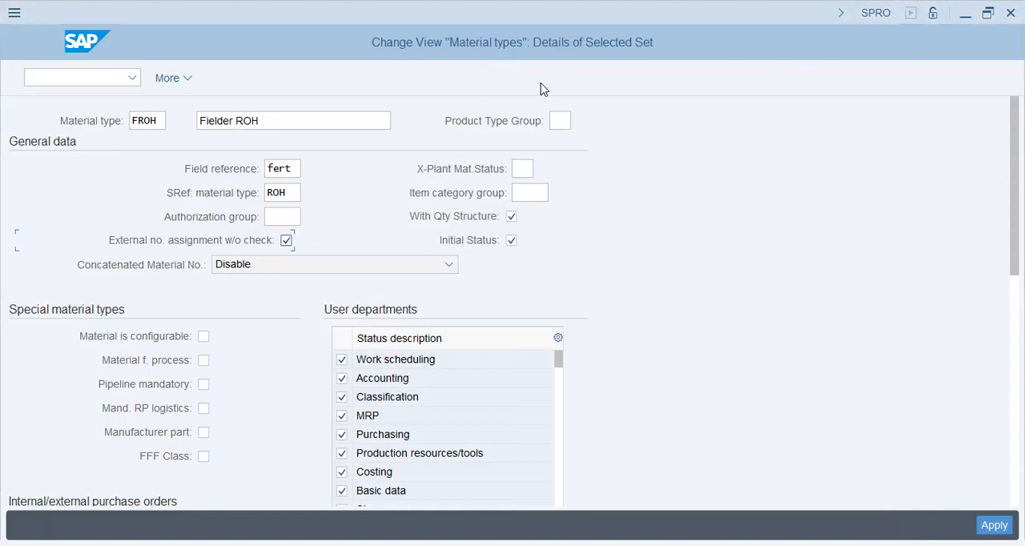
pyautogui.hotkey('alt', 'Tab')
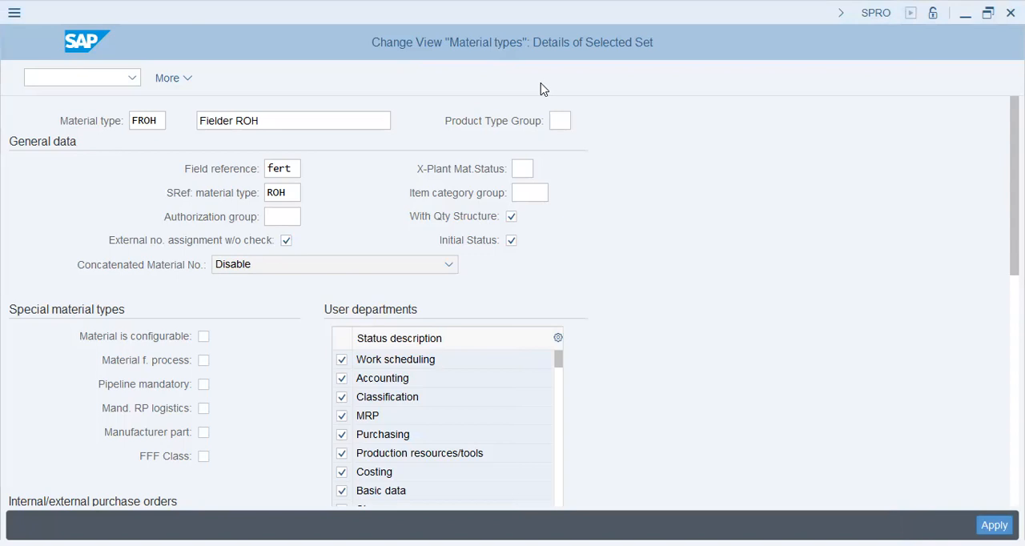
pyautogui.hotkey('alt', 'Tab')
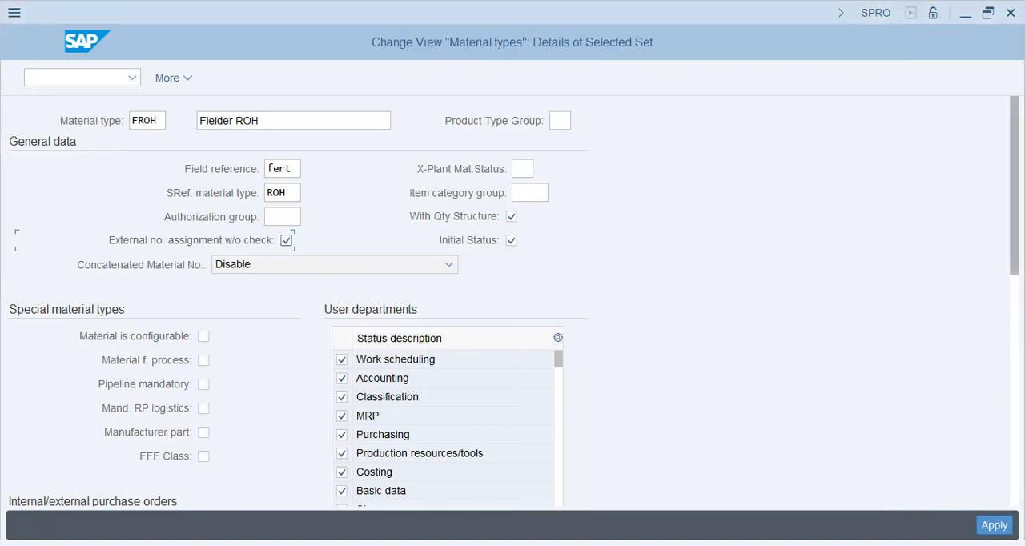
pyautogui.scroll(-2, 513, 304)
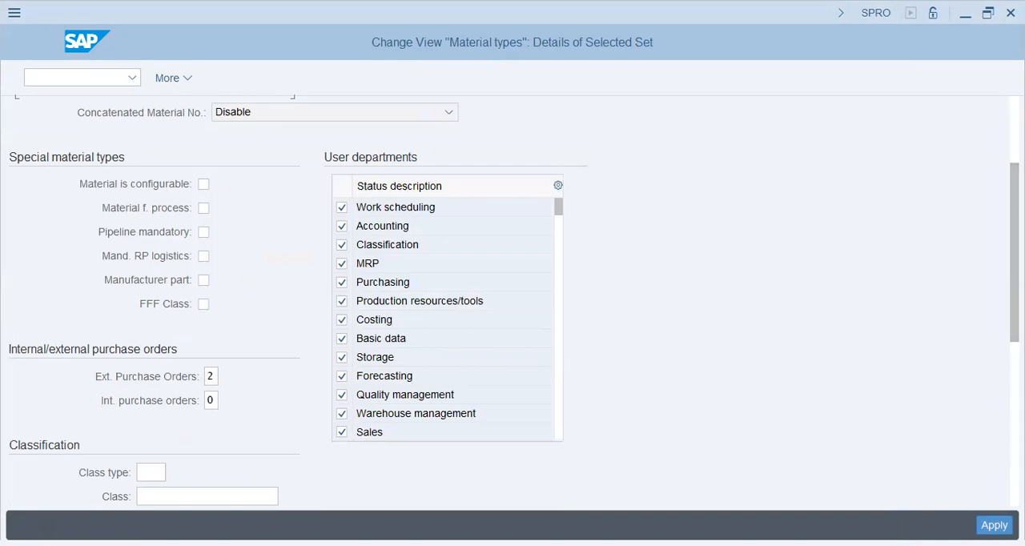
pyautogui.doubleClick(460, 6)
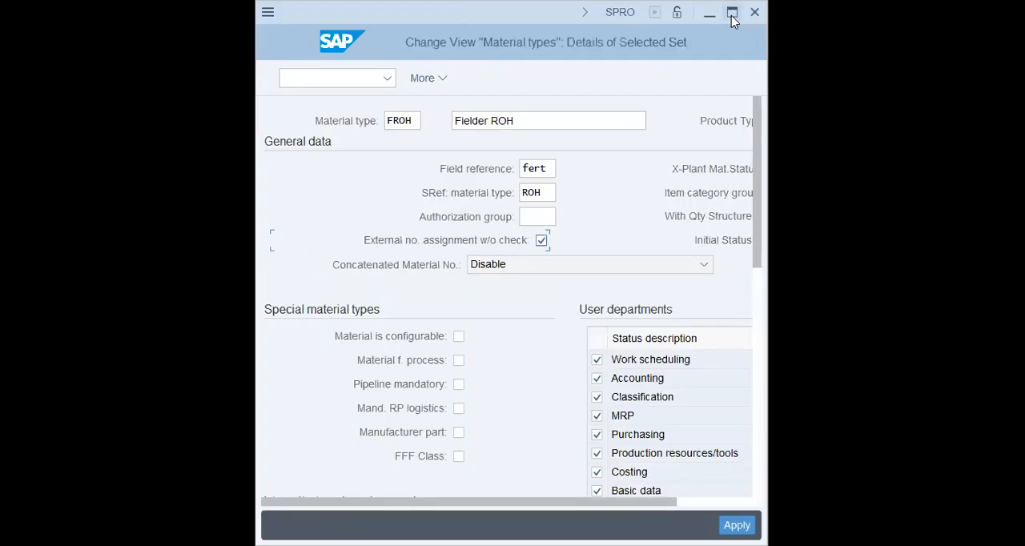
pyautogui.click(732, 12)
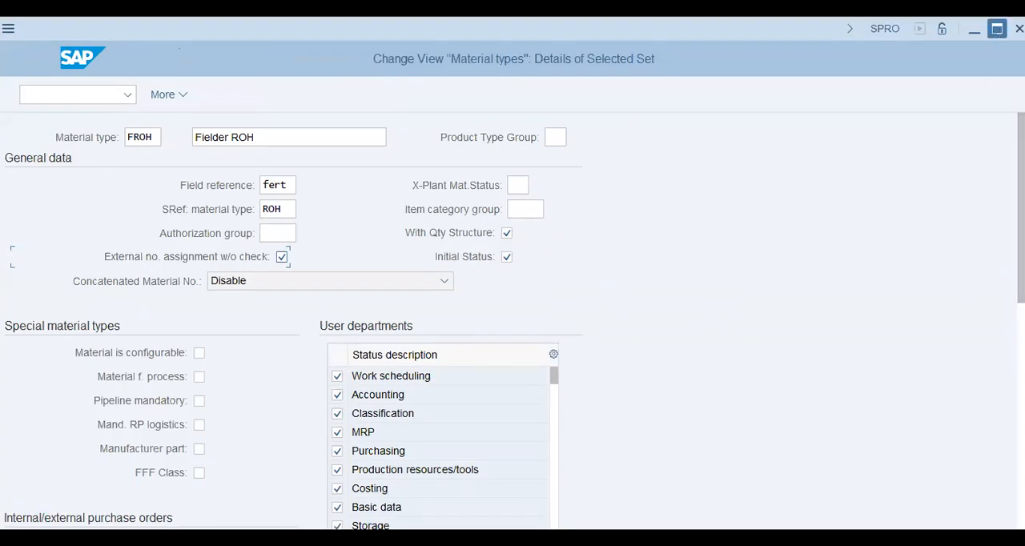
# Step: Make price control mandatory in the valuation settings of FROH, keeping moving average price/periodic unit price
pyautogui.scroll(-3, 512, 321)
pyautogui.scroll(-2, 513, 304)
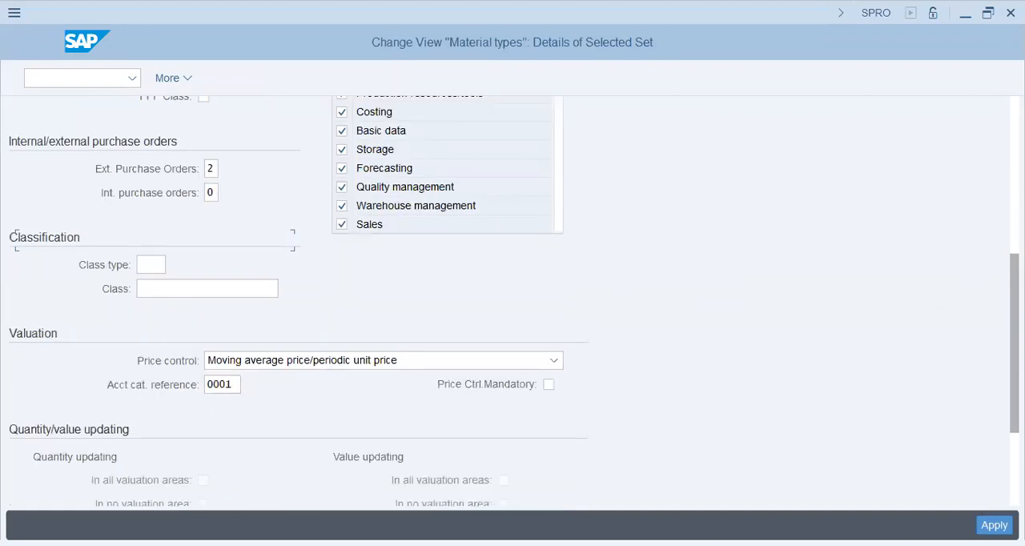
pyautogui.scroll(-3, 512, 302)
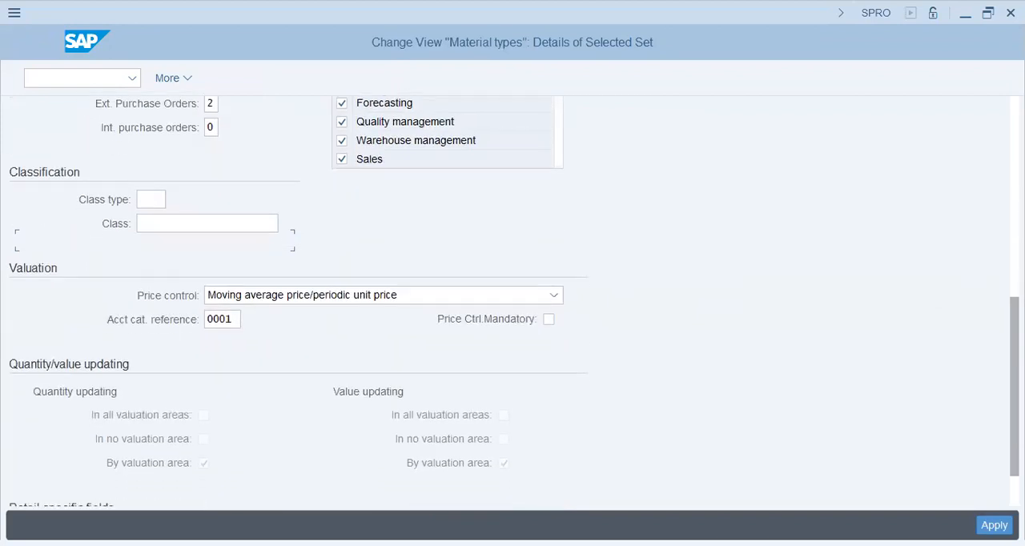
pyautogui.scroll(-1, 638, 337)
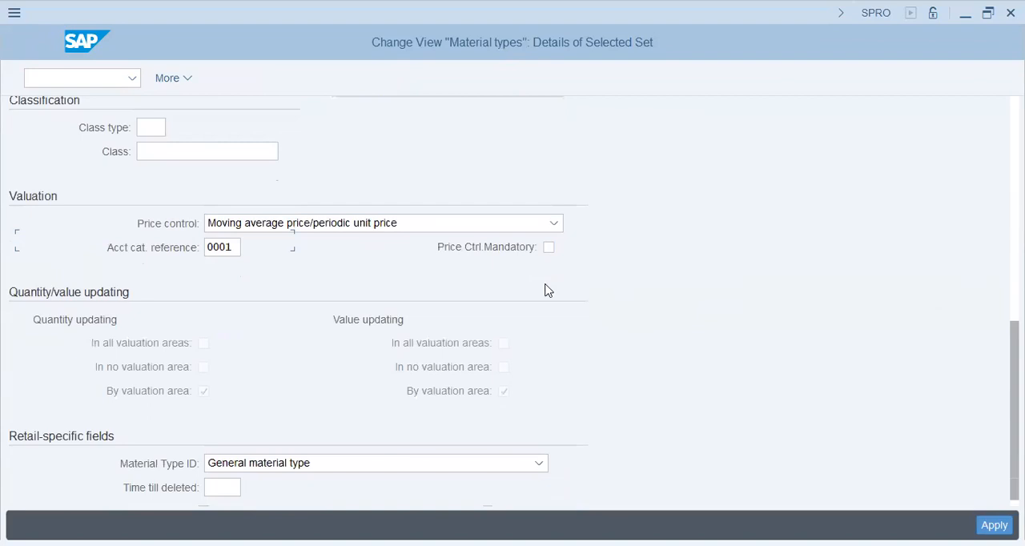
pyautogui.scroll(-1, 546, 290)
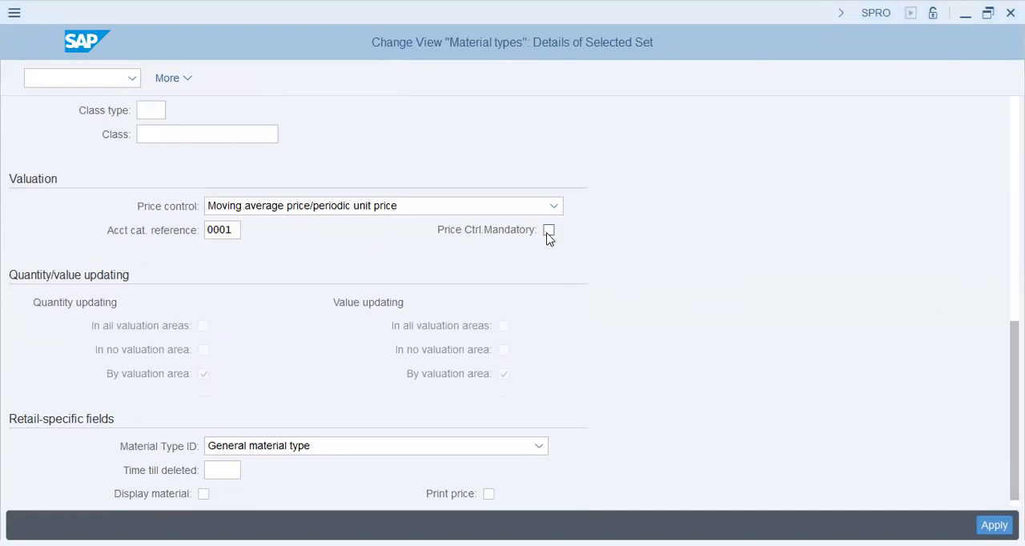
pyautogui.click(548, 232)
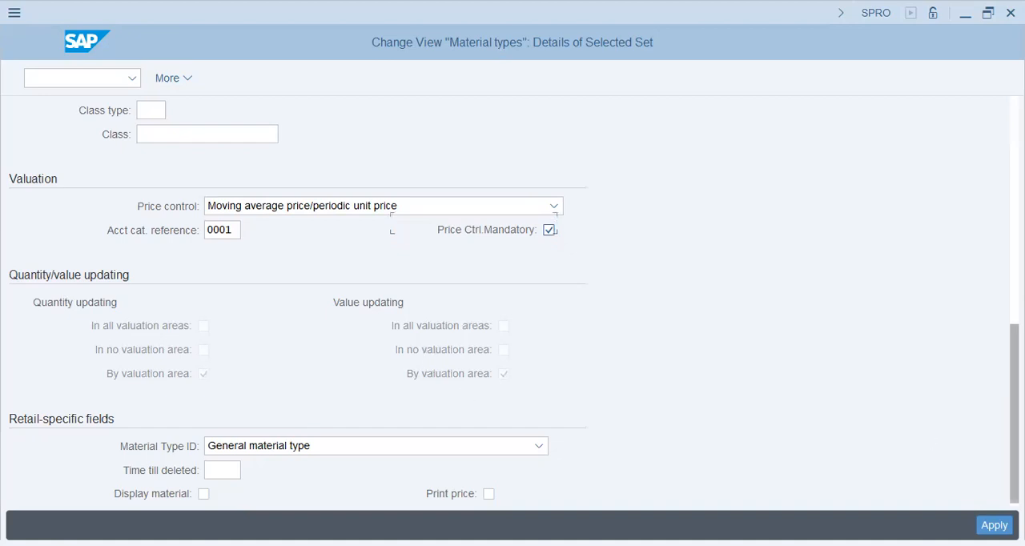
# Step: Apply the FROH details and complete the copy with its dependent entries, skipping the quantity/value updating overview
pyautogui.moveTo(1014, 413); pyautogui.dragTo(1014, 416)
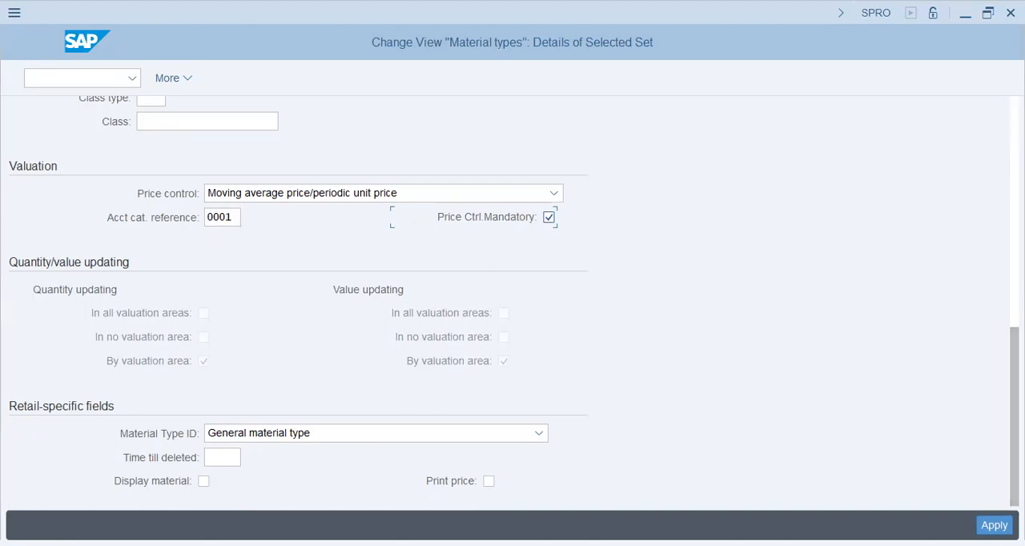
pyautogui.doubleClick(601, 322)
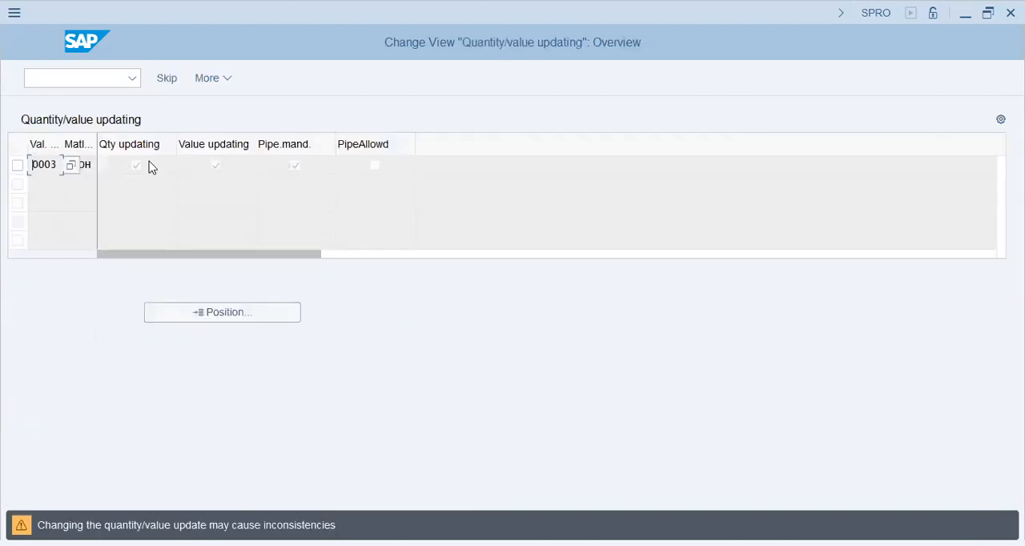
pyautogui.click(296, 166)
pyautogui.click(170, 84)
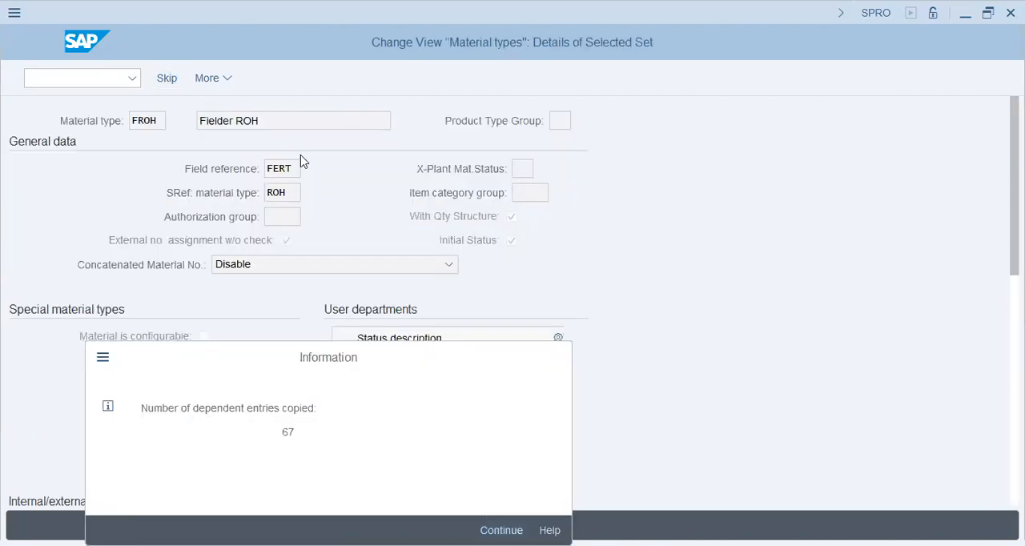
pyautogui.press('Return')
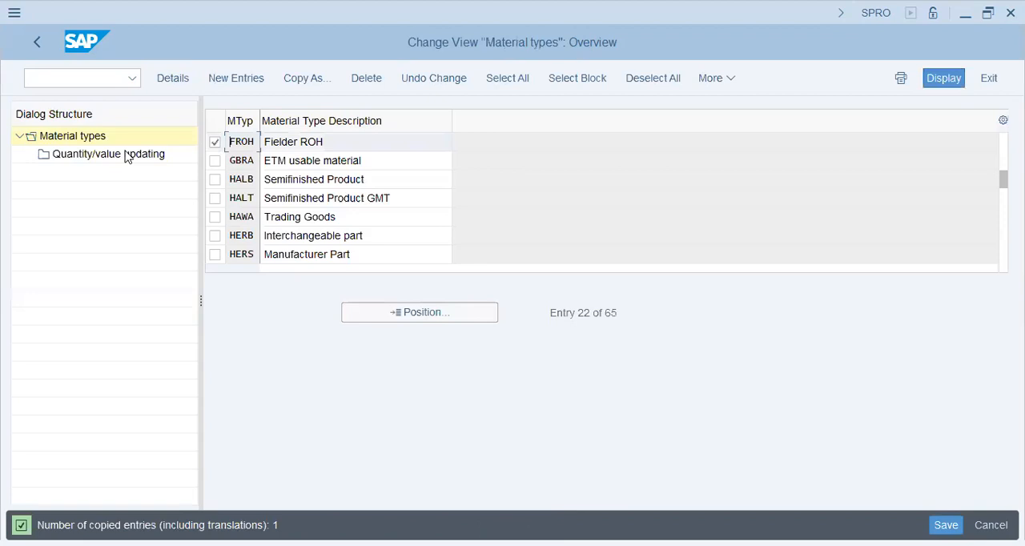
# Step: Open the quantity/value updating settings for the material type FROH
pyautogui.click(131, 153)
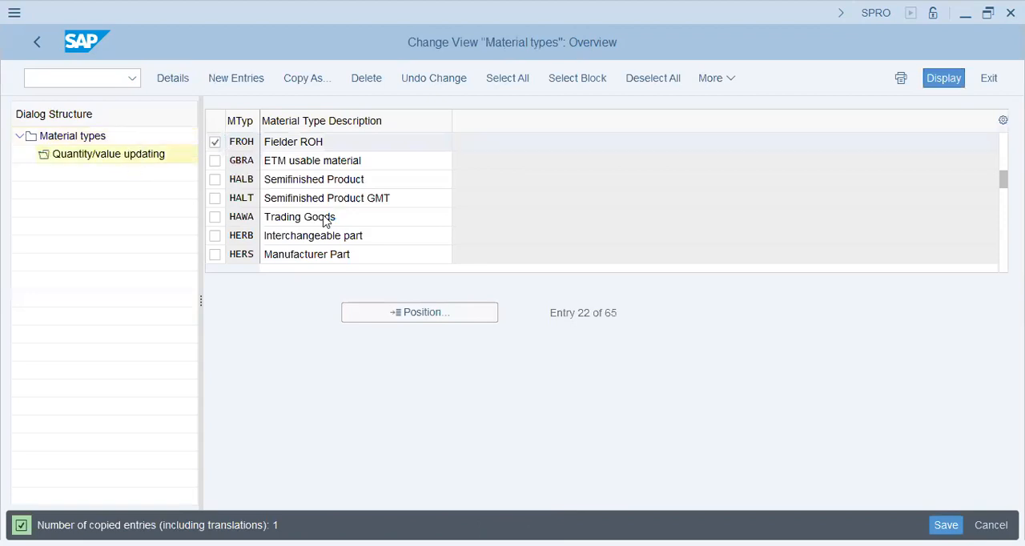
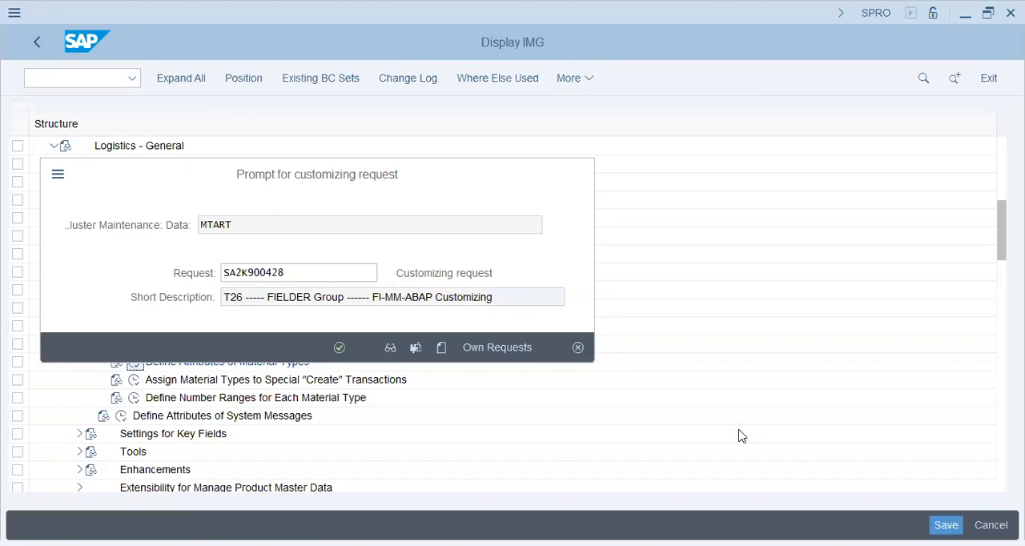
# Step: Save the FROH changes under the T26 FIELDER Group customizing request and reopen the FROH details
pyautogui.press('Return')
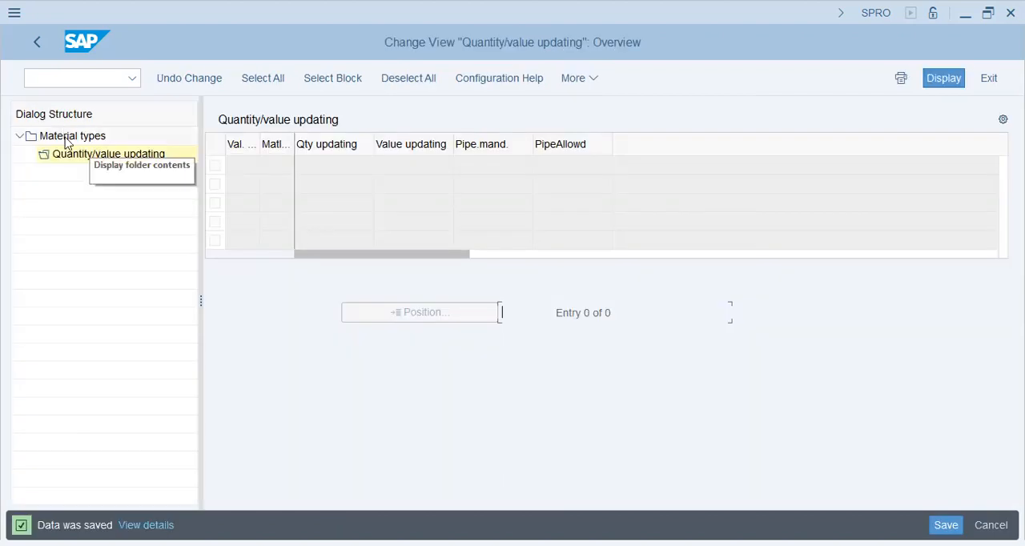
pyautogui.click(67, 138)
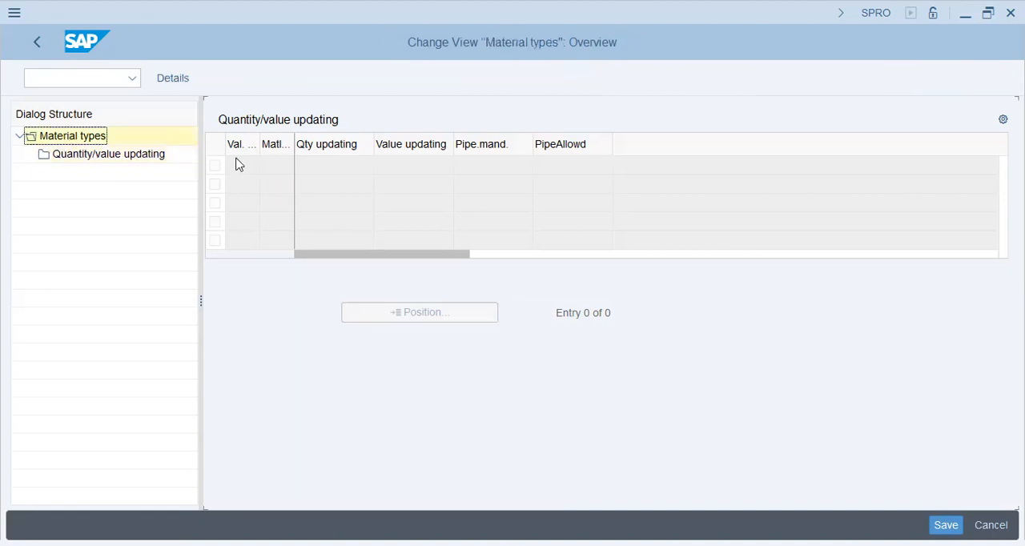
pyautogui.click(312, 146)
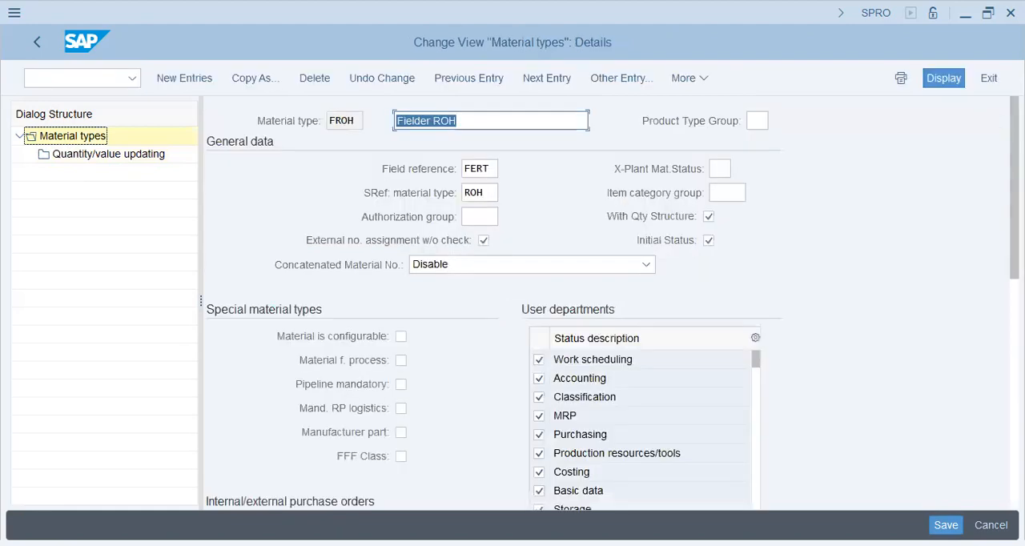
# Step: Check the quantity/value updating overview for FROH and return to the material type details
pyautogui.click(93, 155)
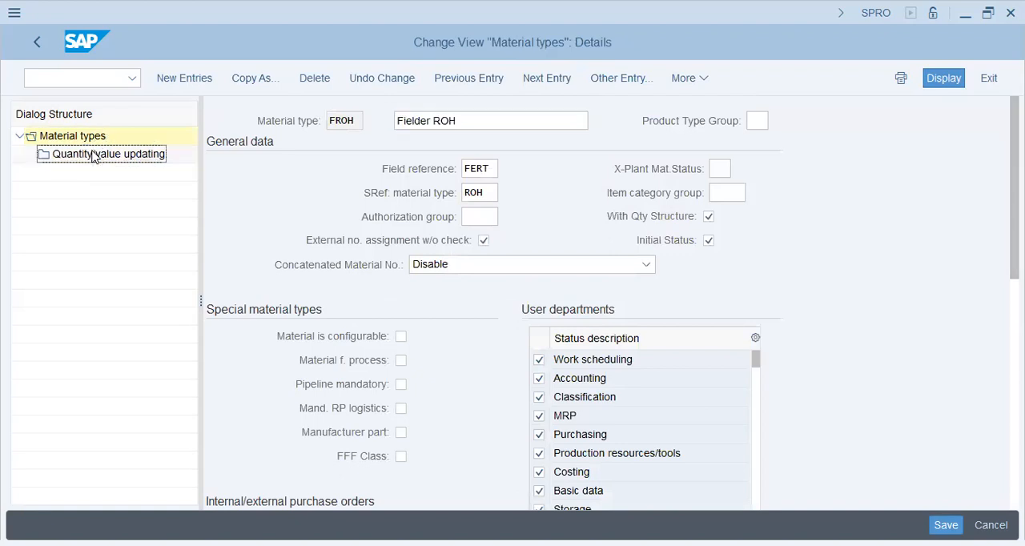
pyautogui.doubleClick(95, 156)
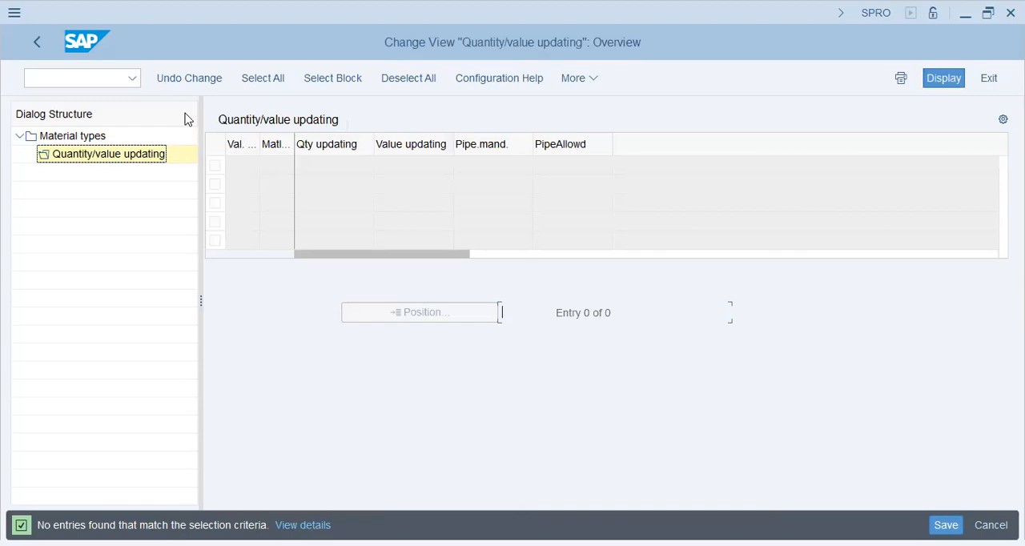
pyautogui.click(34, 44)
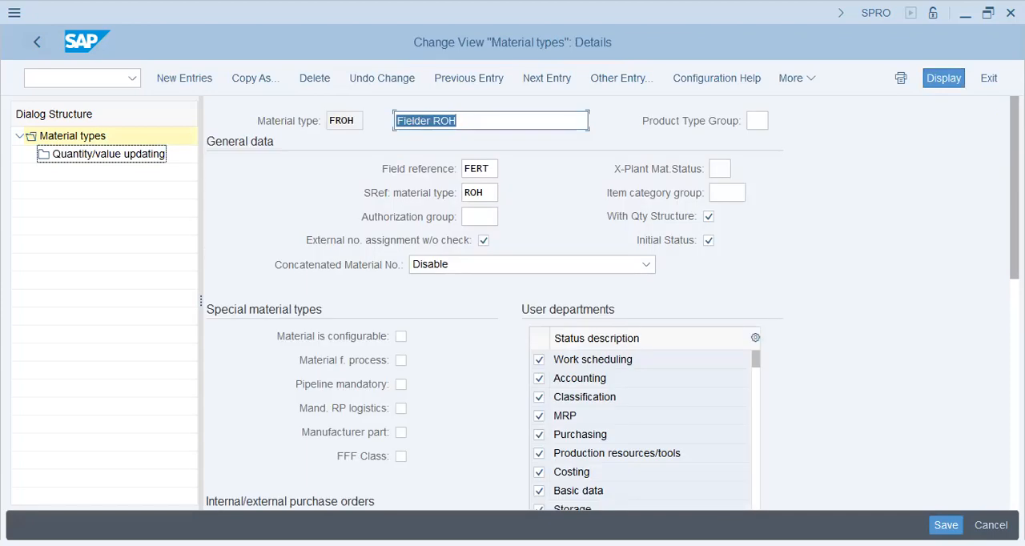
# Step: Clear Initial Status in the general data of FROH, keeping Concatenated Material No. set to Disable
pyautogui.click(501, 267)
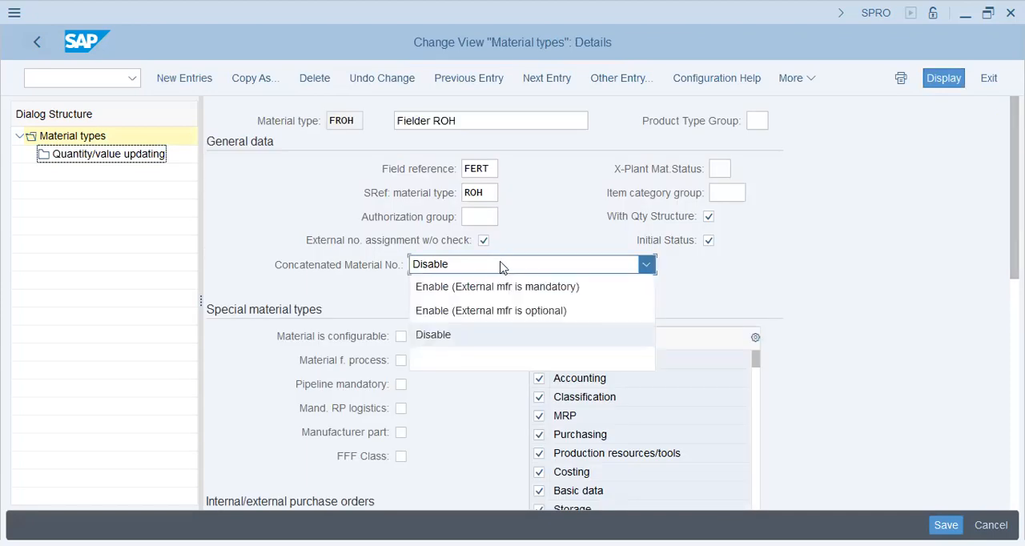
pyautogui.click(505, 269)
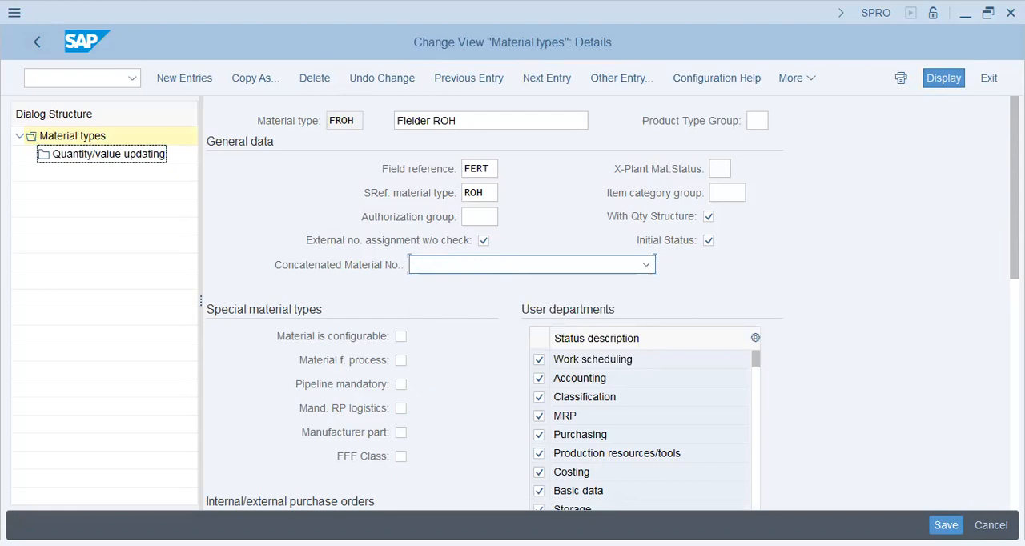
pyautogui.click(709, 241)
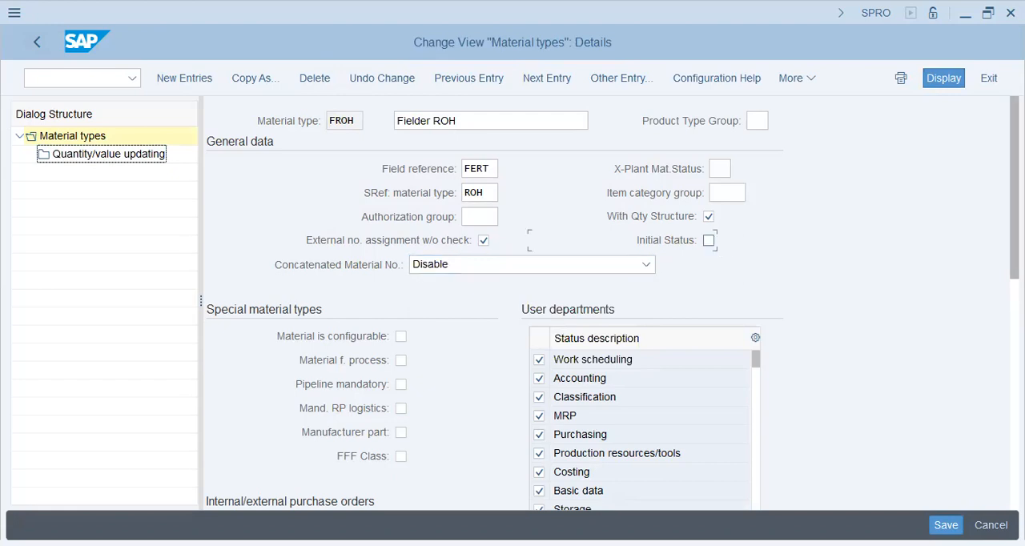
pyautogui.scroll(-3, 1014, 192)
pyautogui.scroll(-2, 492, 304)
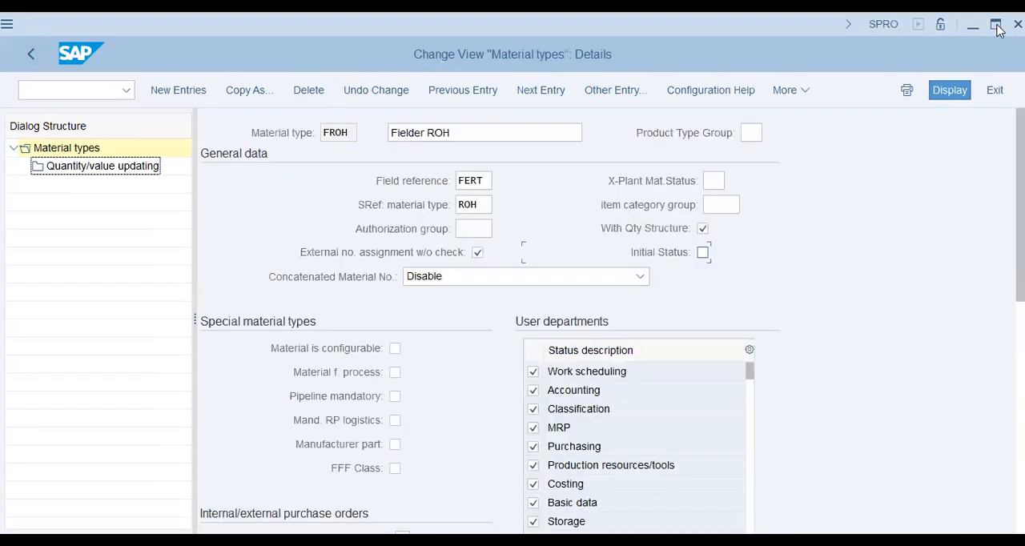
pyautogui.click(996, 27)
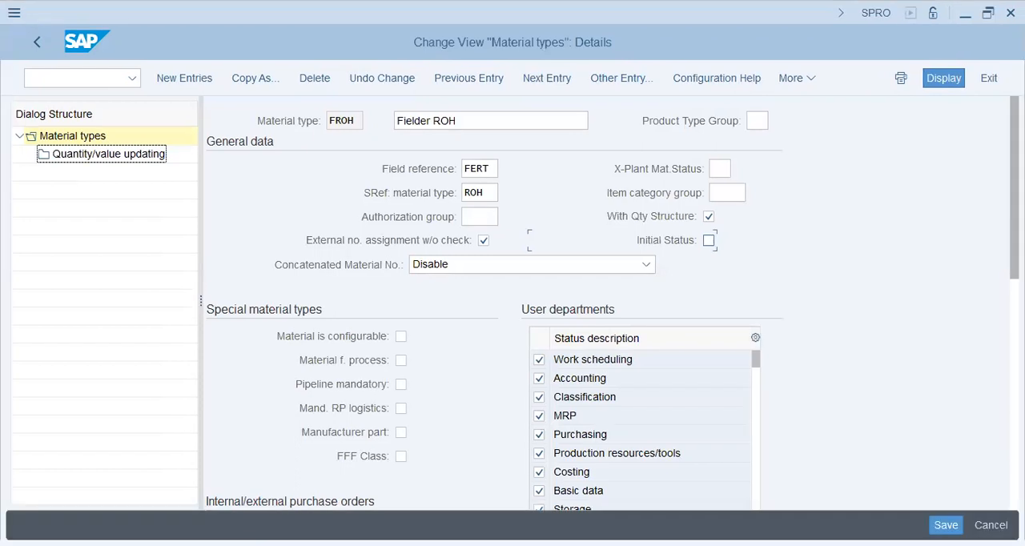
# Step: Try to switch quantity and value updating of FROH from no valuation area to by valuation area, and save the material type
pyautogui.scroll(-3, 609, 304)
pyautogui.scroll(-3, 512, 301)
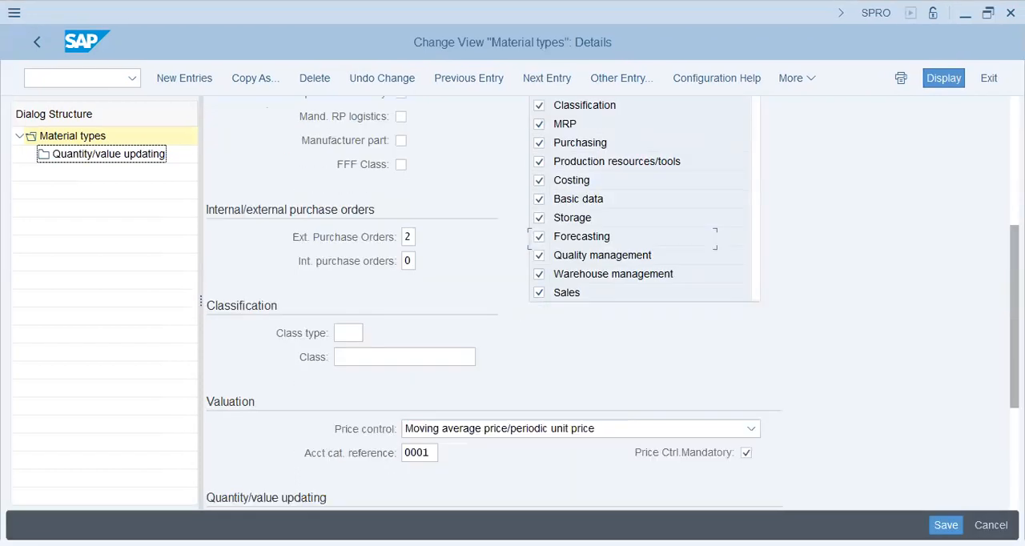
pyautogui.scroll(-2, 493, 303)
pyautogui.scroll(-2, 493, 302)
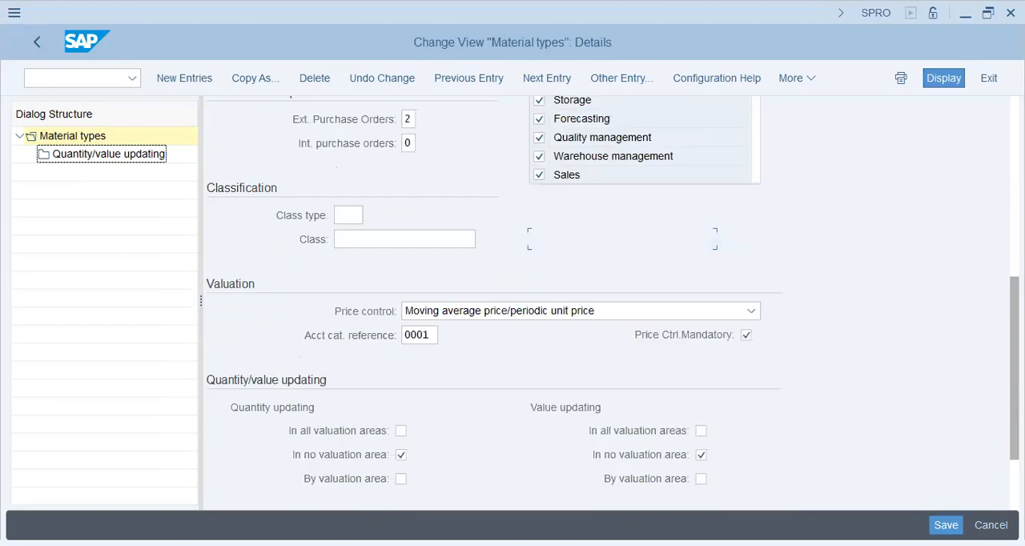
pyautogui.click(400, 477)
pyautogui.click(401, 455)
pyautogui.click(701, 454)
pyautogui.click(701, 478)
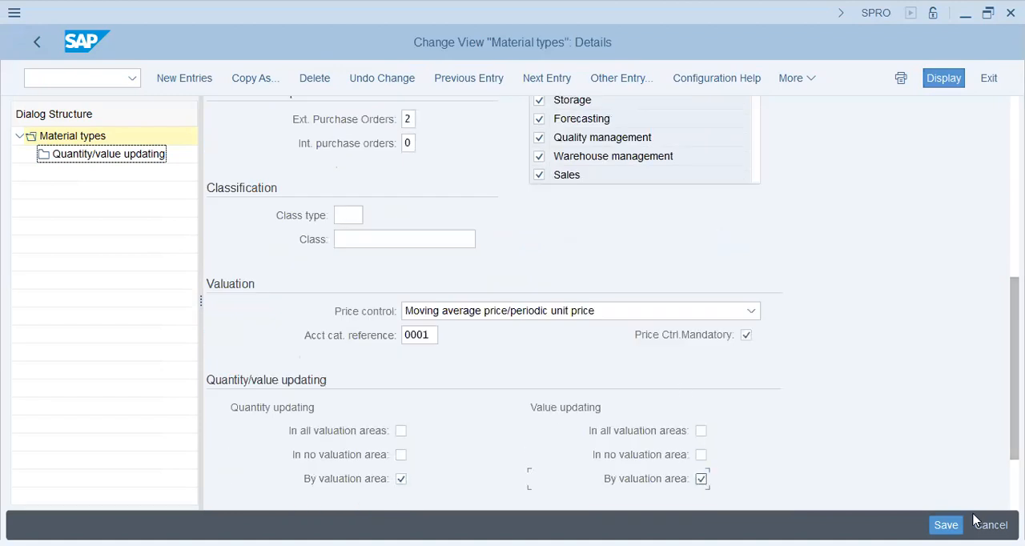
pyautogui.press('Return')
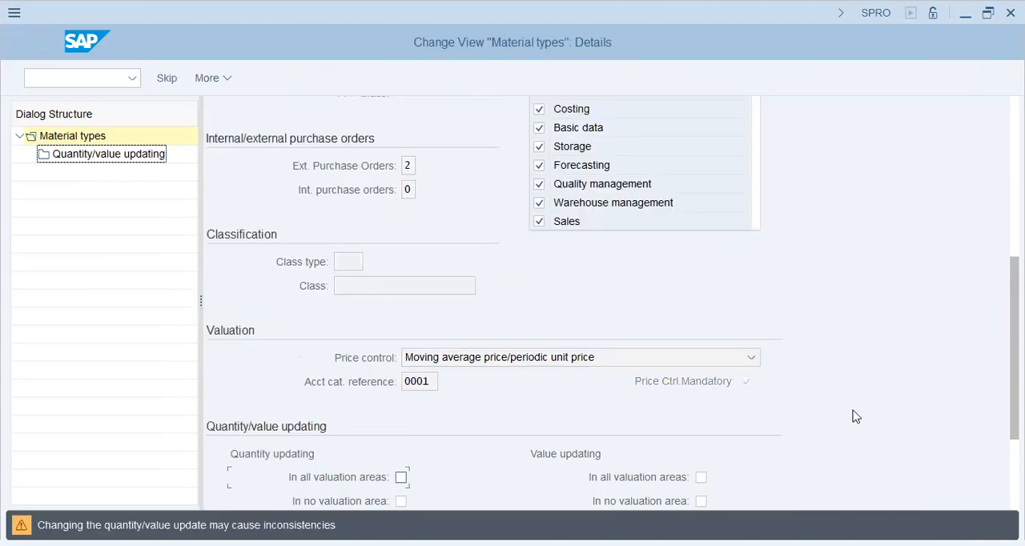
pyautogui.hotkey('ctrl', 's')
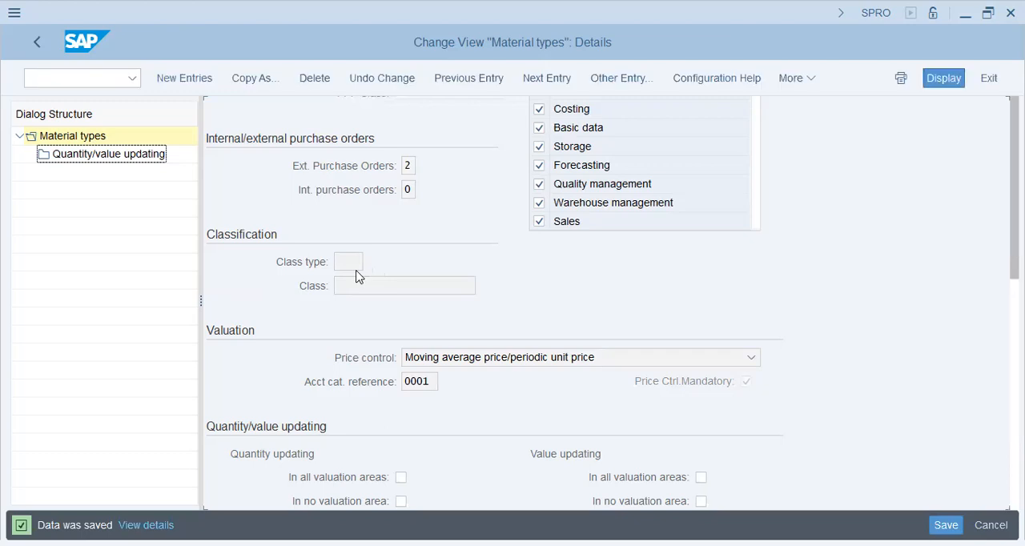
# Step: Recheck the quantity/value updating overview for FROH and return to the updating section of its details
pyautogui.doubleClick(126, 154)
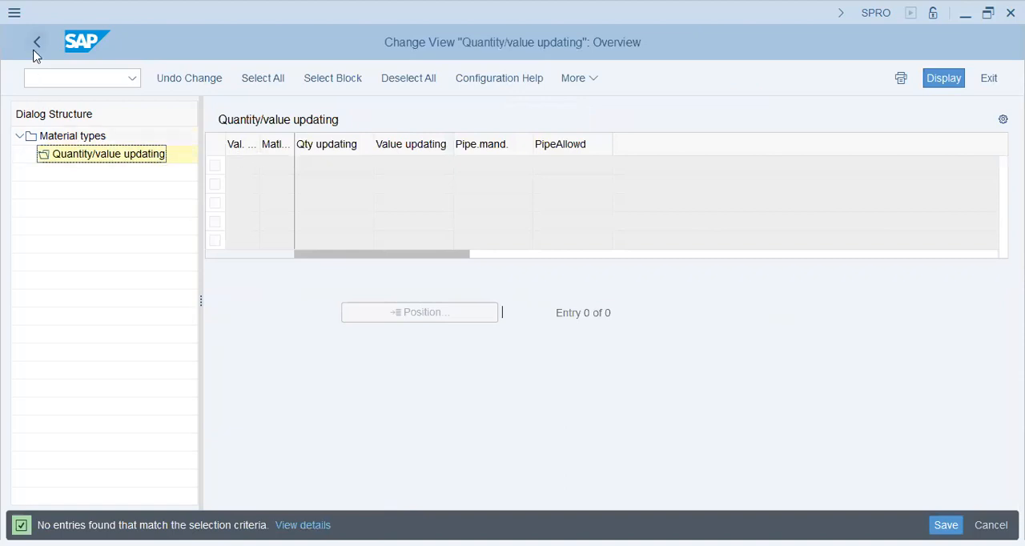
pyautogui.doubleClick(74, 139)
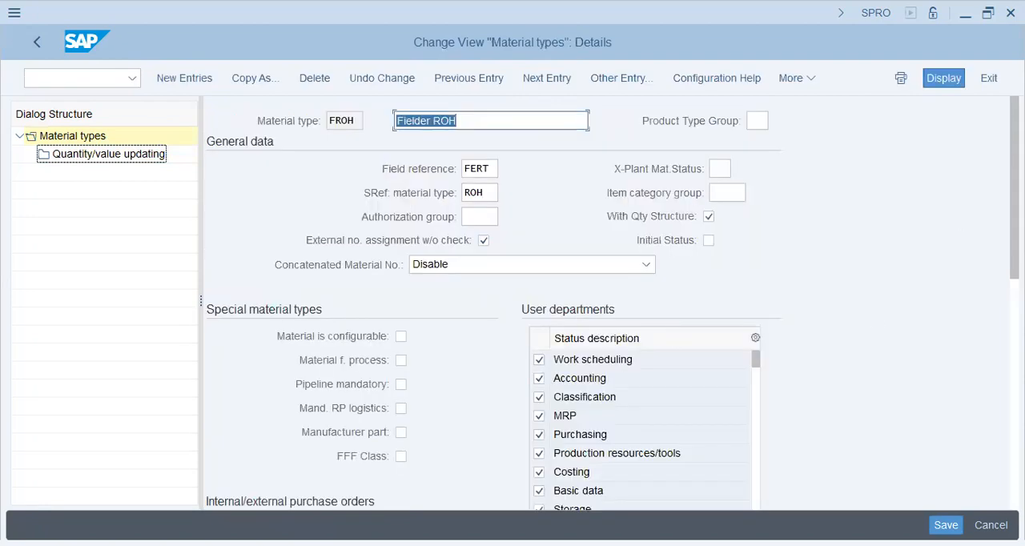
pyautogui.scroll(-5, 493, 304)
pyautogui.scroll(-2, 554, 368)
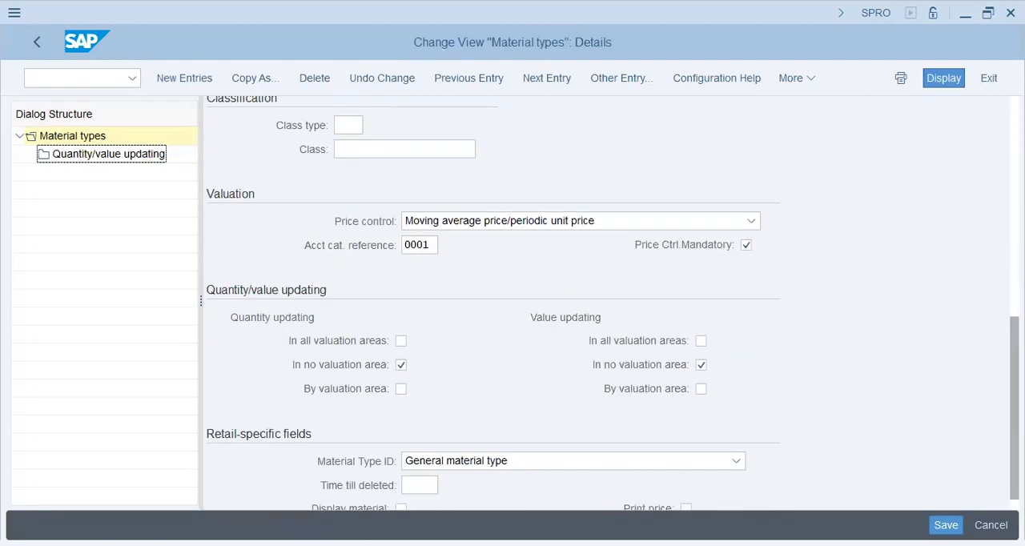
# Step: Clear Price Ctrl. Mandatory for FROH, retry quantity and value updating by valuation area, and save
pyautogui.click(400, 389)
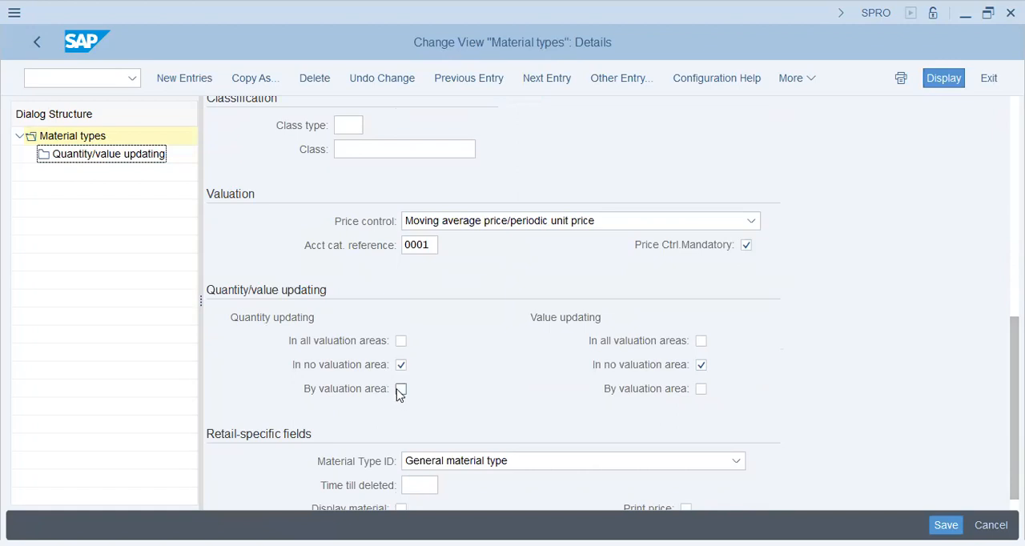
pyautogui.click(400, 366)
pyautogui.click(701, 389)
pyautogui.click(701, 366)
pyautogui.click(746, 245)
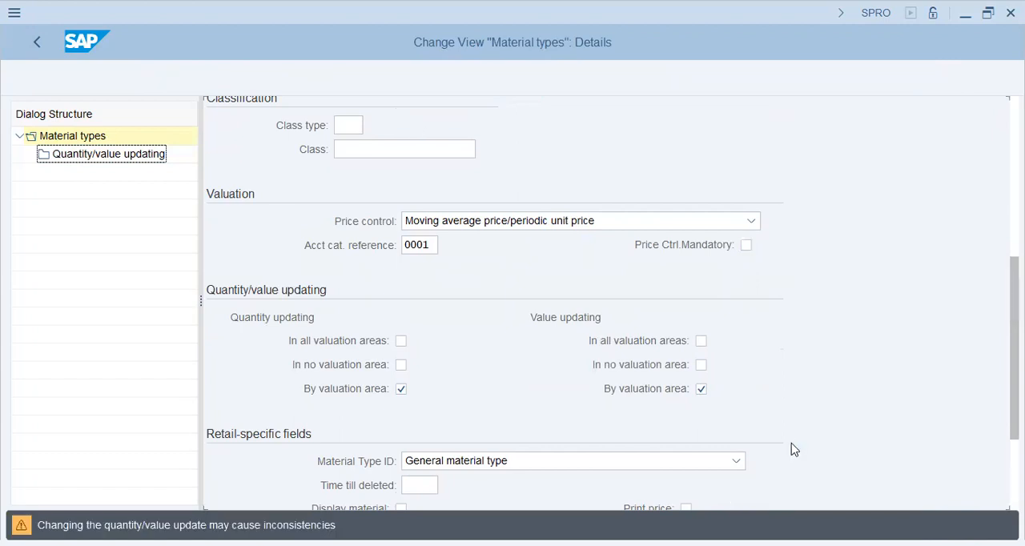
pyautogui.press('Return')
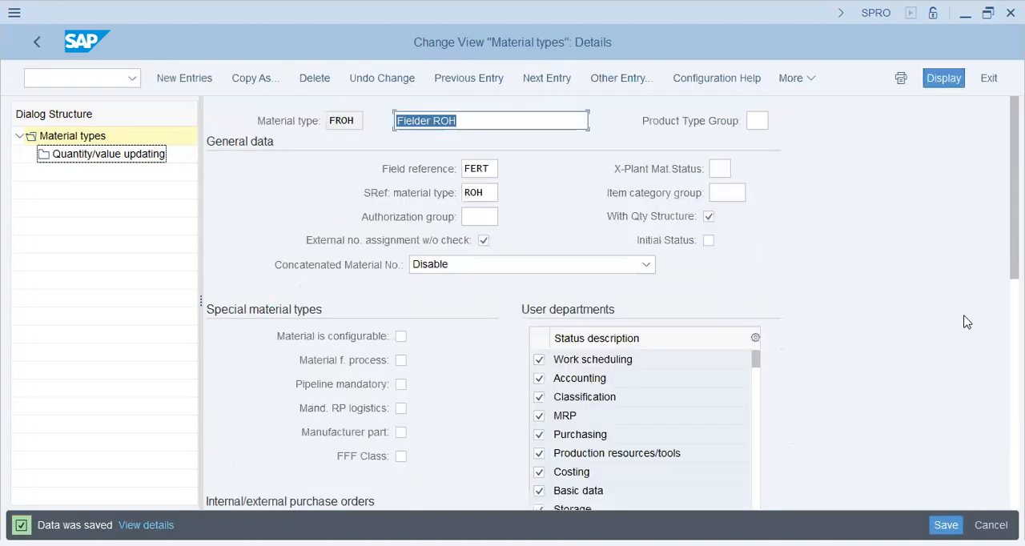
# Step: Review the saved valuation and quantity/value updating settings of FROH and return to the material types overview
pyautogui.scroll(-3, 512, 304)
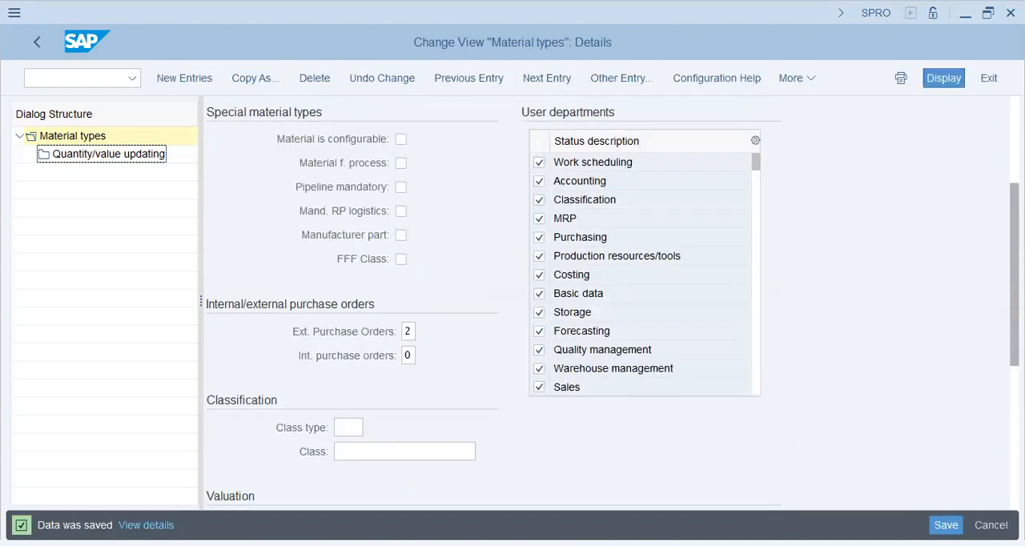
pyautogui.scroll(-2, 513, 304)
pyautogui.scroll(-2, 513, 304)
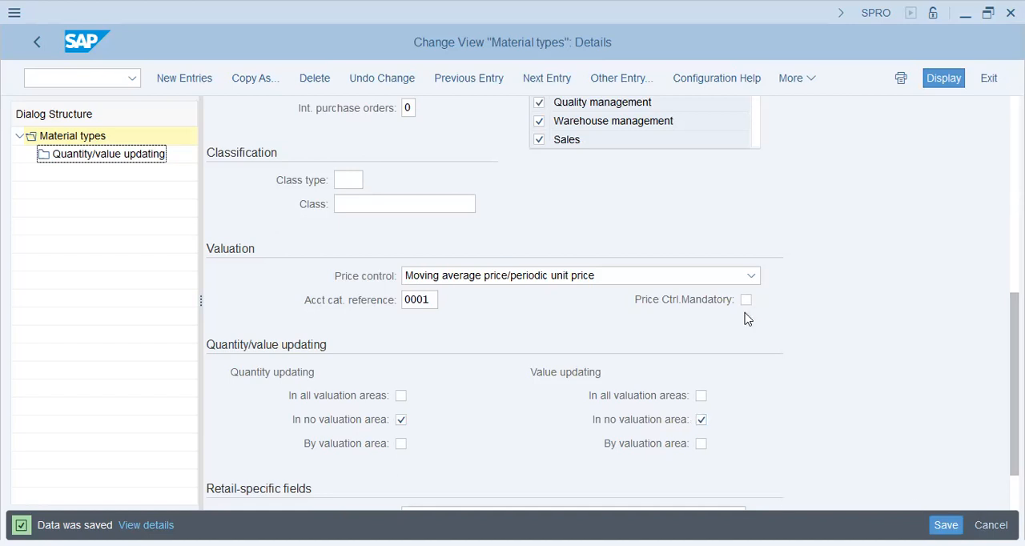
pyautogui.press('F3')
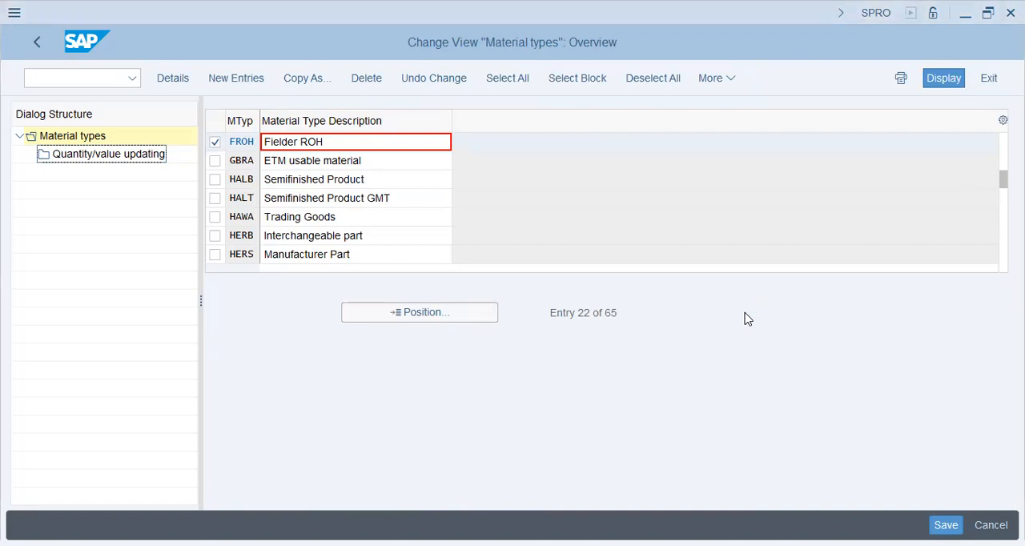
# Step: Locate the standard material type ROH in the overview and open its details
pyautogui.click(440, 312)
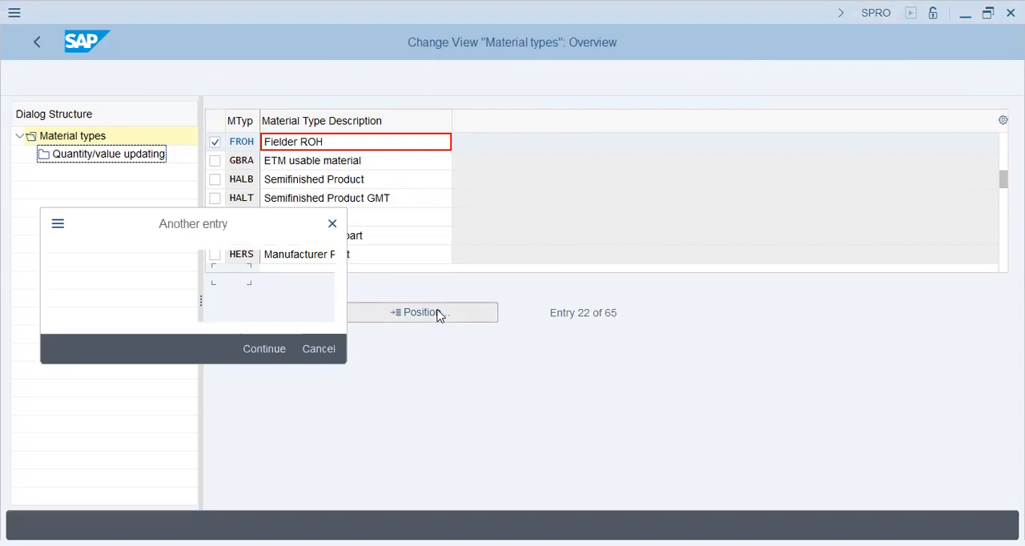
pyautogui.write('roh')
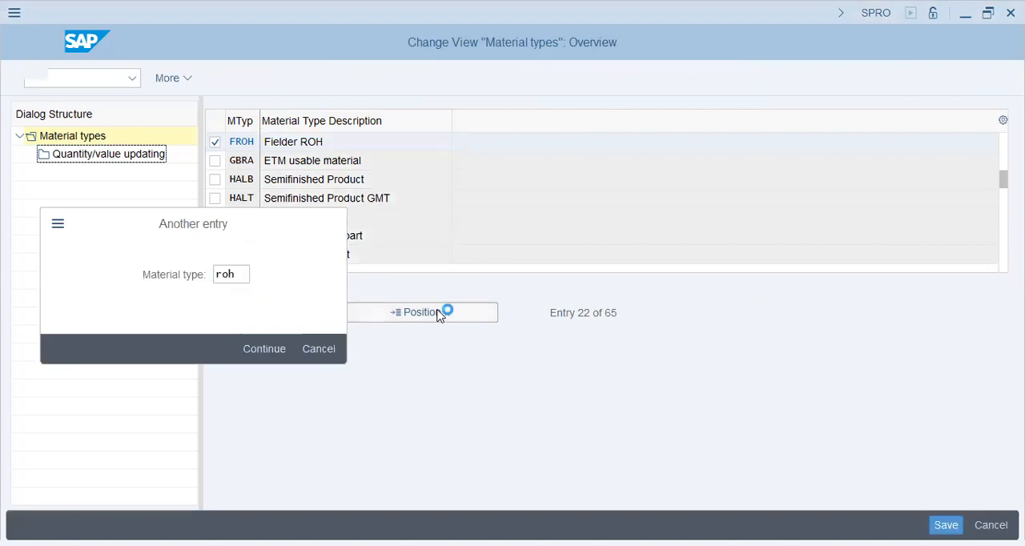
pyautogui.press('Return')
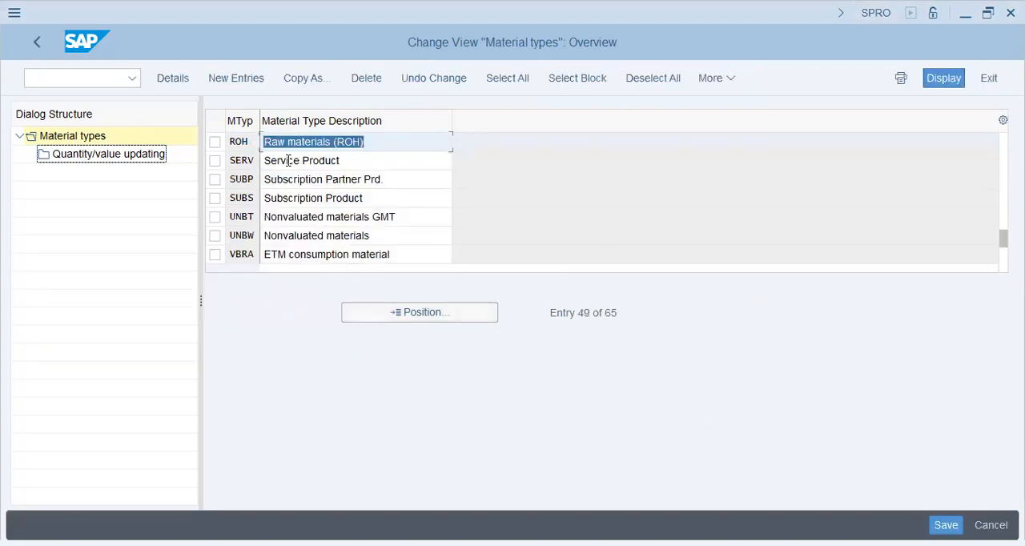
pyautogui.click(216, 142)
pyautogui.click(127, 155)
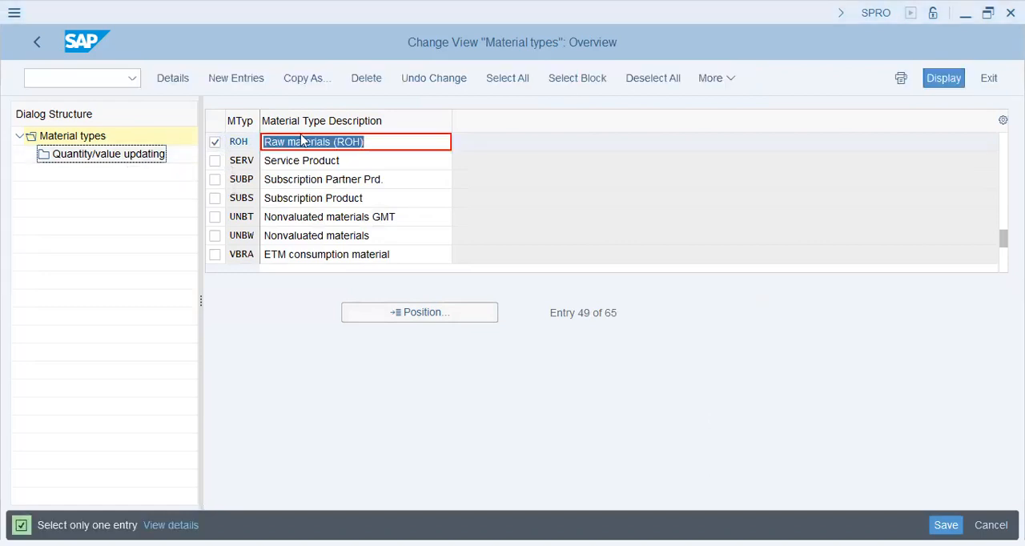
pyautogui.click(355, 145)
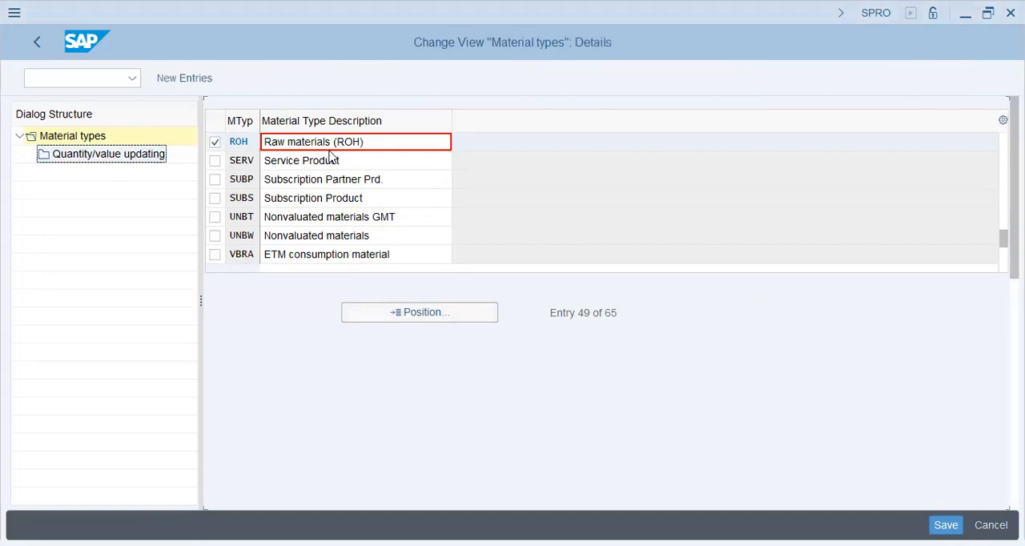
# Step: Examine the quantity/value updating entries per valuation area for ROH and return to its details
pyautogui.click(70, 155)
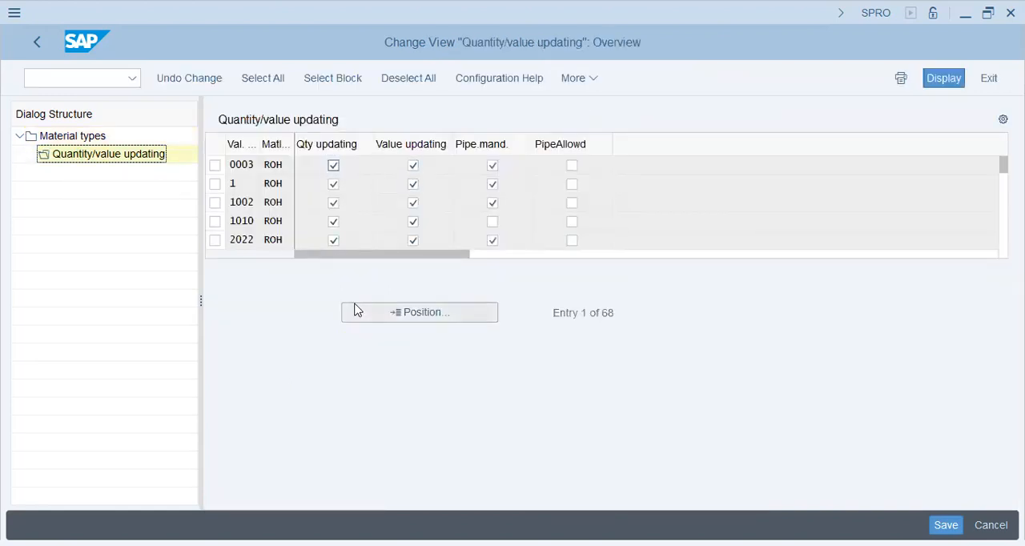
pyautogui.click(36, 41)
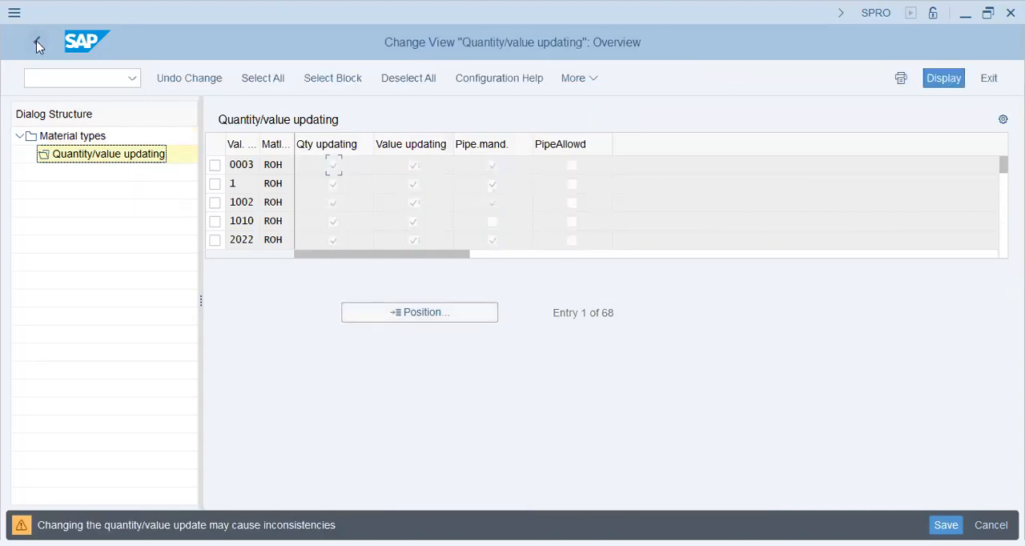
pyautogui.click(37, 44)
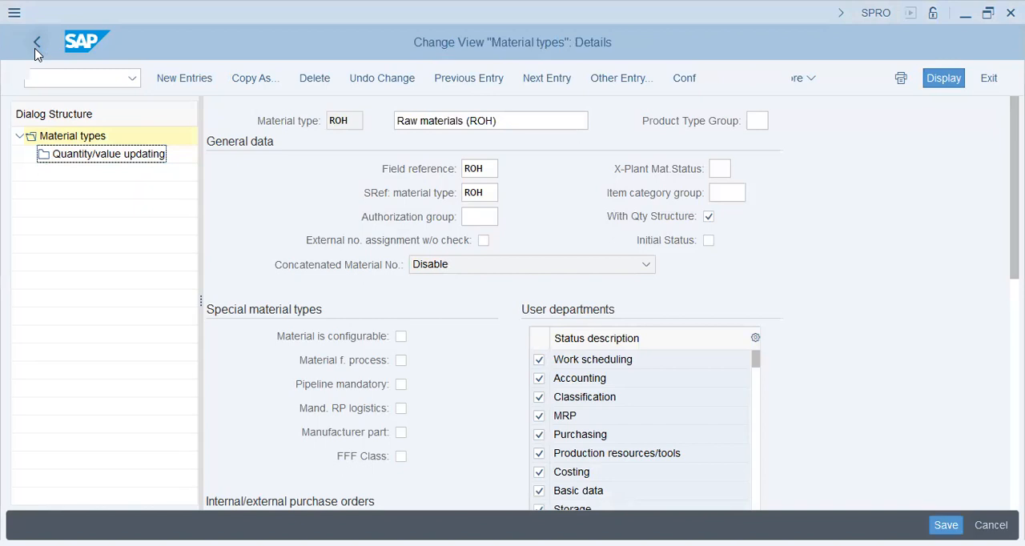
# Step: Leave the material type settings and open Define Number Ranges for Each Material Type in the IMG
pyautogui.click(36, 44)
pyautogui.click(36, 44)
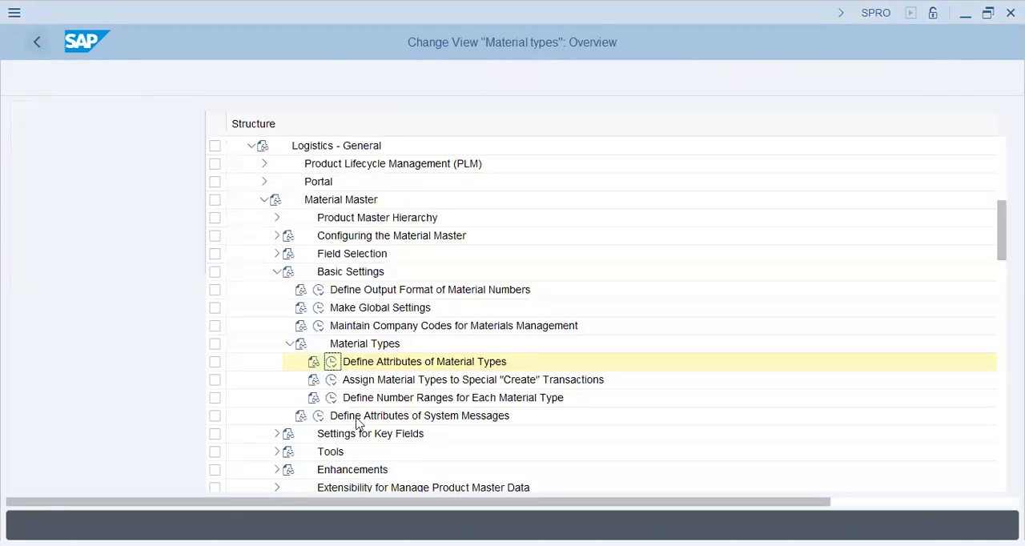
pyautogui.click(136, 401)
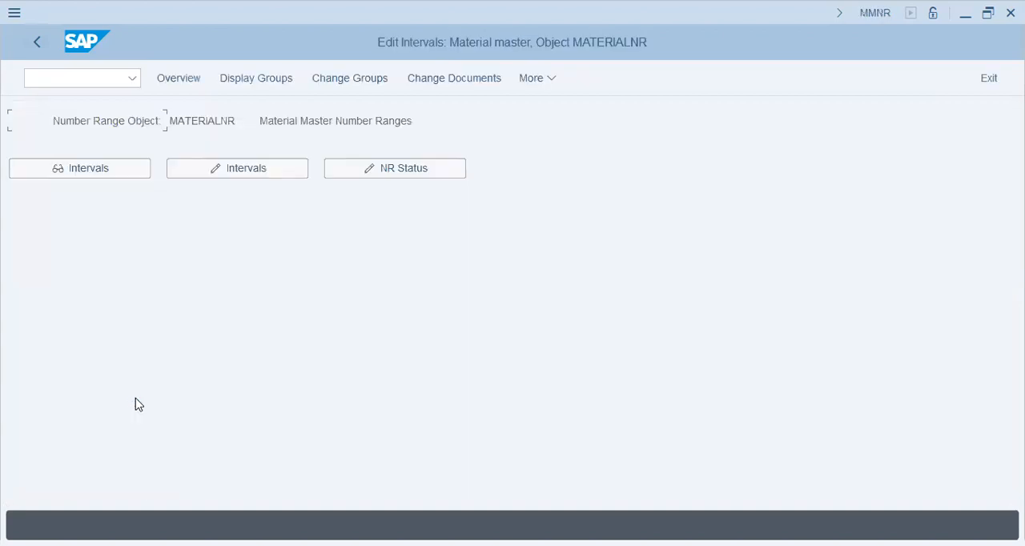
# Step: Examine the existing material master number range intervals in change mode, including interval A#, and return to the IMG
pyautogui.click(236, 172)
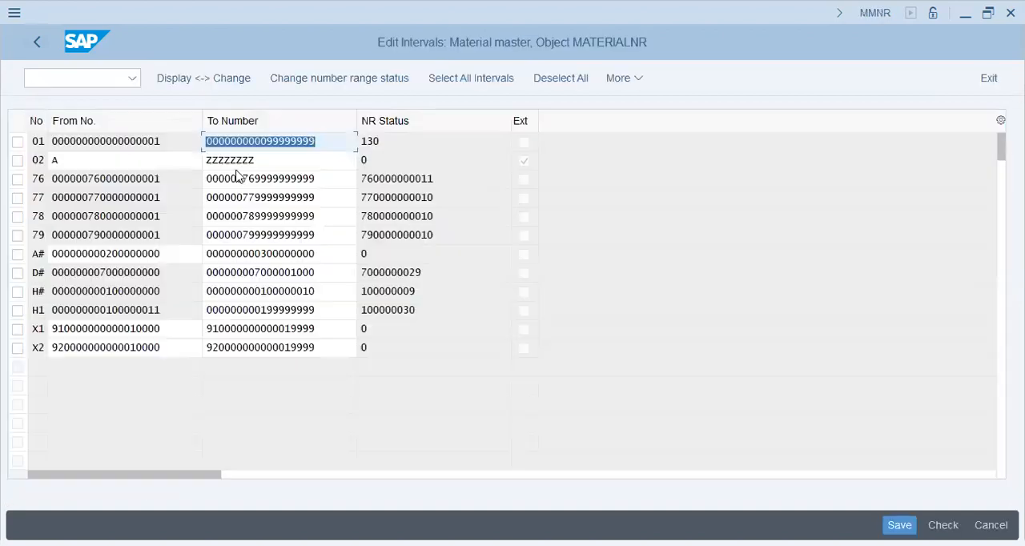
pyautogui.click(283, 176)
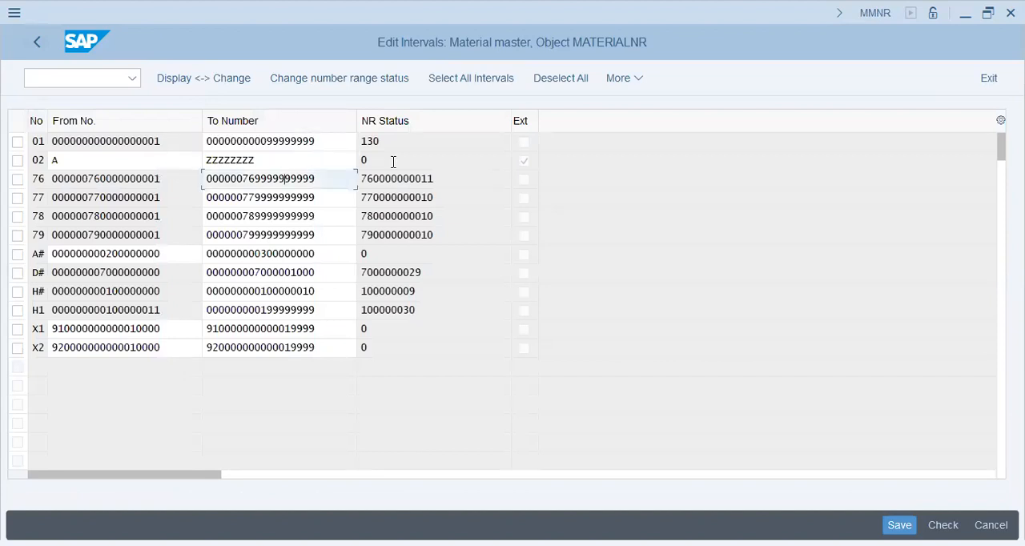
pyautogui.click(280, 161)
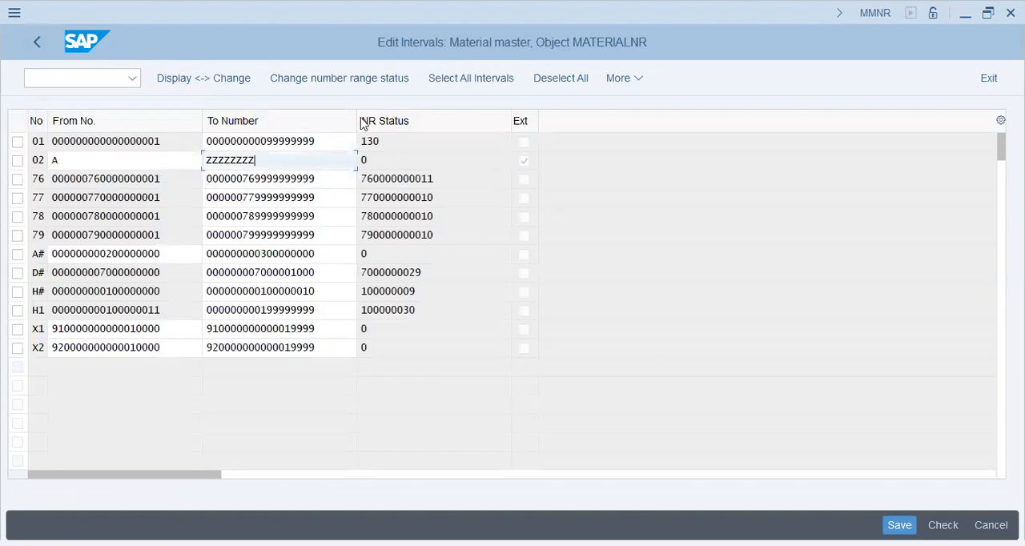
pyautogui.doubleClick(166, 258)
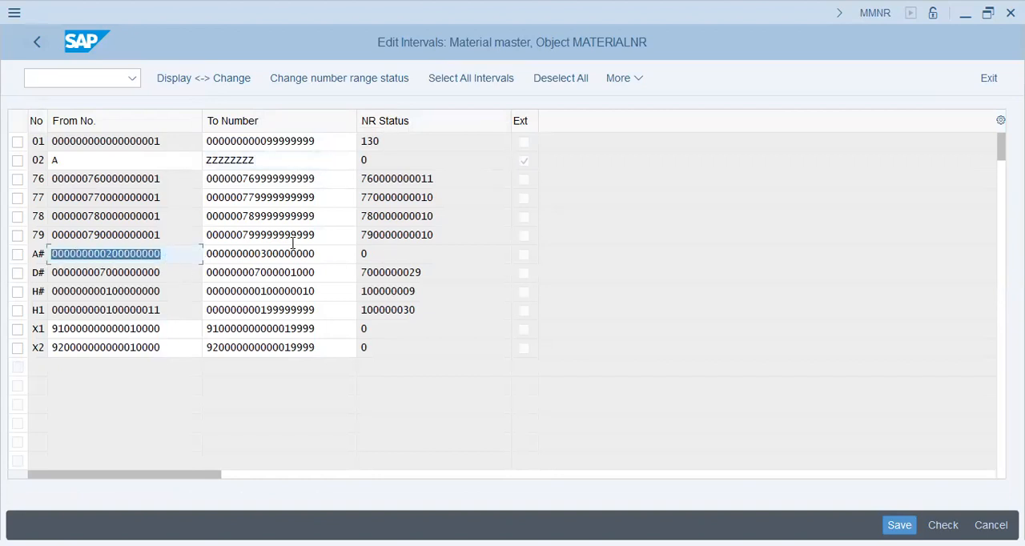
pyautogui.doubleClick(326, 253)
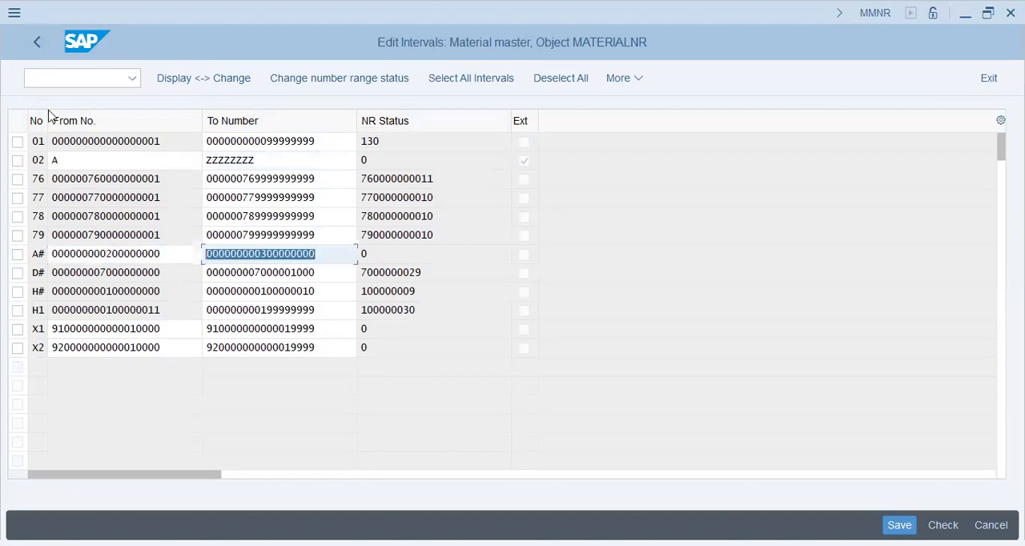
pyautogui.click(37, 45)
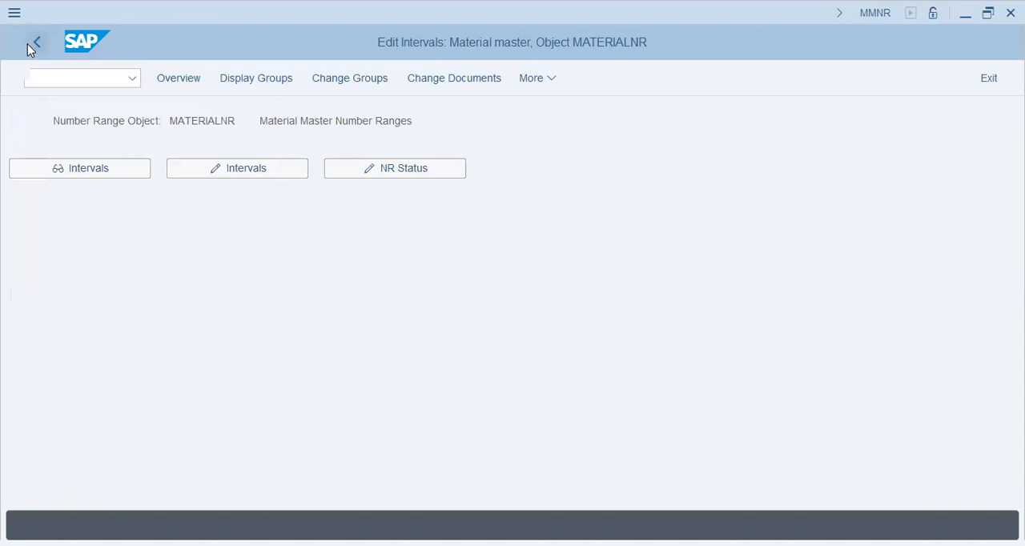
pyautogui.click(28, 43)
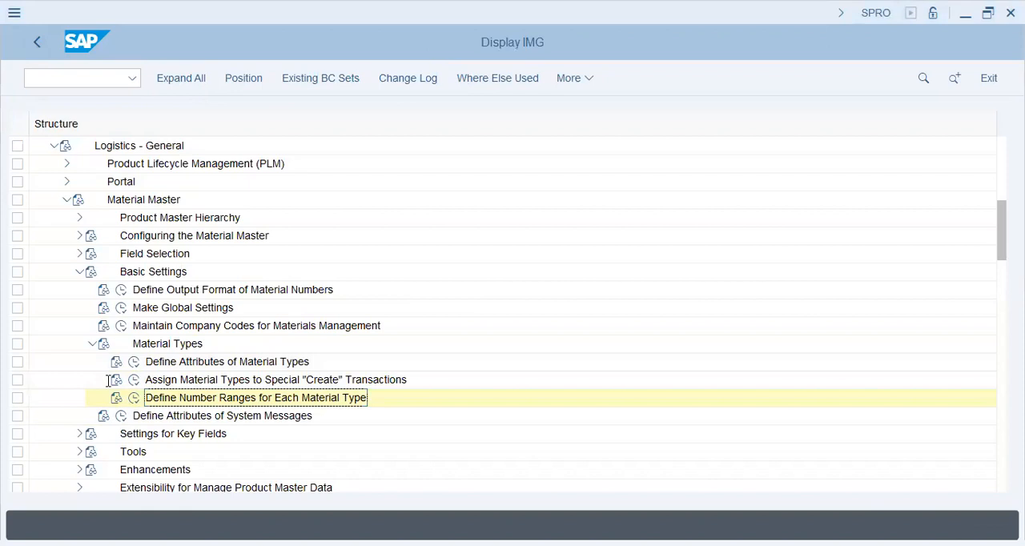
# Step: Reopen Define Number Ranges for Each Material Type, open its groups for changing, and find element FROH
pyautogui.click(134, 397)
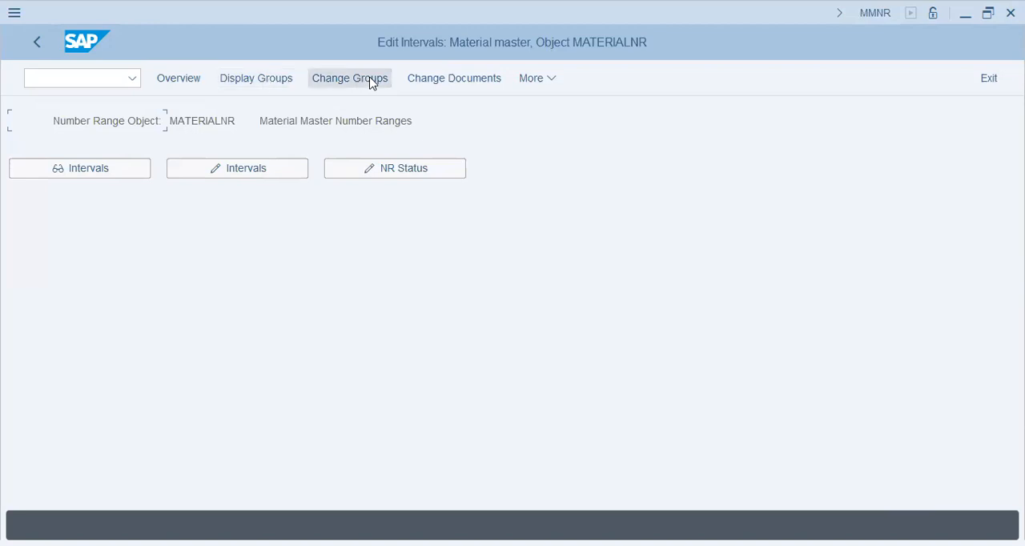
pyautogui.click(372, 80)
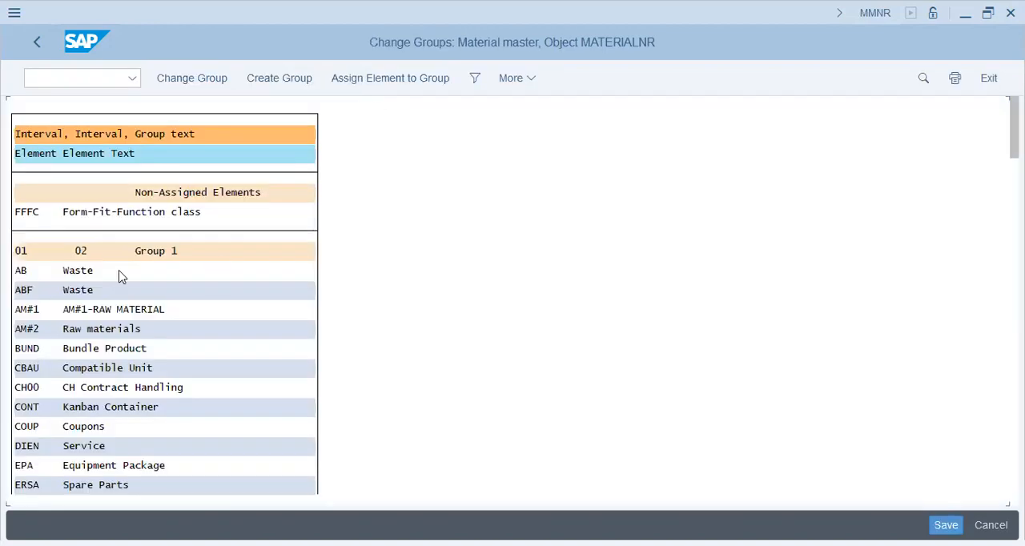
pyautogui.click(97, 333)
pyautogui.doubleClick(97, 333)
pyautogui.hotkey('ctrl', 'f')
pyautogui.write('froh')
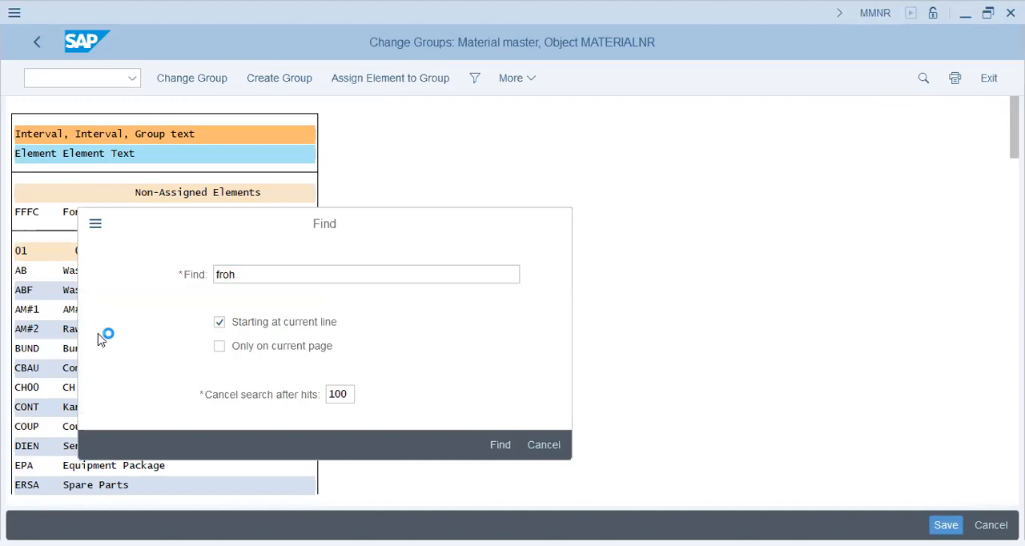
pyautogui.press('Return')
pyautogui.doubleClick(205, 102)
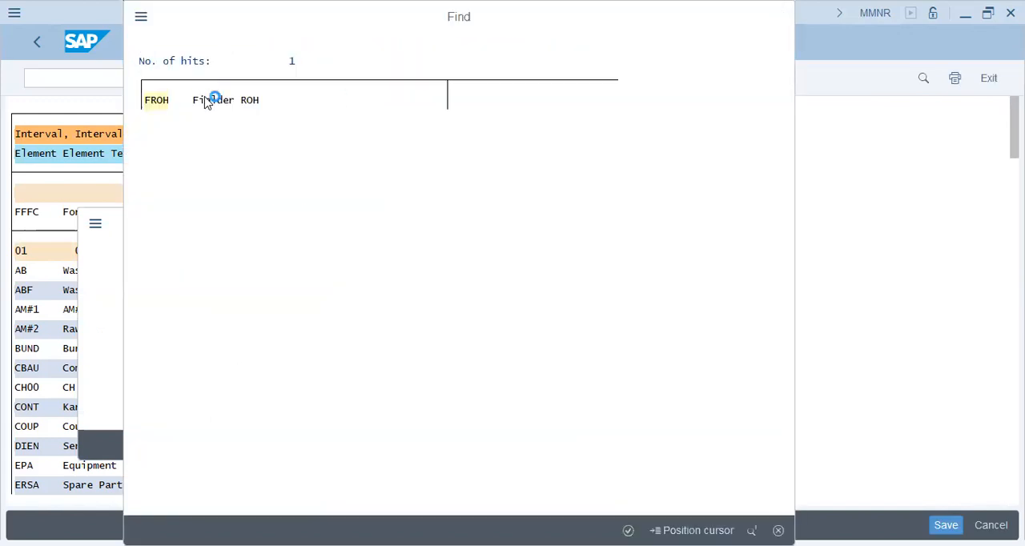
# Step: Assign material type FROH to the number range group AM#1 GROUP (A#) and save the change
pyautogui.click(102, 194)
pyautogui.moveTo(1014, 209); pyautogui.dragTo(1014, 401)
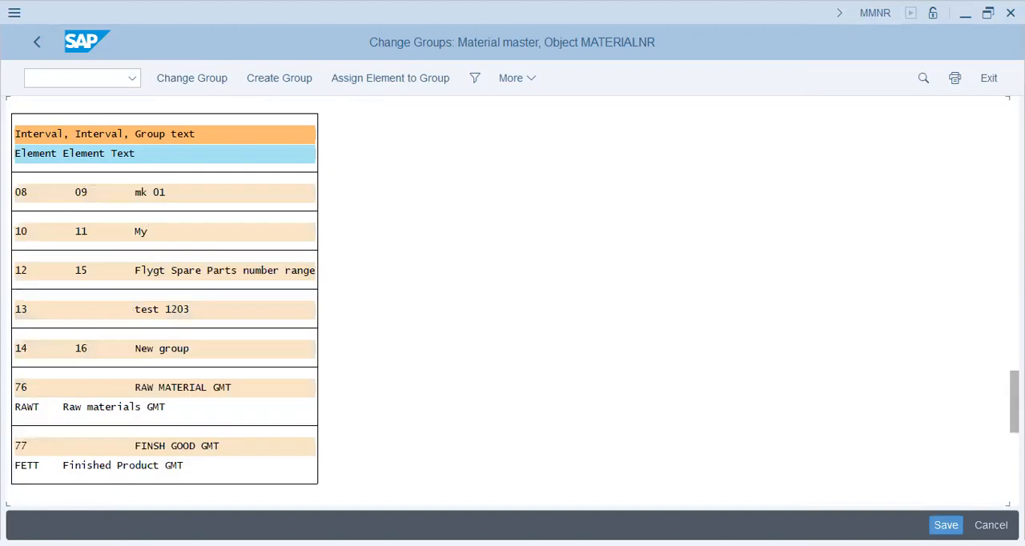
pyautogui.moveTo(1014, 402); pyautogui.dragTo(1013, 254)
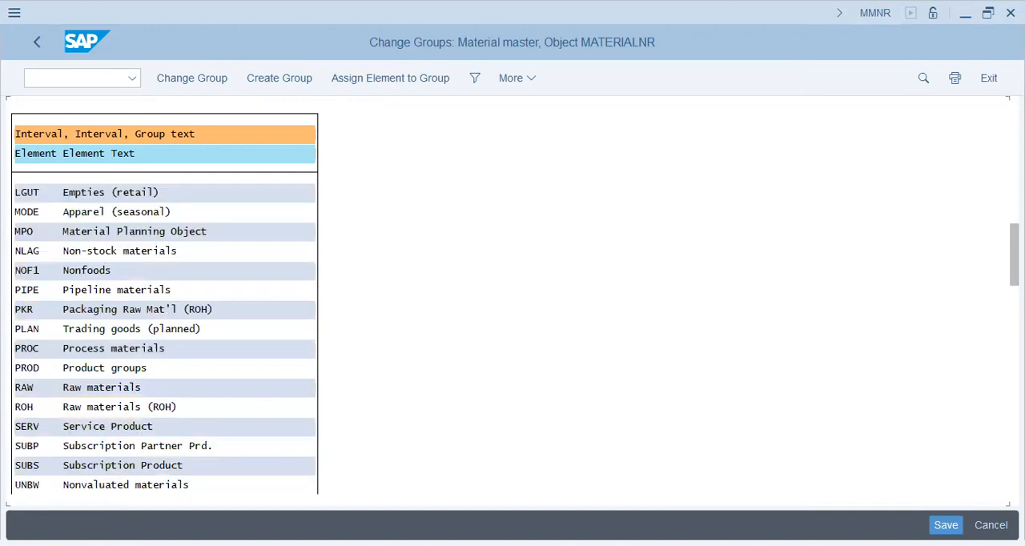
pyautogui.moveTo(1013, 254); pyautogui.dragTo(1014, 208)
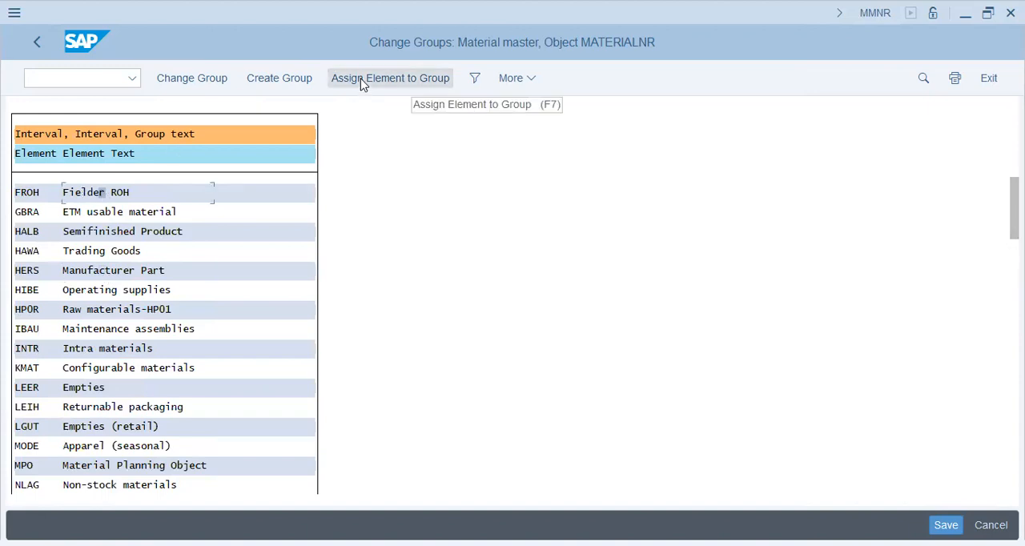
pyautogui.click(209, 82)
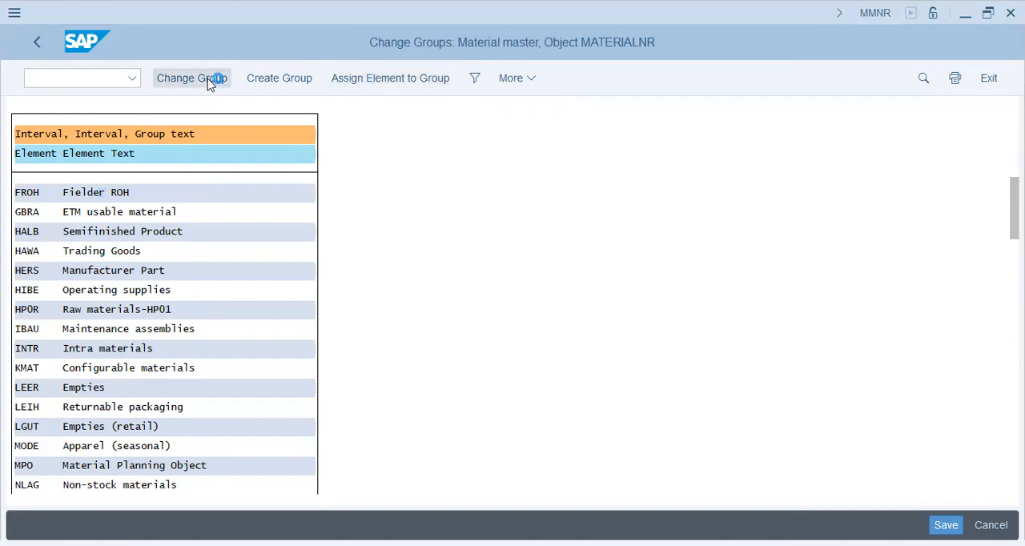
pyautogui.click(210, 82)
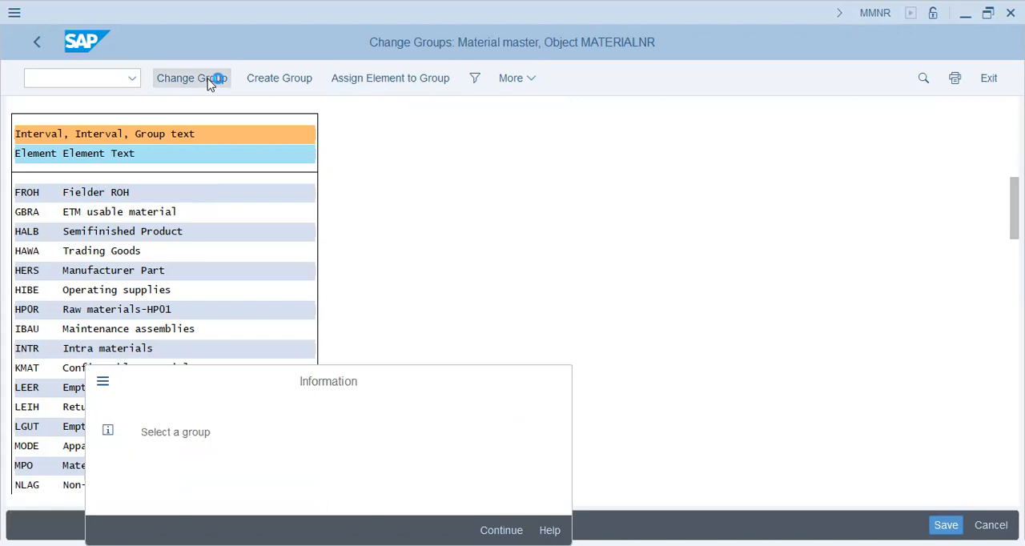
pyautogui.click(359, 83)
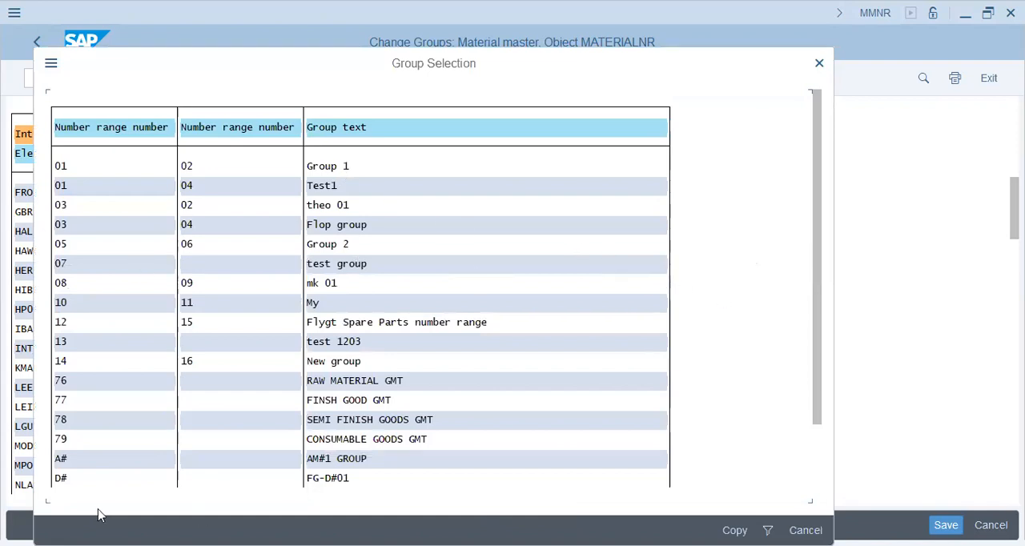
pyautogui.click(339, 462)
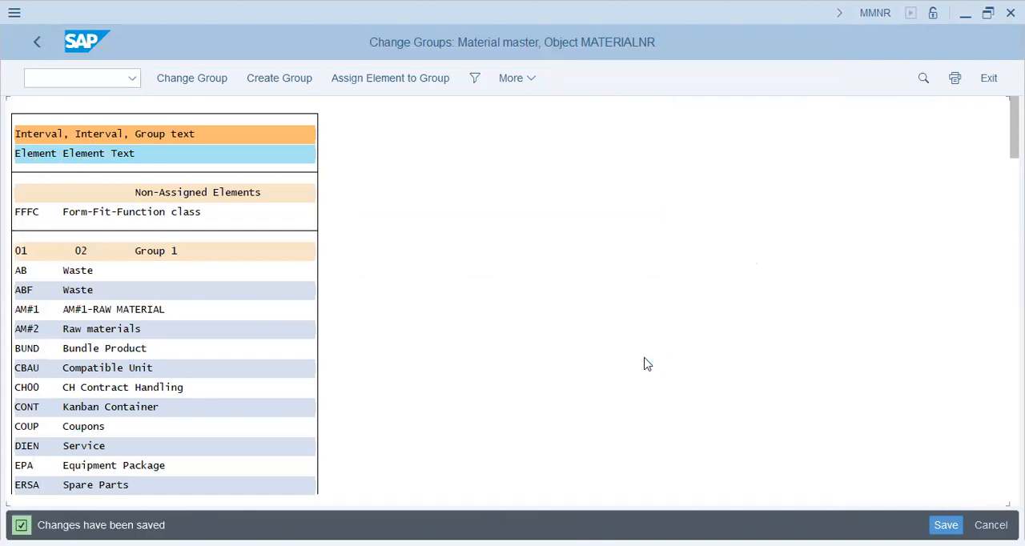
# Step: Return to the IMG and open Define Industry Sectors and Industry-Sector-Specific Field Selection under Field Selection
pyautogui.click(39, 49)
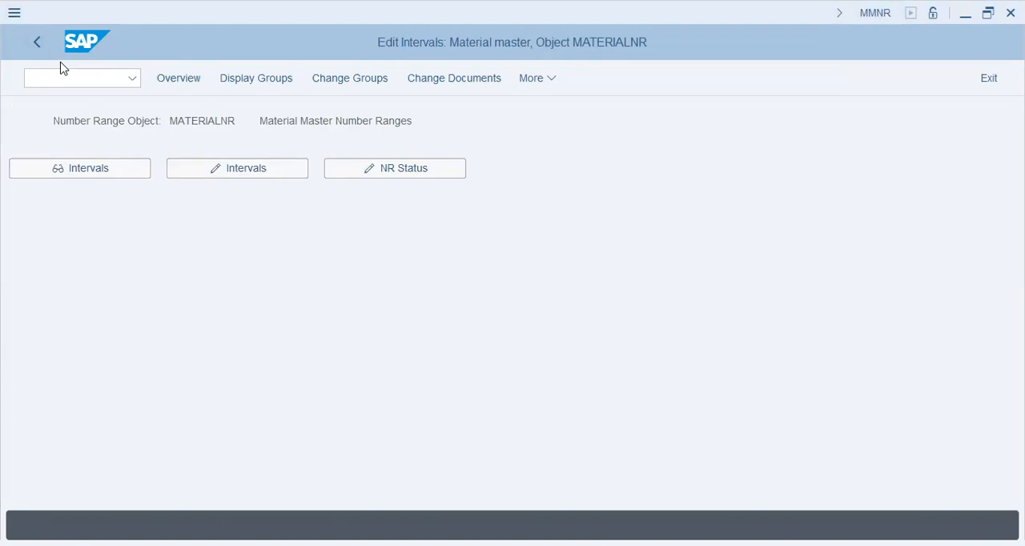
pyautogui.press('F3')
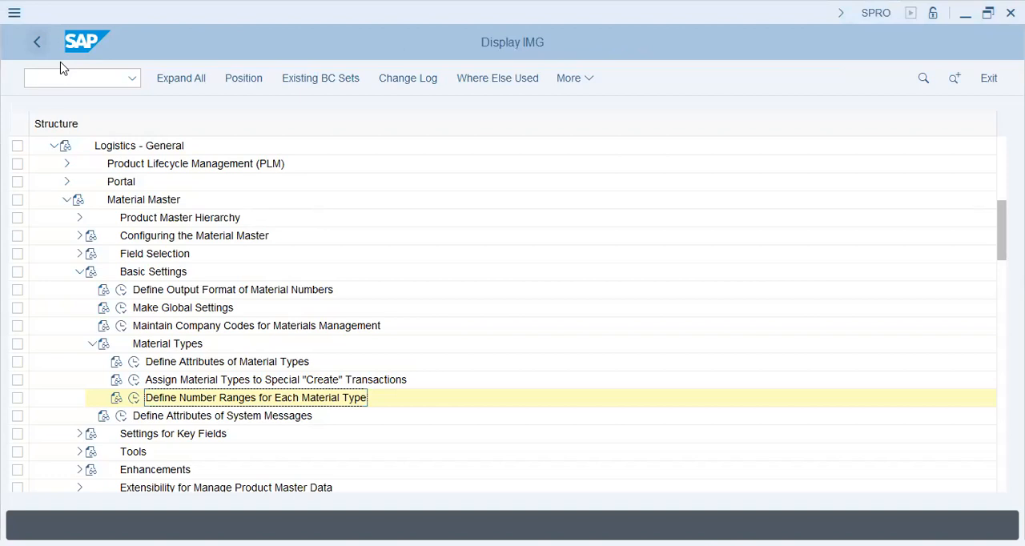
pyautogui.click(90, 346)
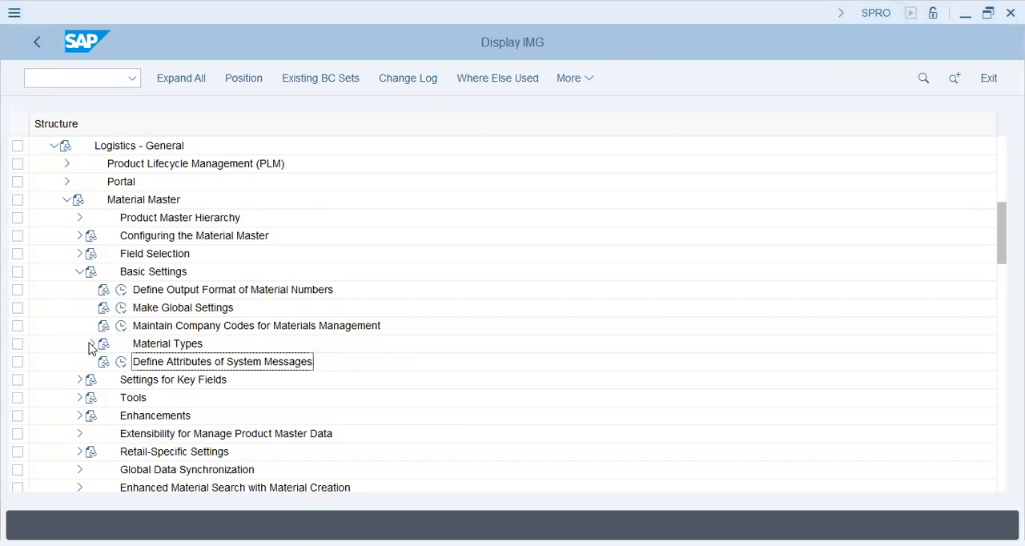
pyautogui.click(79, 271)
pyautogui.click(79, 254)
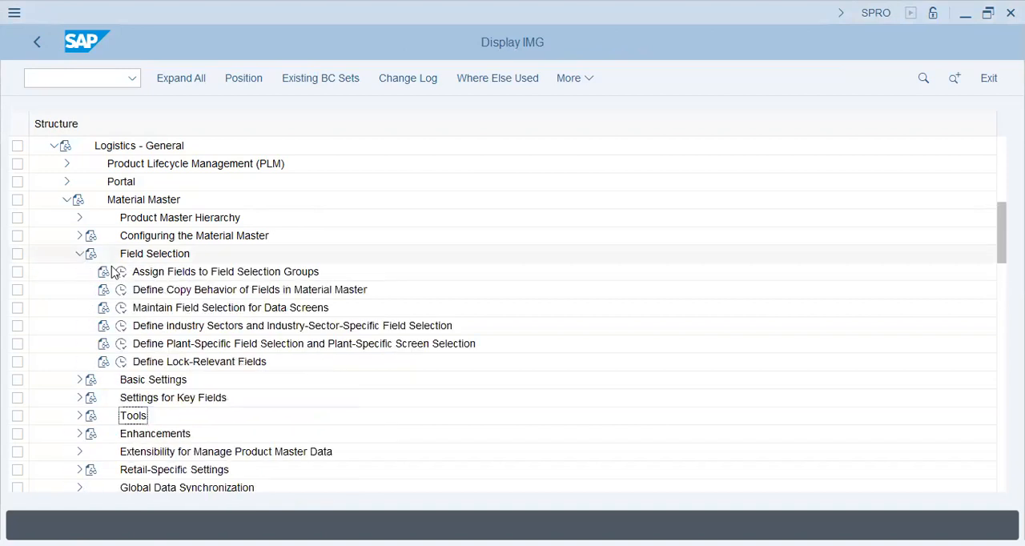
pyautogui.click(133, 330)
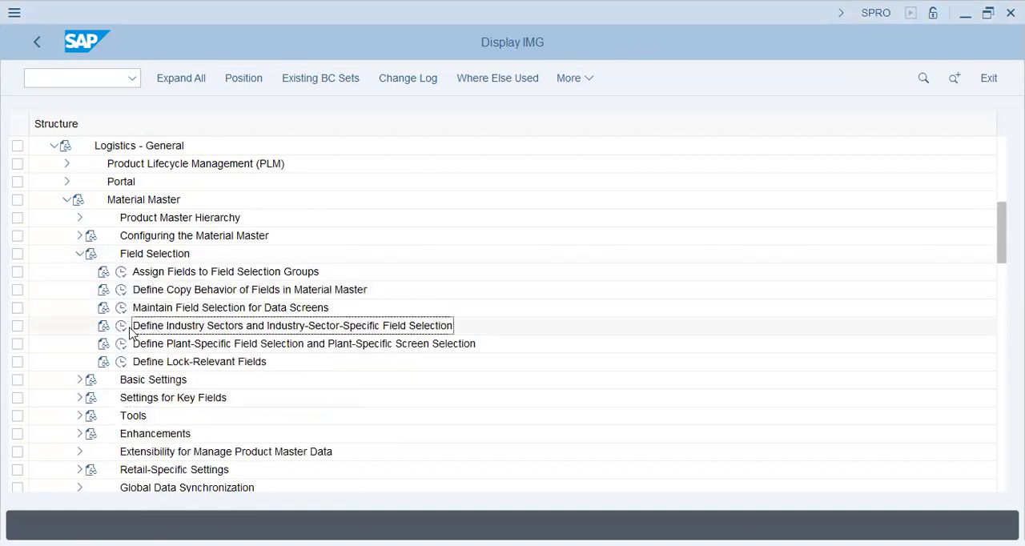
pyautogui.click(122, 328)
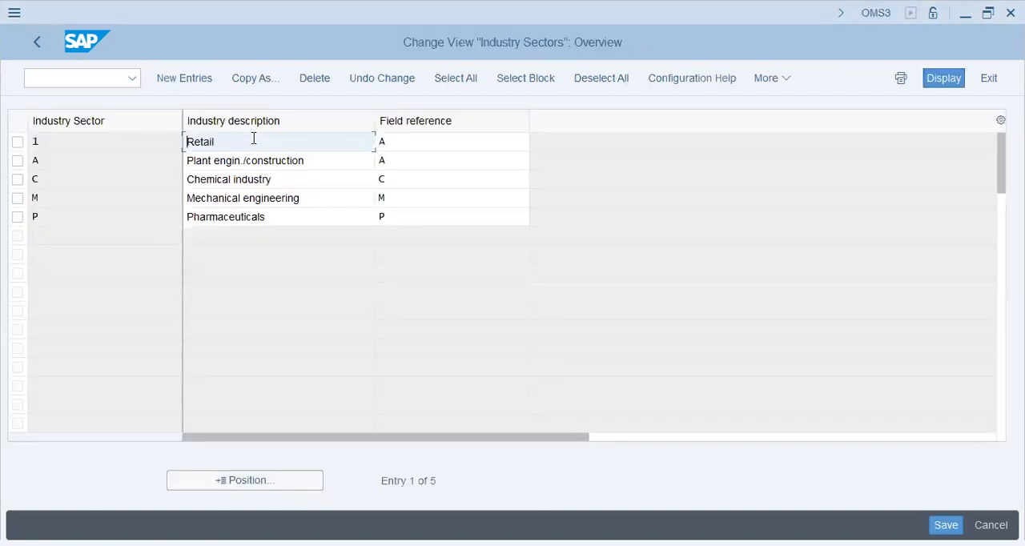
# Step: Open transaction MM01 in a new session, check the Industry Sector choices, and return to the industry sectors overview
pyautogui.click(255, 217)
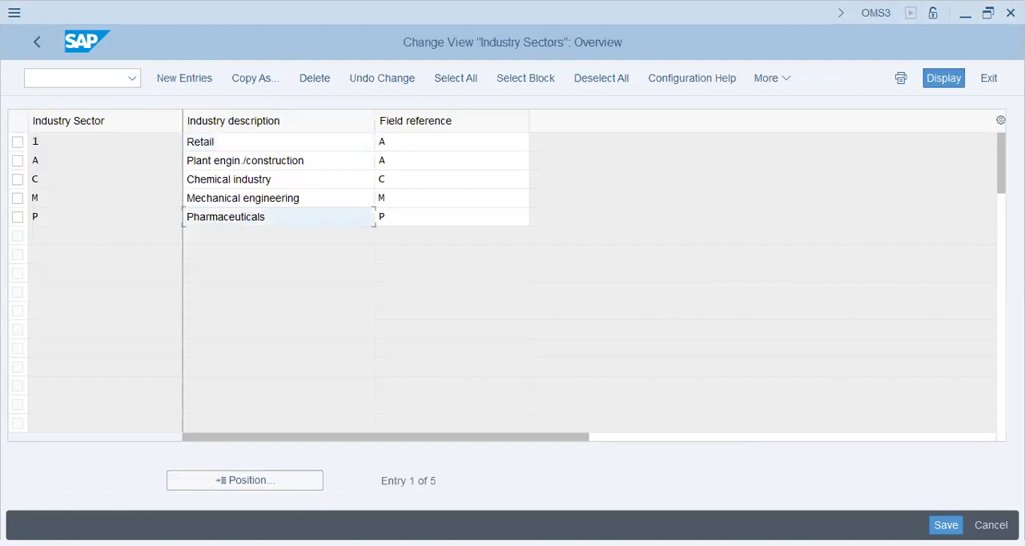
pyautogui.click(76, 77)
pyautogui.write('/omm01')
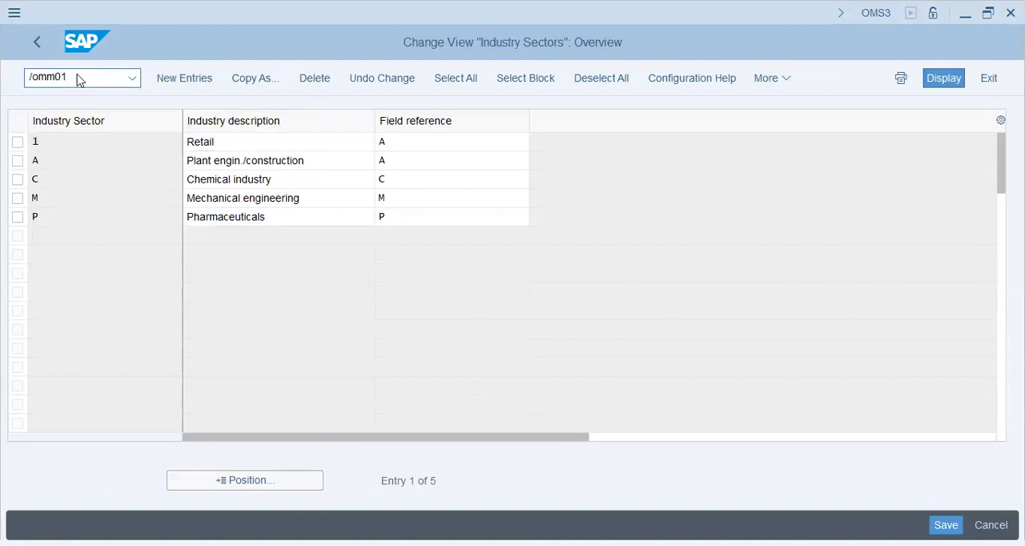
pyautogui.press('Return')
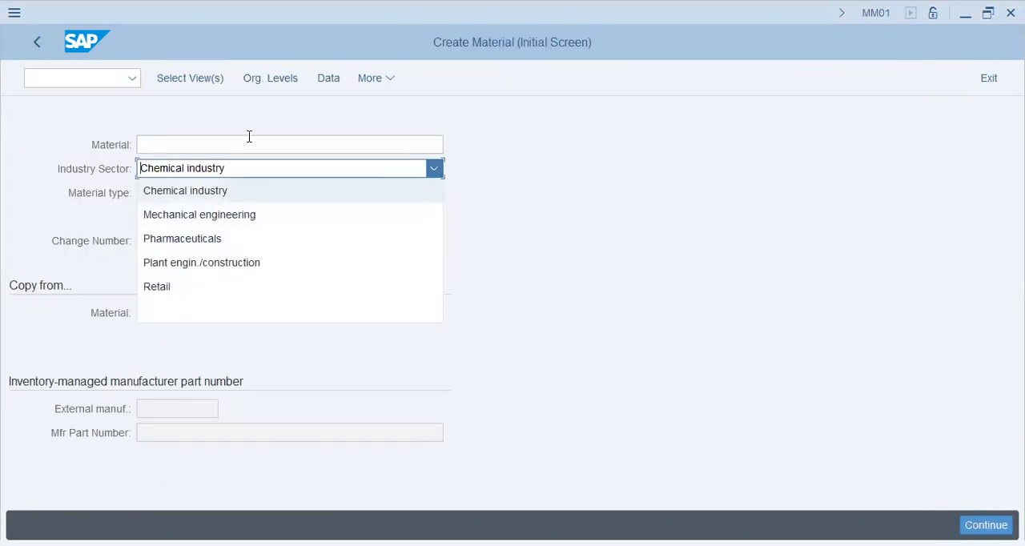
pyautogui.press('Escape')
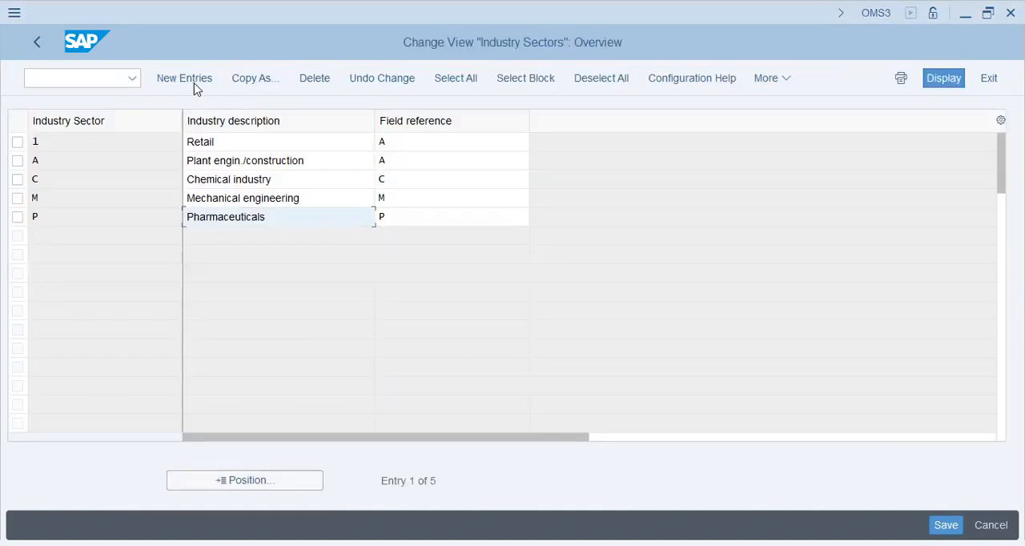
# Step: Start new industry sector entries and add sector p with the description Packaging and field reference P
pyautogui.click(184, 79)
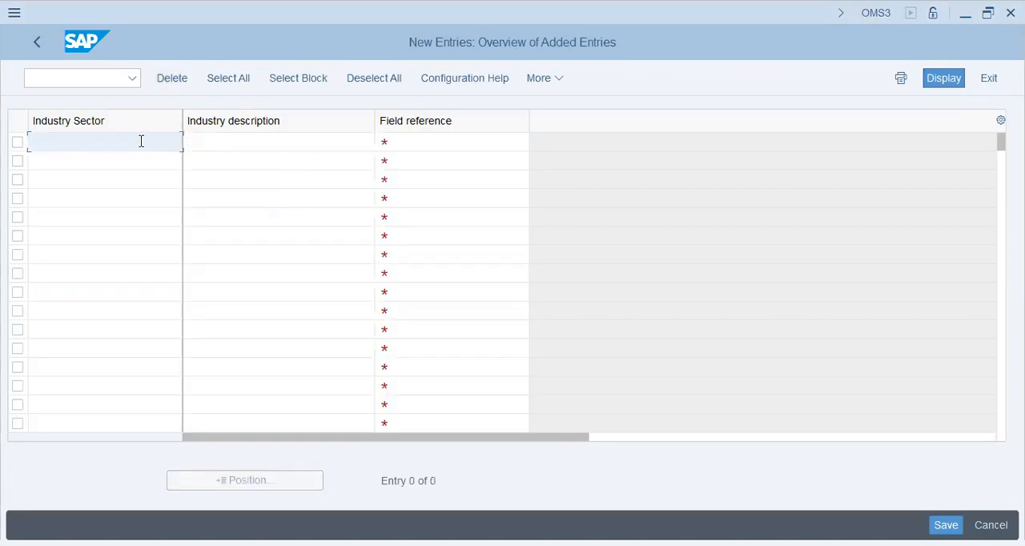
pyautogui.write('P')
pyautogui.press('BackSpace')
pyautogui.write('p')
pyautogui.press('Tab')
pyautogui.write('P')
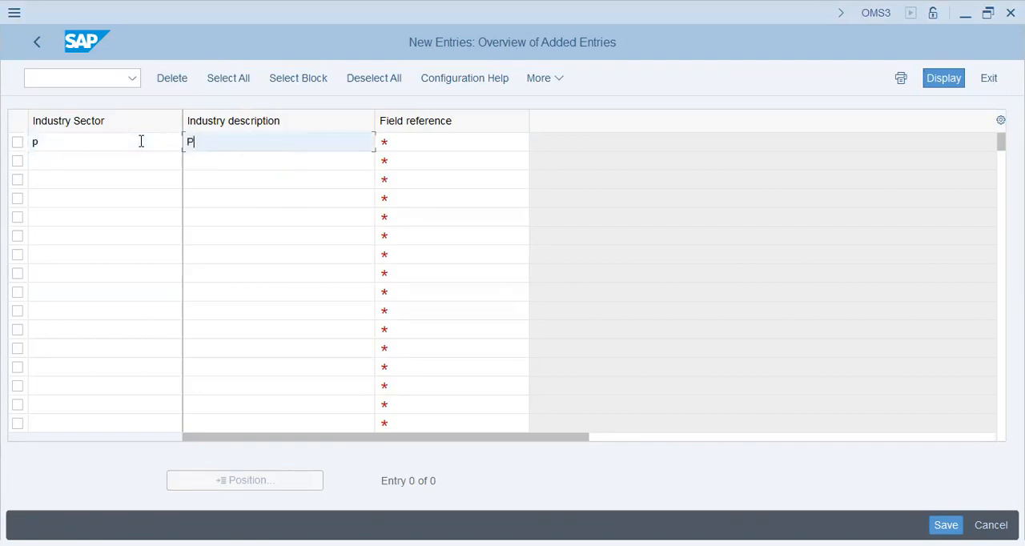
pyautogui.write('ackaging')
pyautogui.press('Tab')
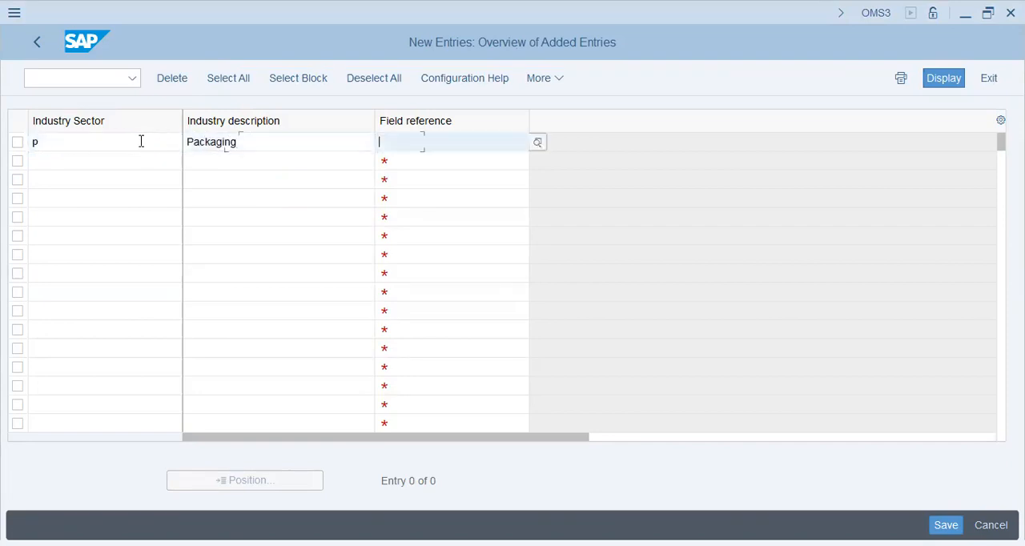
pyautogui.write('p')
pyautogui.press('Tab')
# Step: Add industry sector R with the description Rubber and field reference R
pyautogui.write('R')
pyautogui.press('Tab')
pyautogui.write('Rubber')
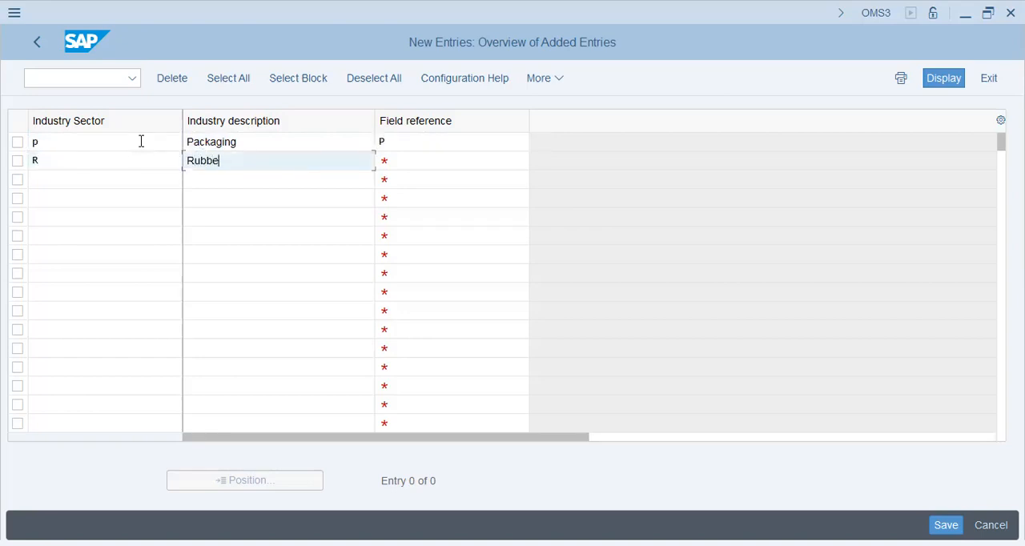
pyautogui.press('Tab')
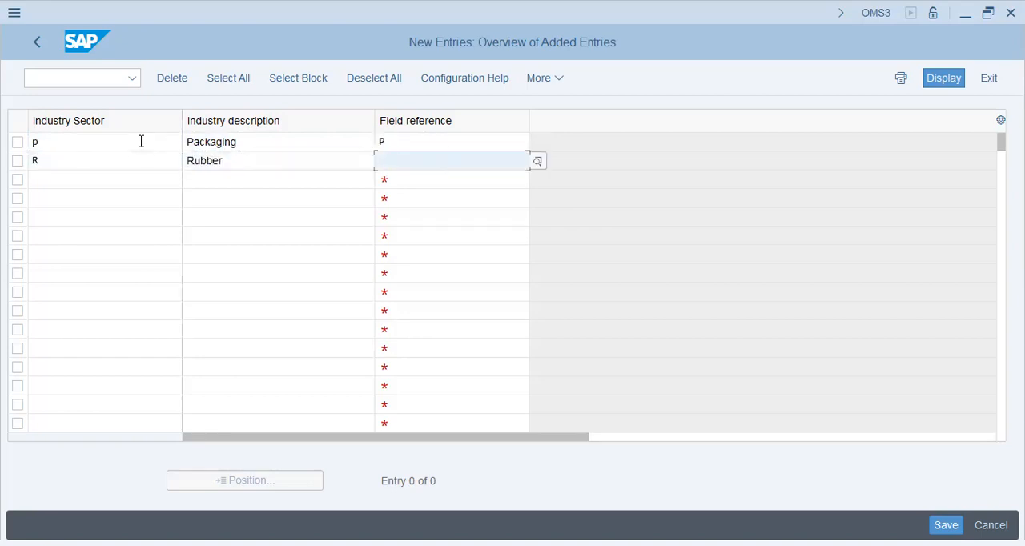
pyautogui.write('r')
pyautogui.press('Tab')
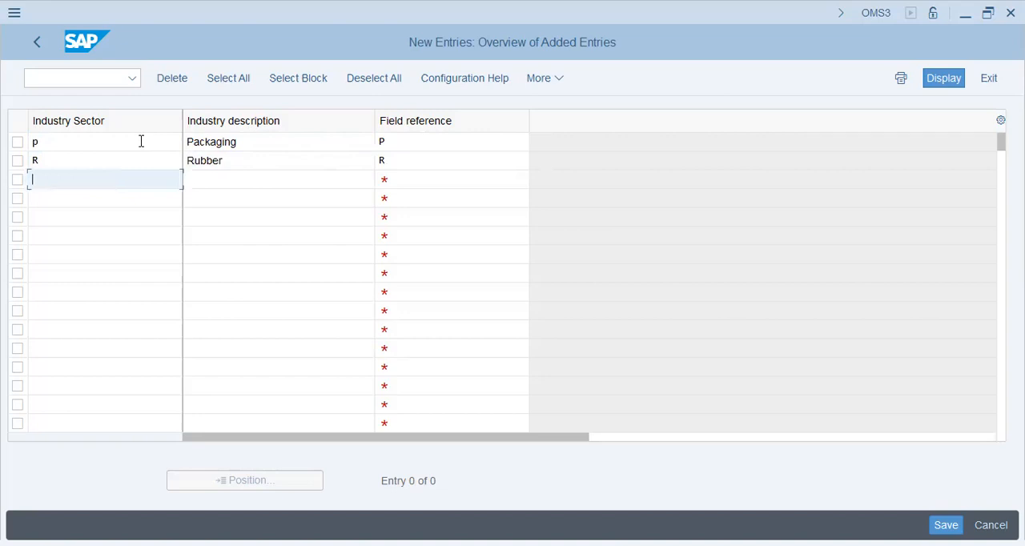
# Step: Add industry sector C with the description Cement and field reference C
pyautogui.write('C')
pyautogui.press('Tab')
pyautogui.write('Cement')
pyautogui.press('Tab')
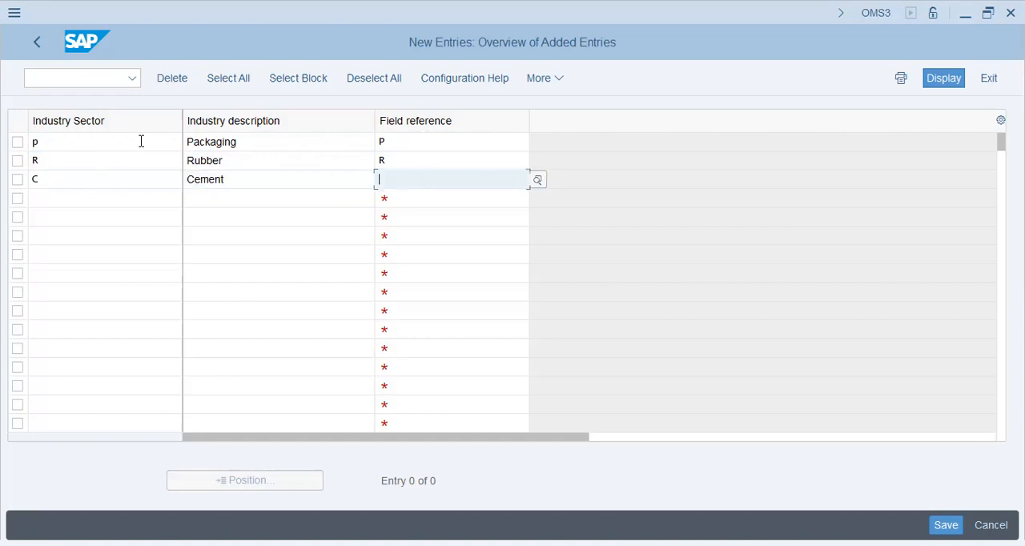
pyautogui.write('c')
pyautogui.press('Tab')
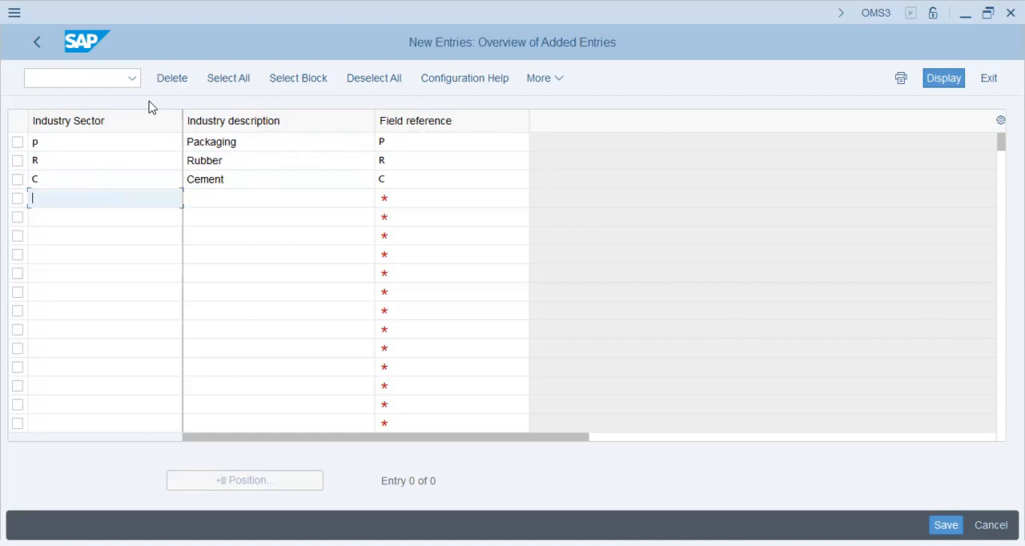
pyautogui.hotkey('alt', 'Tab')
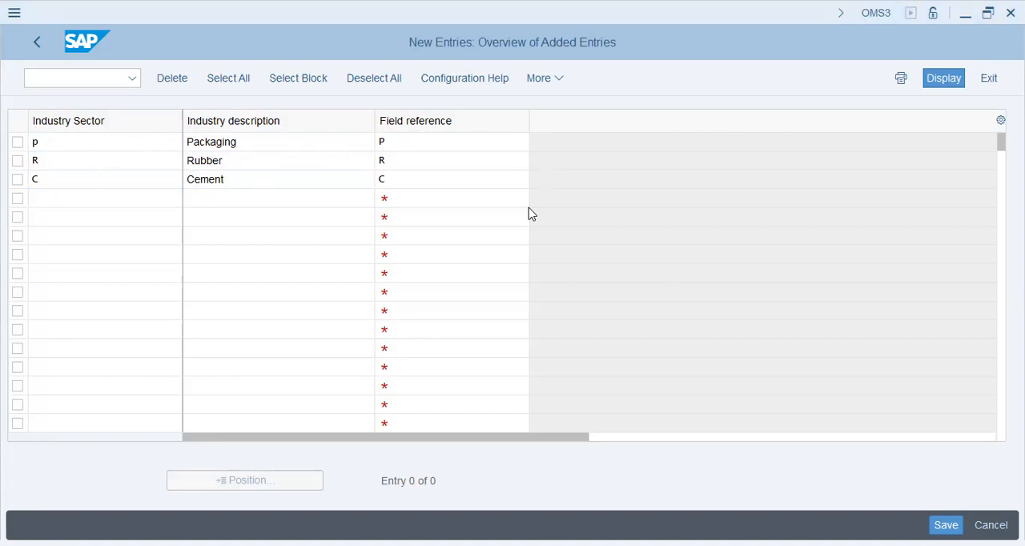
# Step: Validate the new industry sectors and set the Packaging entry's sector key to G
pyautogui.click(84, 201)
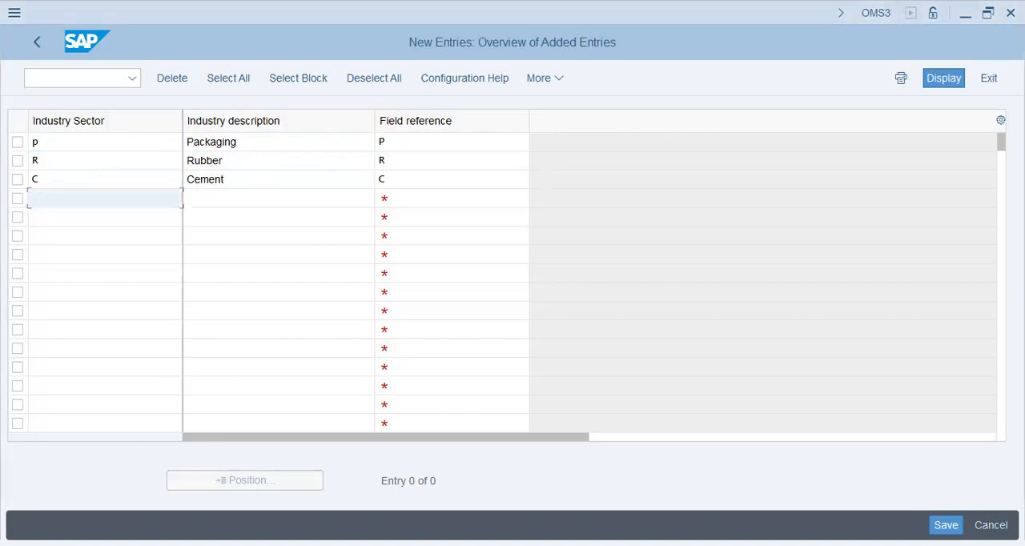
pyautogui.press('Return')
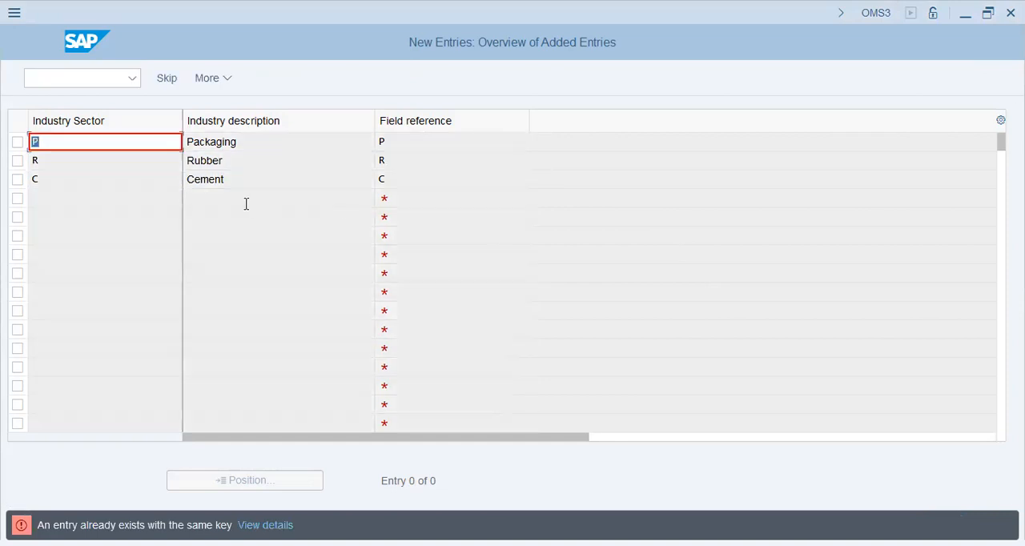
pyautogui.write('g')
pyautogui.press('Return')
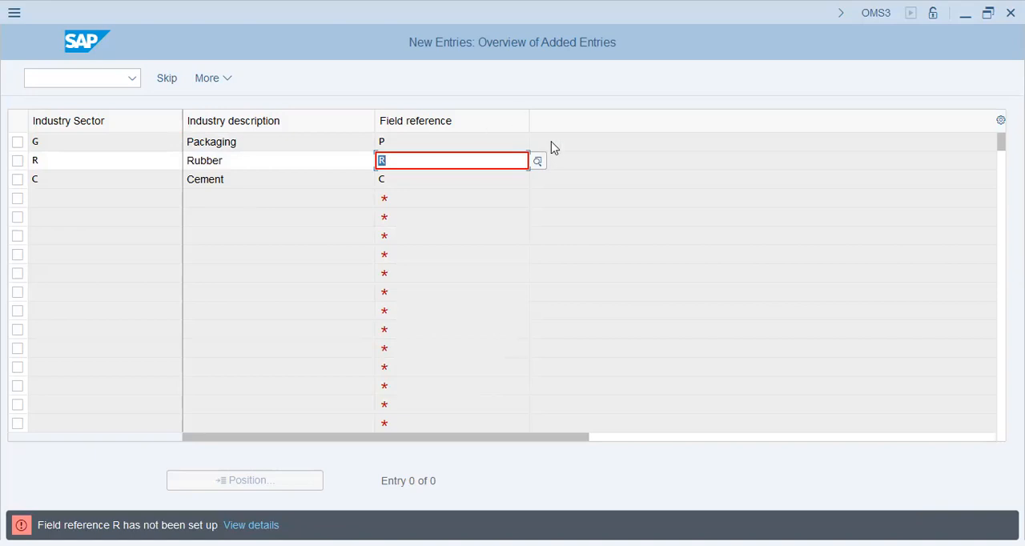
# Step: Set the Rubber sector's field reference to ROH from the list of available field references
pyautogui.click(538, 161)
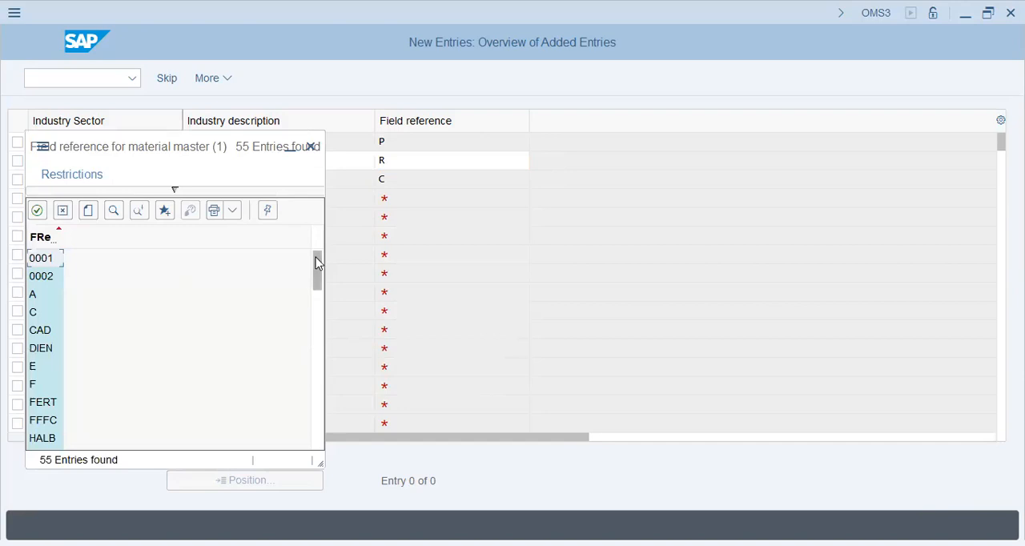
pyautogui.moveTo(317, 264); pyautogui.dragTo(317, 286)
pyautogui.moveTo(317, 286); pyautogui.dragTo(317, 395)
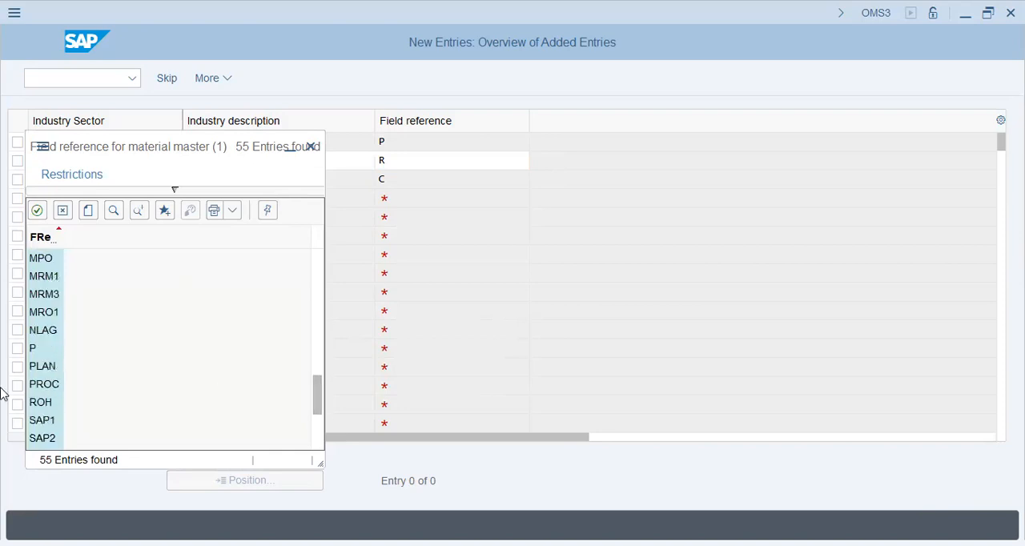
pyautogui.click(41, 402)
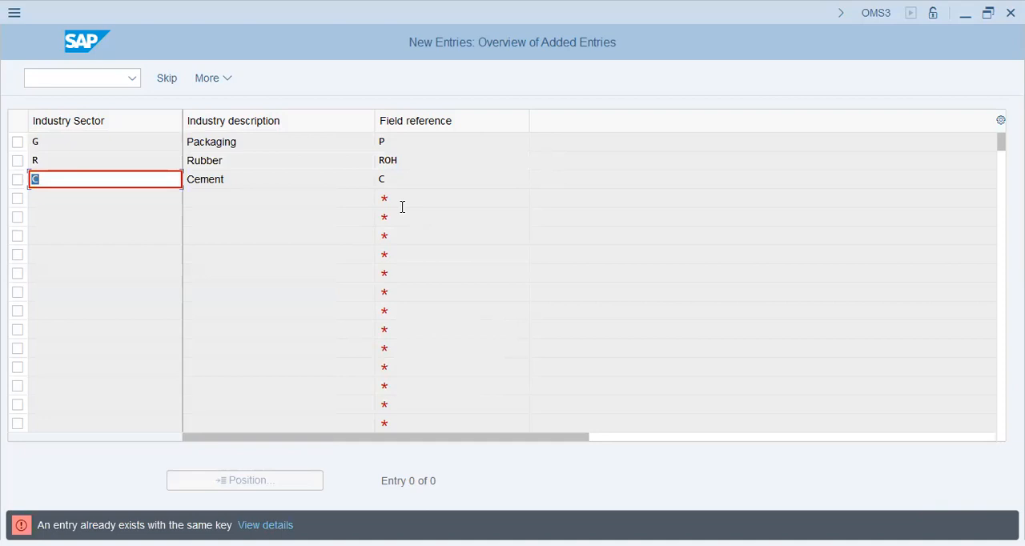
# Step: Set the Cement entry's sector key to N and save the new sectors to the T26 FIELDER Group customizing request
pyautogui.write('m')
pyautogui.press('Return')
pyautogui.write('n')
pyautogui.press('Return')
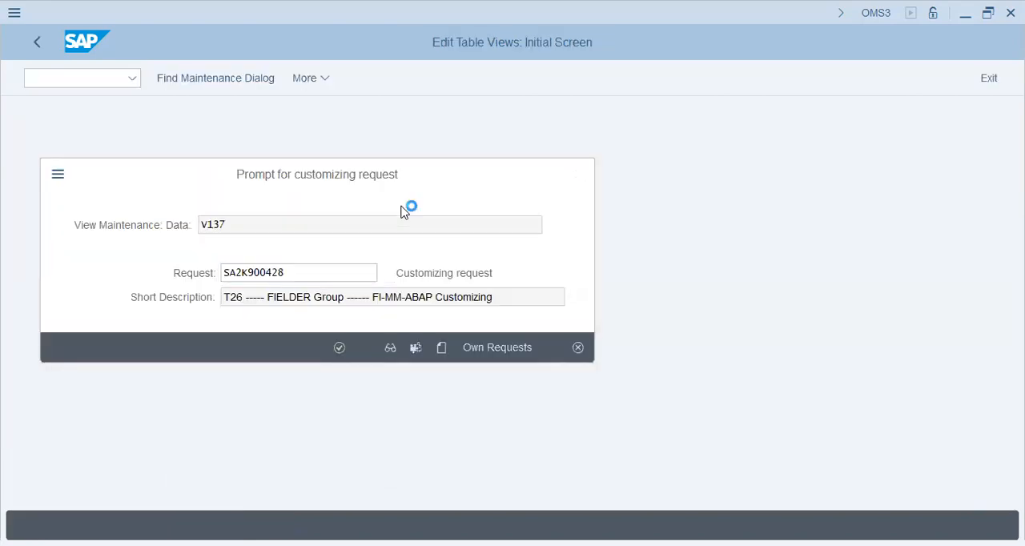
pyautogui.press('Return')
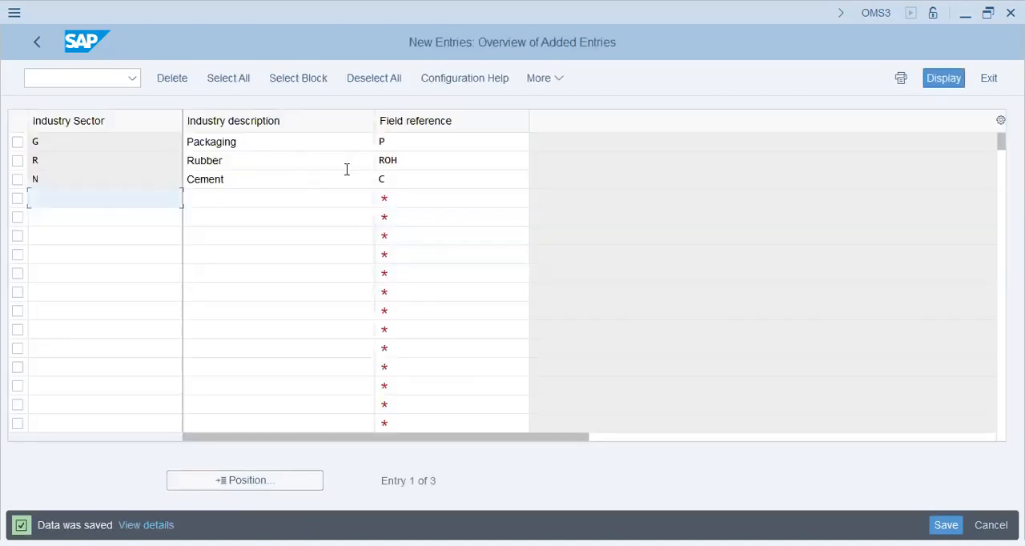
# Step: Return to the IMG and open Maintain User Settings under Configuring the Material Master
pyautogui.hotkey('alt', 'Tab')
pyautogui.click(38, 45)
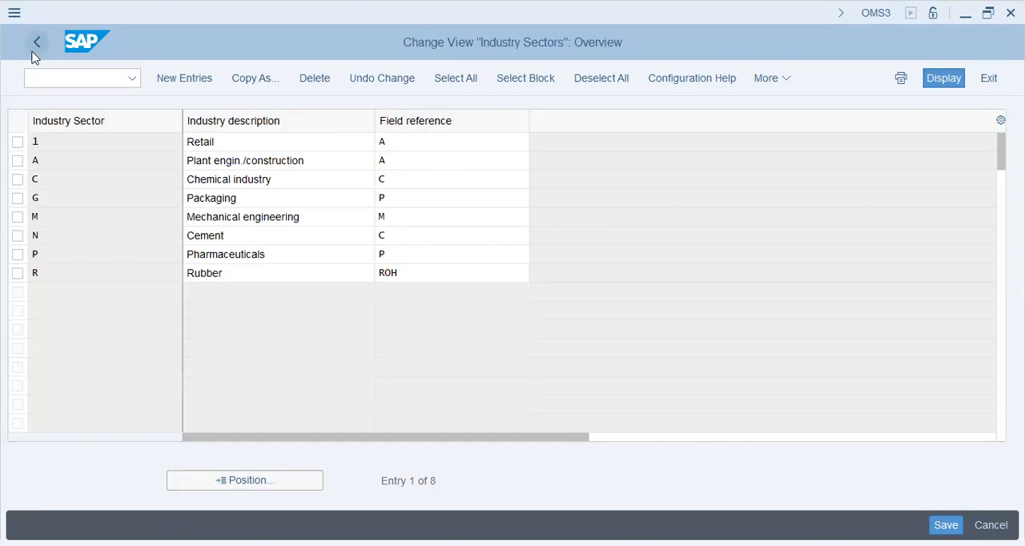
pyautogui.click(34, 53)
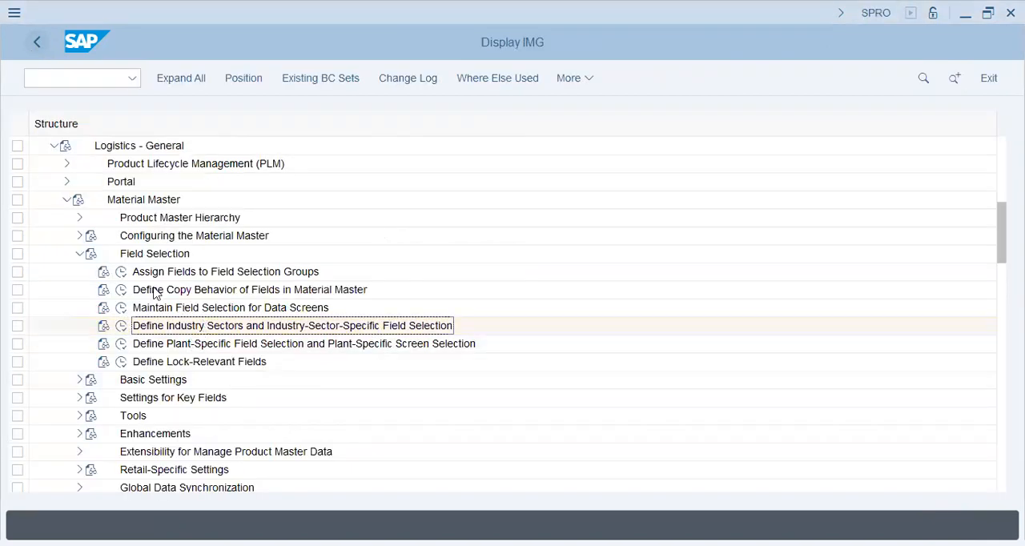
pyautogui.click(79, 254)
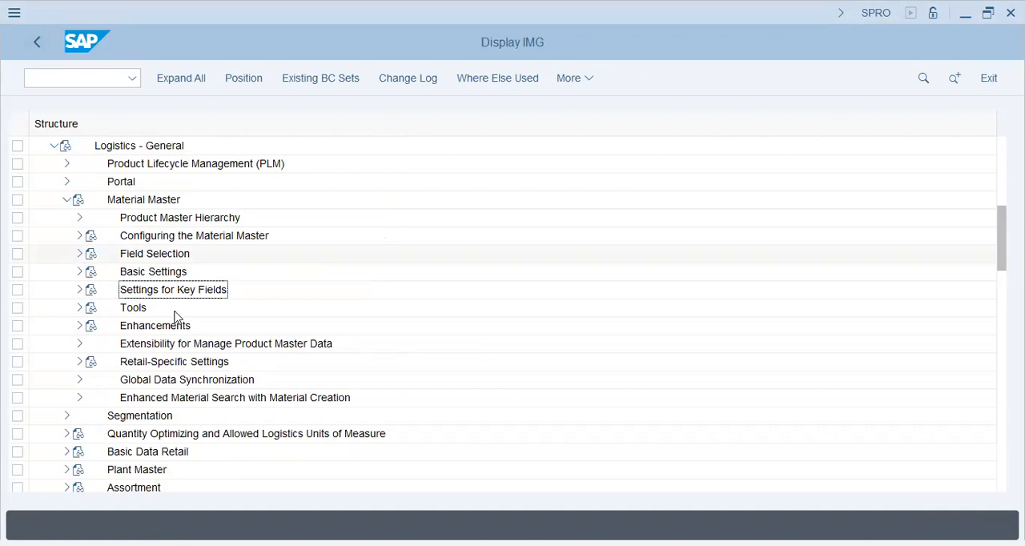
pyautogui.click(79, 237)
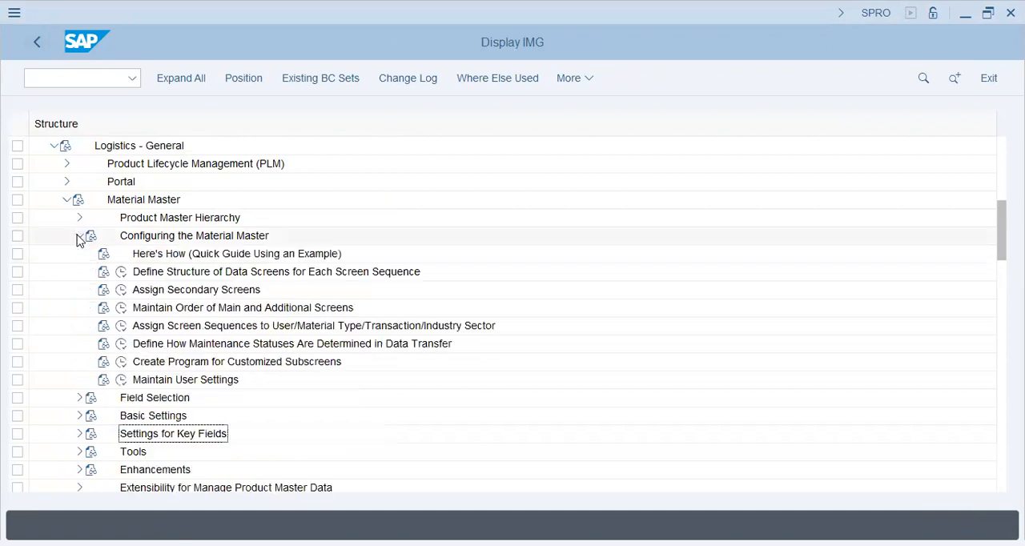
pyautogui.click(177, 276)
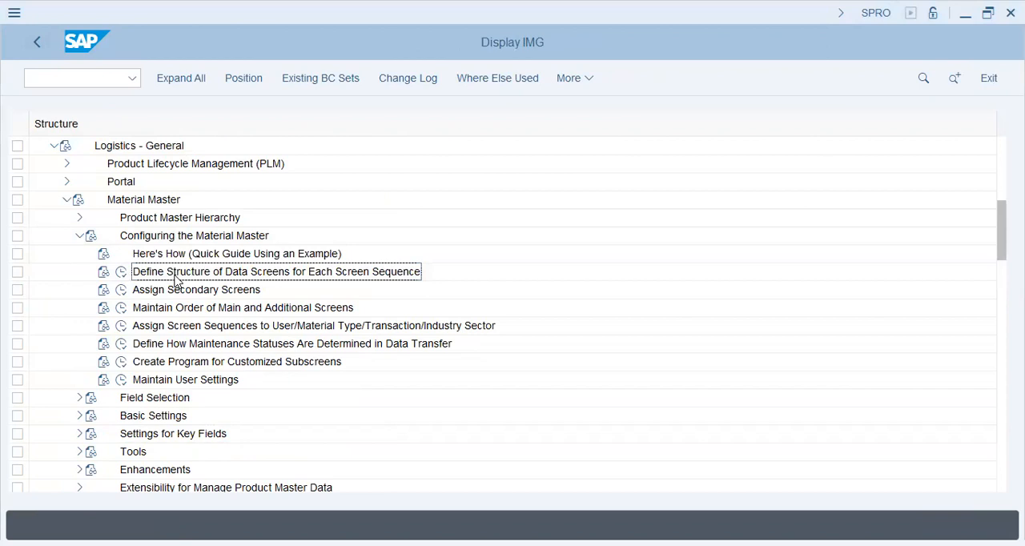
pyautogui.click(120, 381)
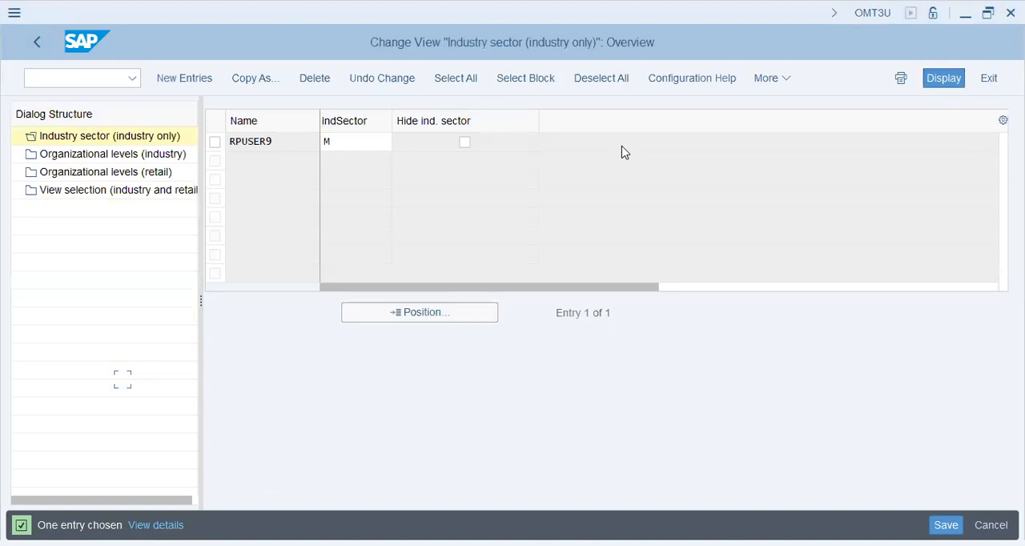
# Step: Start new industry sector user settings and add an entry for the user name with sector G (Packaging)
pyautogui.click(350, 146)
pyautogui.click(206, 80)
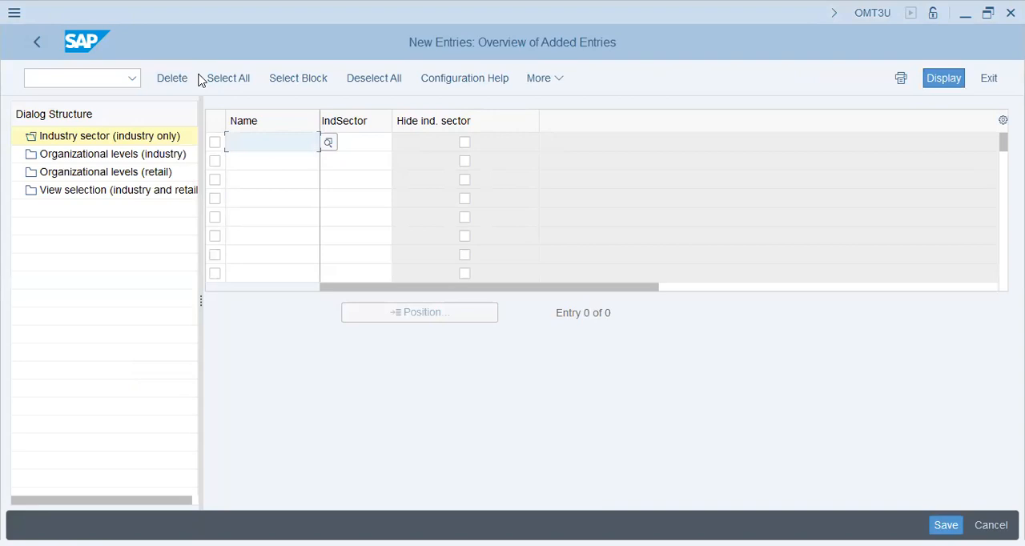
pyautogui.write('vausnet')
pyautogui.press('Tab')
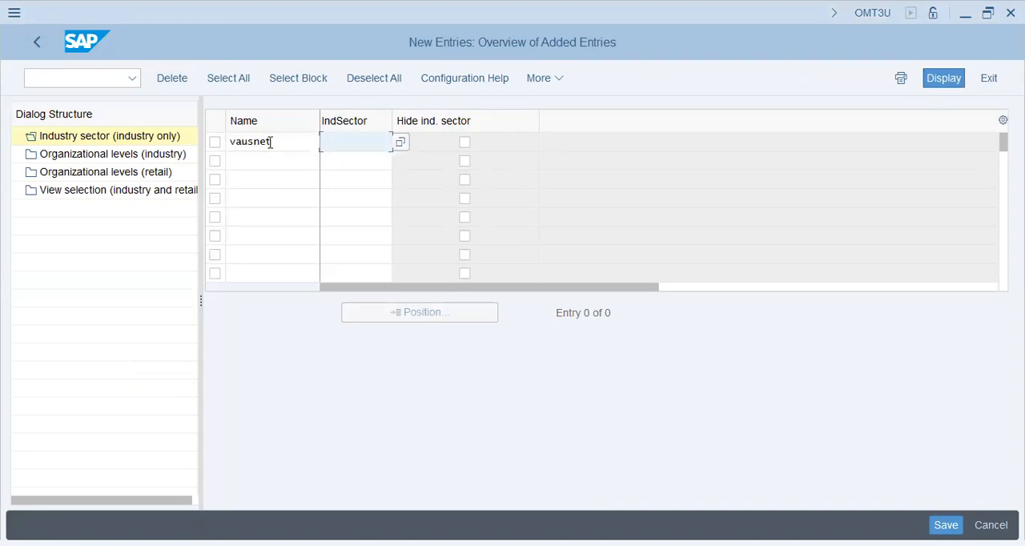
pyautogui.click(402, 145)
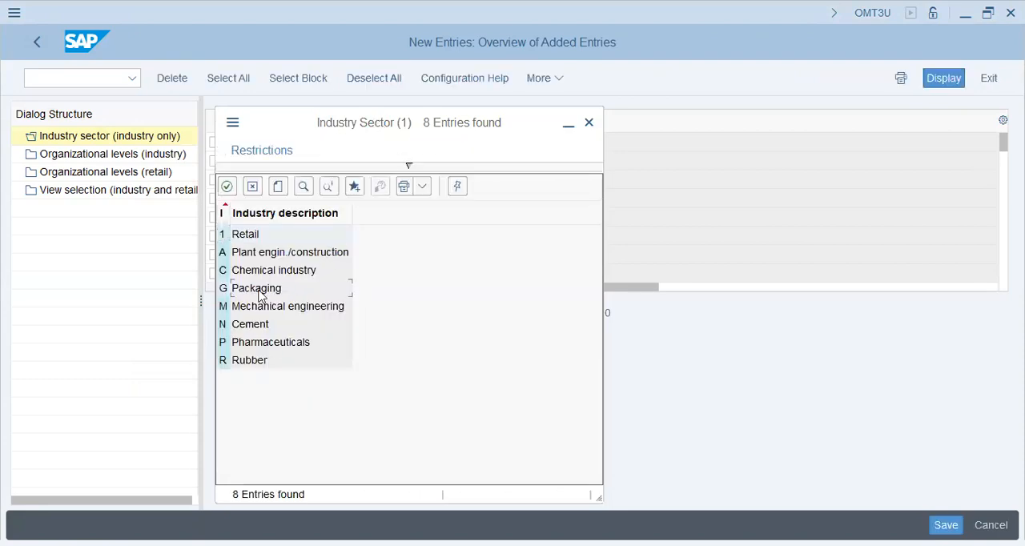
pyautogui.click(258, 289)
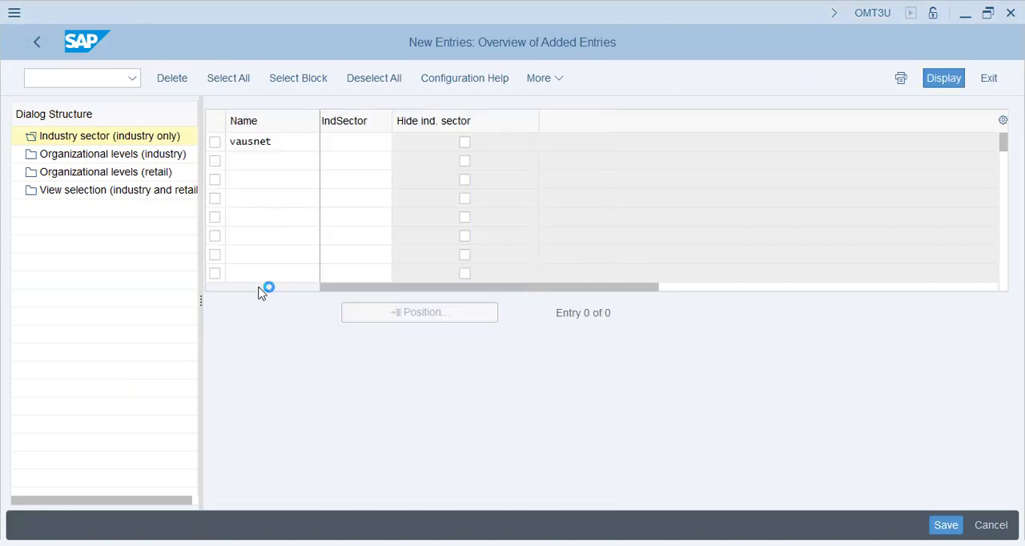
pyautogui.click(254, 160)
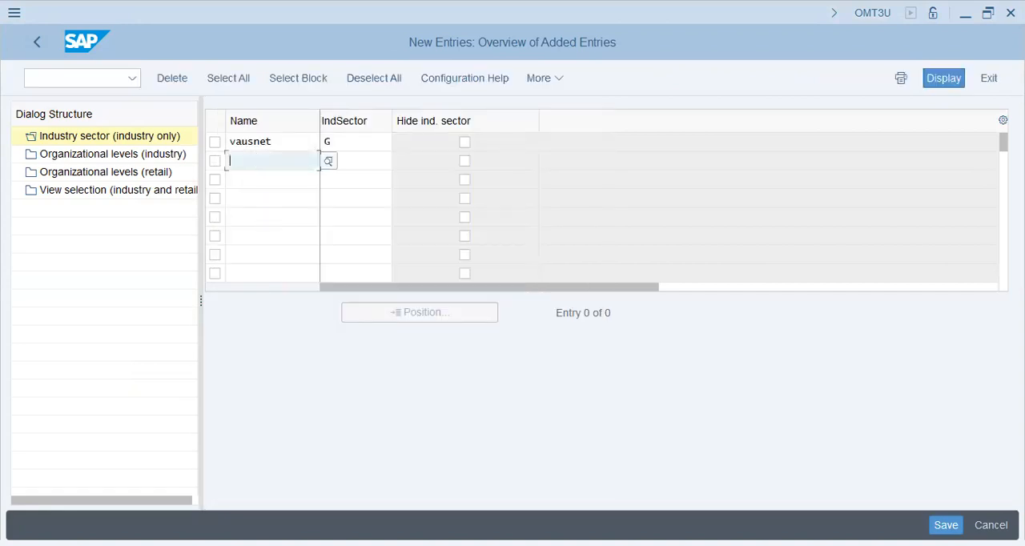
# Step: Try to add a second entry for the same user with sector N, clear its user name and save
pyautogui.write('vausnet')
pyautogui.press('Tab')
pyautogui.click(400, 163)
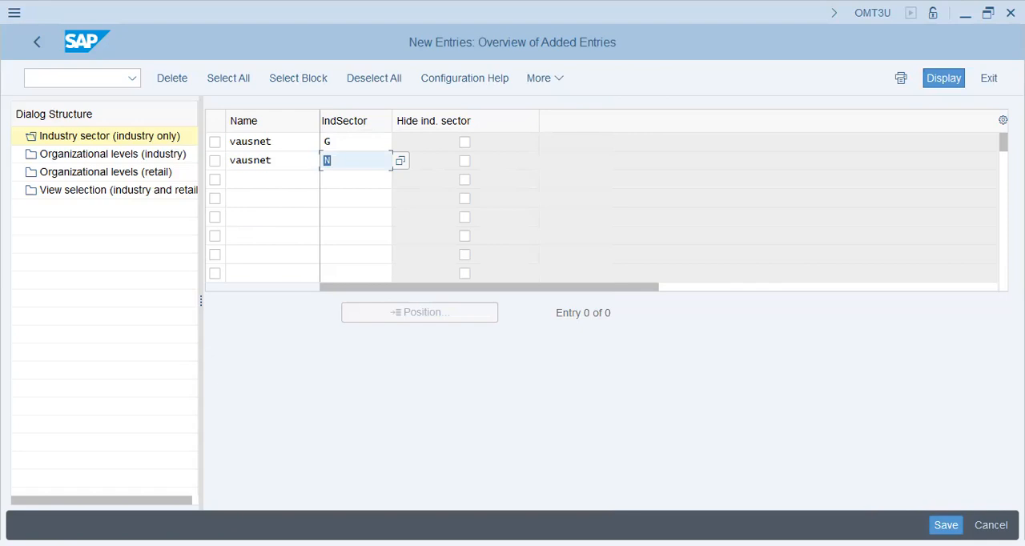
pyautogui.press('Return')
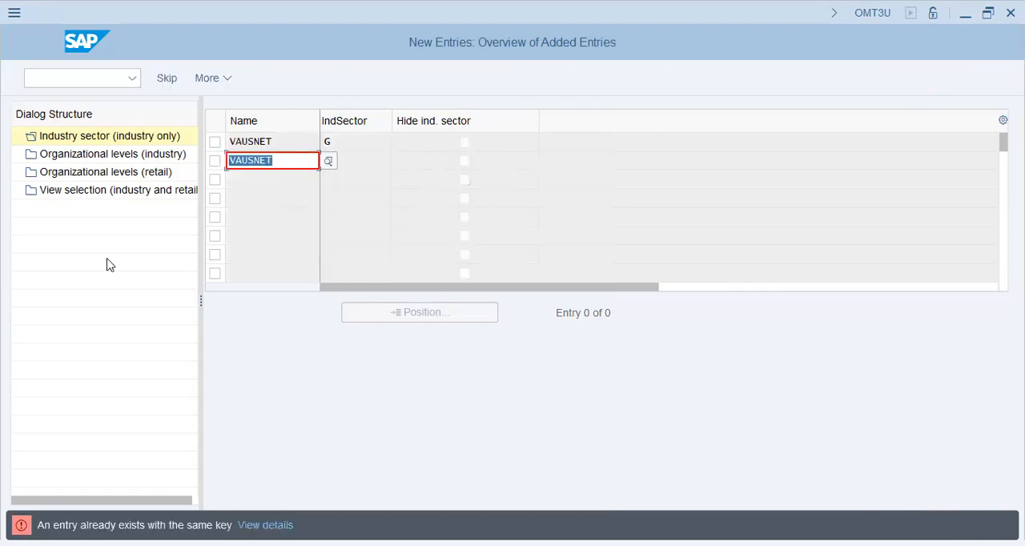
pyautogui.press('BackSpace')
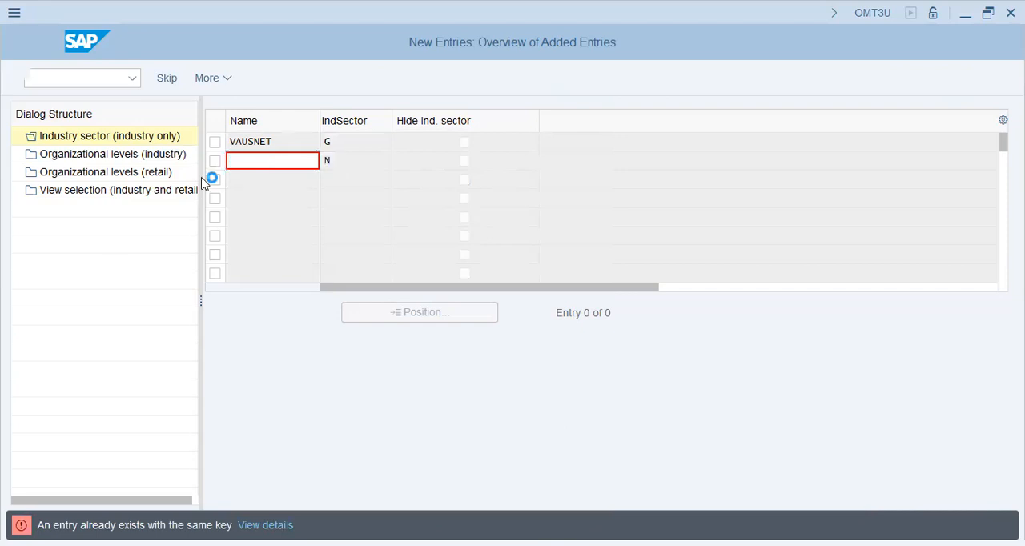
pyautogui.click(338, 347)
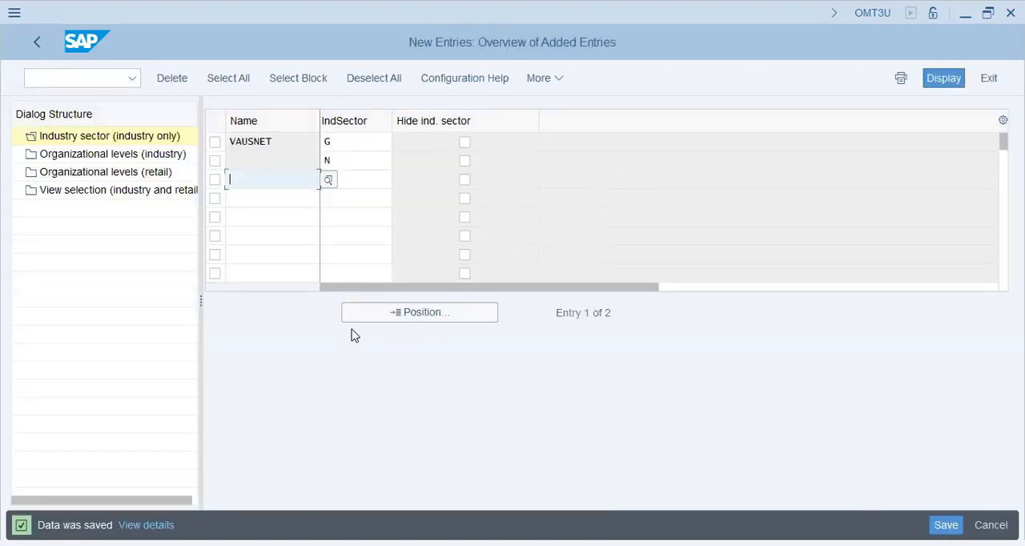
# Step: Clear sector N from the unnamed entry, delete the user's sector G entry and save the user settings
pyautogui.click(345, 160)
pyautogui.press('BackSpace')
pyautogui.click(345, 148)
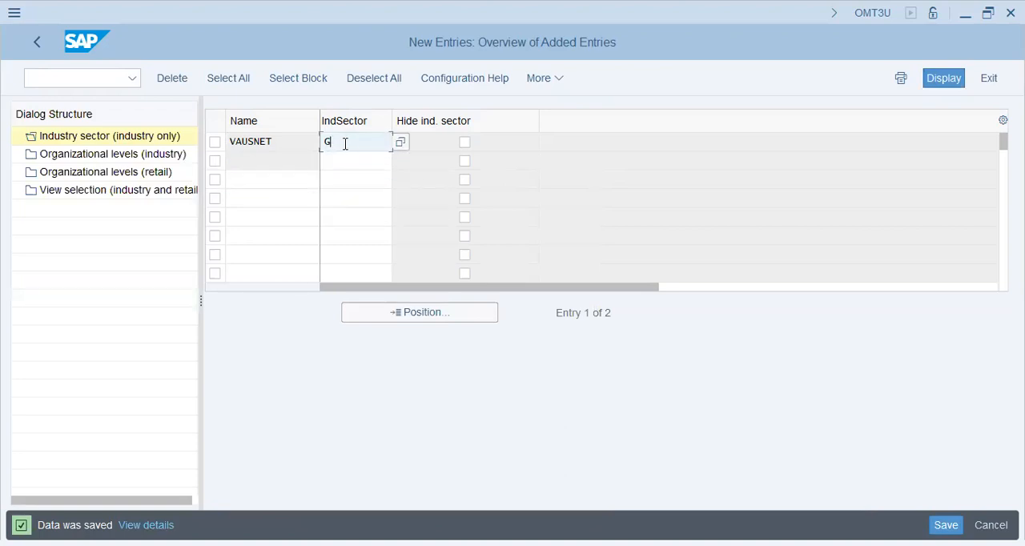
pyautogui.click(215, 144)
pyautogui.click(170, 76)
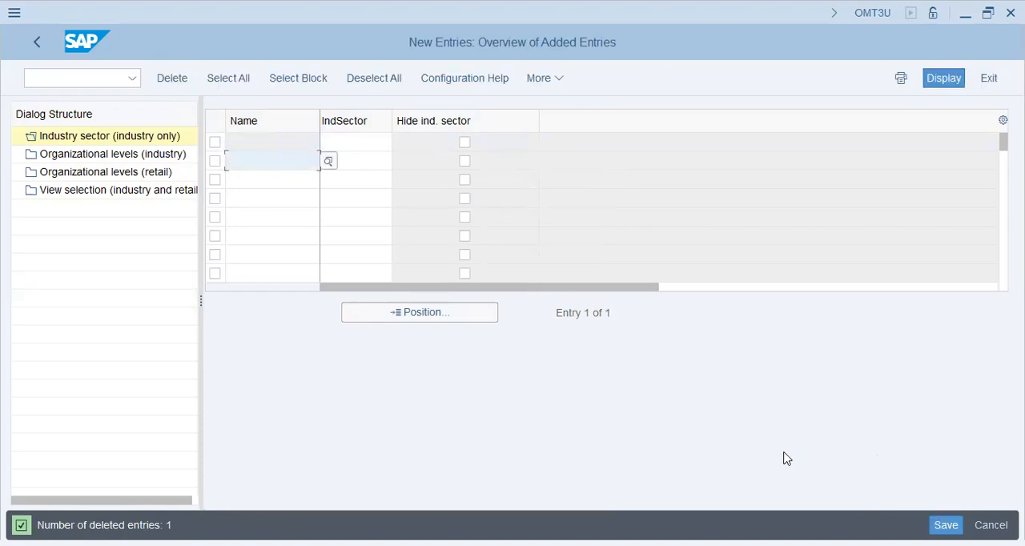
pyautogui.hotkey('ctrl', 's')
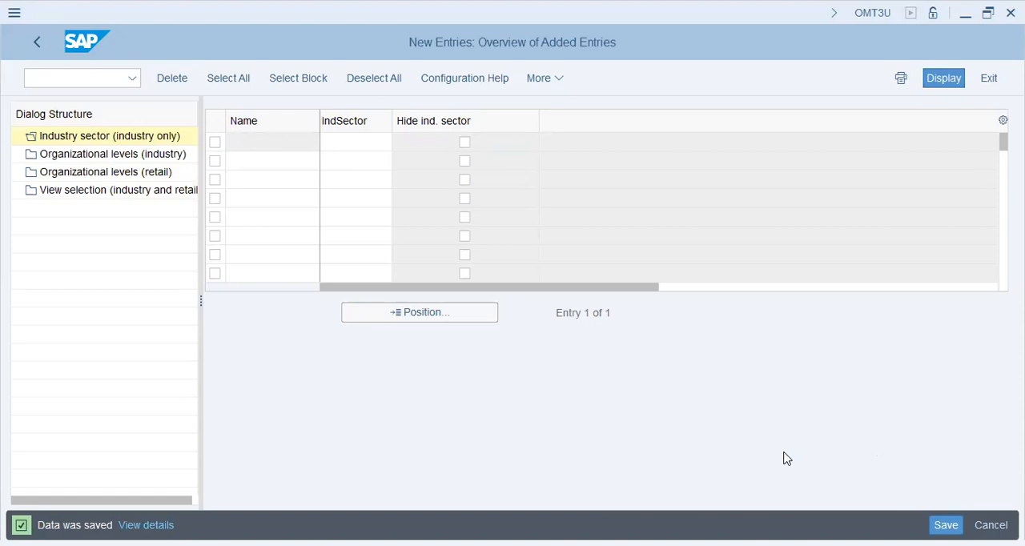
# Step: Leave the industry sector user settings and return to the IMG structure
pyautogui.click(257, 157)
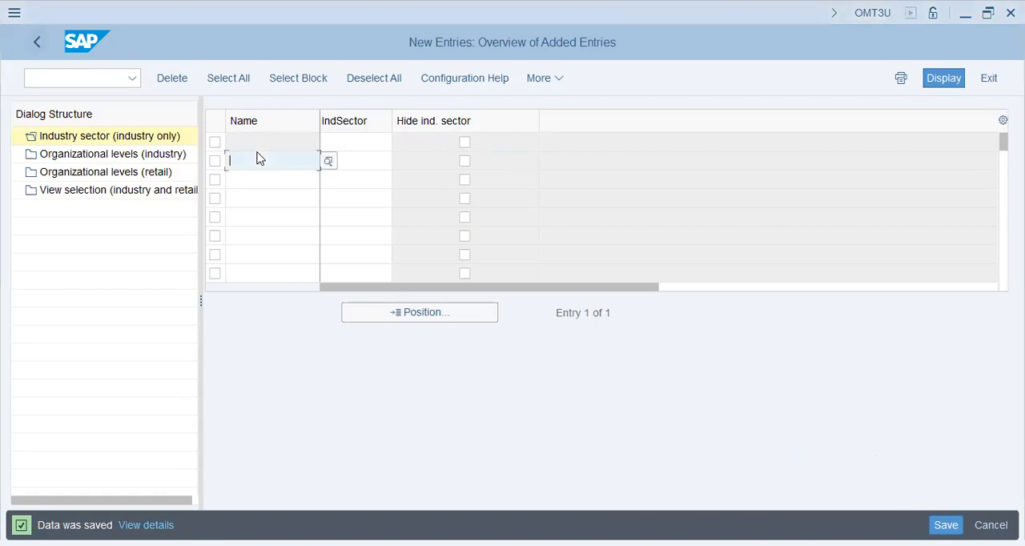
pyautogui.click(40, 48)
pyautogui.click(39, 48)
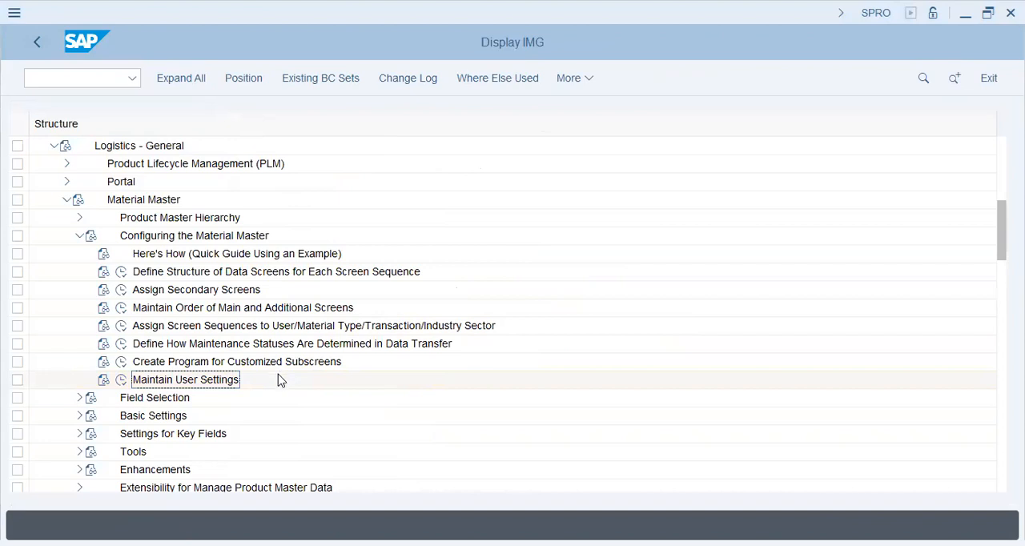
pyautogui.click(77, 236)
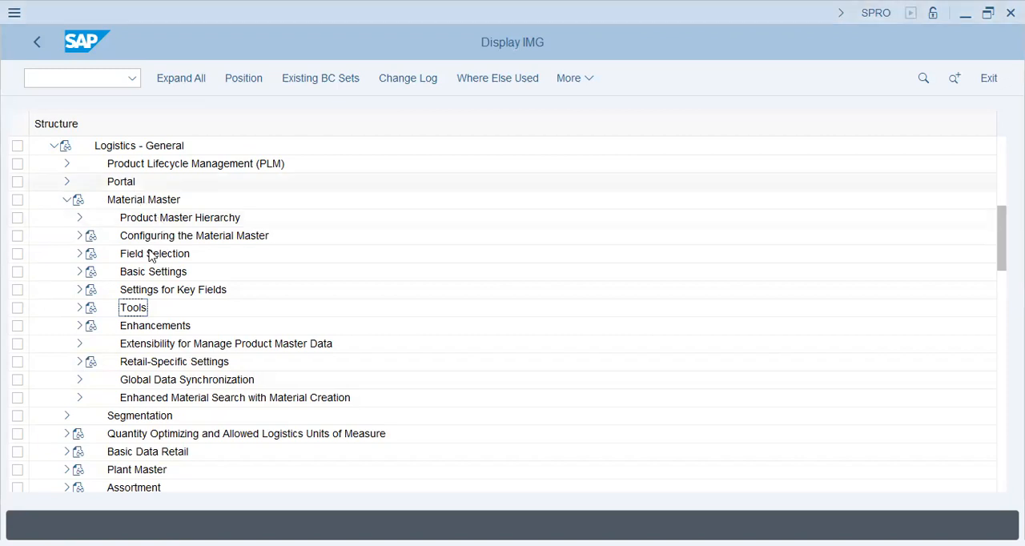
pyautogui.click(78, 236)
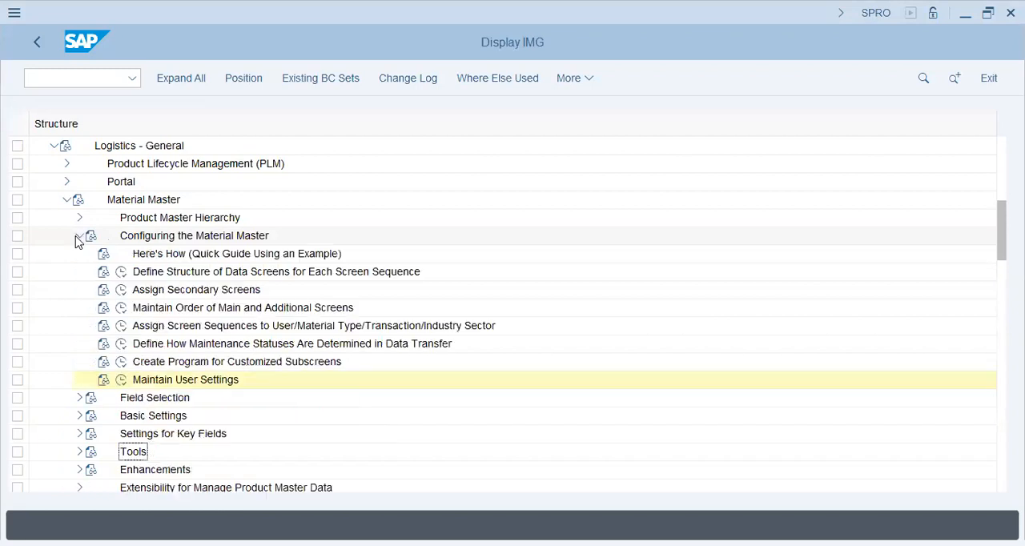
pyautogui.click(78, 238)
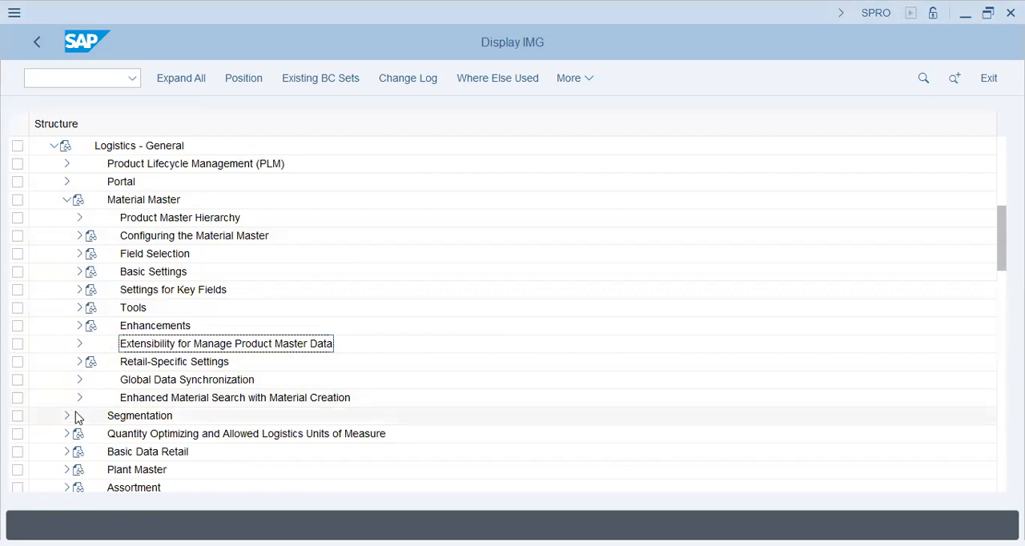
pyautogui.click(80, 235)
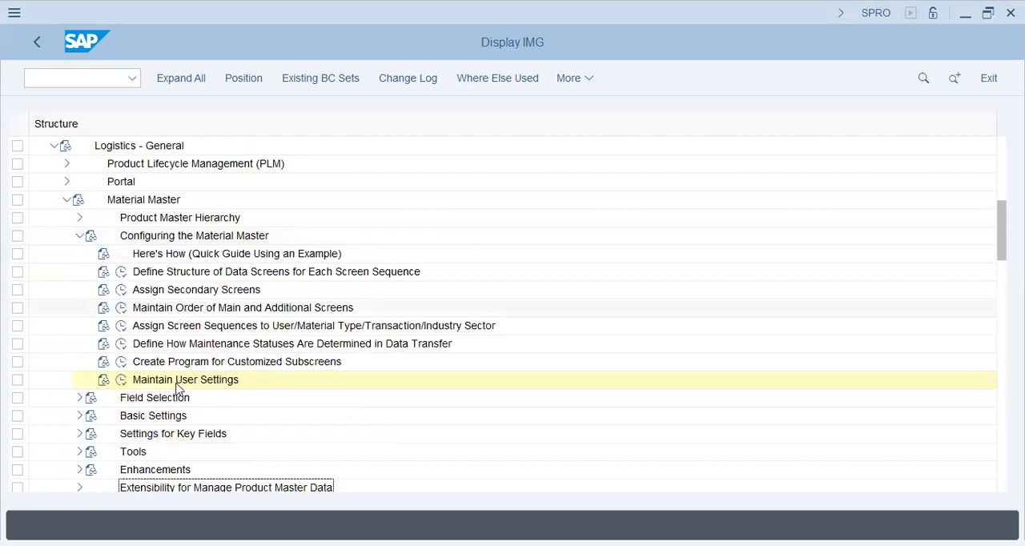
# Step: Collapse the material master configuration, the Material Master node and the whole Logistics - General branch of the IMG structure
pyautogui.click(80, 236)
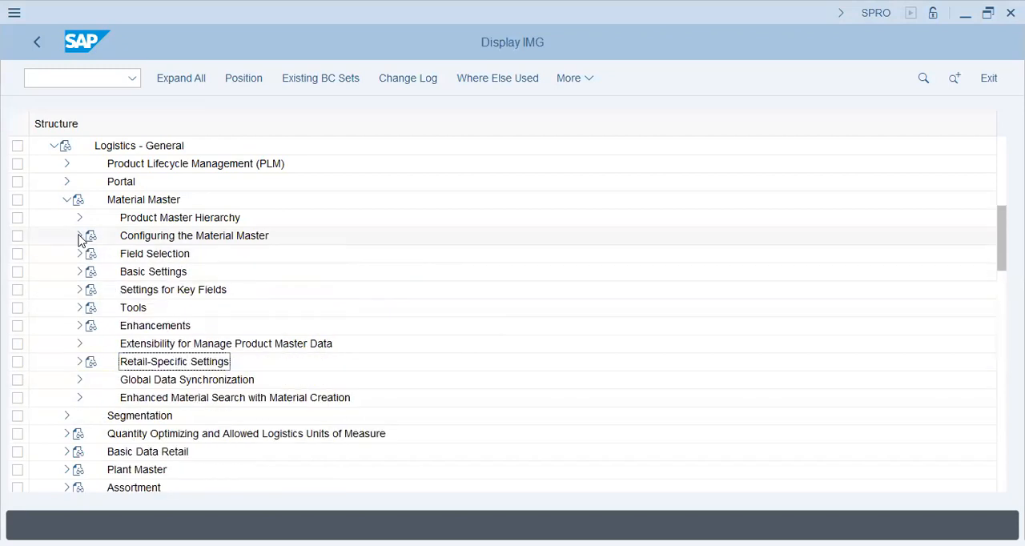
pyautogui.click(79, 273)
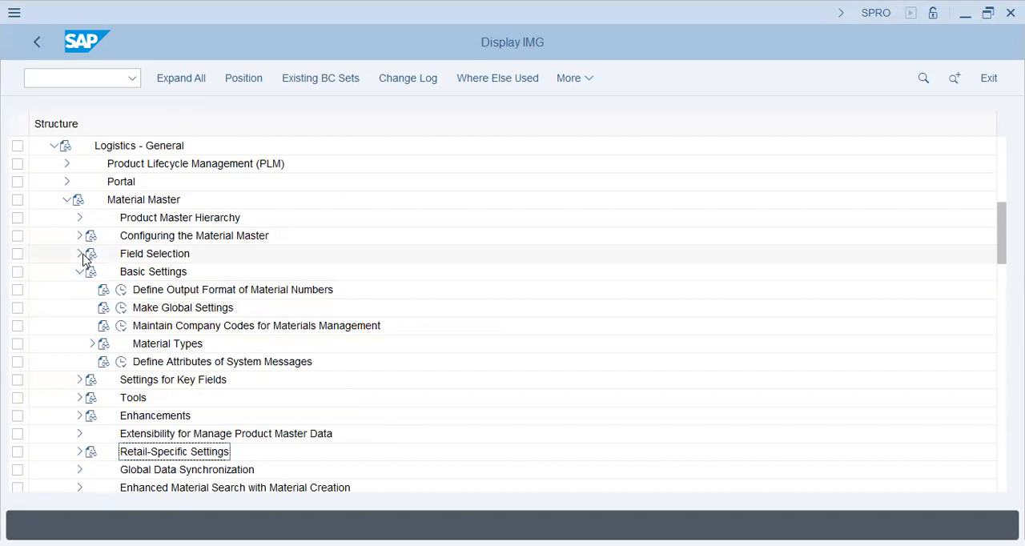
pyautogui.click(80, 272)
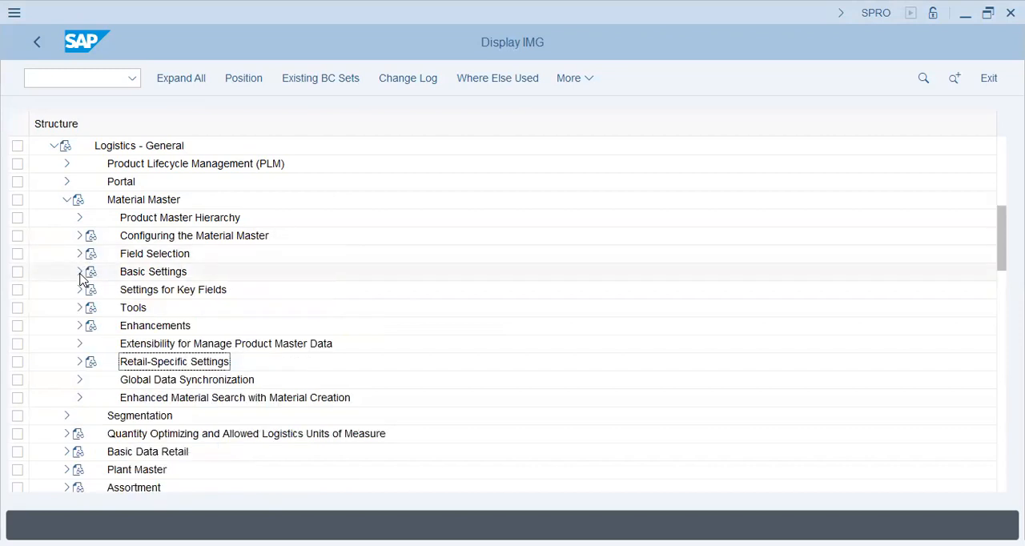
pyautogui.click(66, 199)
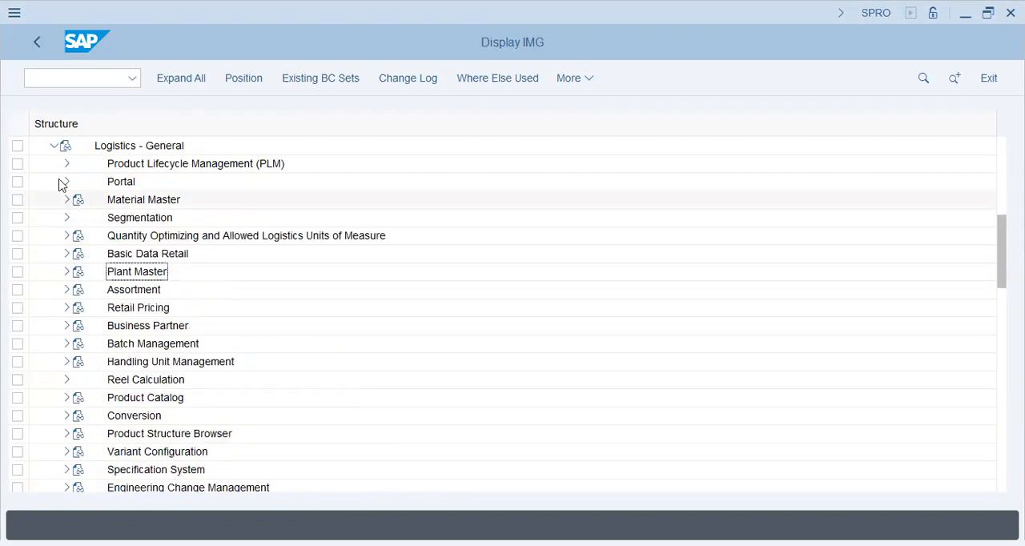
pyautogui.click(54, 145)
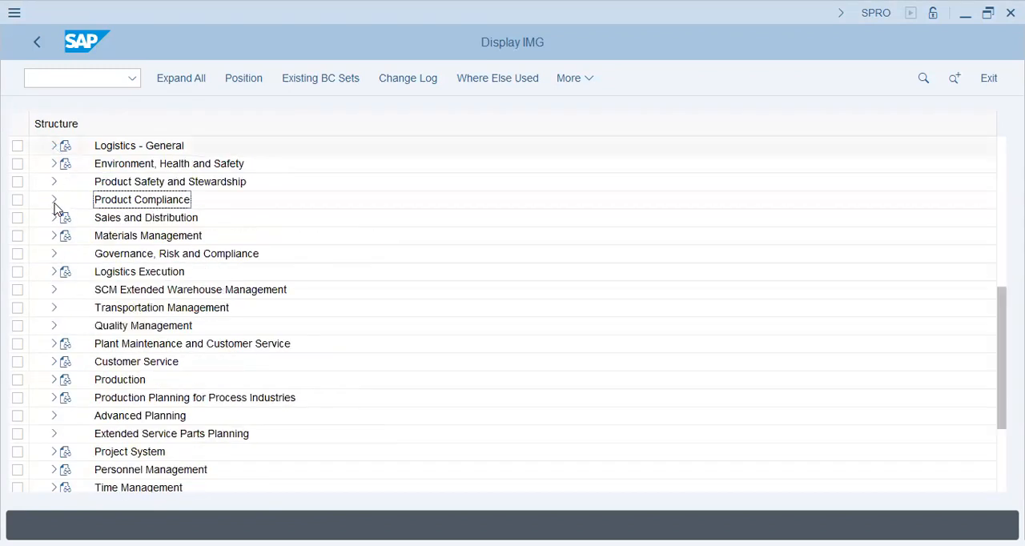
# Step: Open the Set Material Lock for Goods Movements activity under the general settings for Materials Management
pyautogui.click(54, 237)
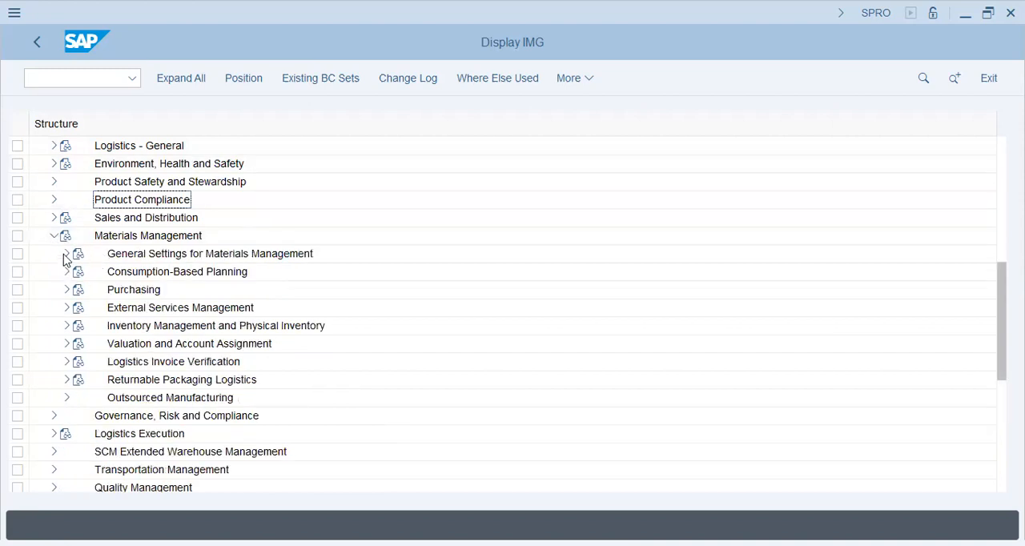
pyautogui.click(66, 256)
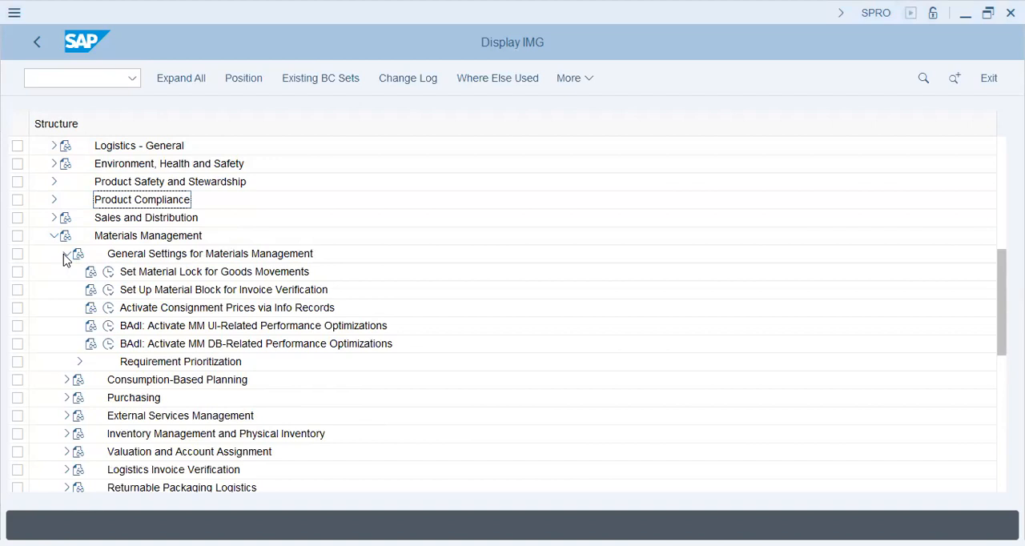
pyautogui.click(109, 278)
pyautogui.click(109, 274)
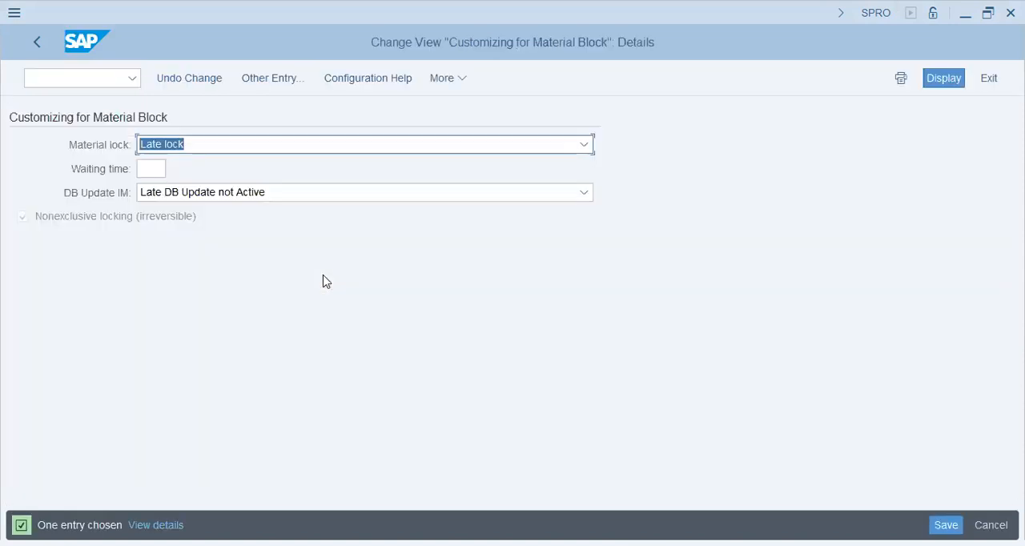
# Step: Set the material block's waiting time to 10 and its material lock to Exclusive lock, and save in customizing request SA2K900428
pyautogui.click(163, 168)
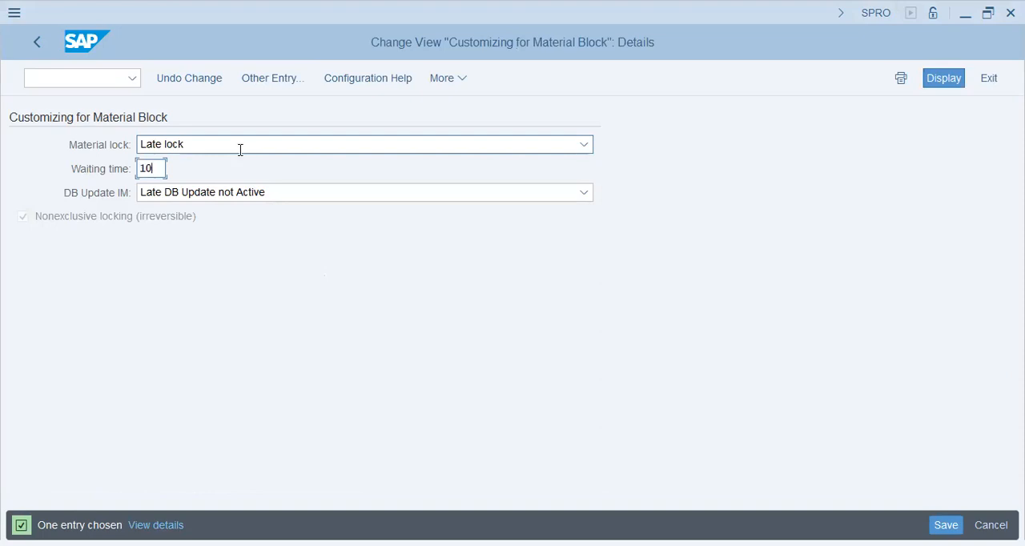
pyautogui.hotkey('alt', 'Tab')
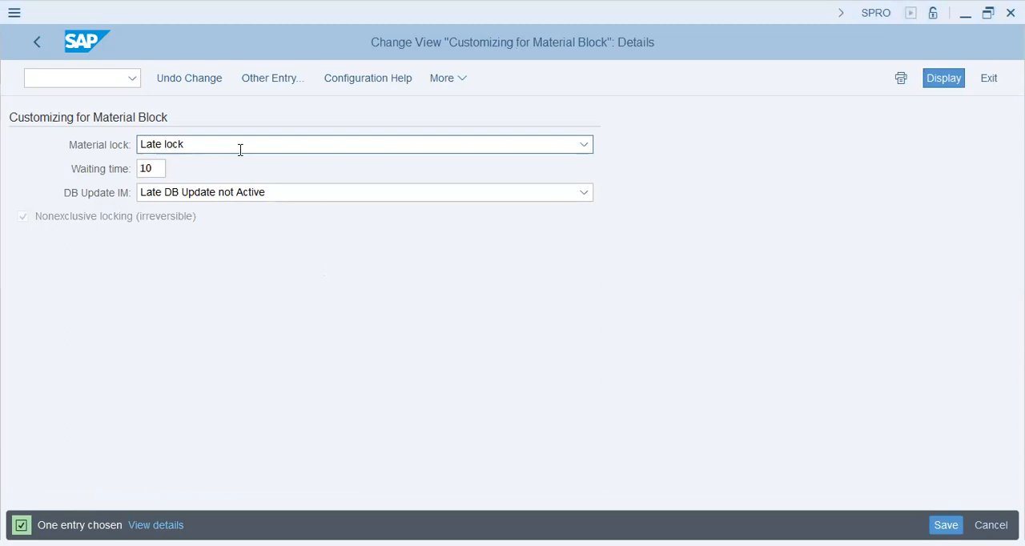
pyautogui.click(235, 151)
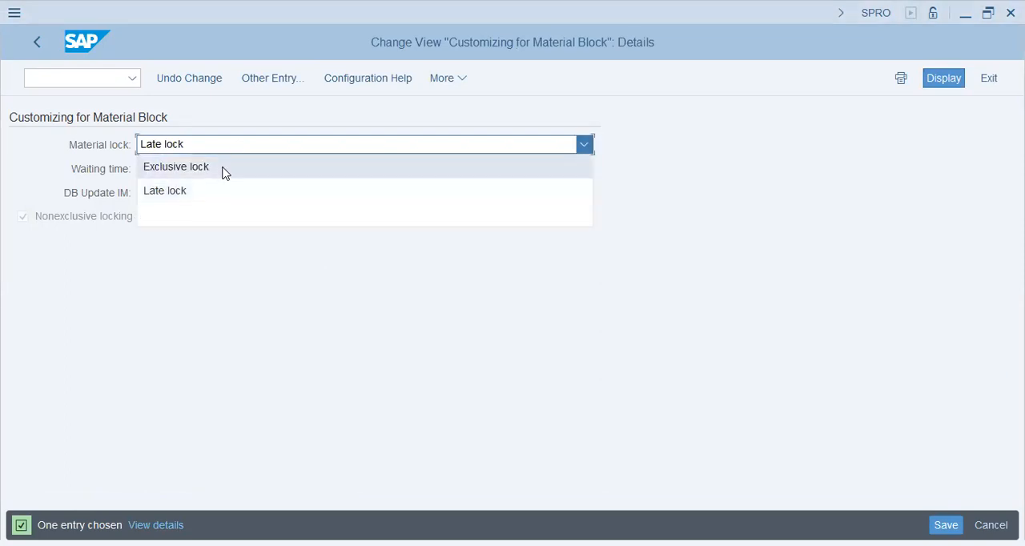
pyautogui.click(222, 170)
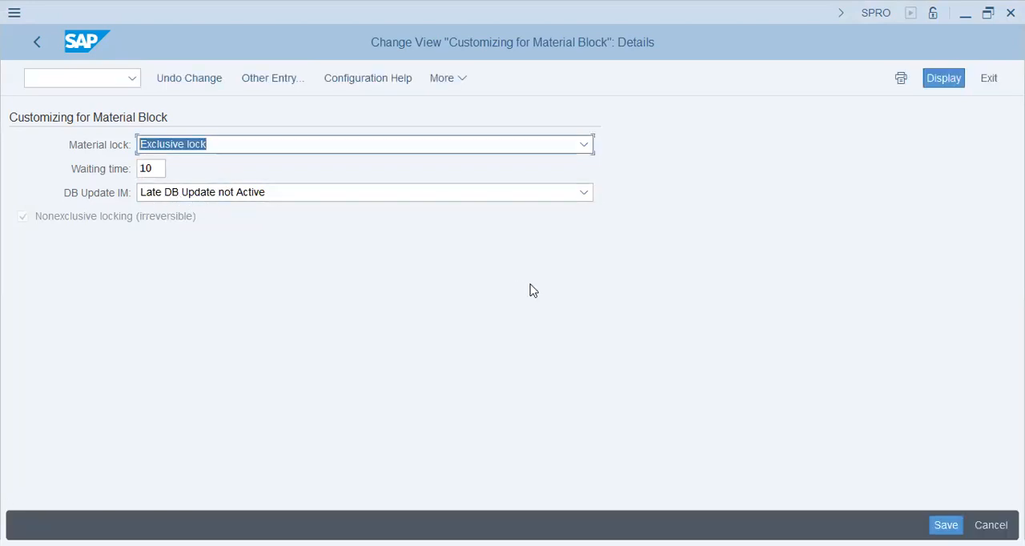
pyautogui.click(946, 525)
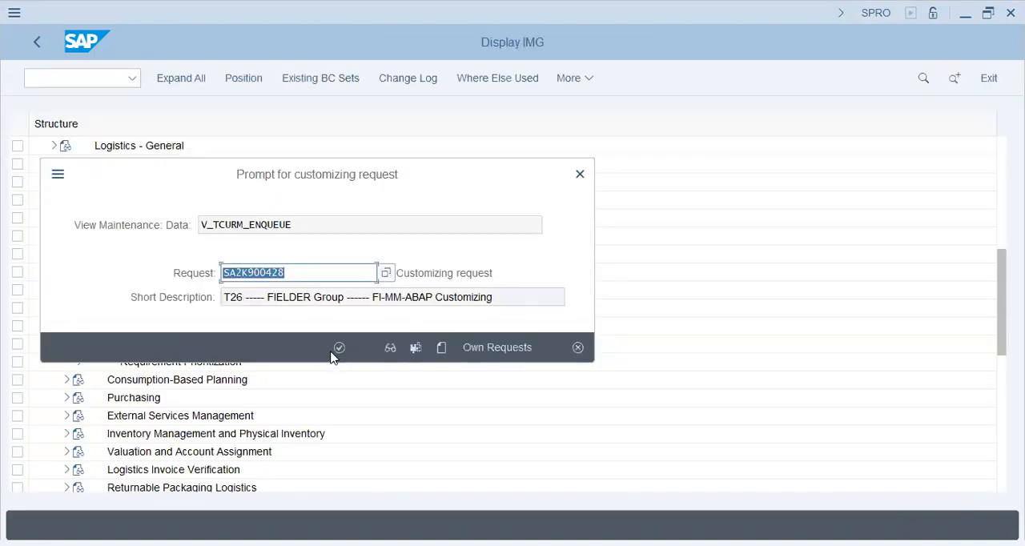
pyautogui.click(335, 354)
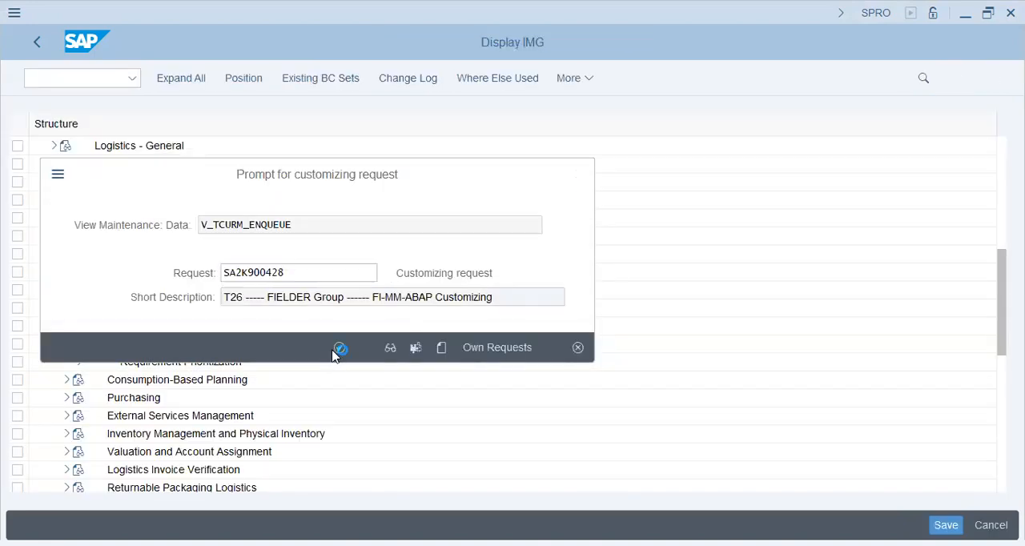